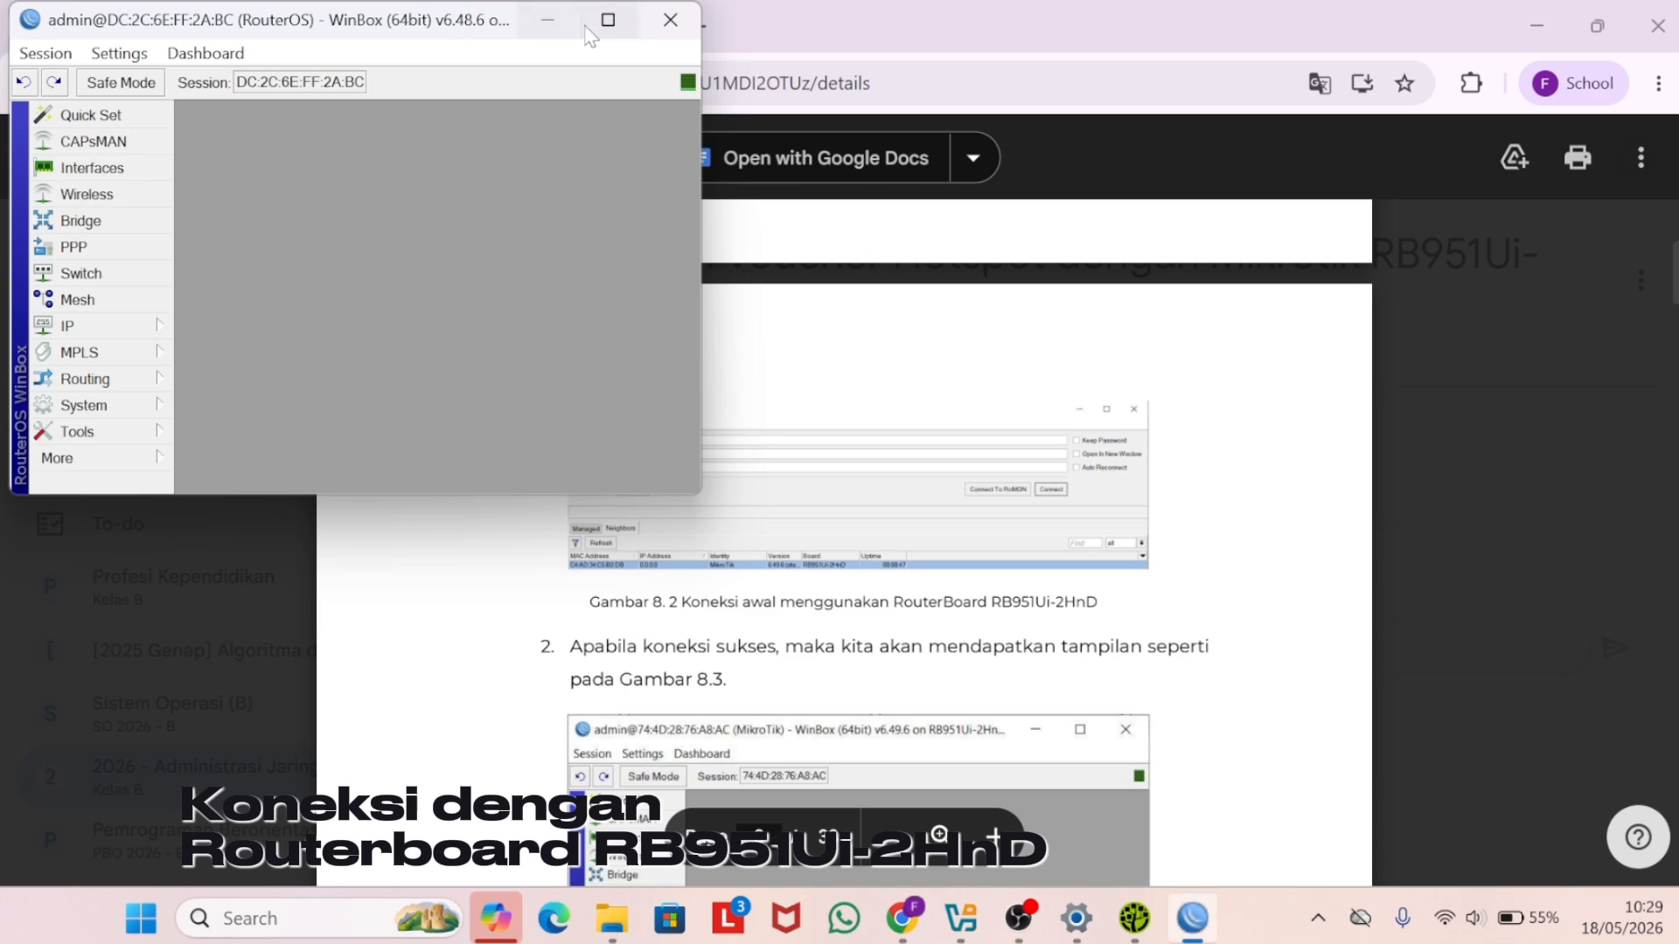
# - Maximize the WinBox session window for the RB951G-2HnD router to full screen
pyautogui.click(608, 20)
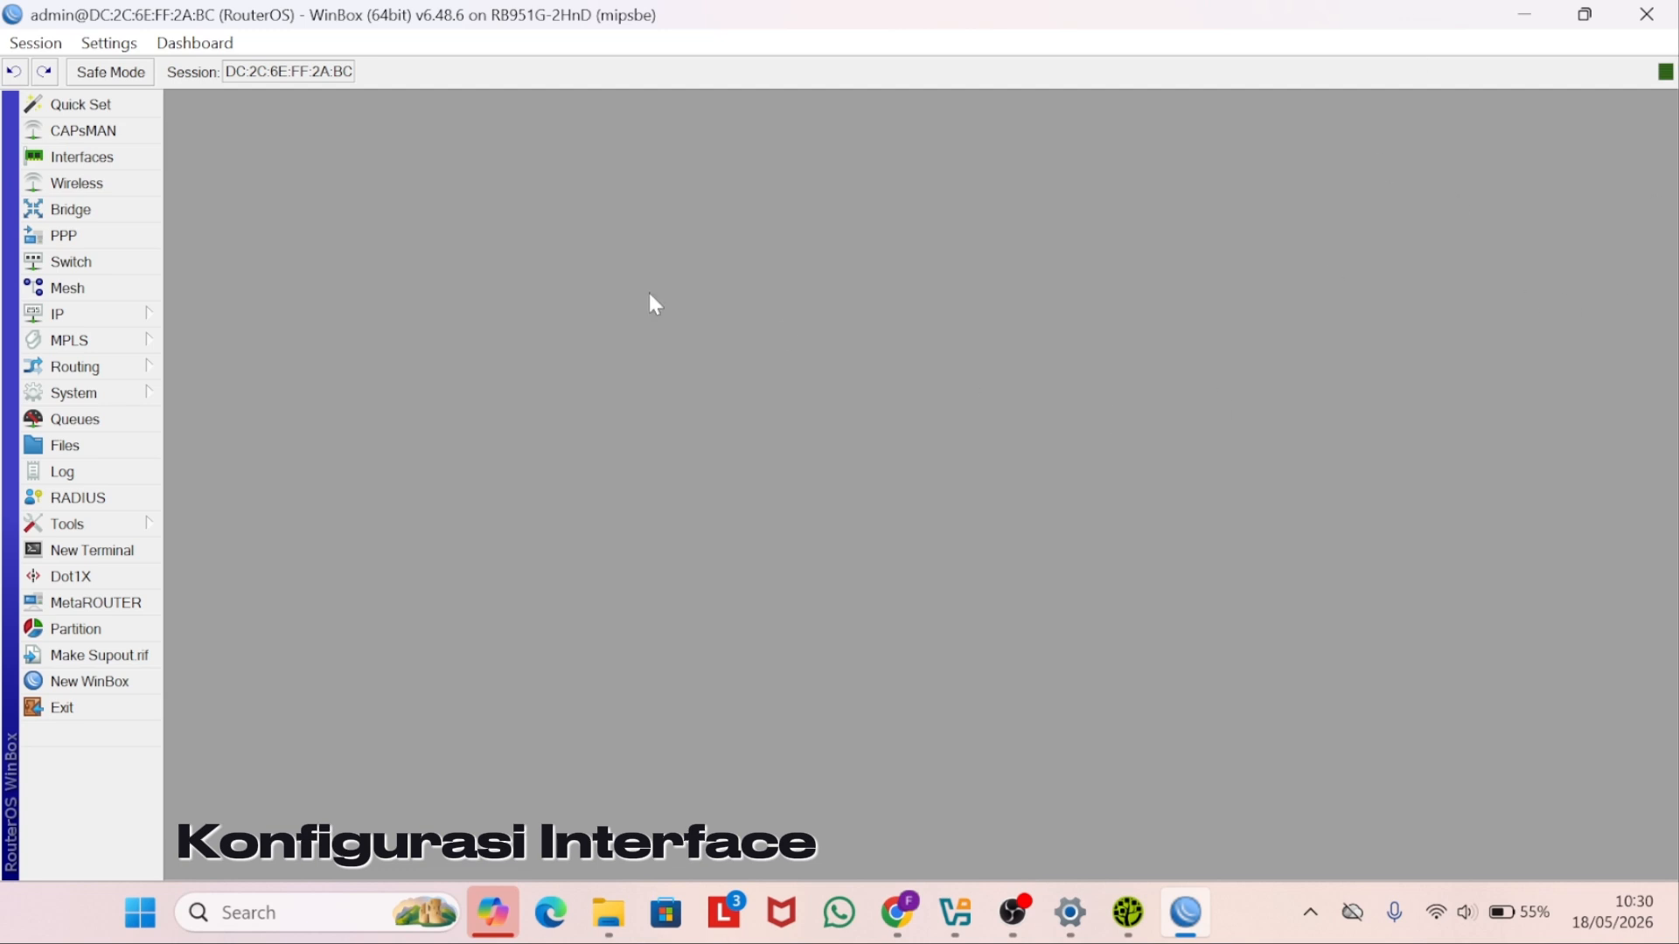
# - Rename interface ether1 to 'ether1 - internet'
pyautogui.click(139, 161)
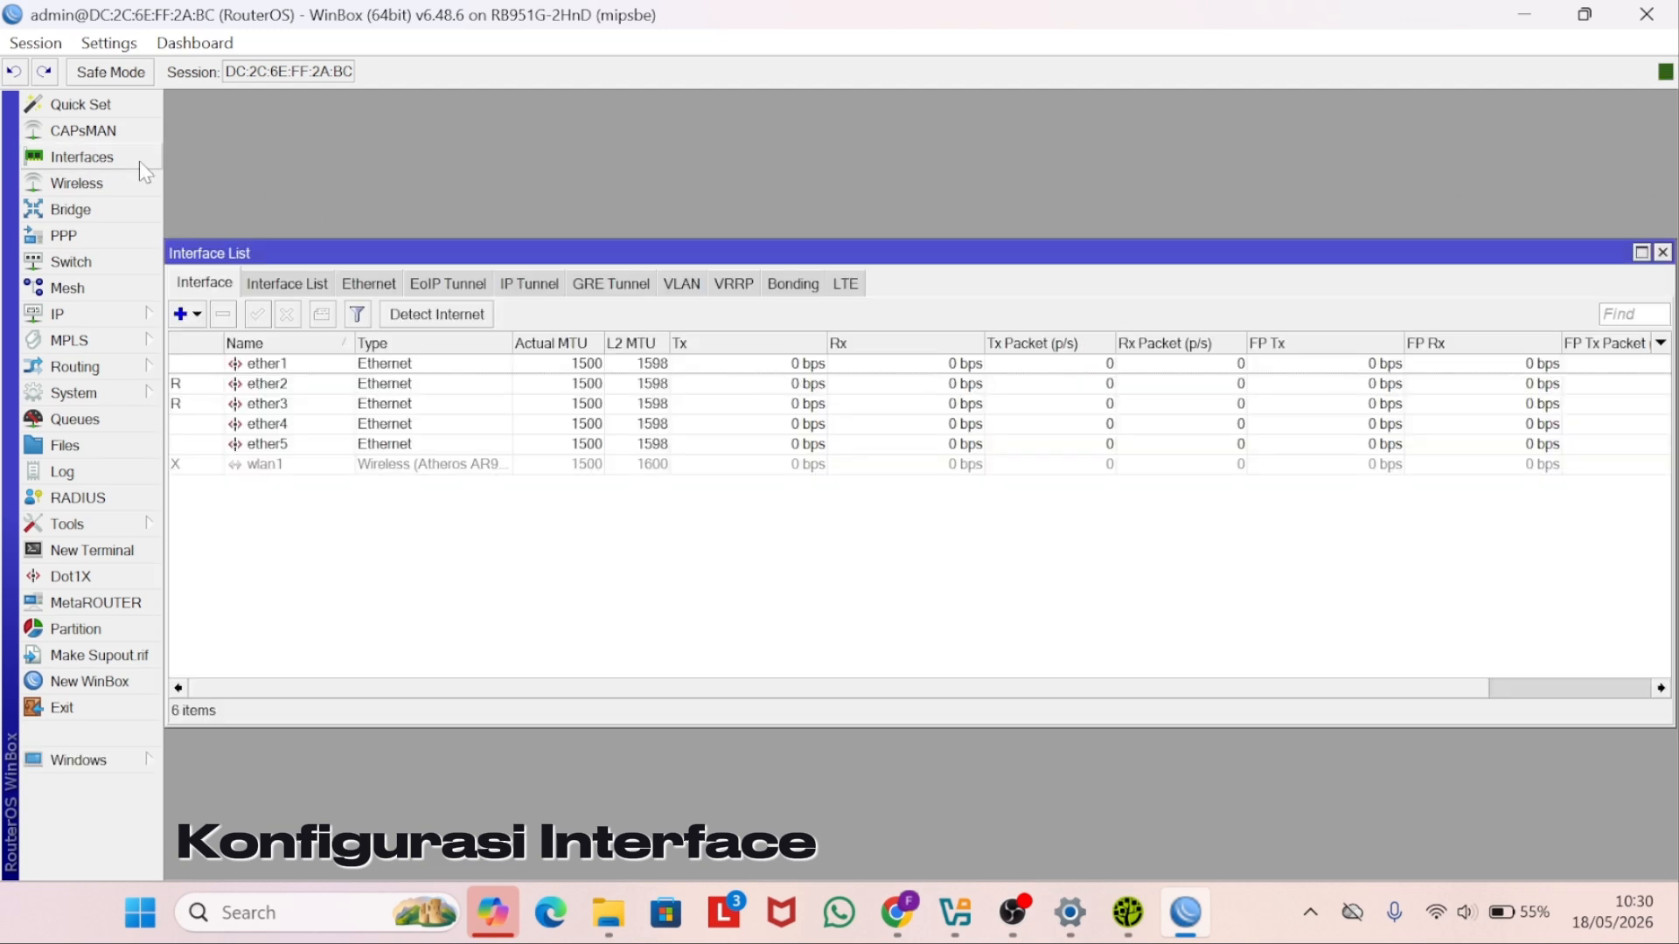
pyautogui.click(324, 371)
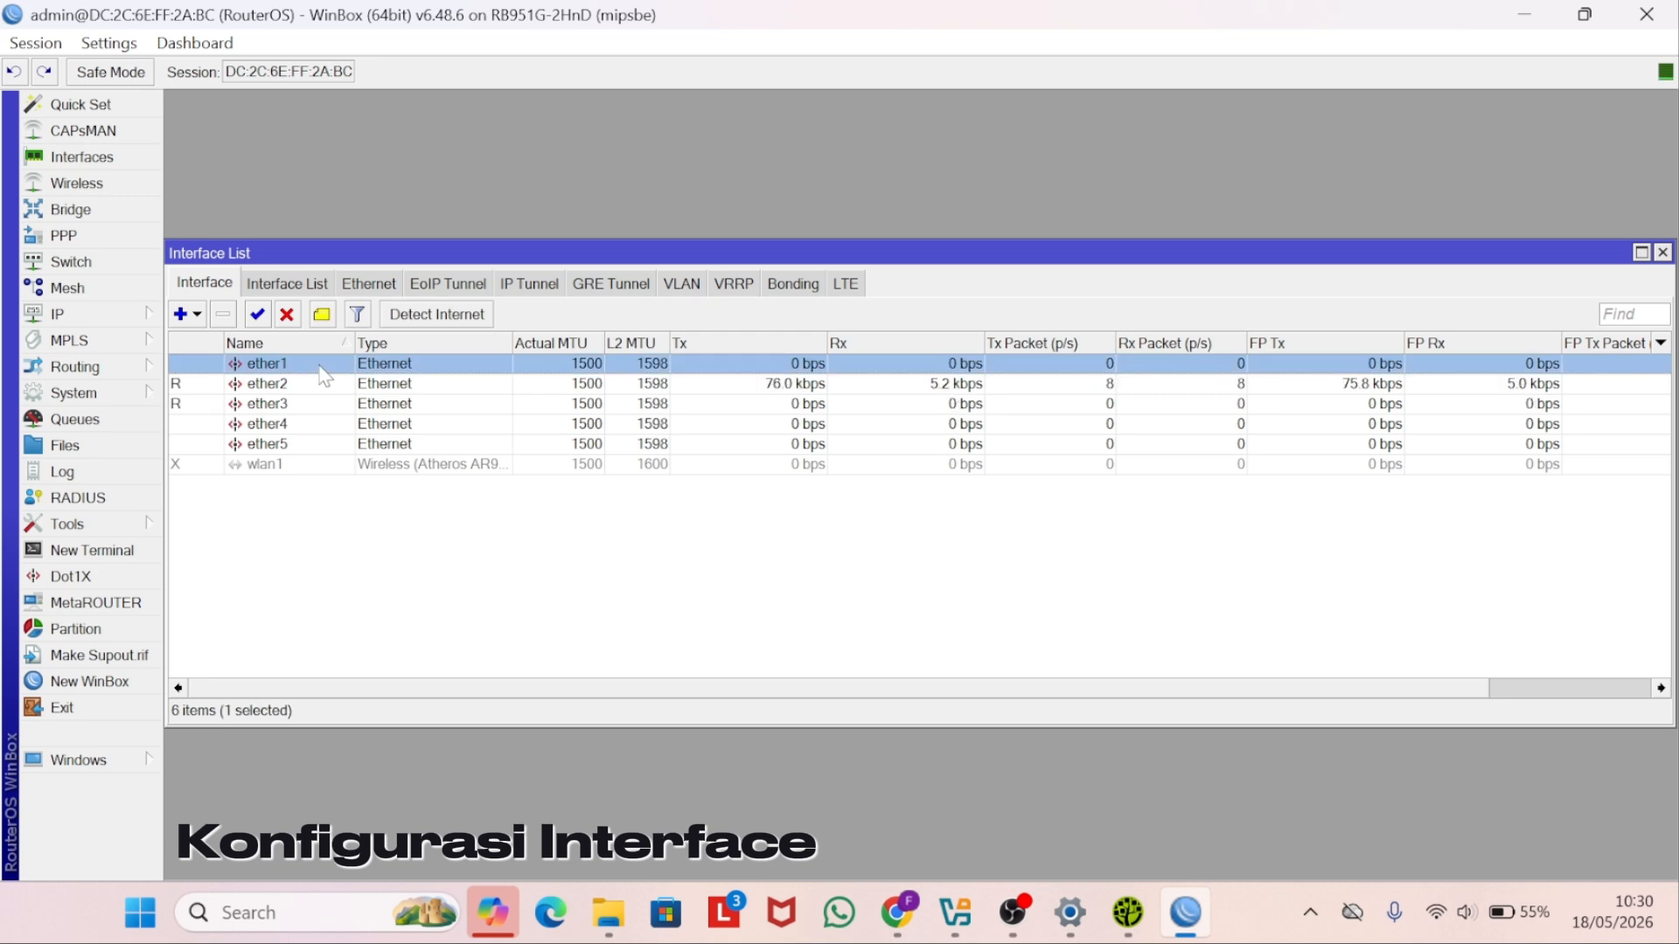
pyautogui.doubleClick(324, 370)
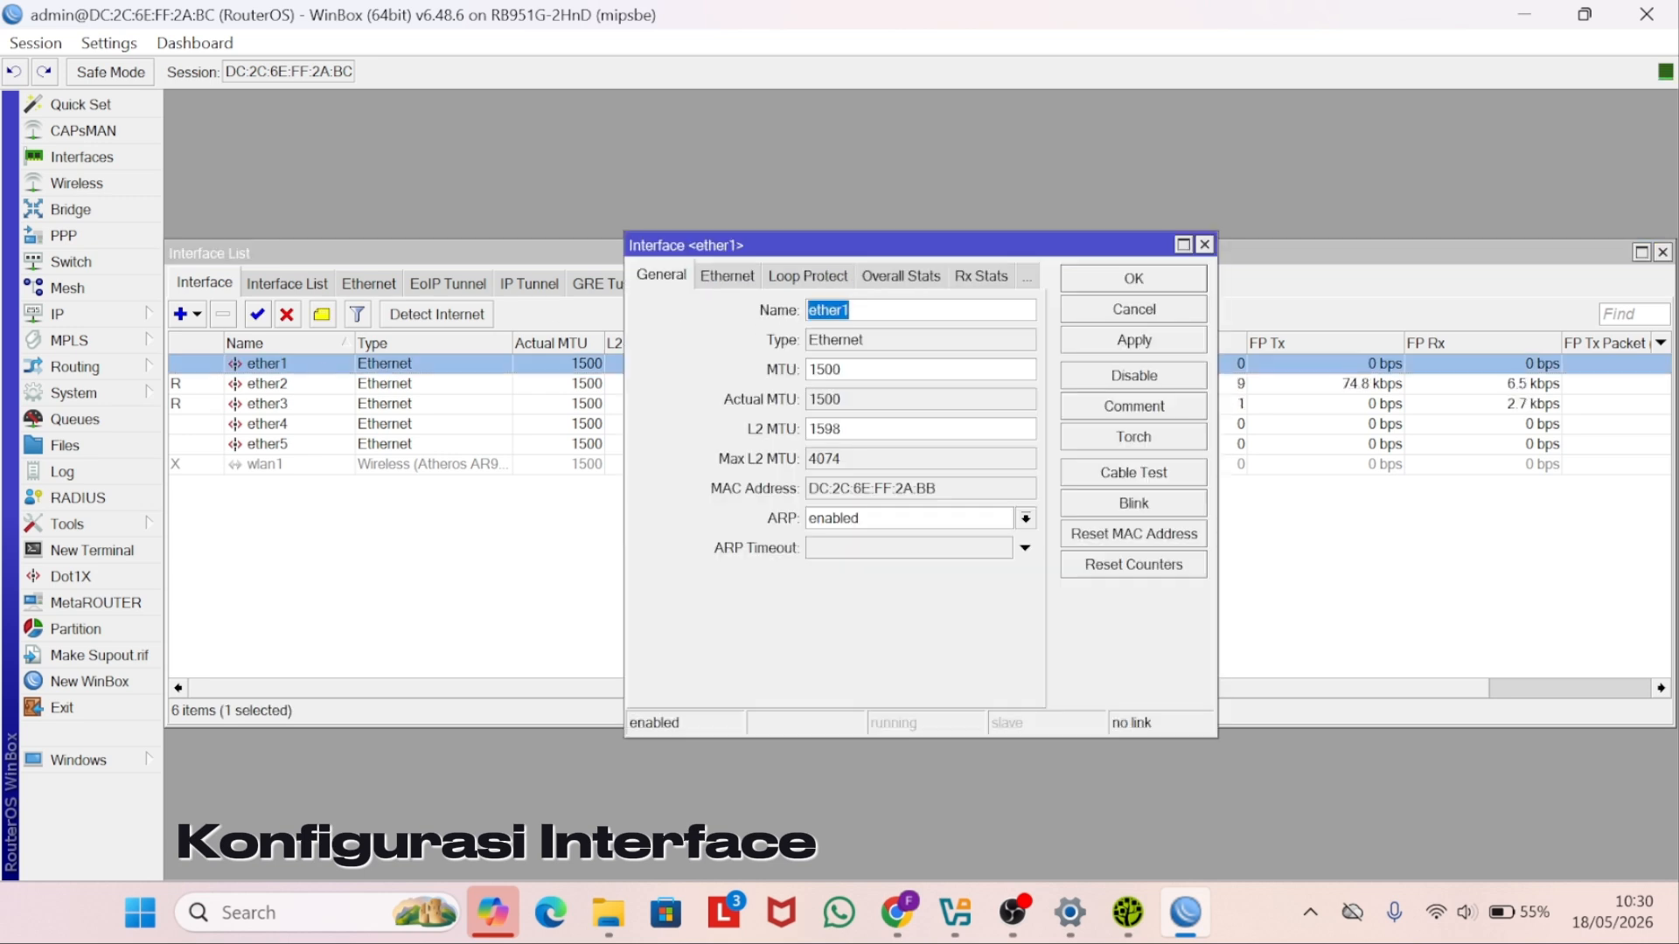
pyautogui.click(857, 310)
pyautogui.write('- internet')
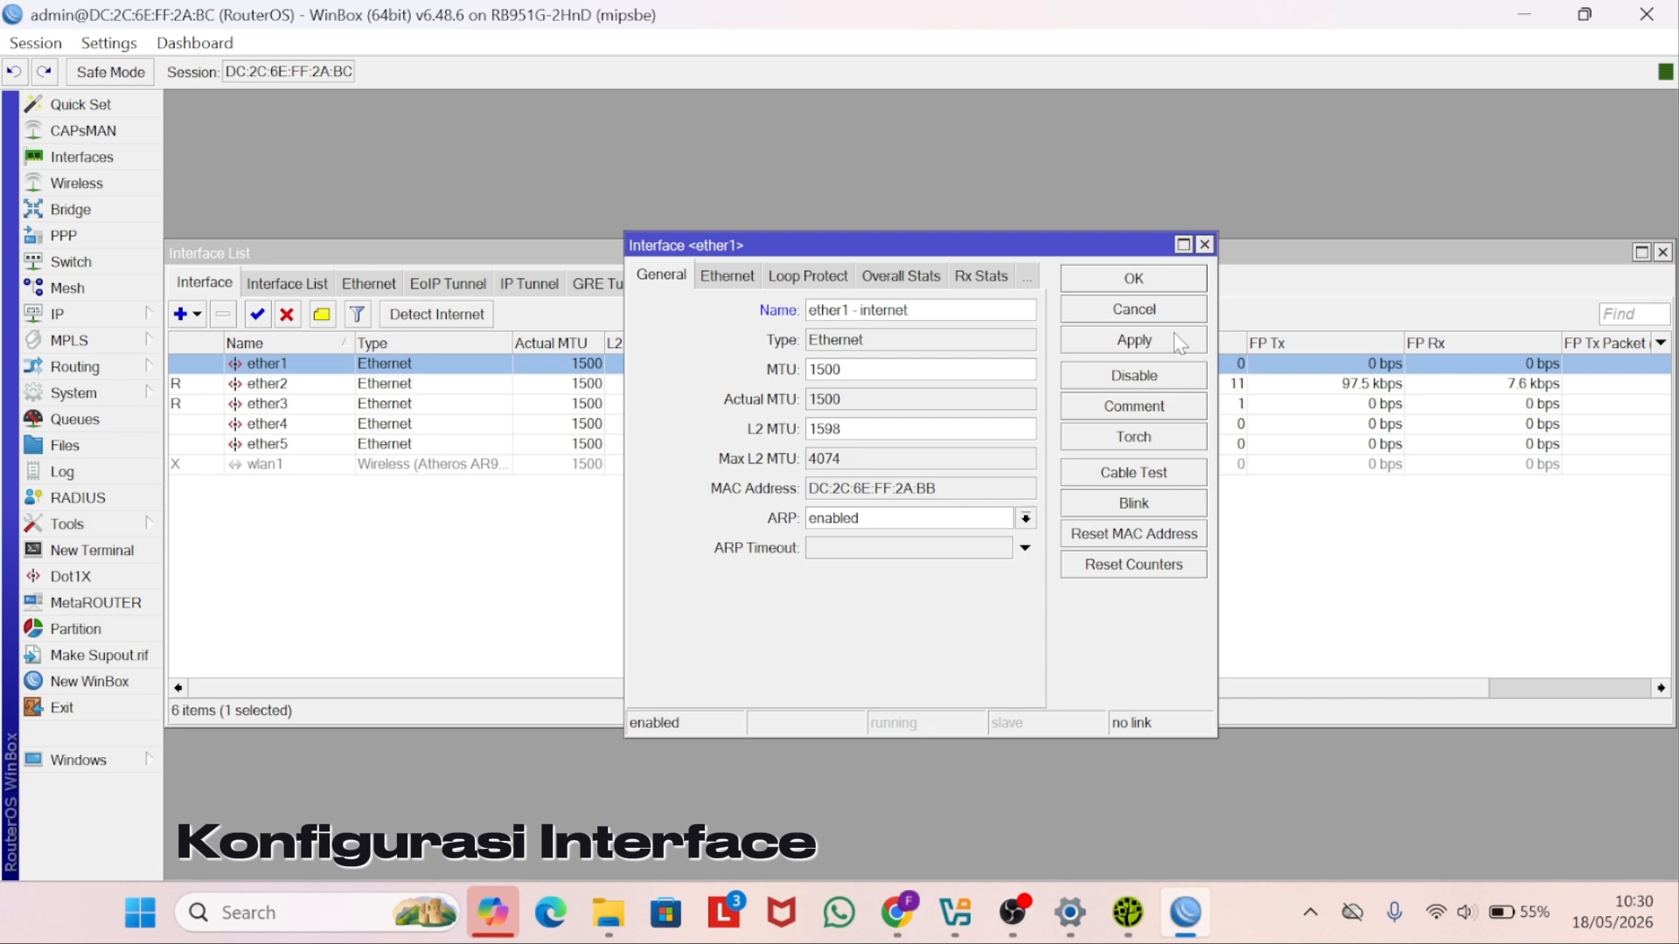
pyautogui.click(1185, 343)
pyautogui.click(1194, 280)
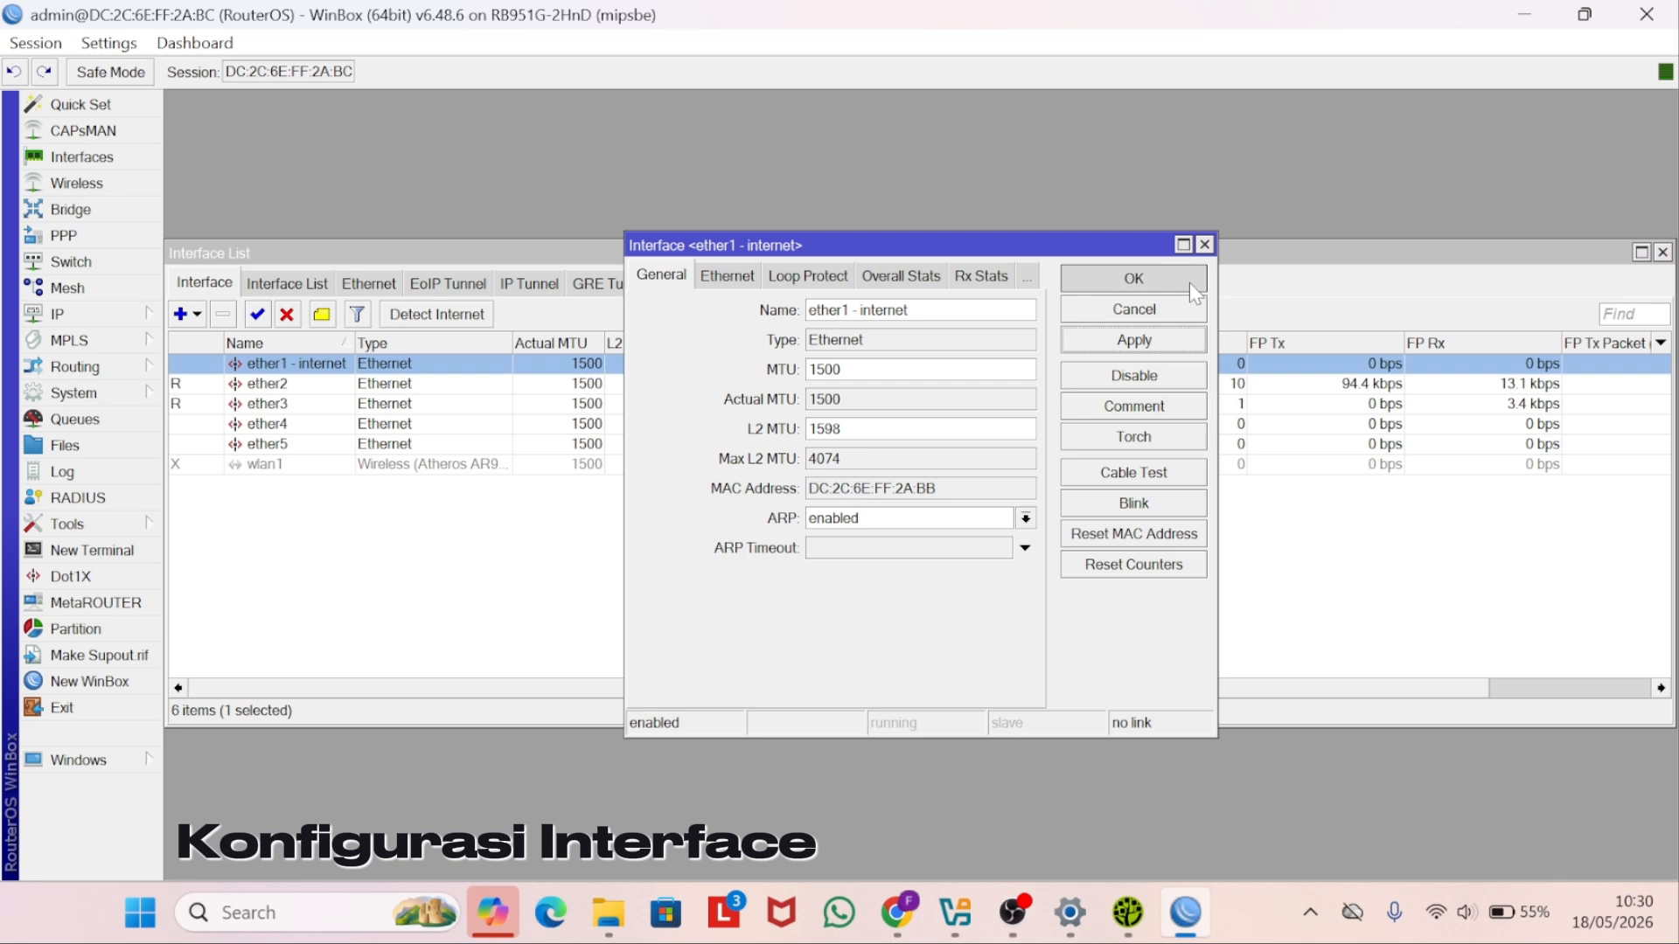
# - Rename interface ether2 to 'ether2 - LAN'
pyautogui.click(265, 385)
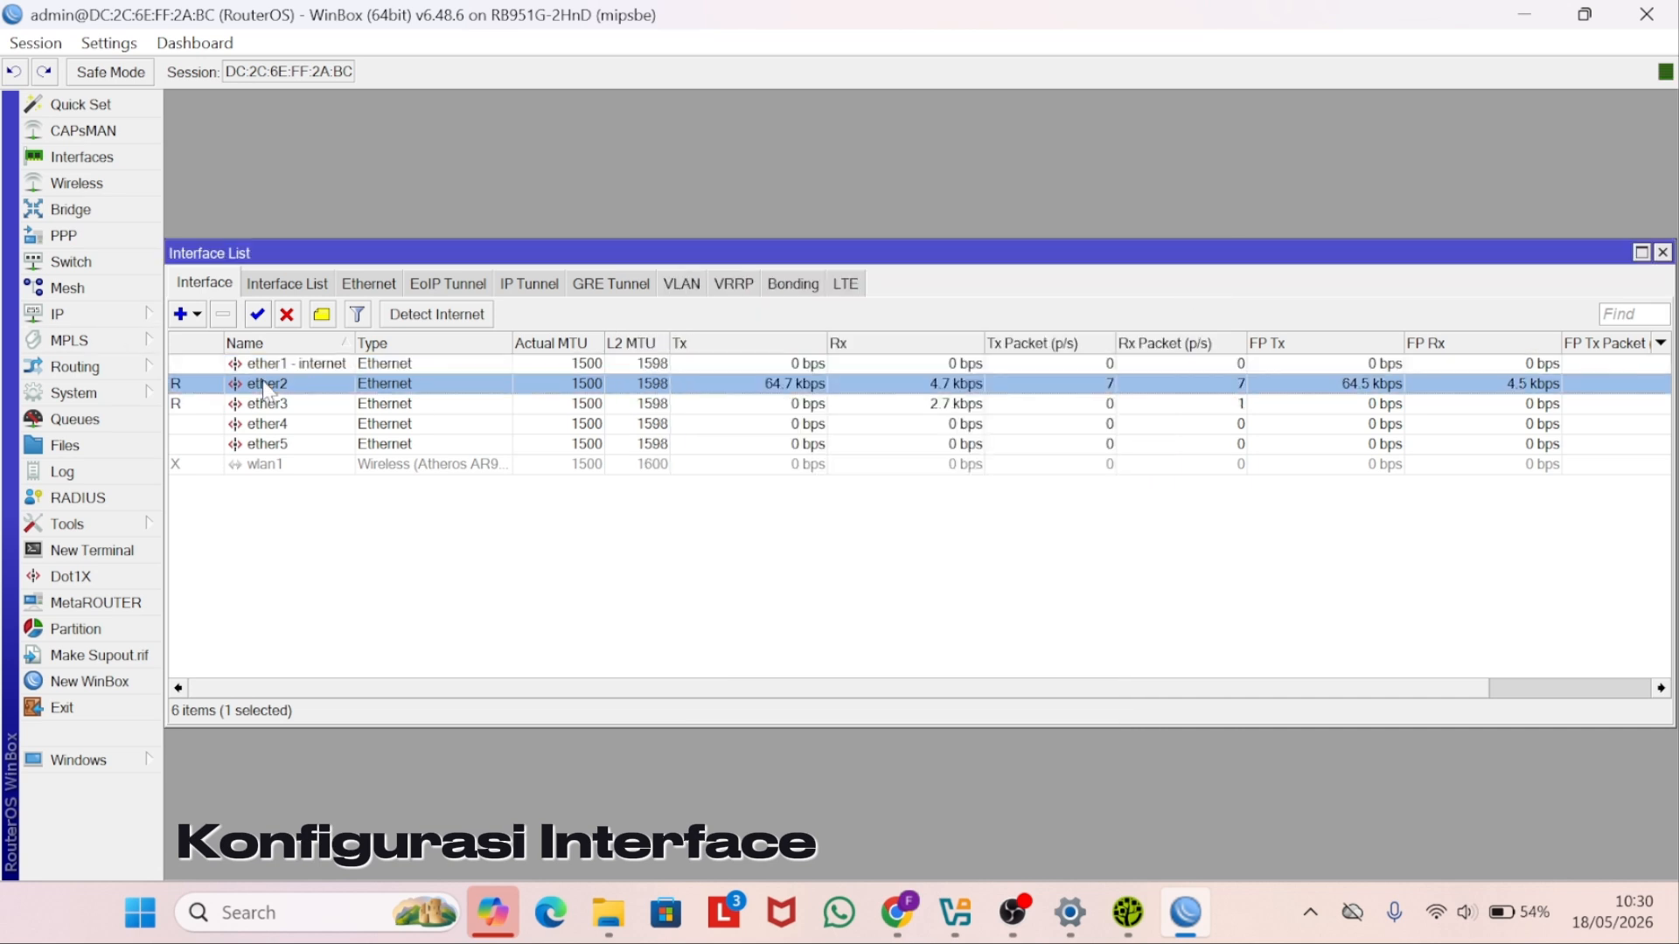
pyautogui.doubleClick(262, 382)
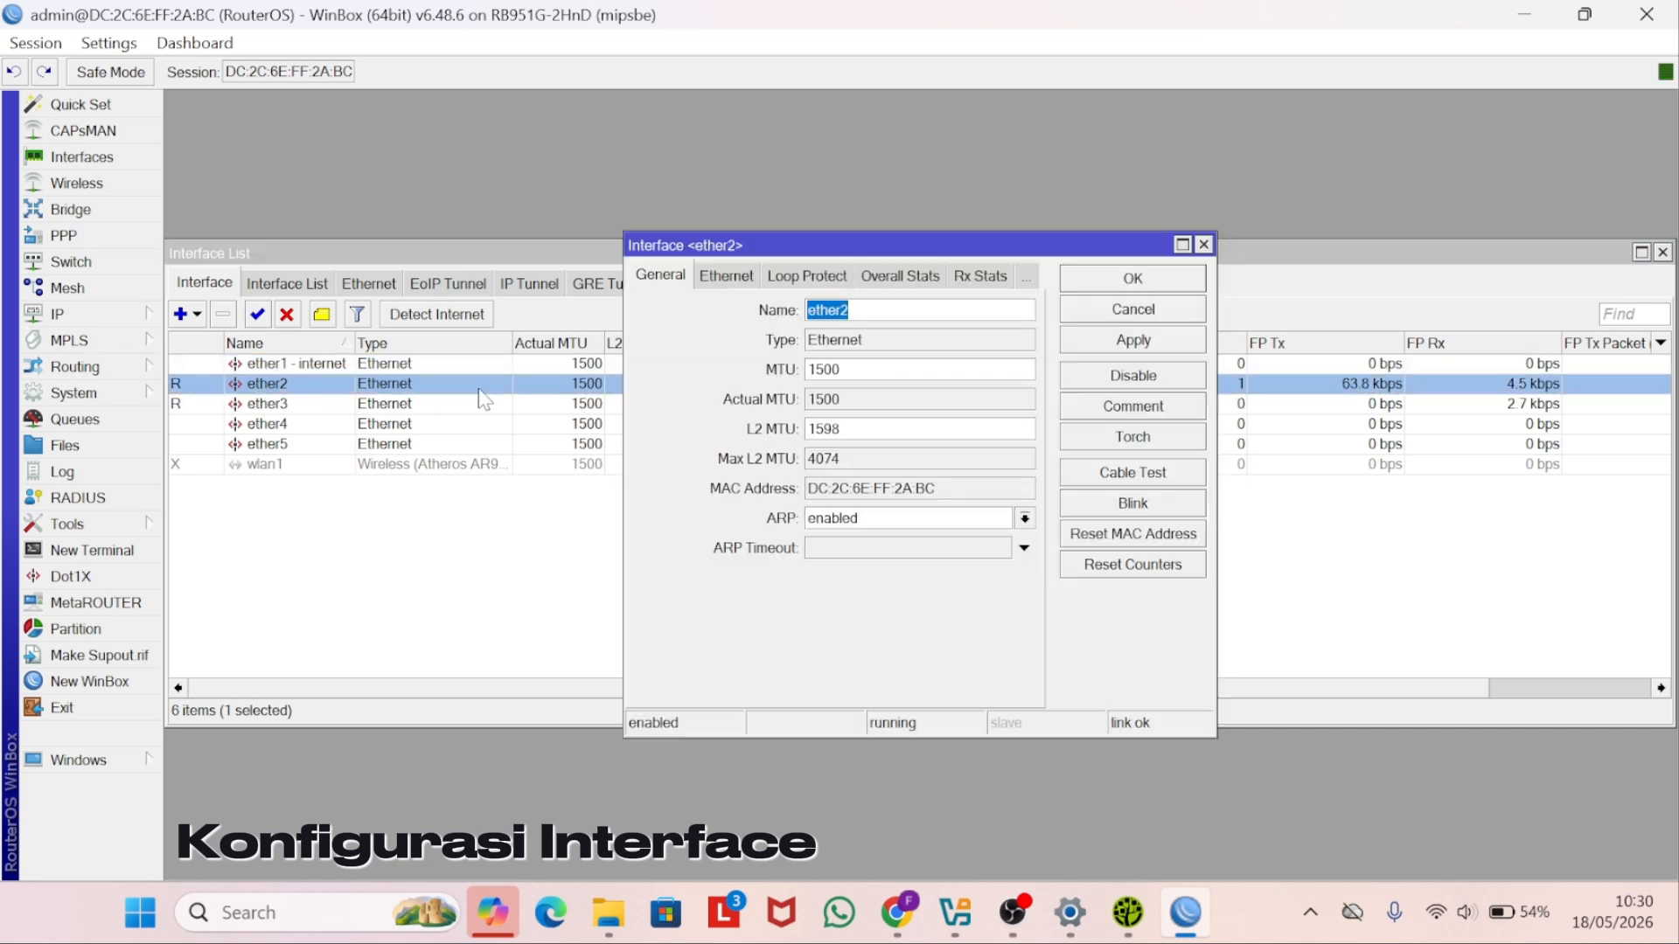
pyautogui.press('End')
pyautogui.write('-')
pyautogui.press('capslock')
pyautogui.write('LAN')
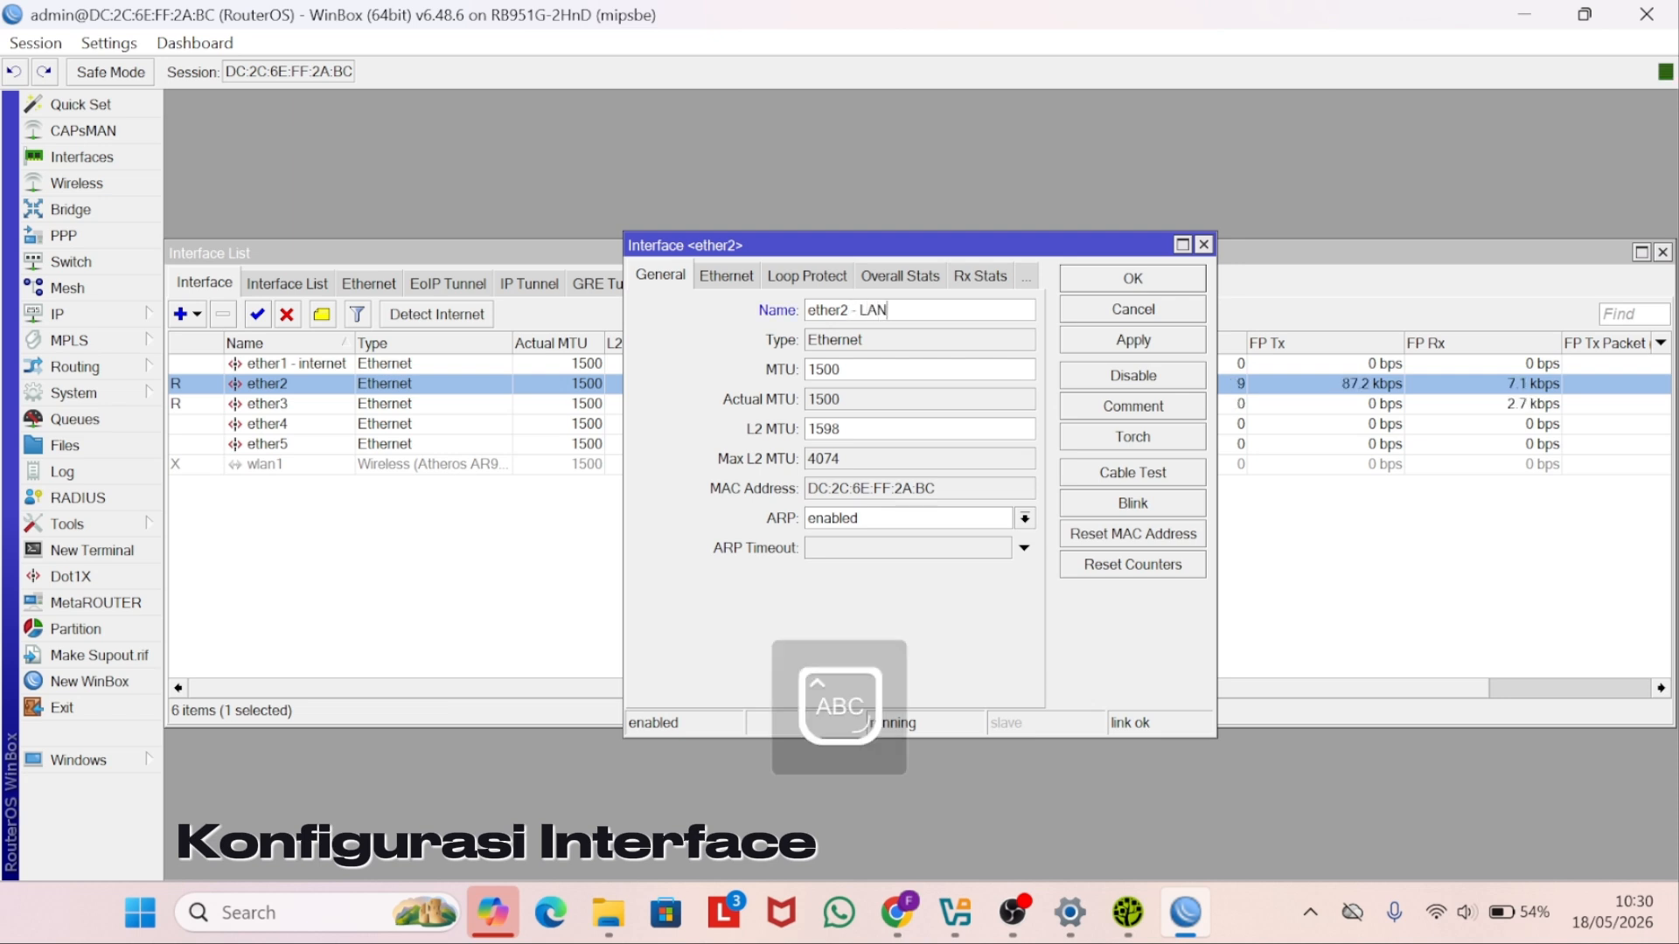
pyautogui.click(1151, 339)
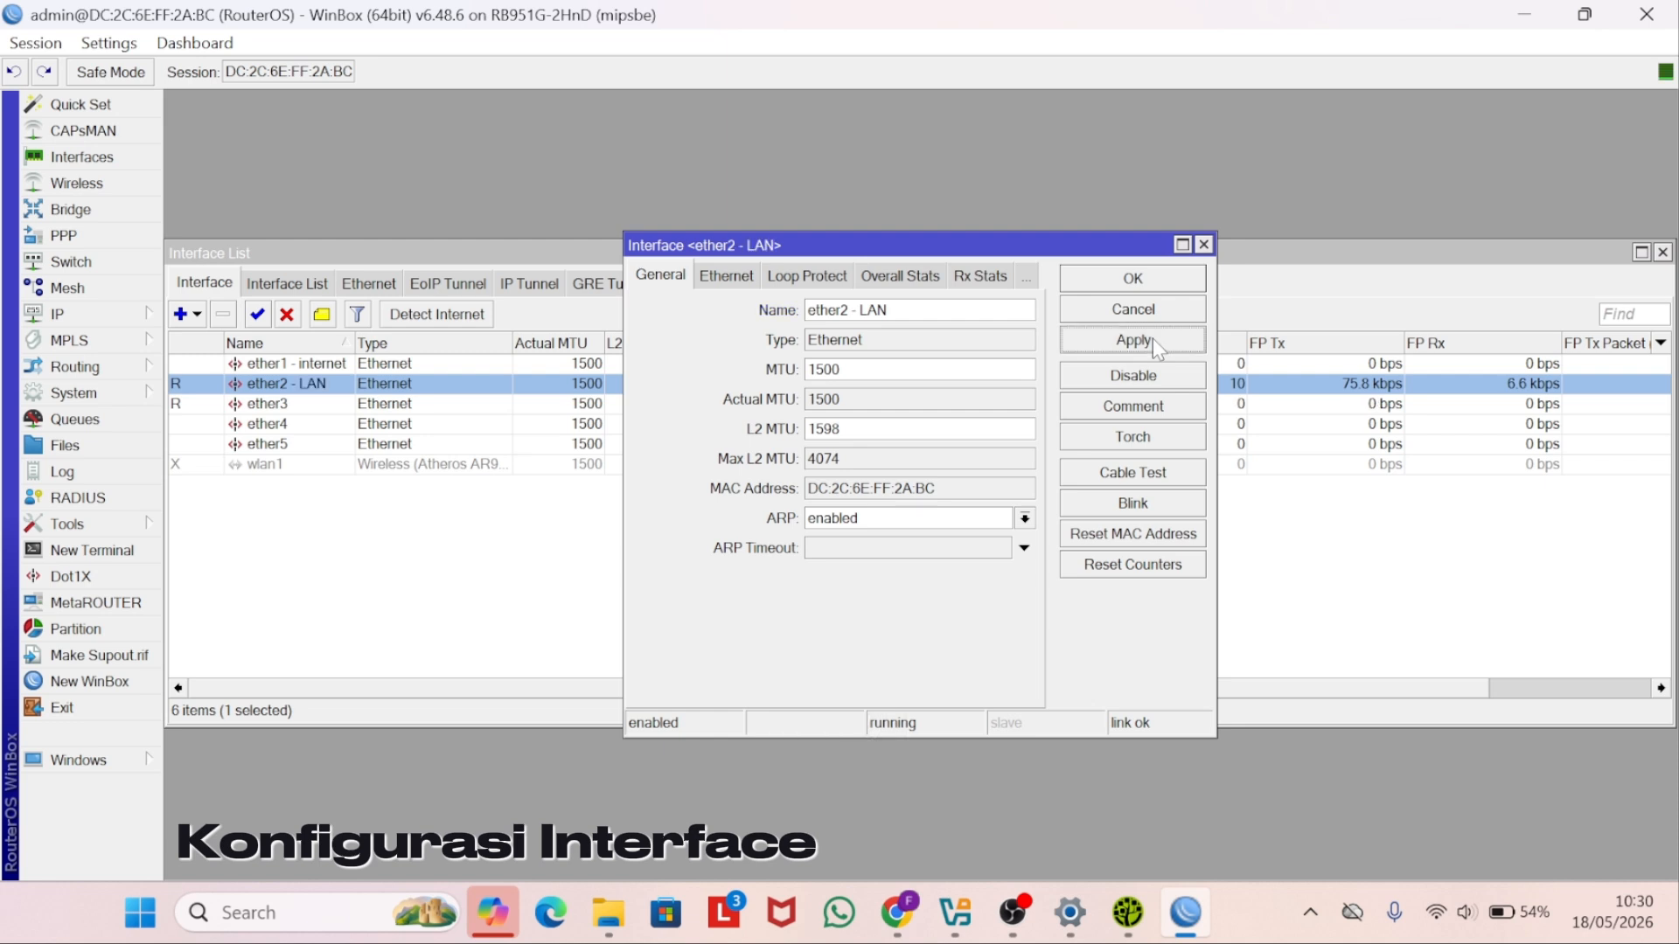
pyautogui.click(1182, 291)
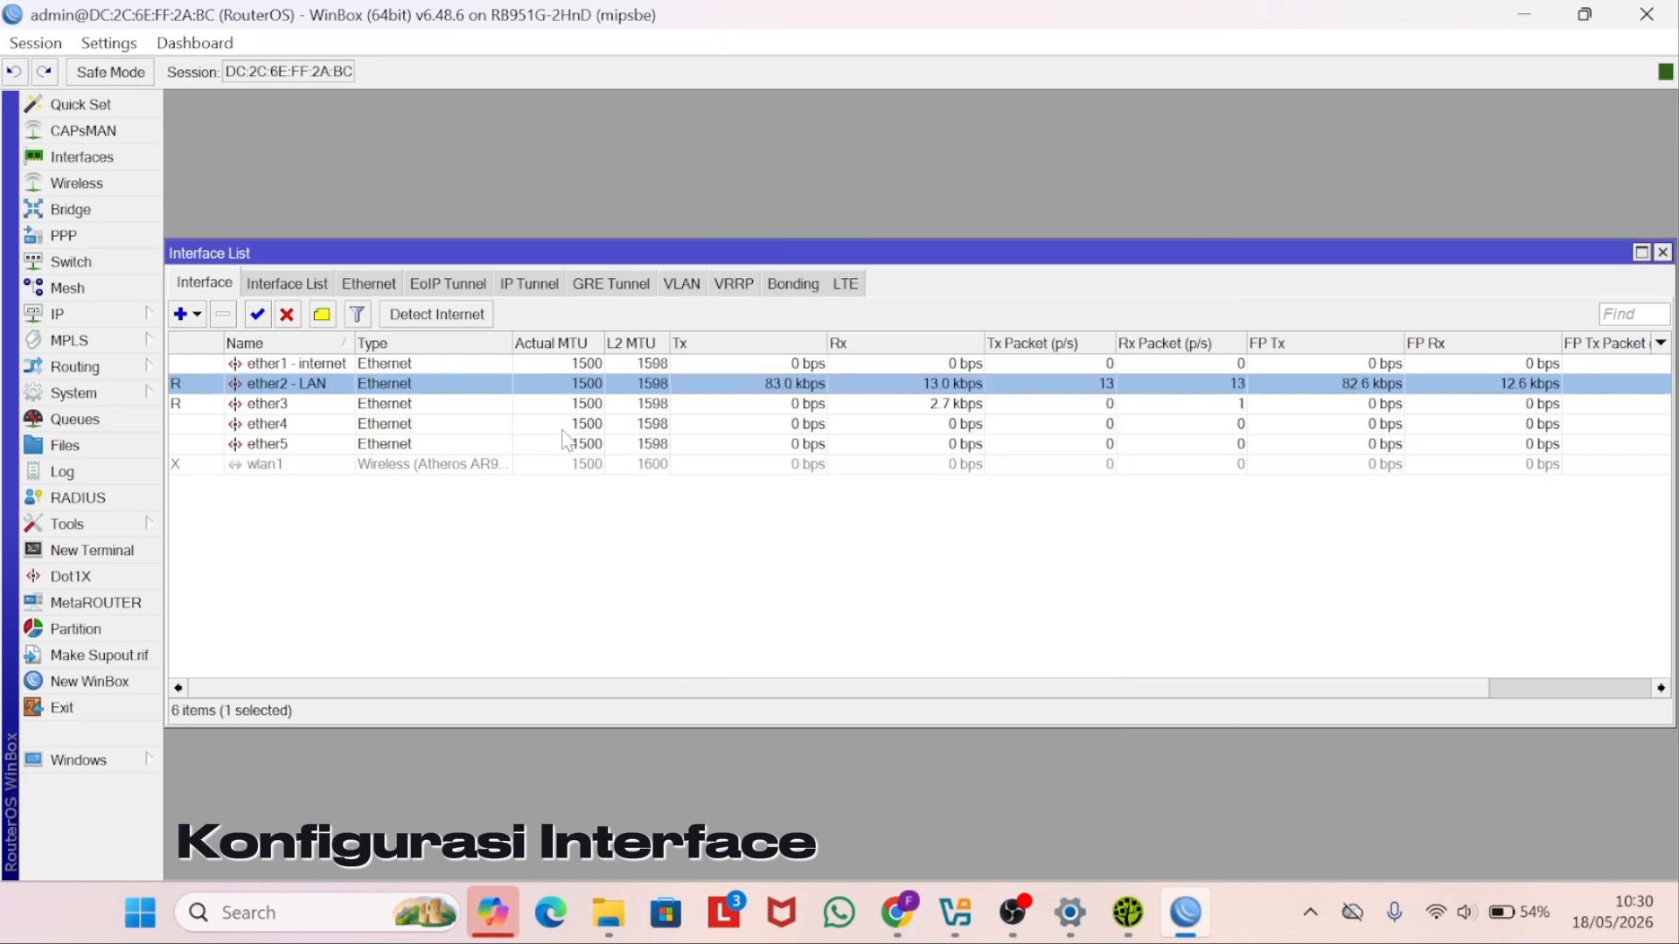
# - Rename interface ether3 to 'ether3 - Hotspot'
pyautogui.doubleClick(341, 407)
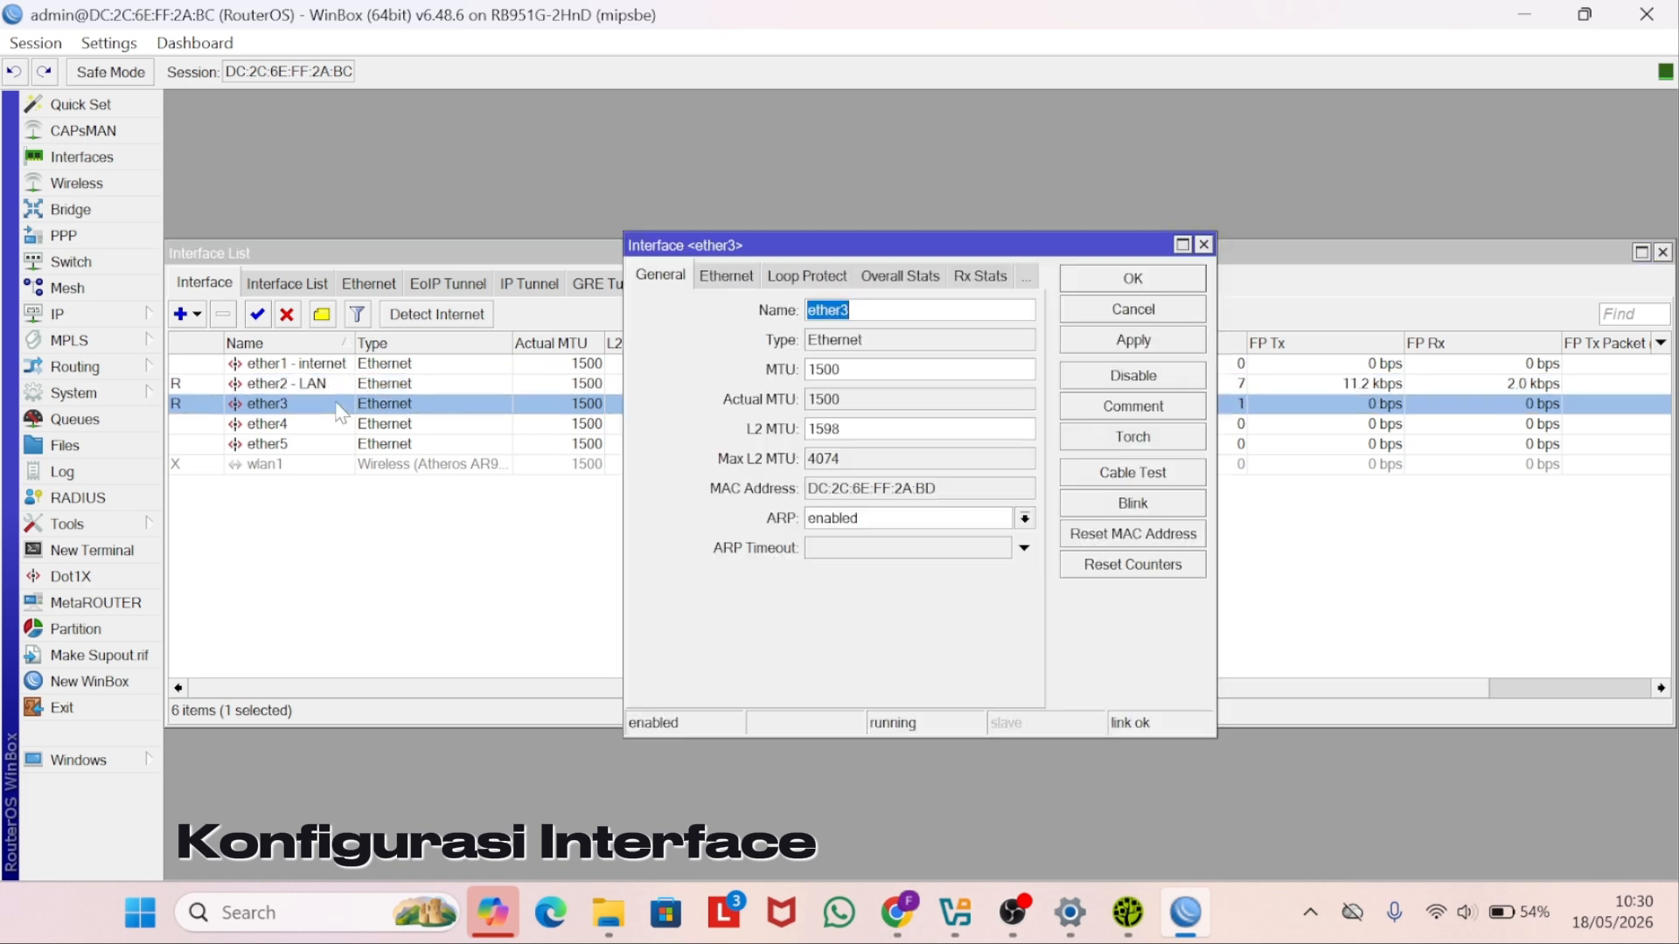
pyautogui.click(879, 310)
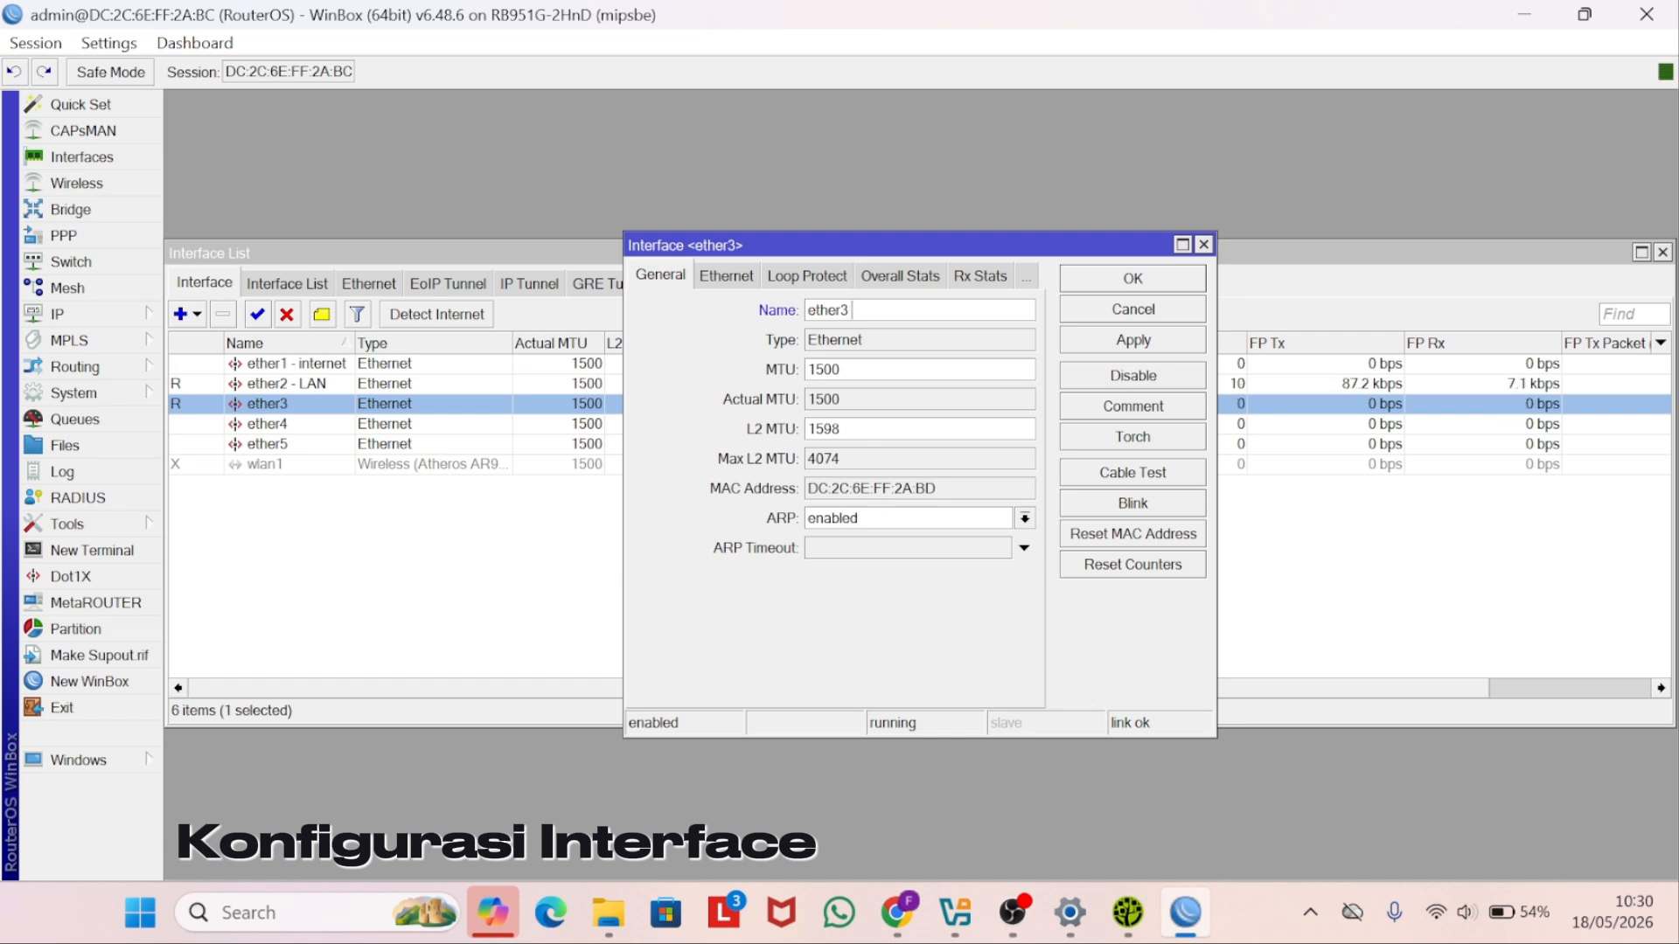
pyautogui.write('- H')
pyautogui.press('capslock')
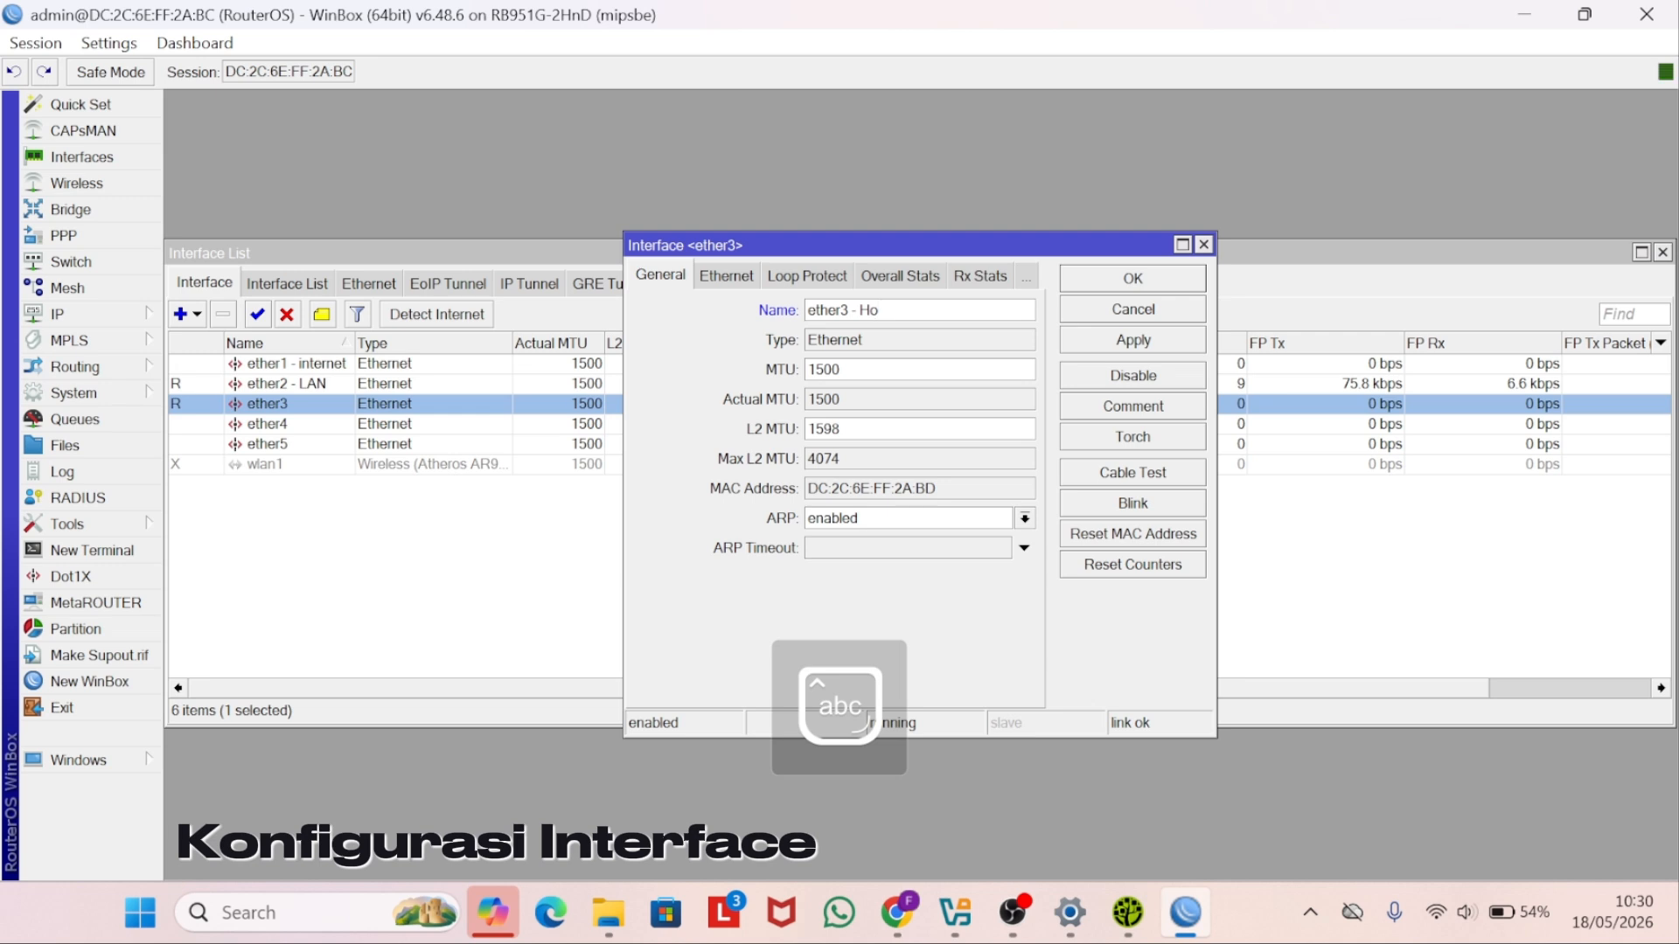
pyautogui.write('otspot')
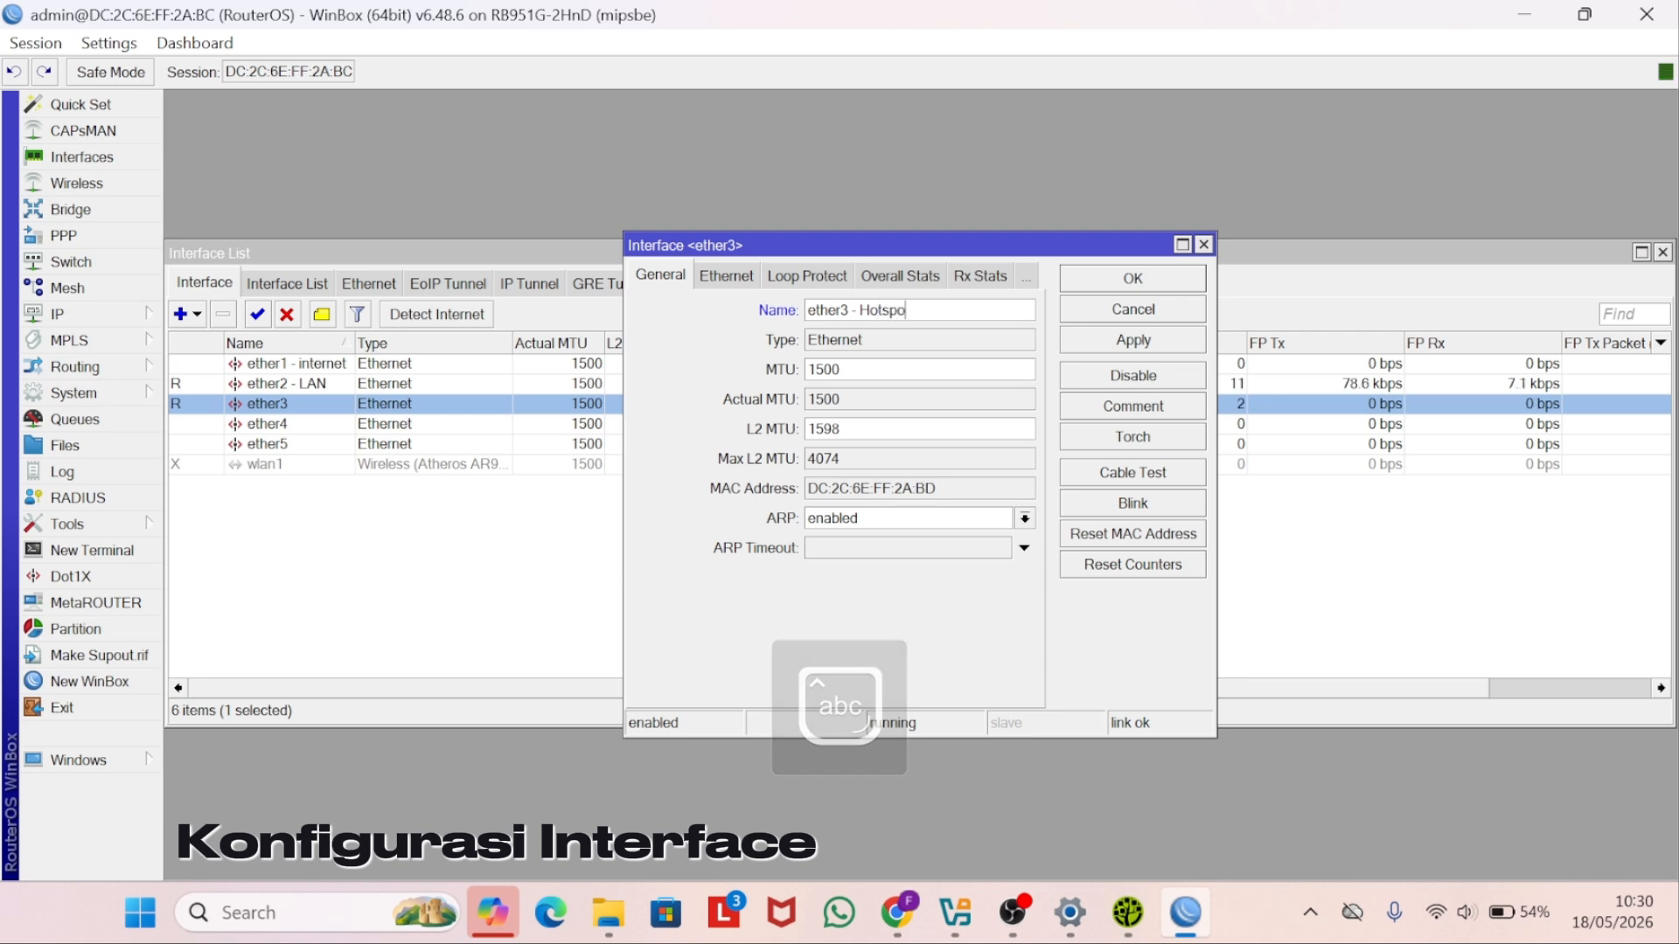
pyautogui.click(1090, 335)
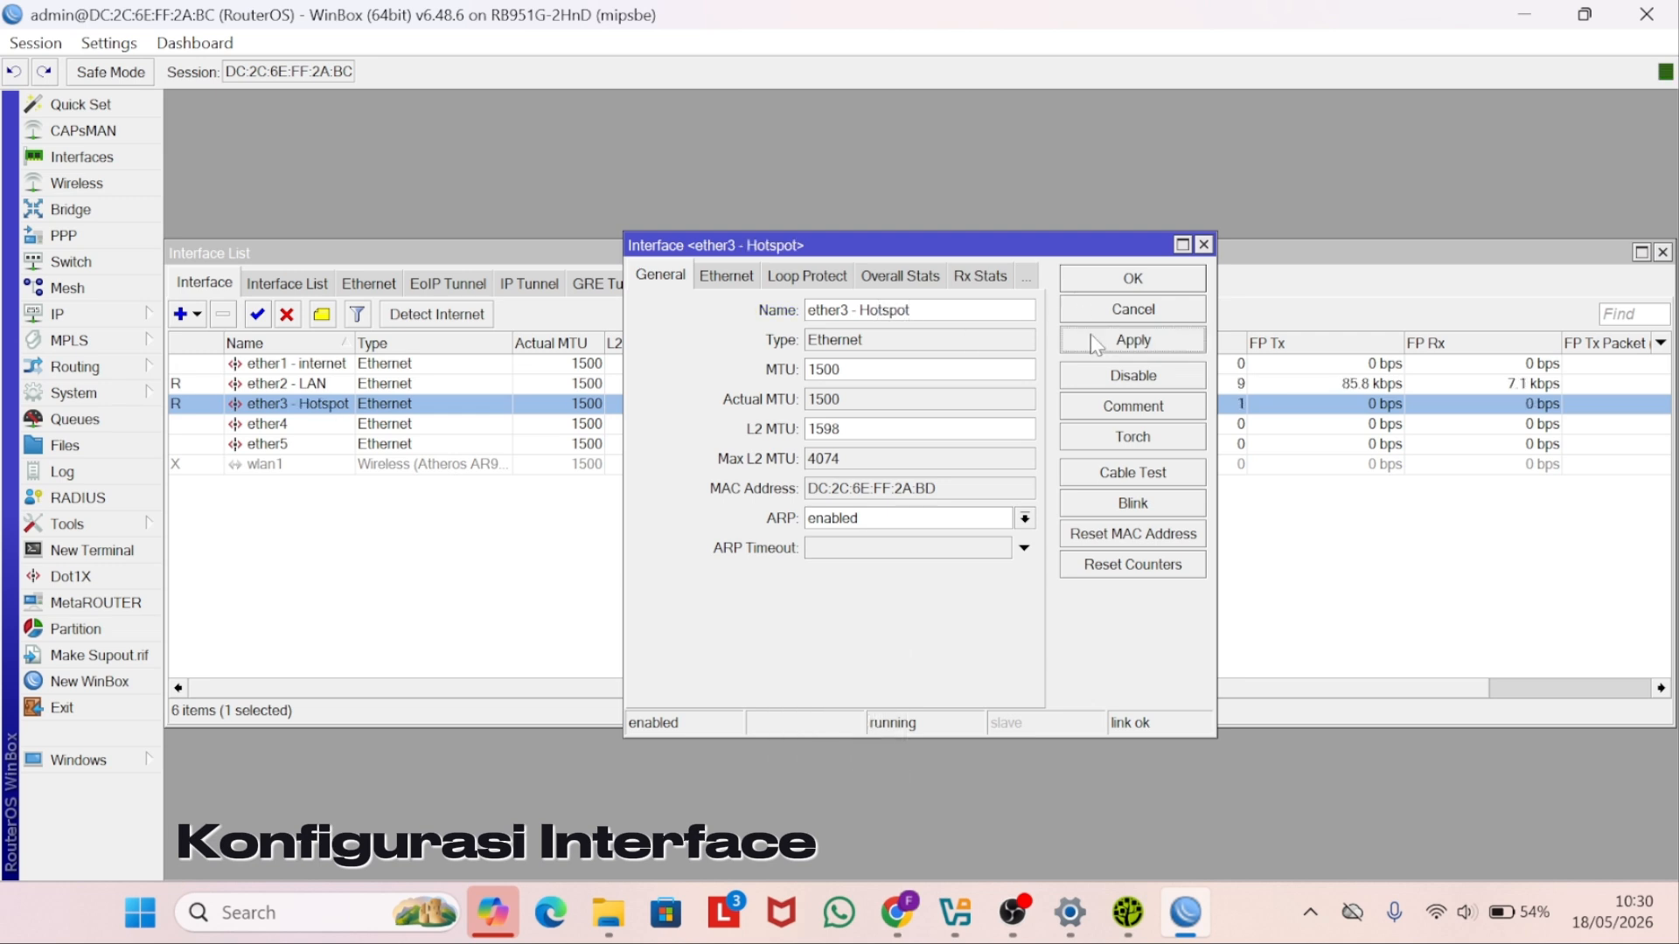
pyautogui.click(1152, 281)
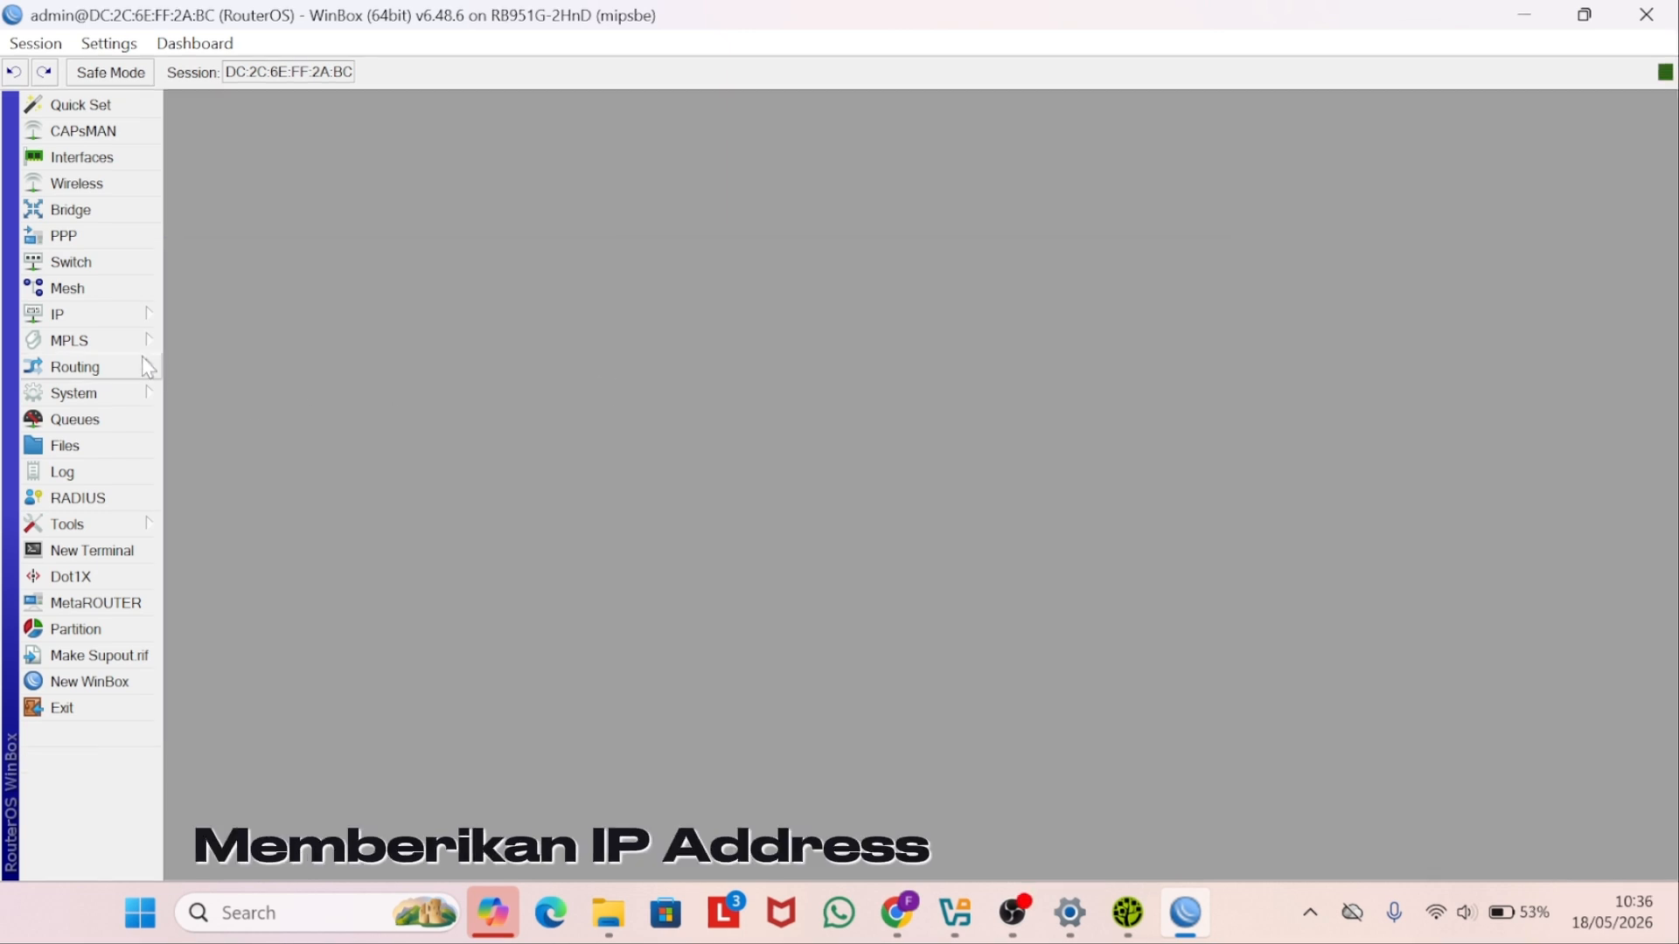
# - Add a DHCP client on ether1 - internet, then ping 8.8.8.8 from the terminal
pyautogui.click(149, 327)
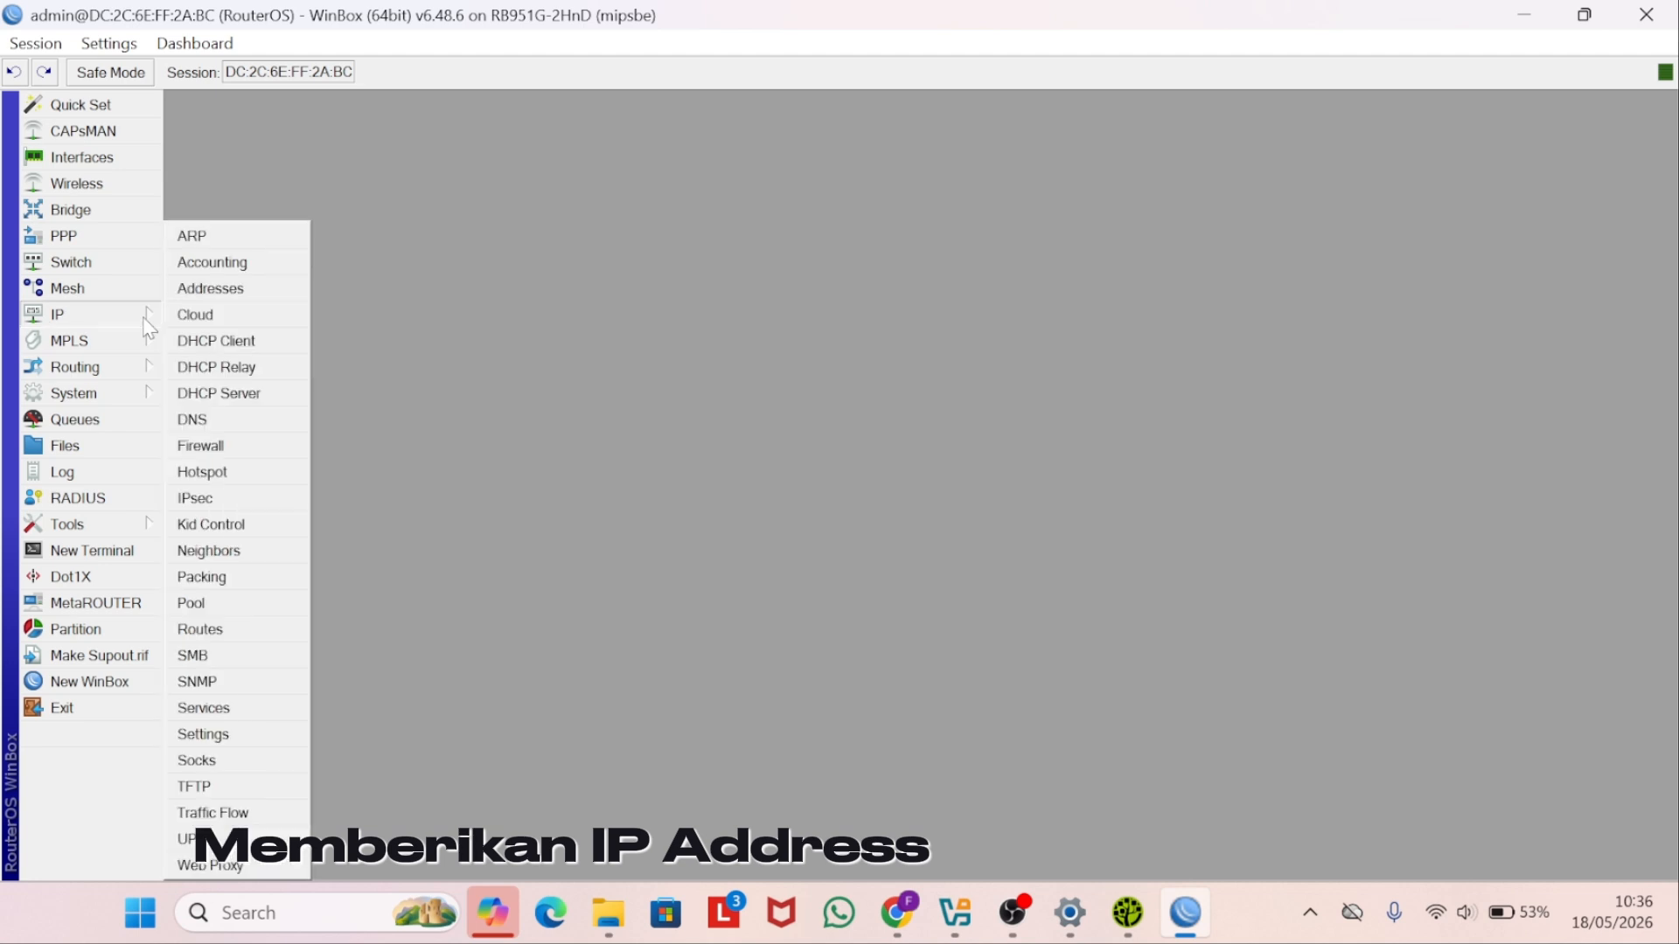
pyautogui.click(192, 349)
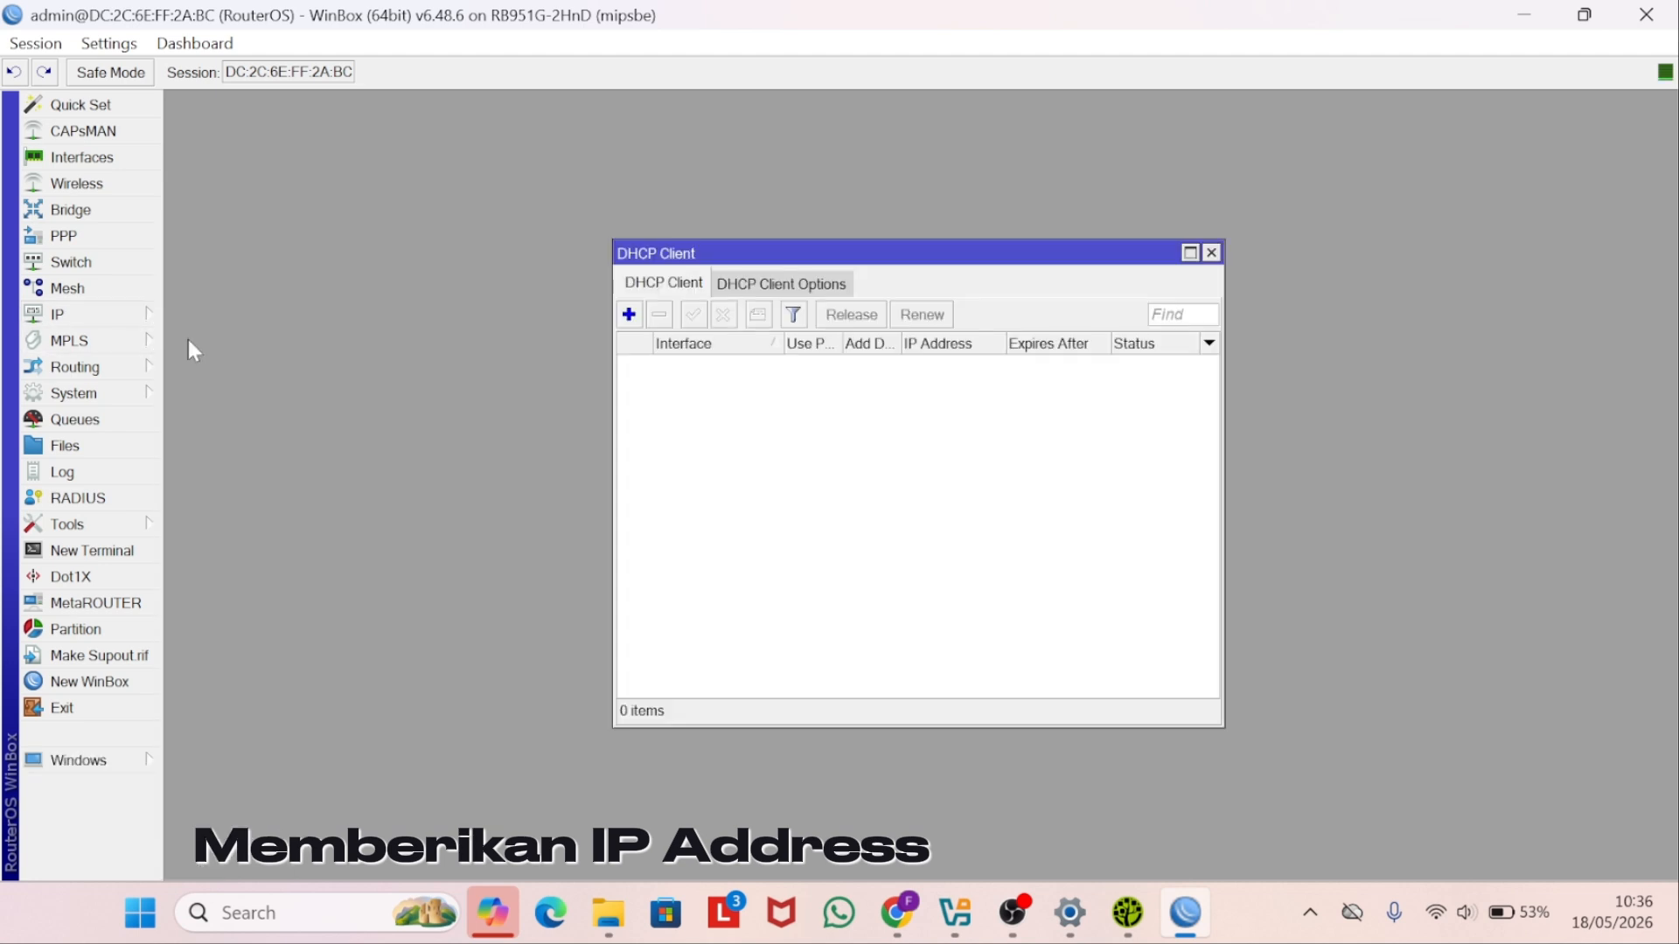
pyautogui.click(629, 315)
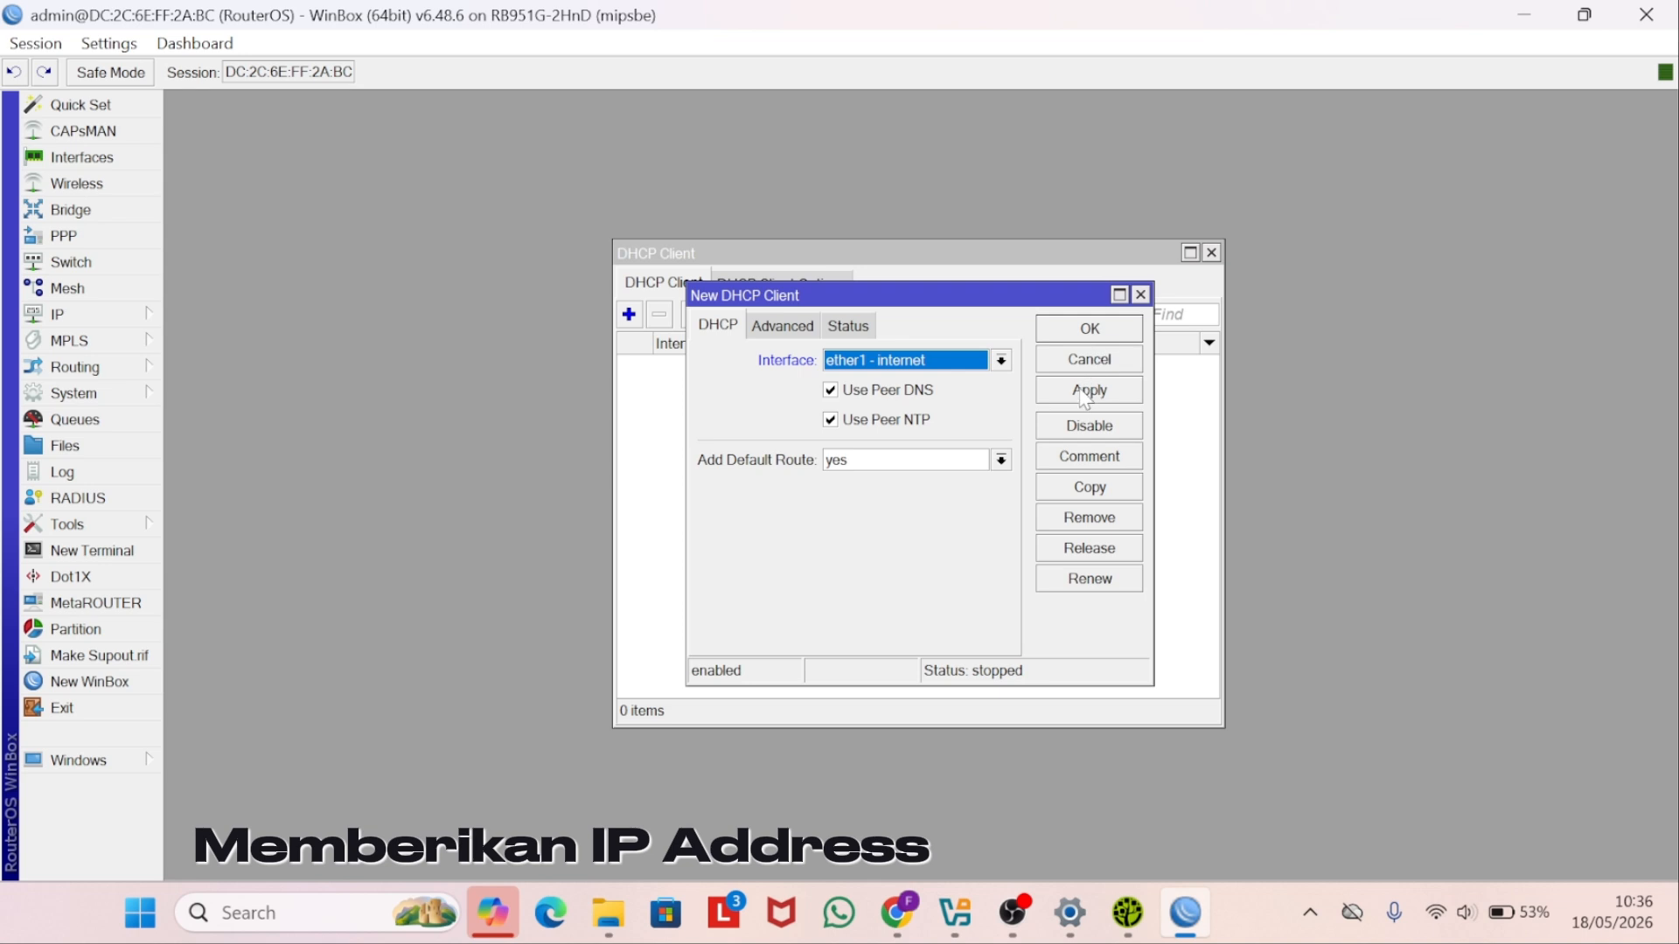
pyautogui.click(1088, 390)
pyautogui.click(1102, 329)
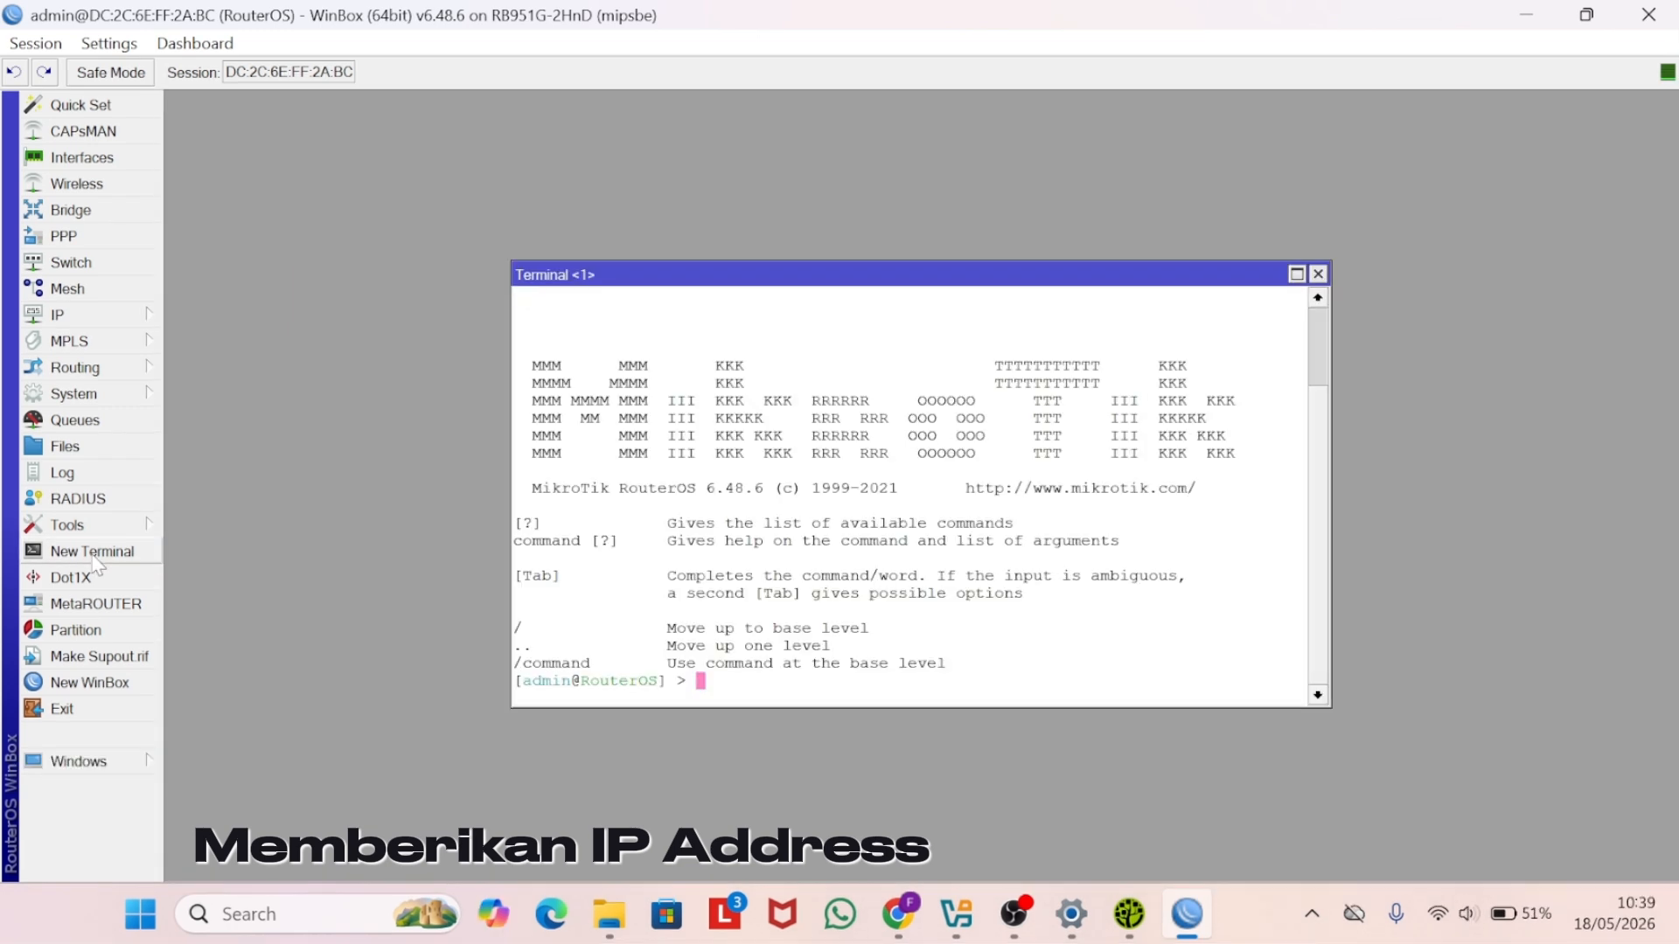
pyautogui.write('ping 8.8.8.8')
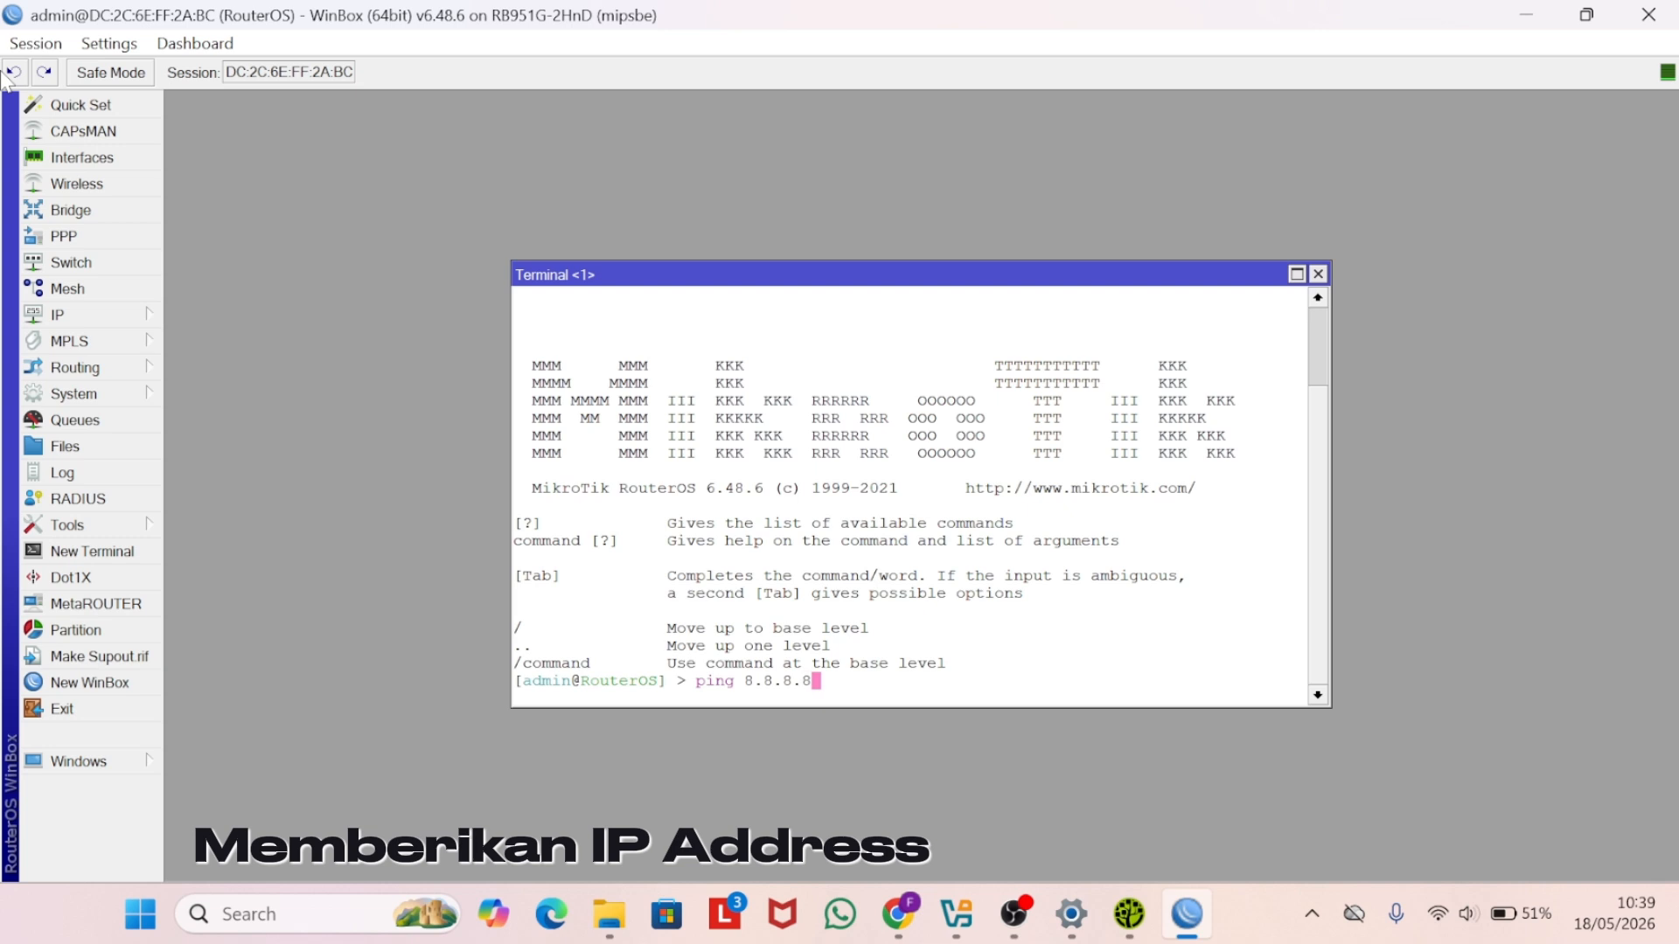
pyautogui.press('Return')
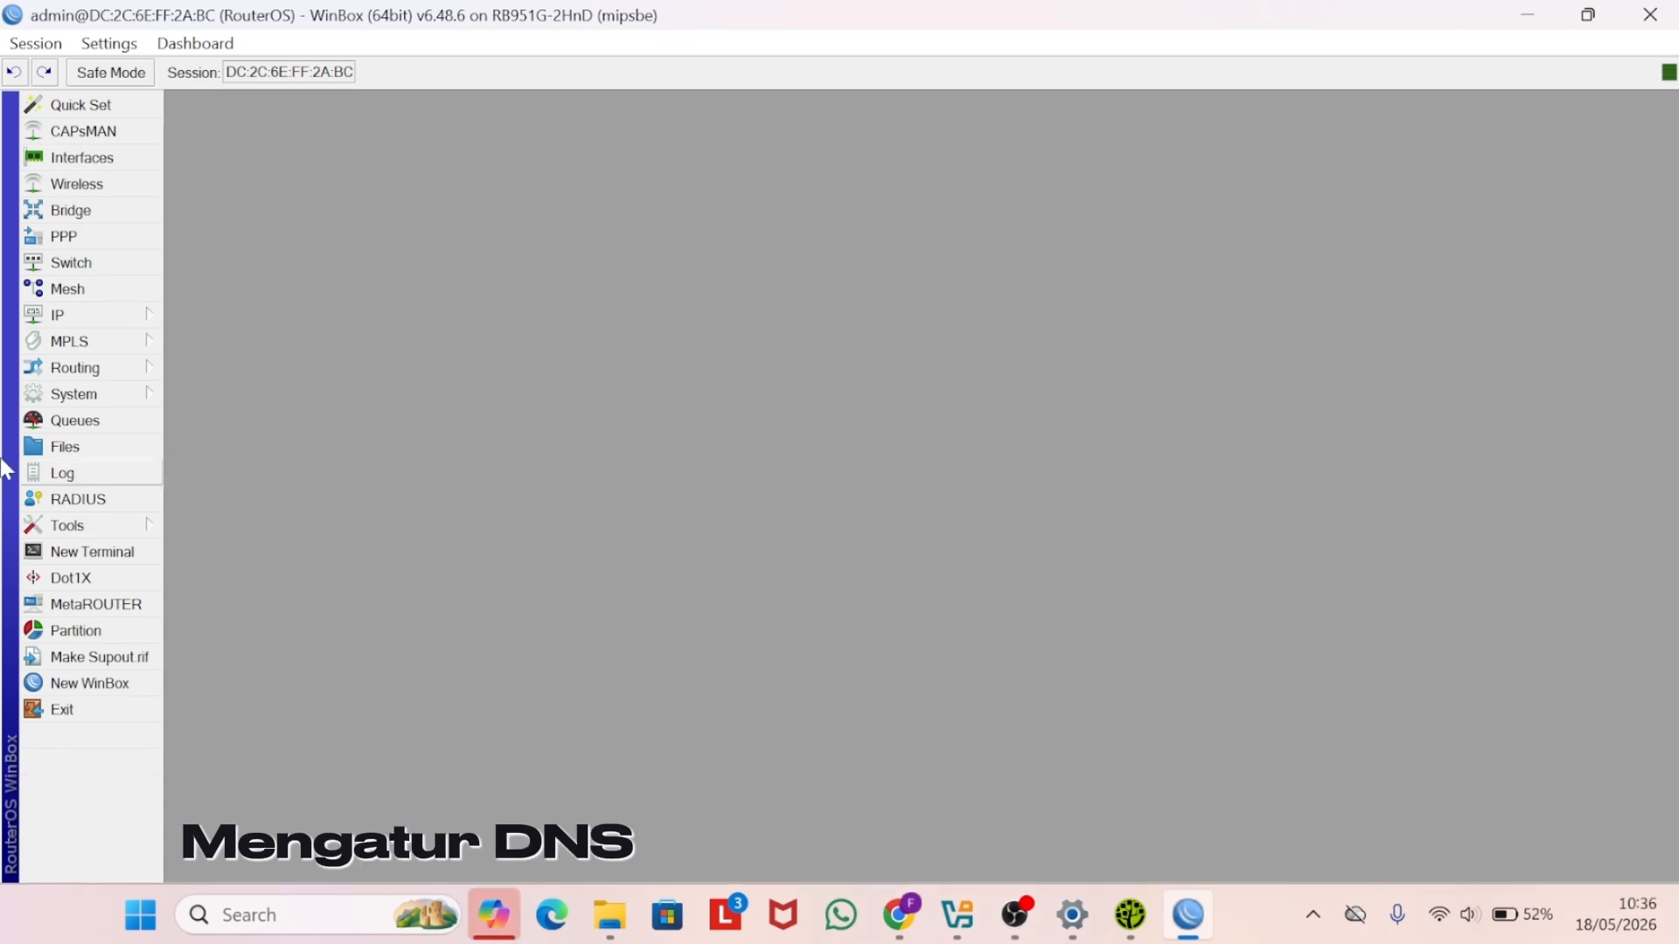
# - Set DNS servers 8.8.8.8 and 8.8.4.4 with Allow Remote Requests enabled
pyautogui.click(68, 313)
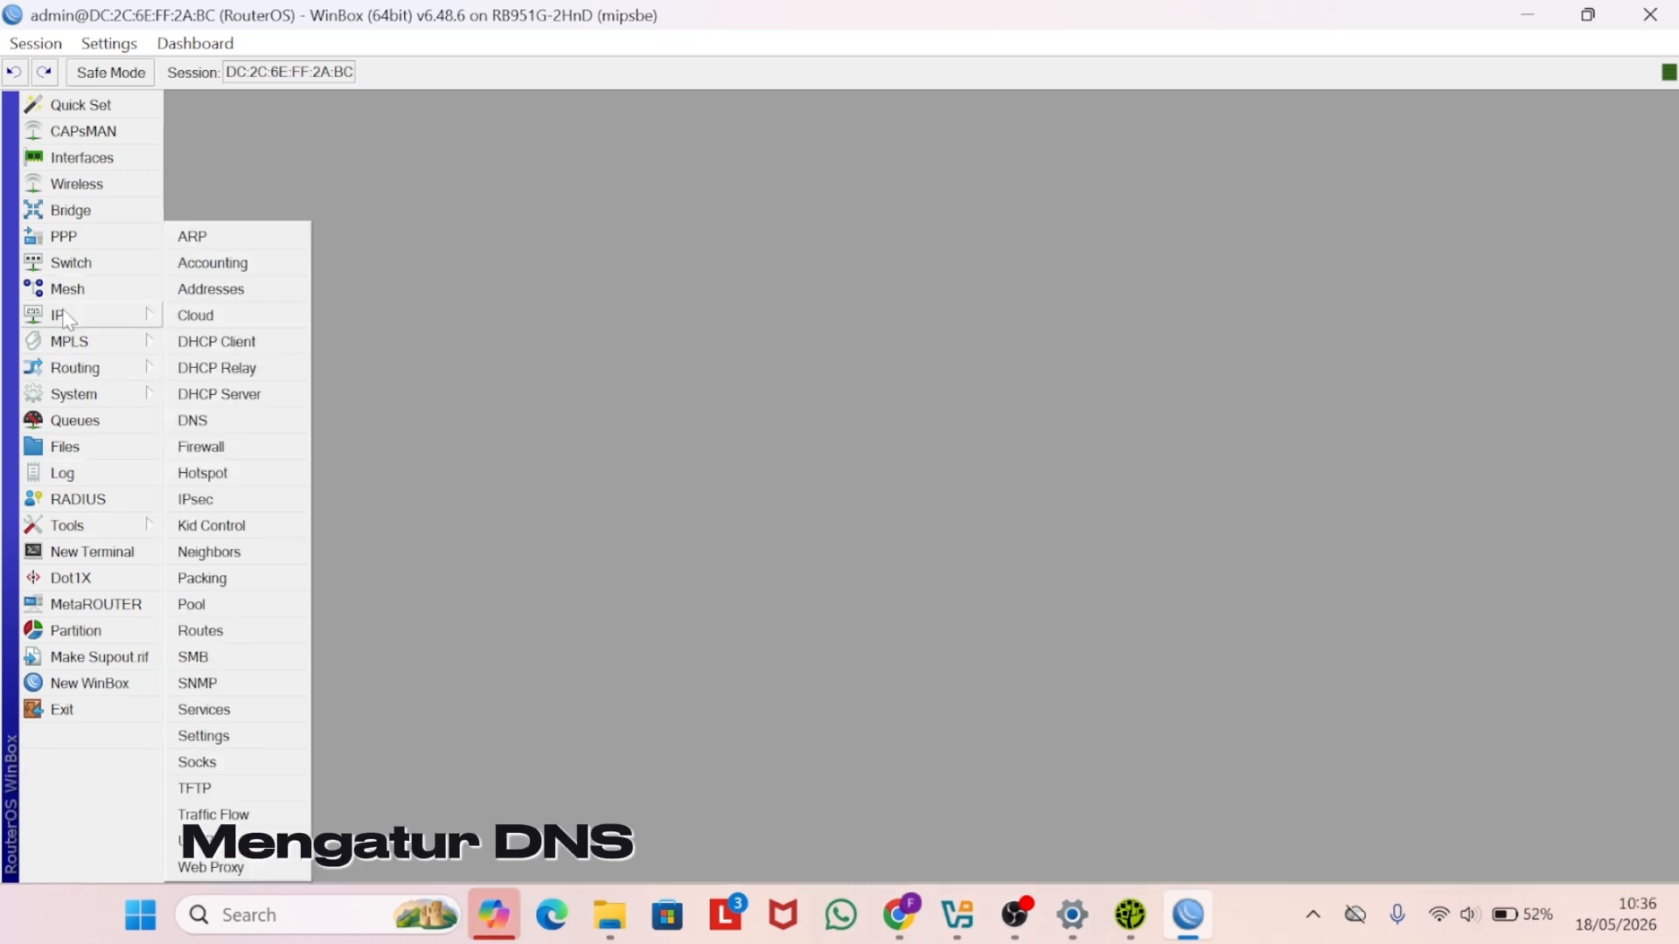
pyautogui.click(197, 423)
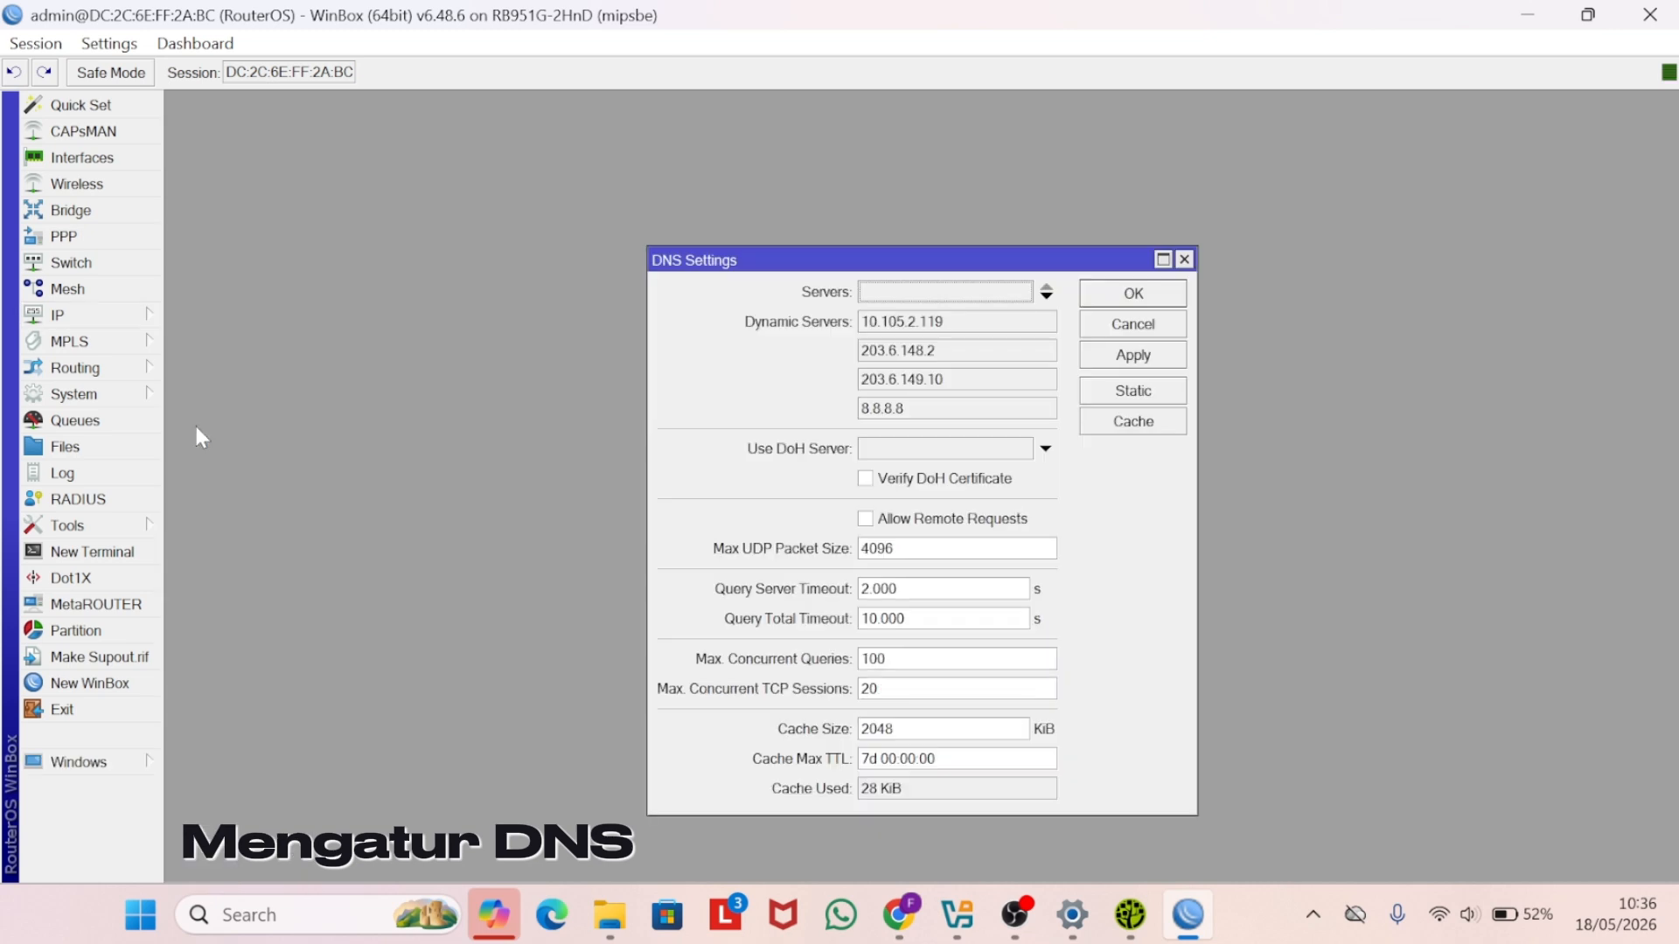
pyautogui.write('8.8.8.8')
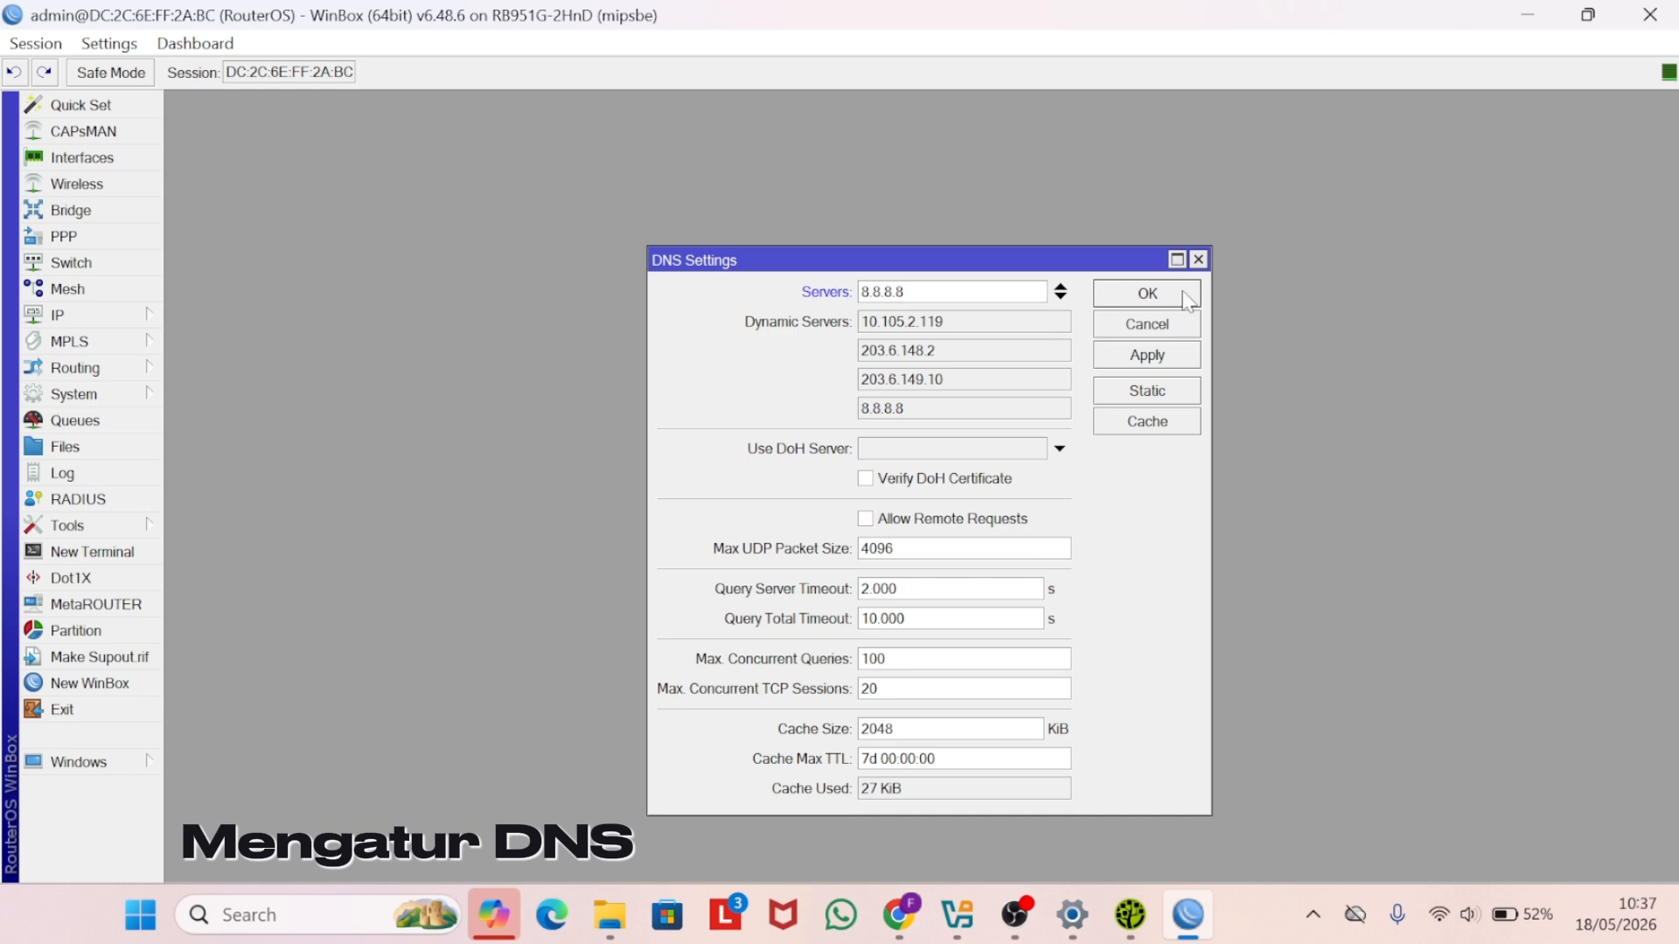
pyautogui.click(1060, 298)
pyautogui.write('8.8.4.4')
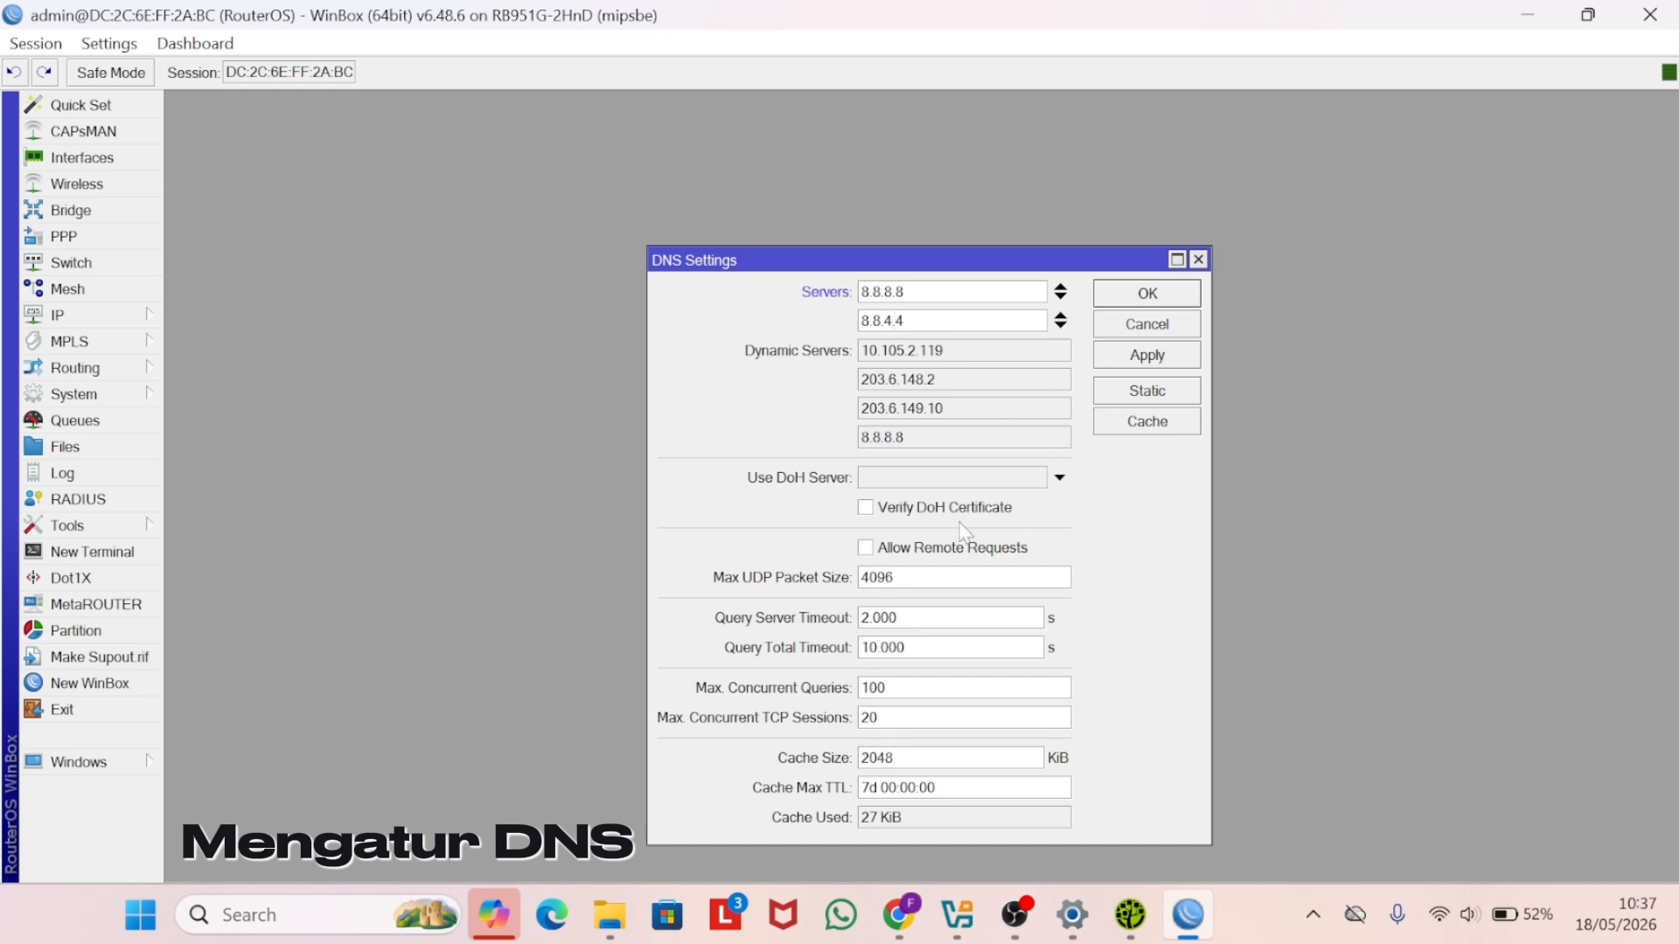
pyautogui.click(867, 548)
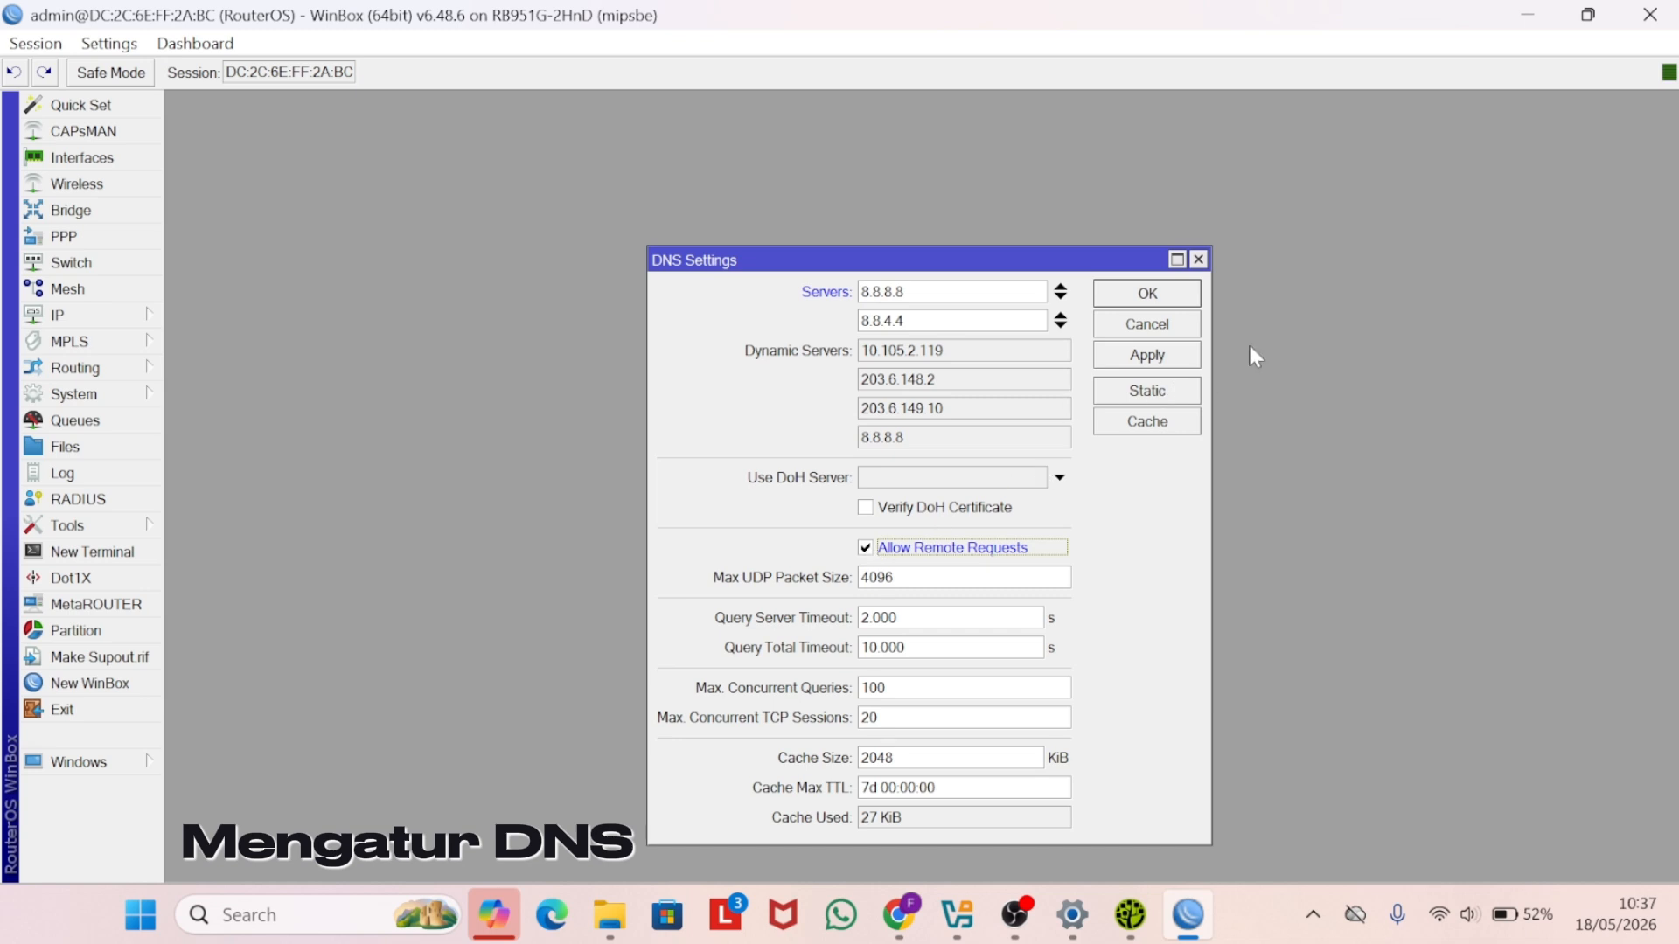
pyautogui.click(1169, 359)
pyautogui.click(1153, 297)
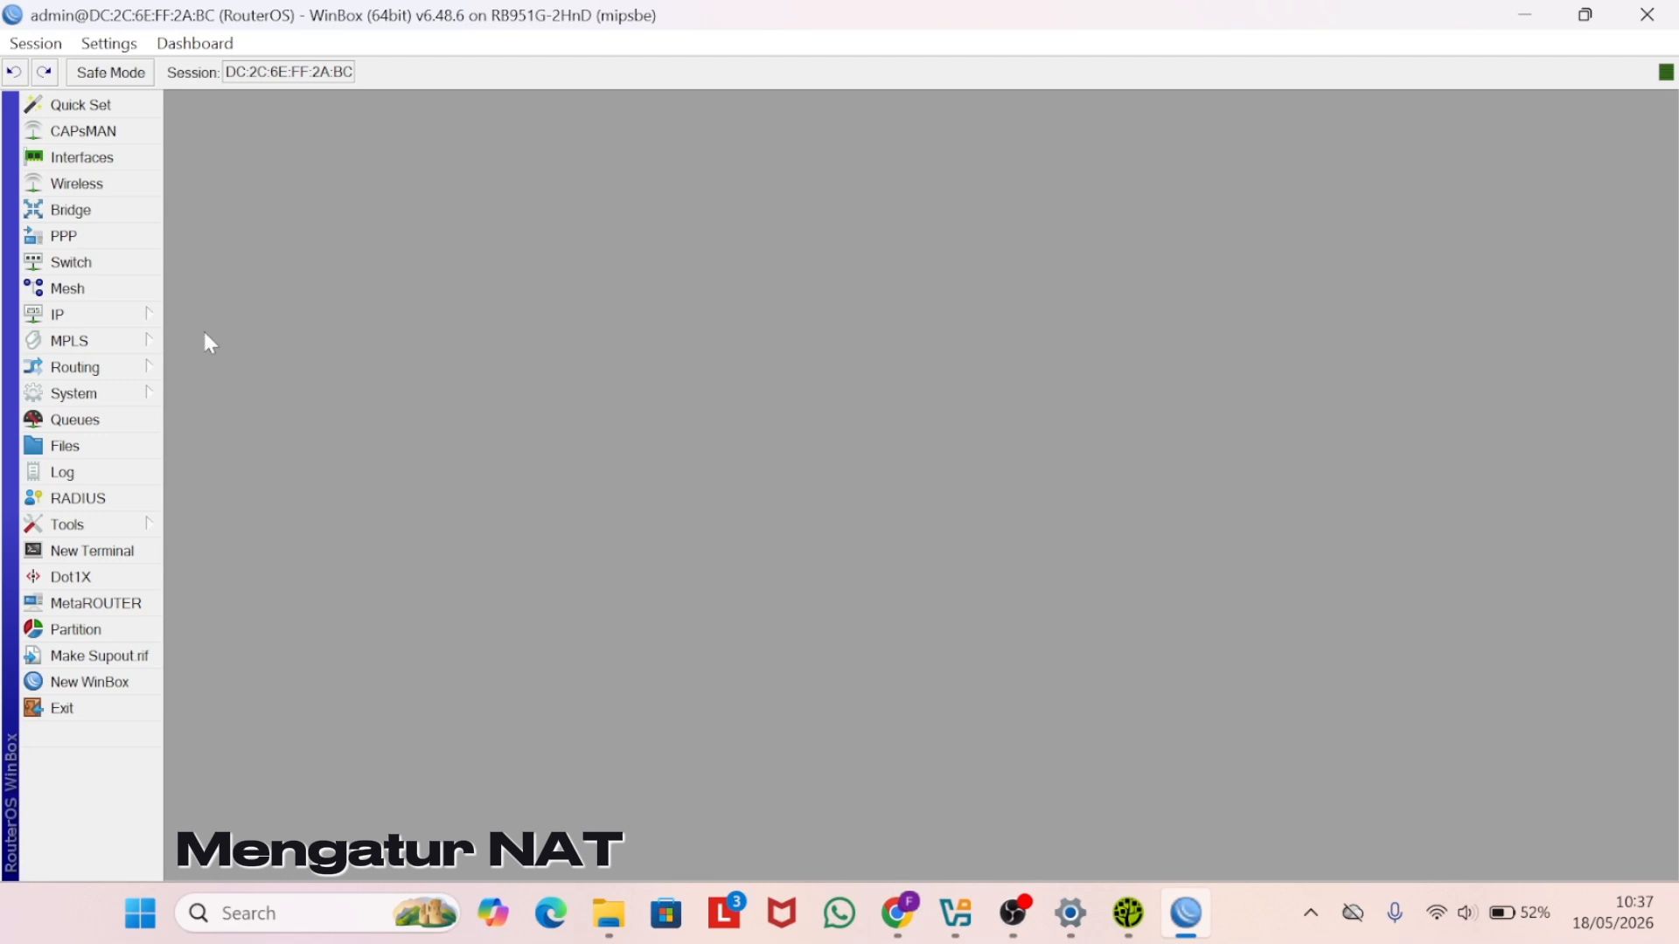
# - Create a NAT rule with Out. Interface ether1 - internet and action masquerade
pyautogui.click(131, 317)
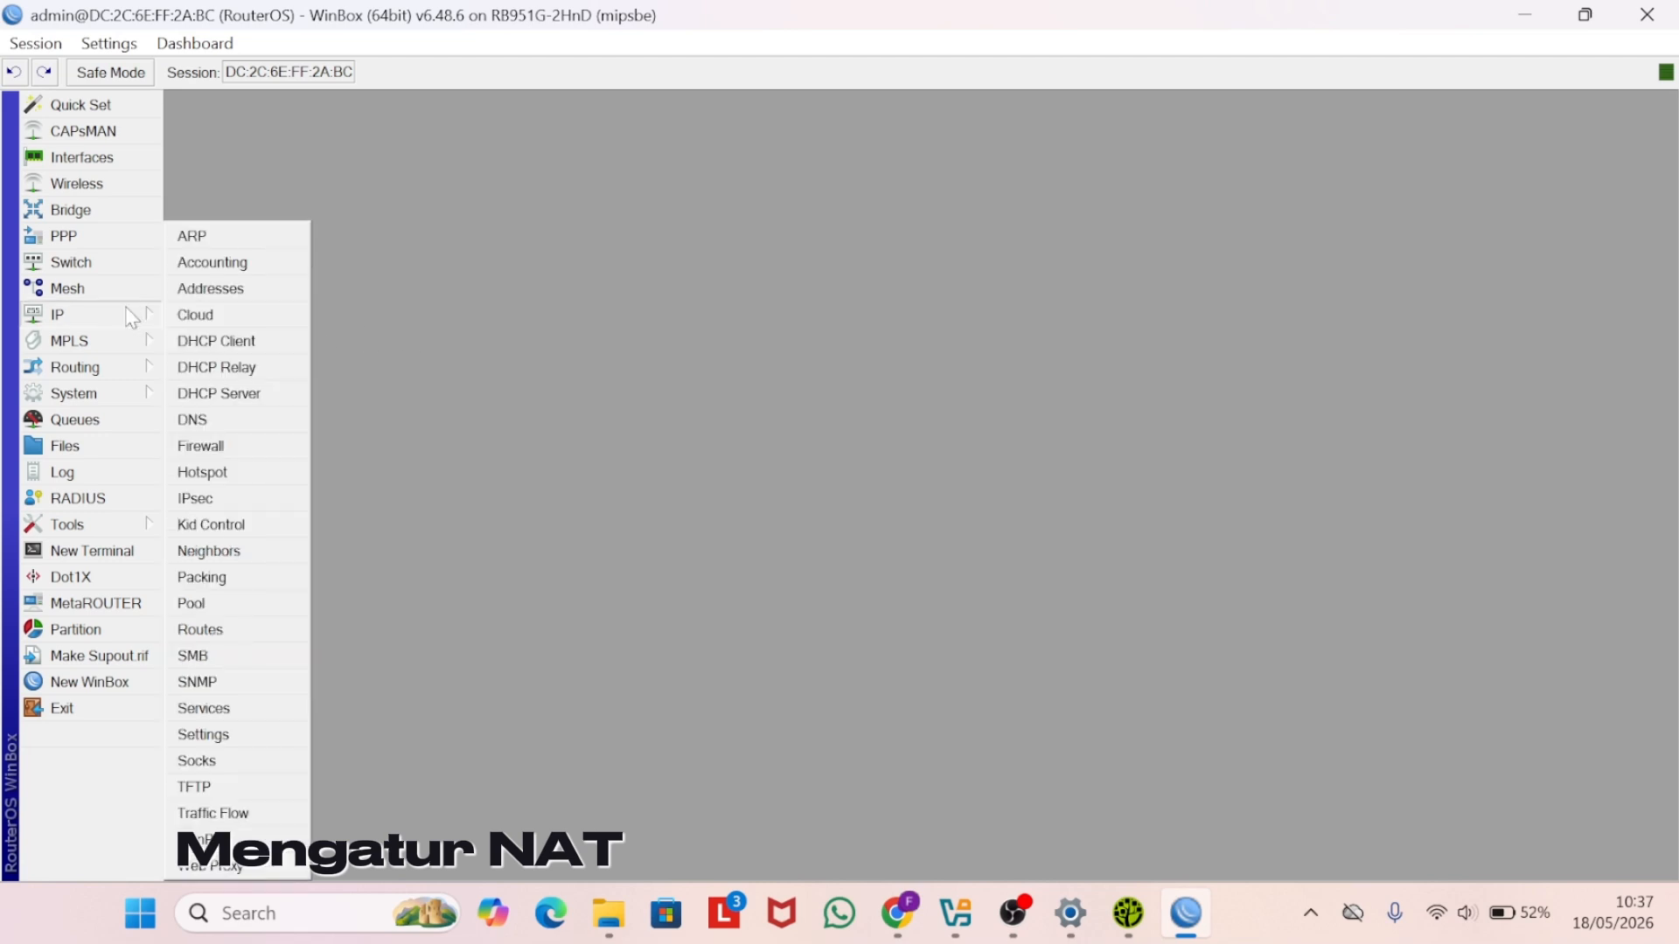
pyautogui.click(208, 447)
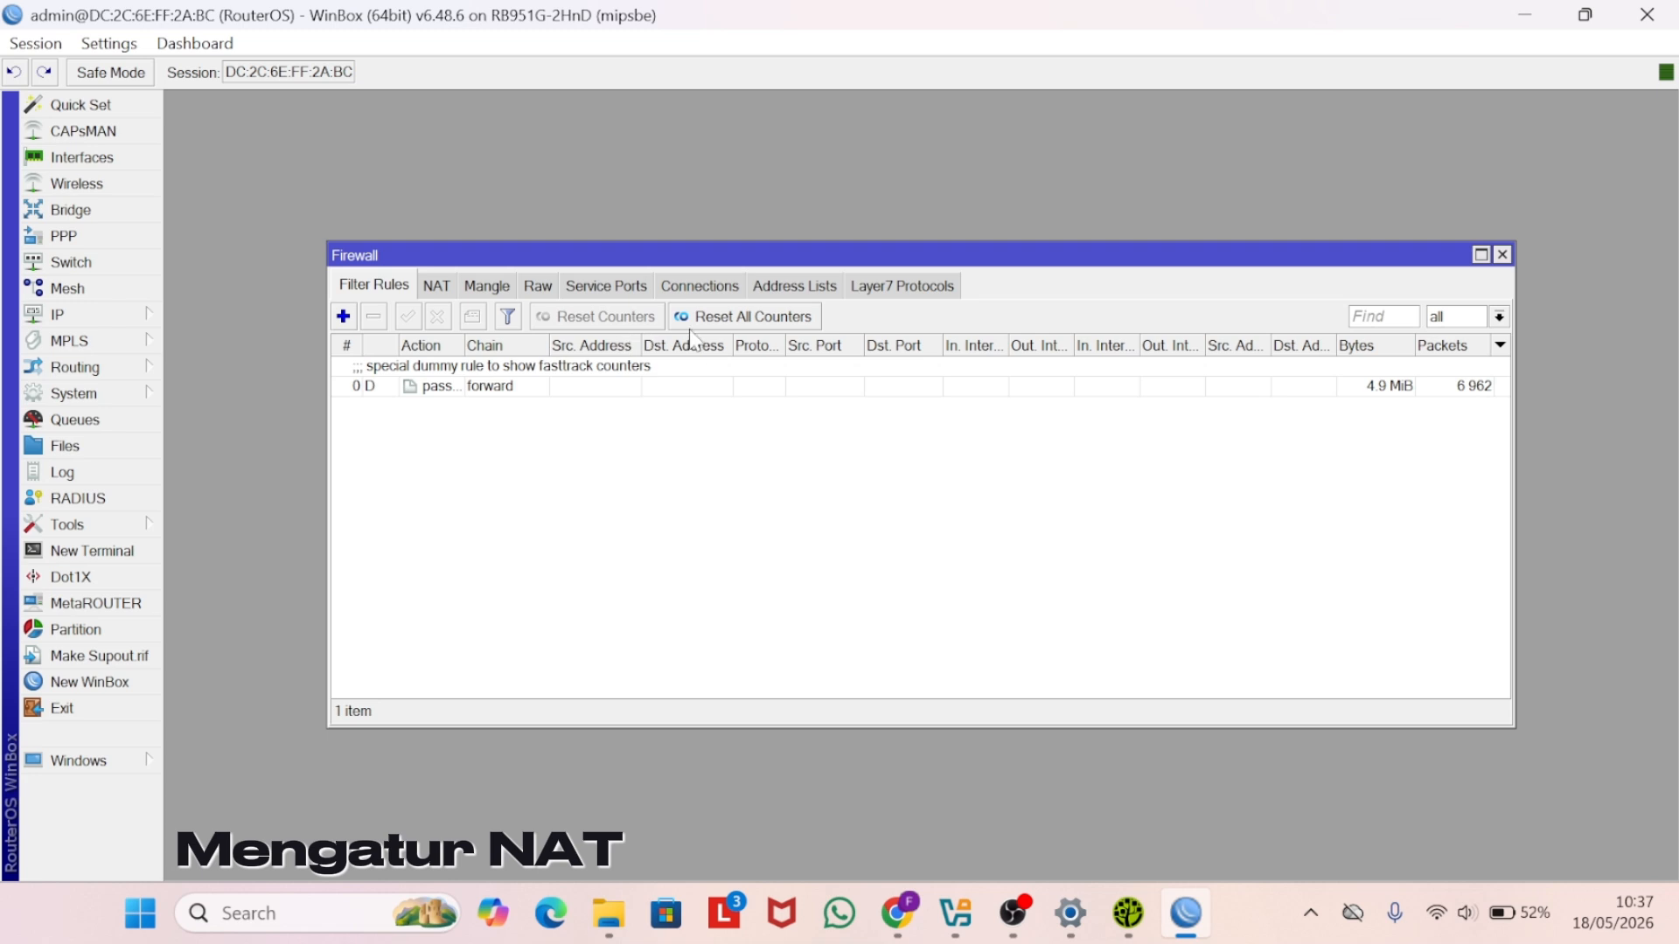
pyautogui.click(434, 287)
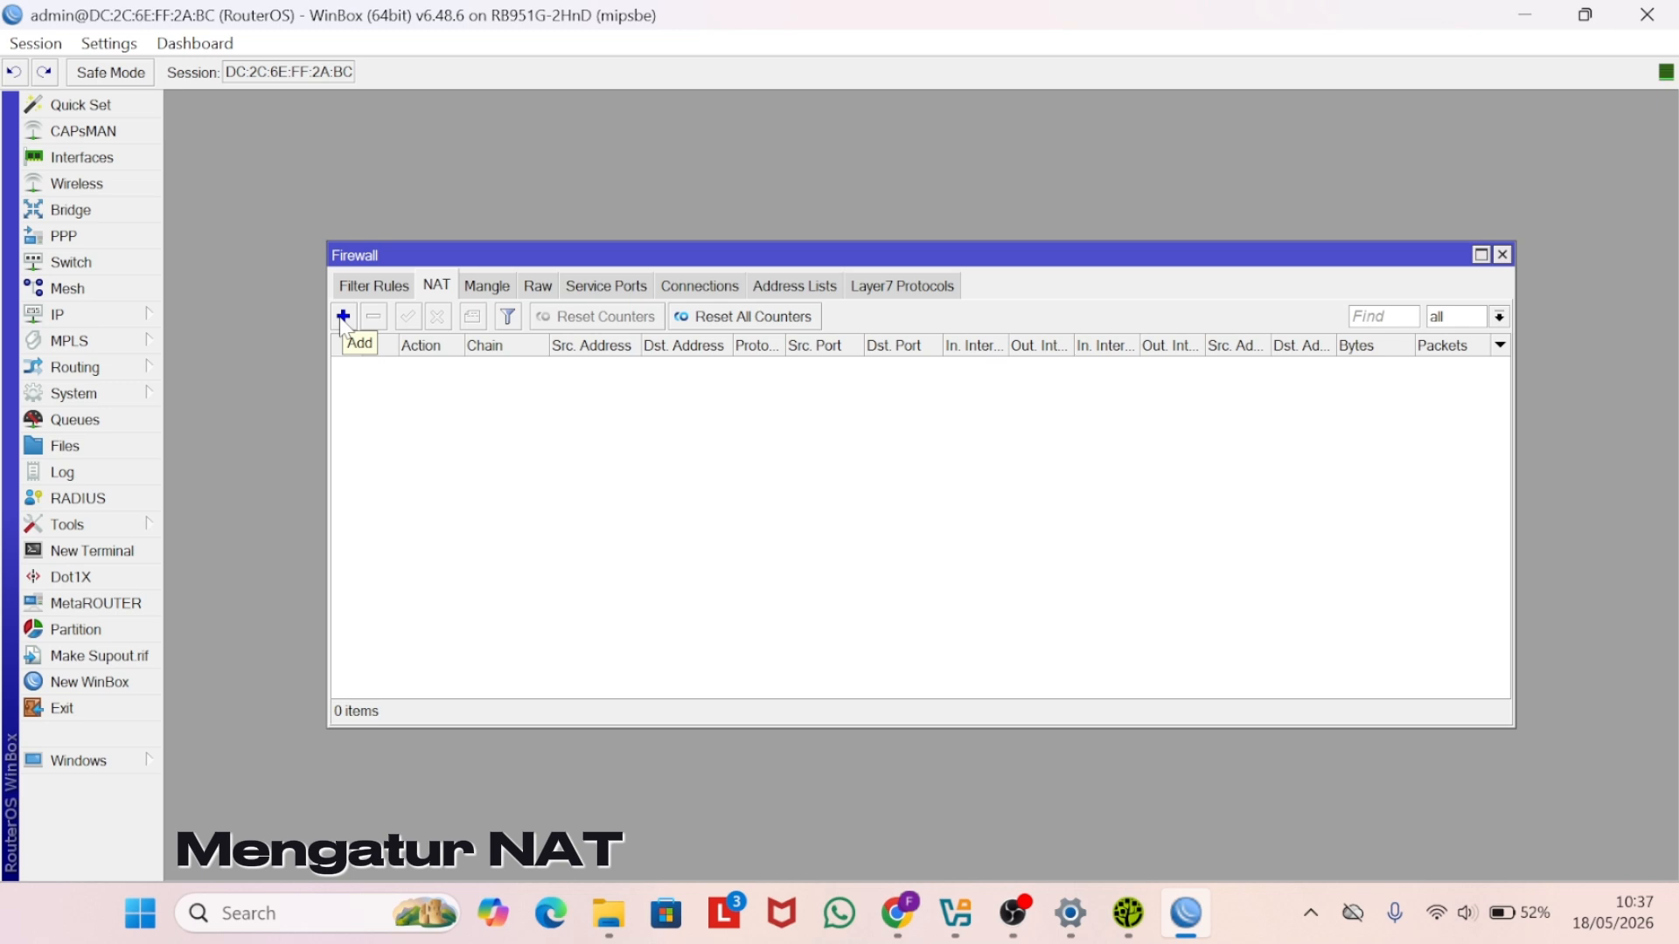
pyautogui.click(342, 317)
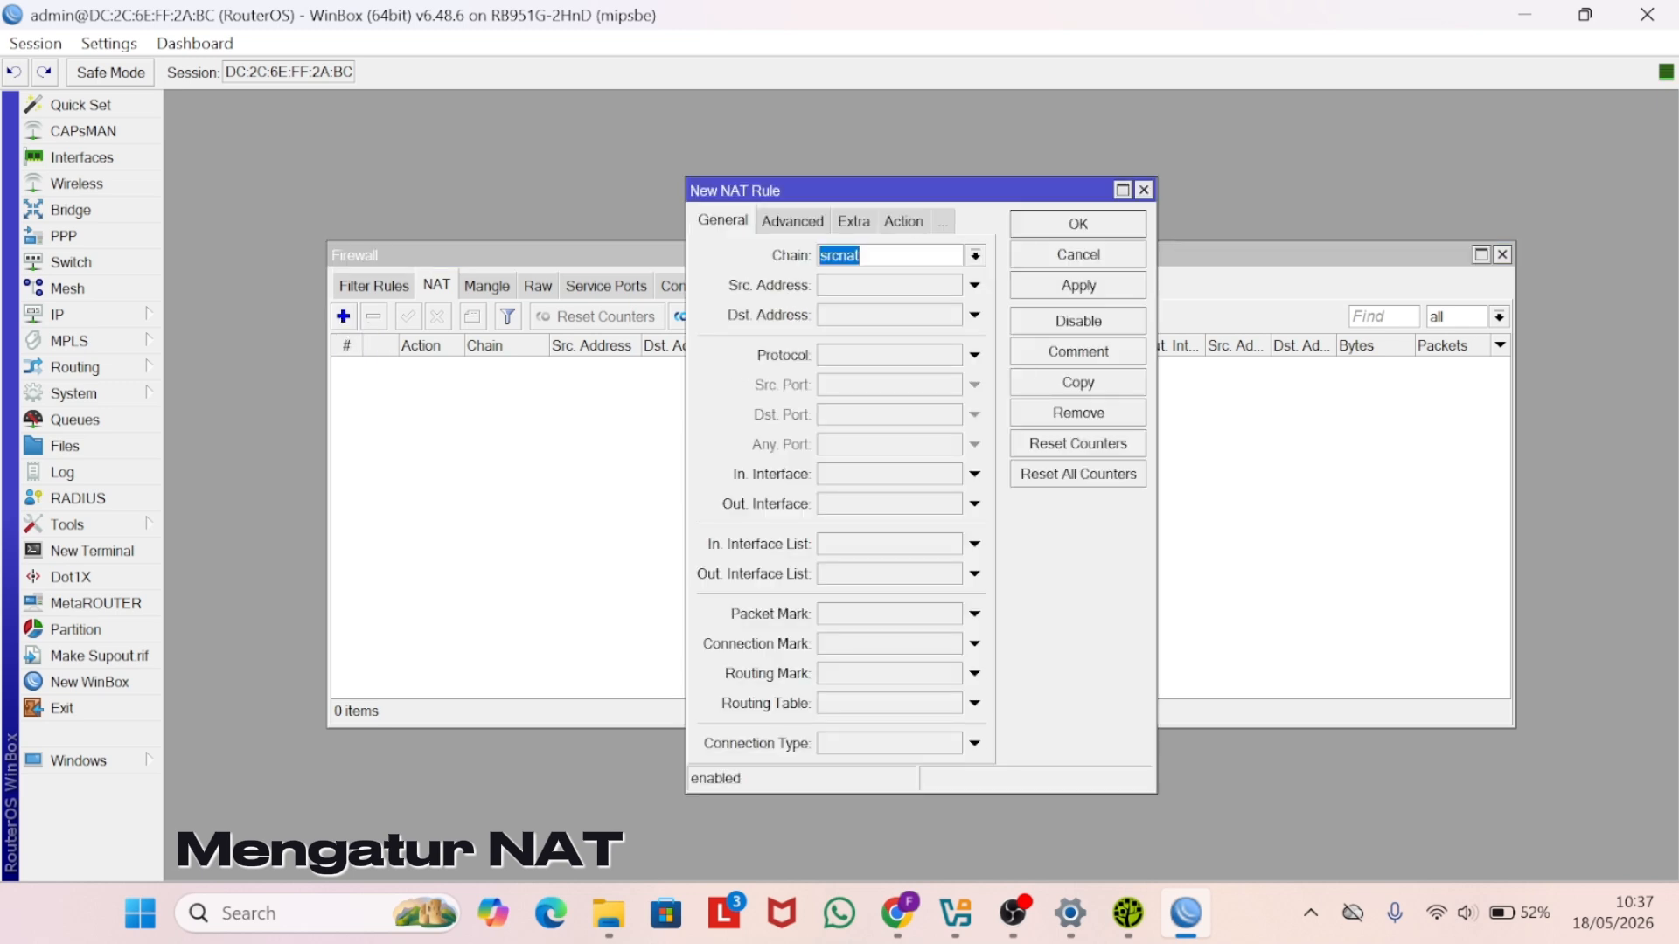
pyautogui.click(864, 505)
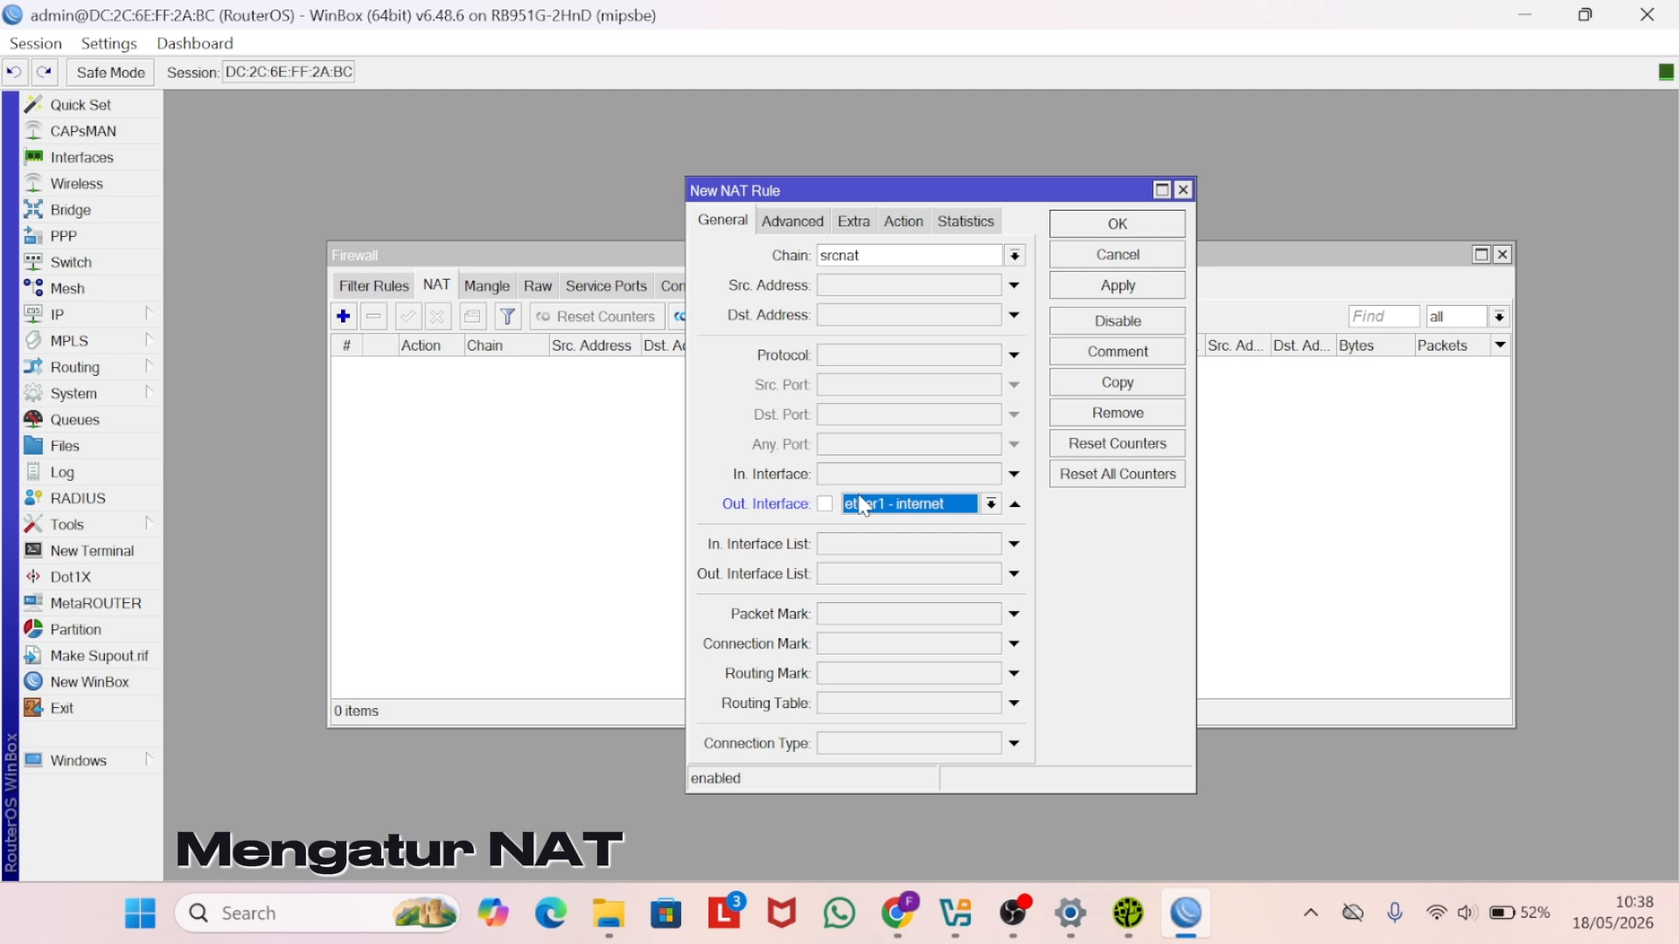
pyautogui.click(993, 504)
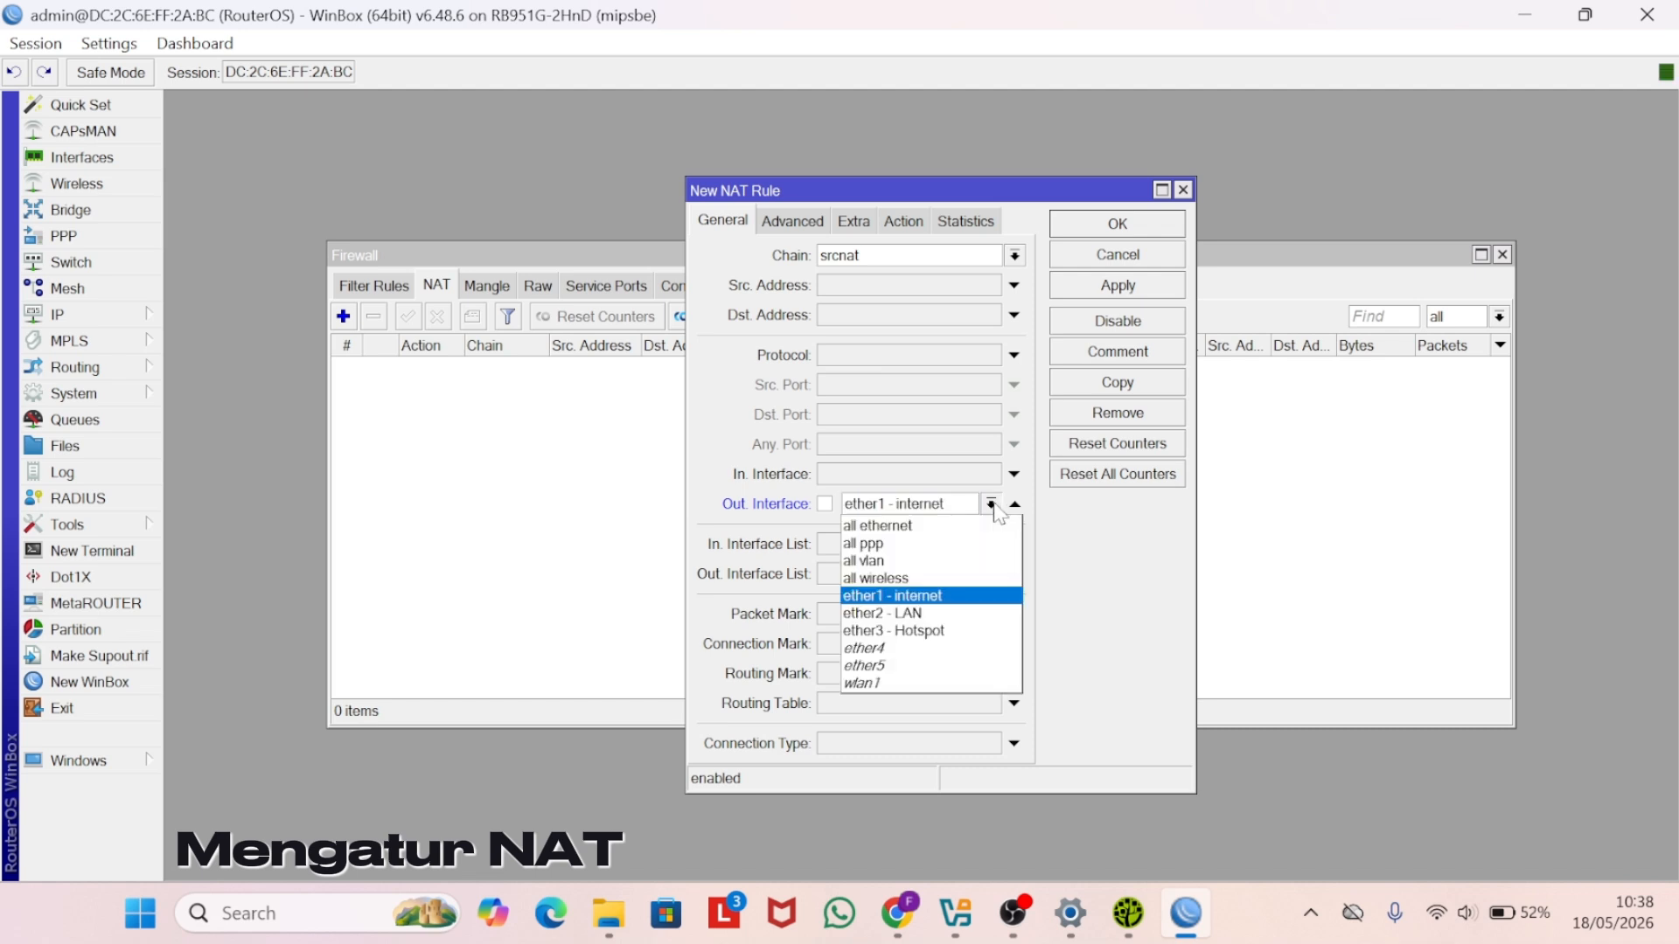
pyautogui.click(922, 600)
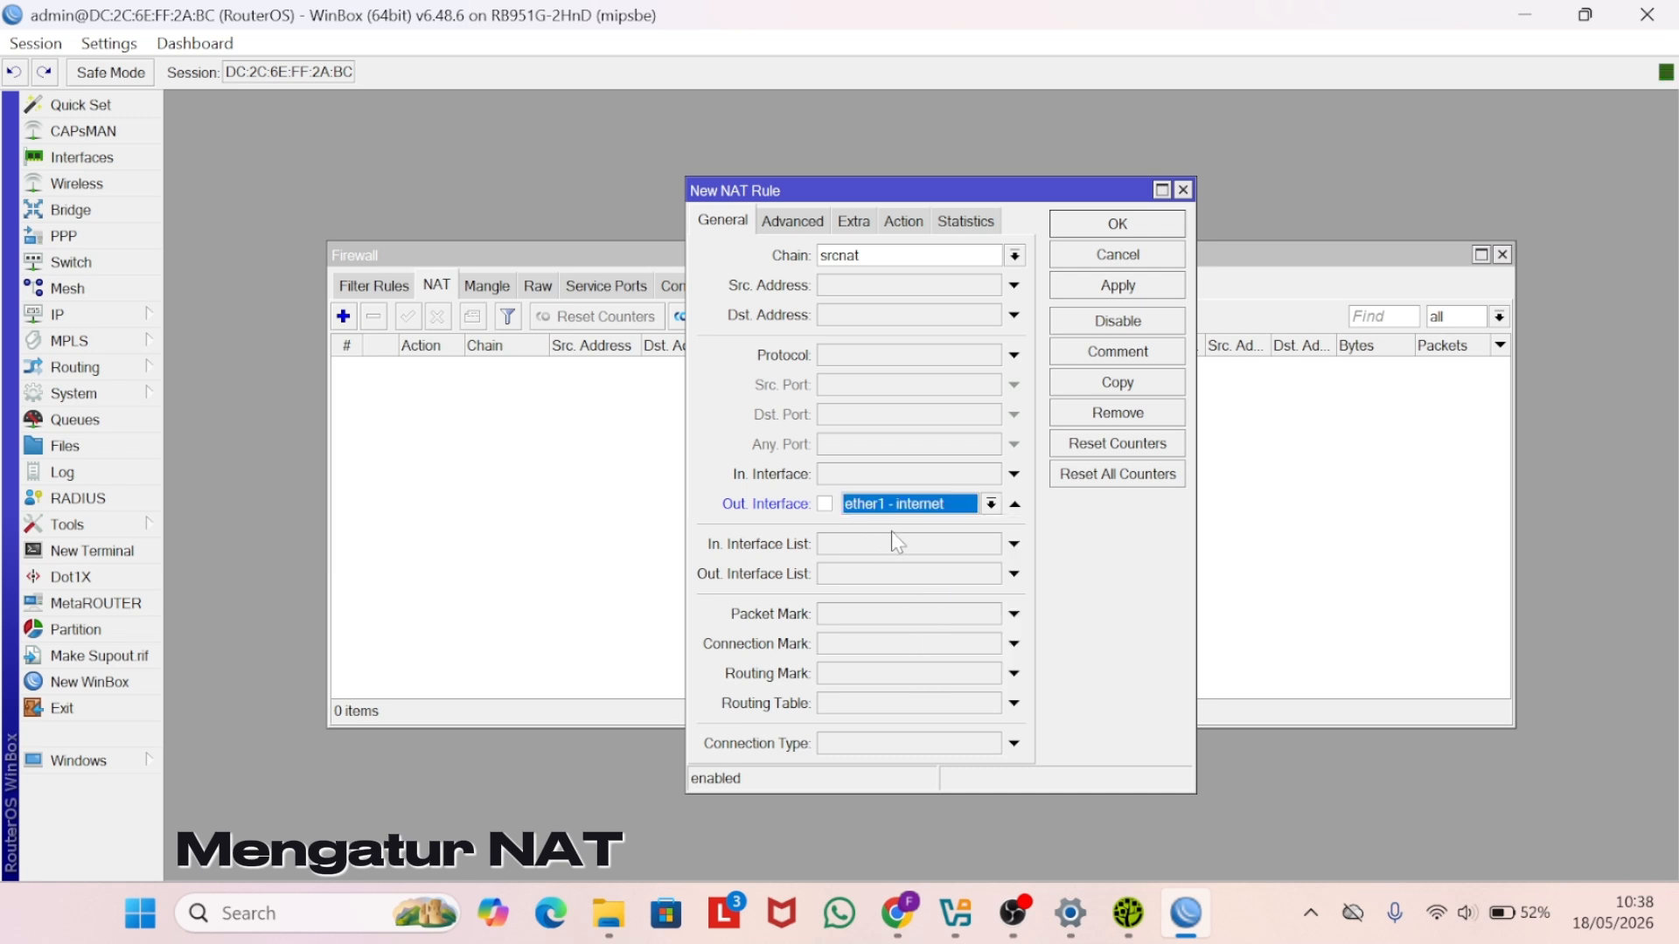
pyautogui.click(901, 224)
pyautogui.click(874, 256)
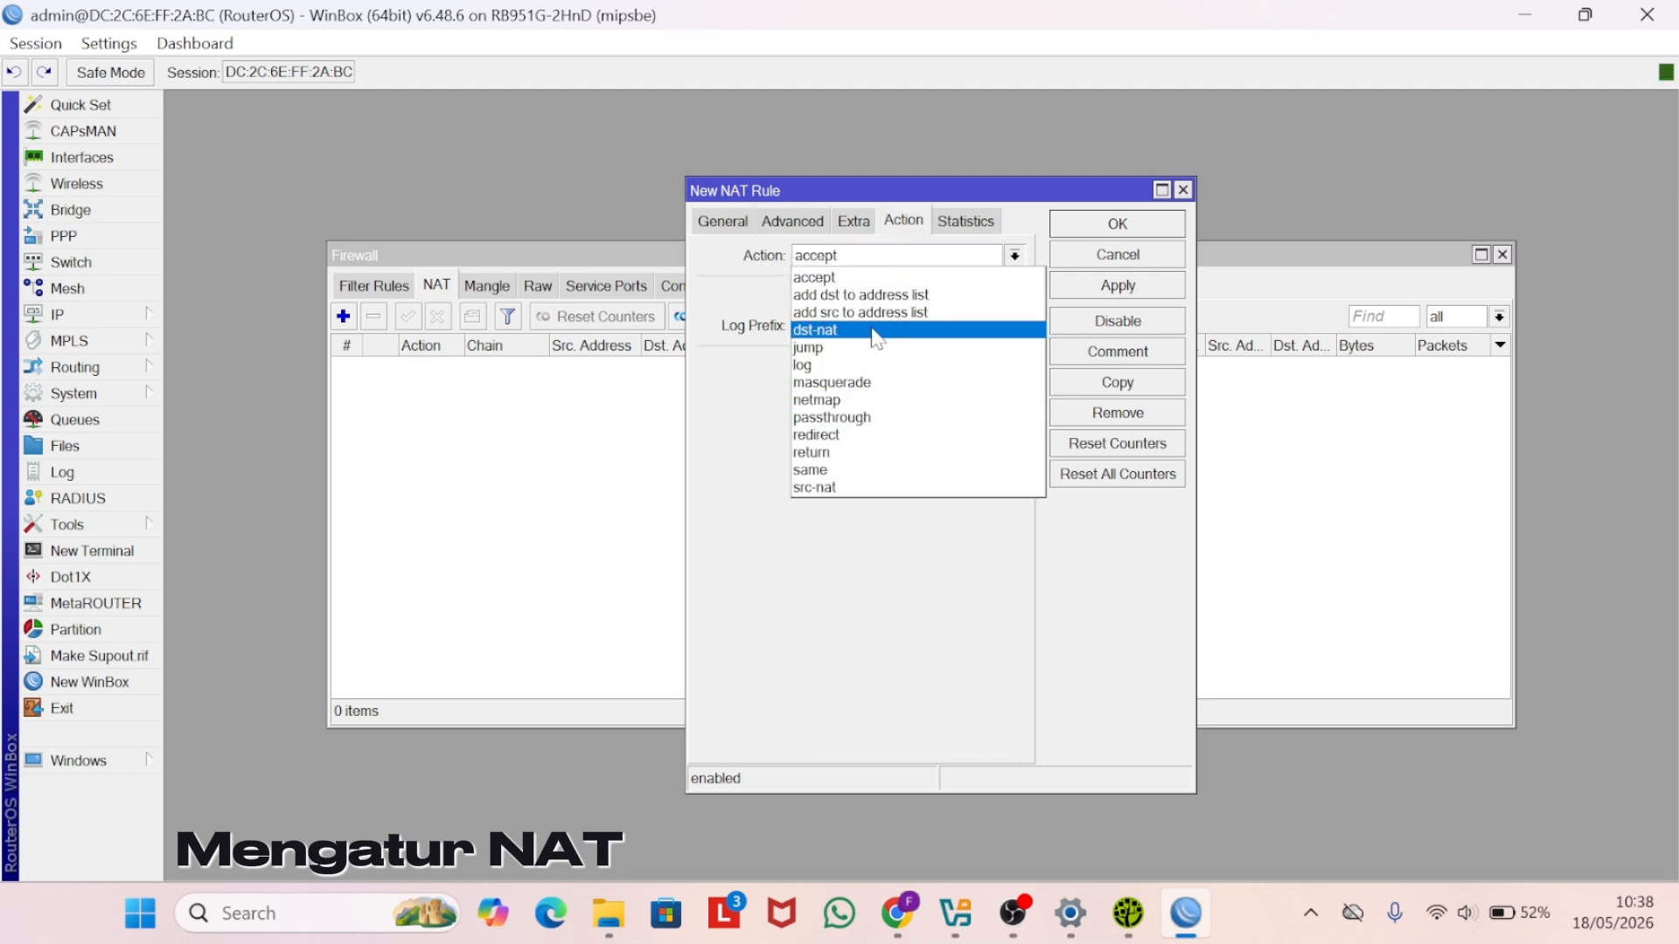
pyautogui.click(855, 382)
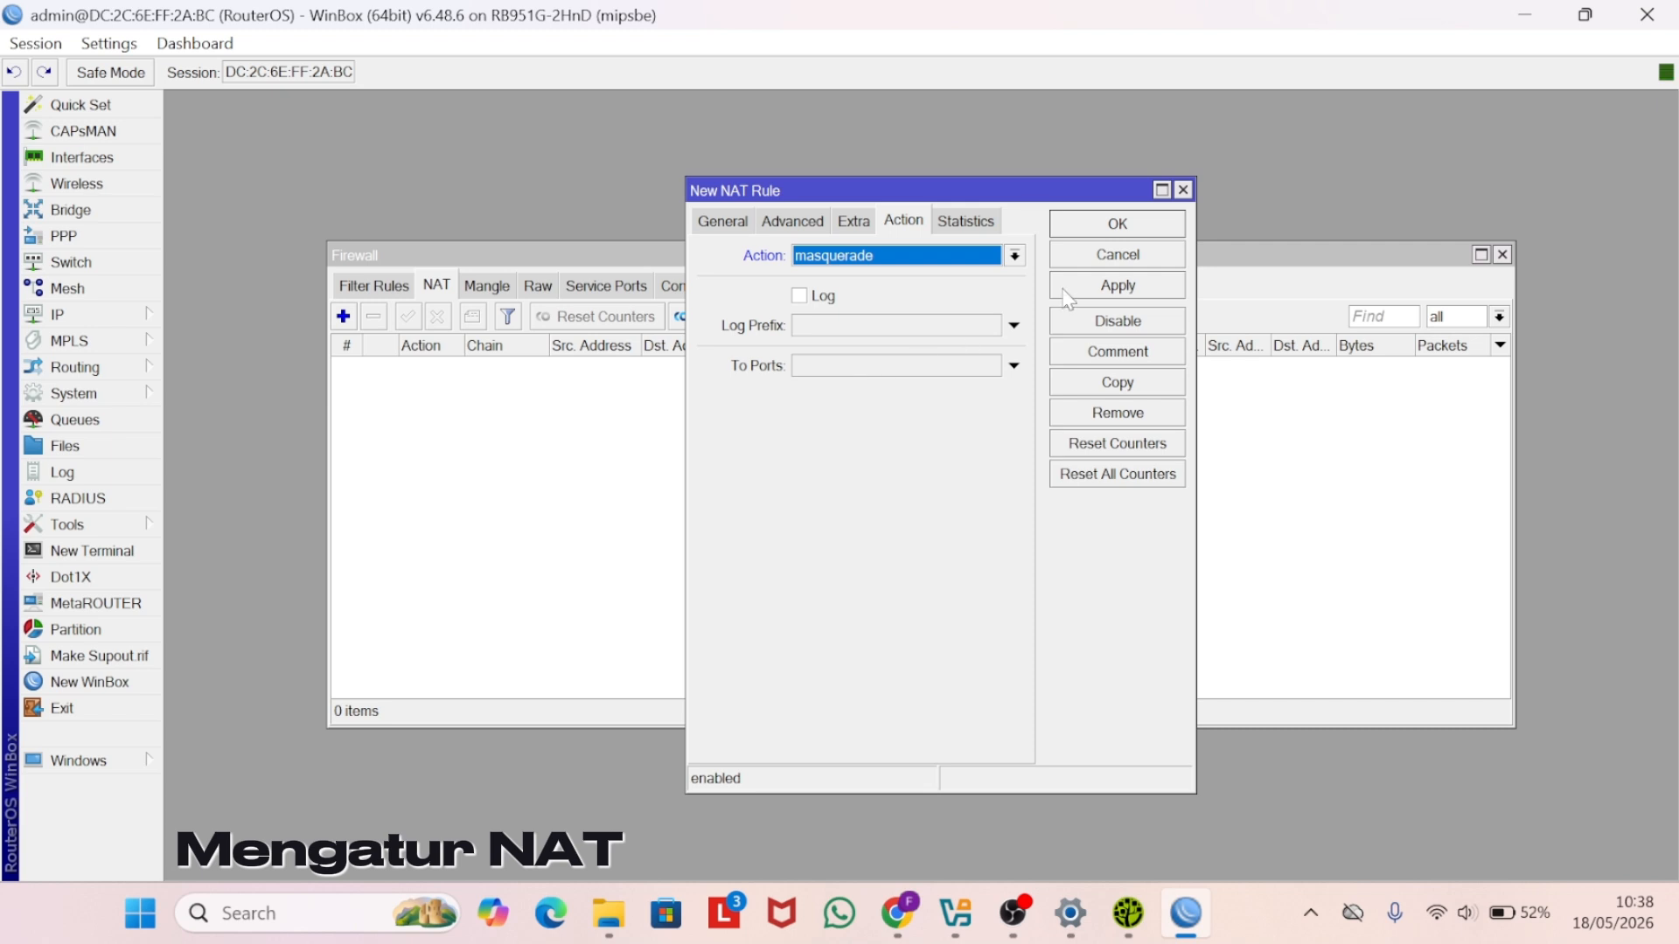
pyautogui.click(1128, 287)
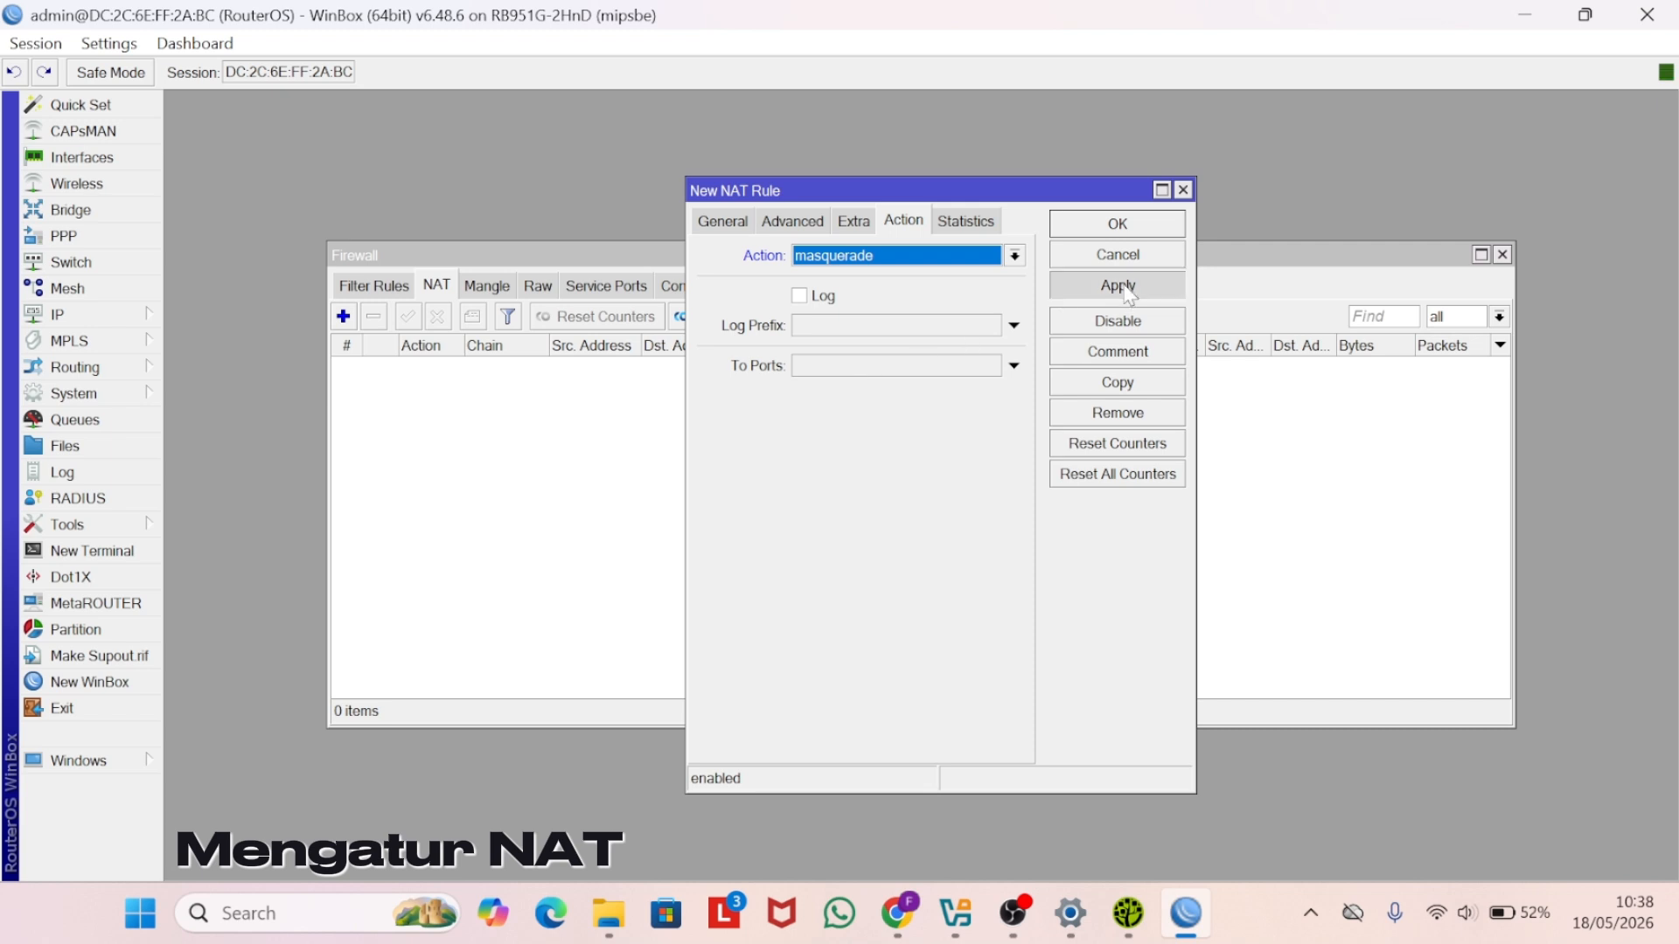
pyautogui.click(1123, 229)
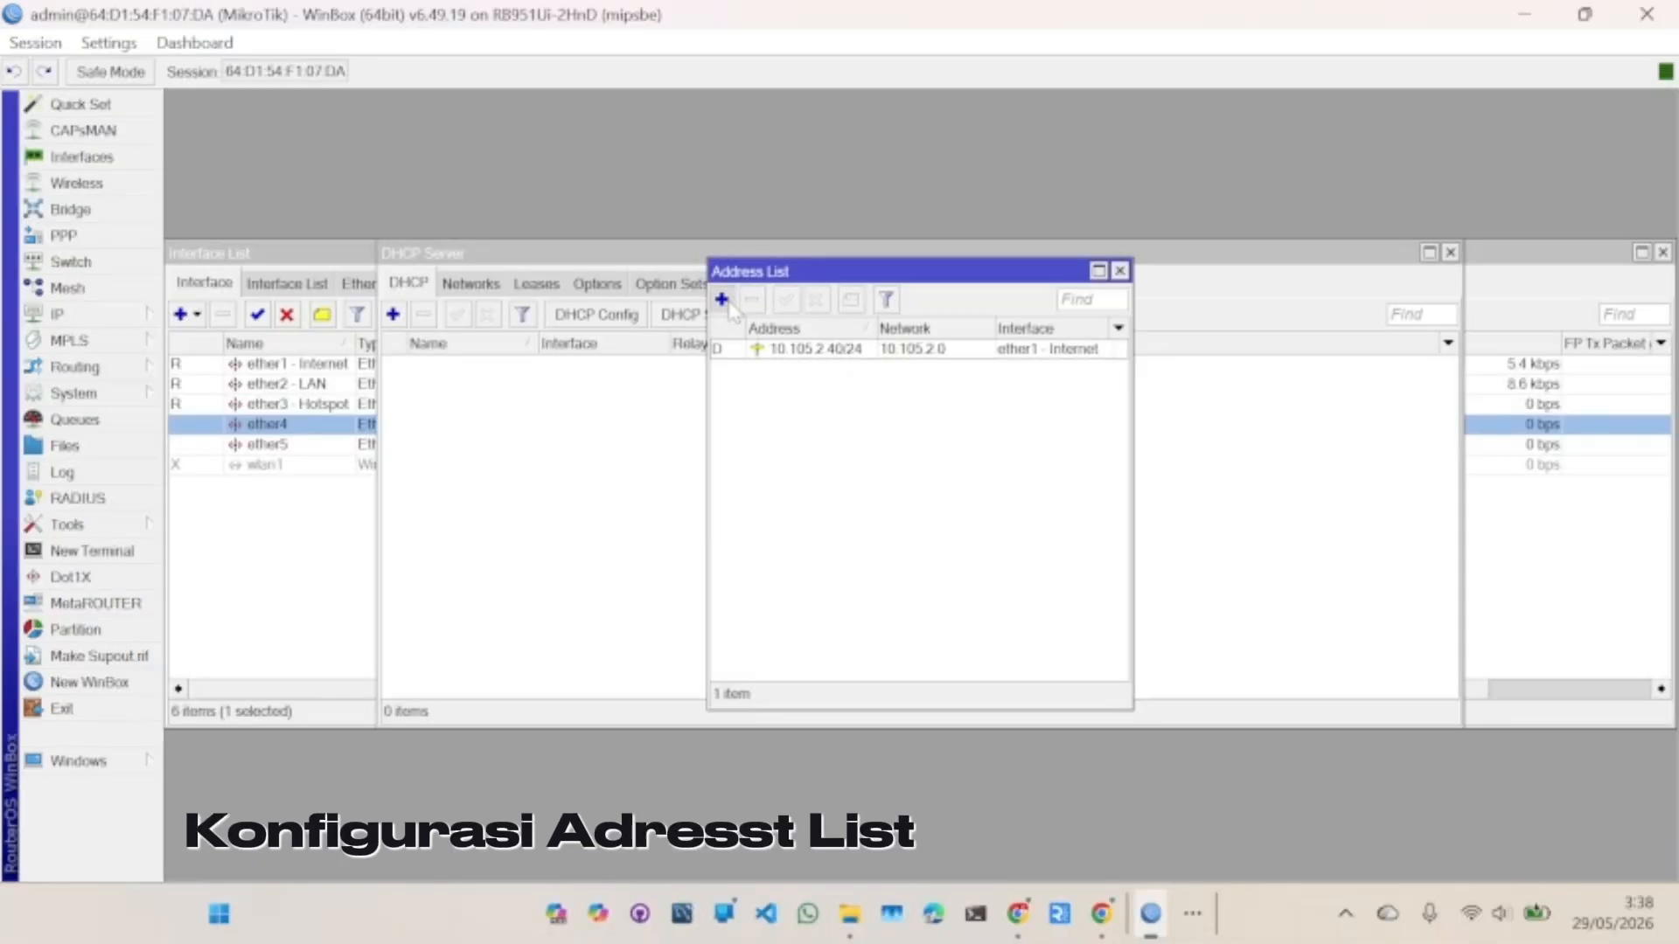
# - Add address 192.168.1.1/24 on ether2 - LAN
pyautogui.click(722, 300)
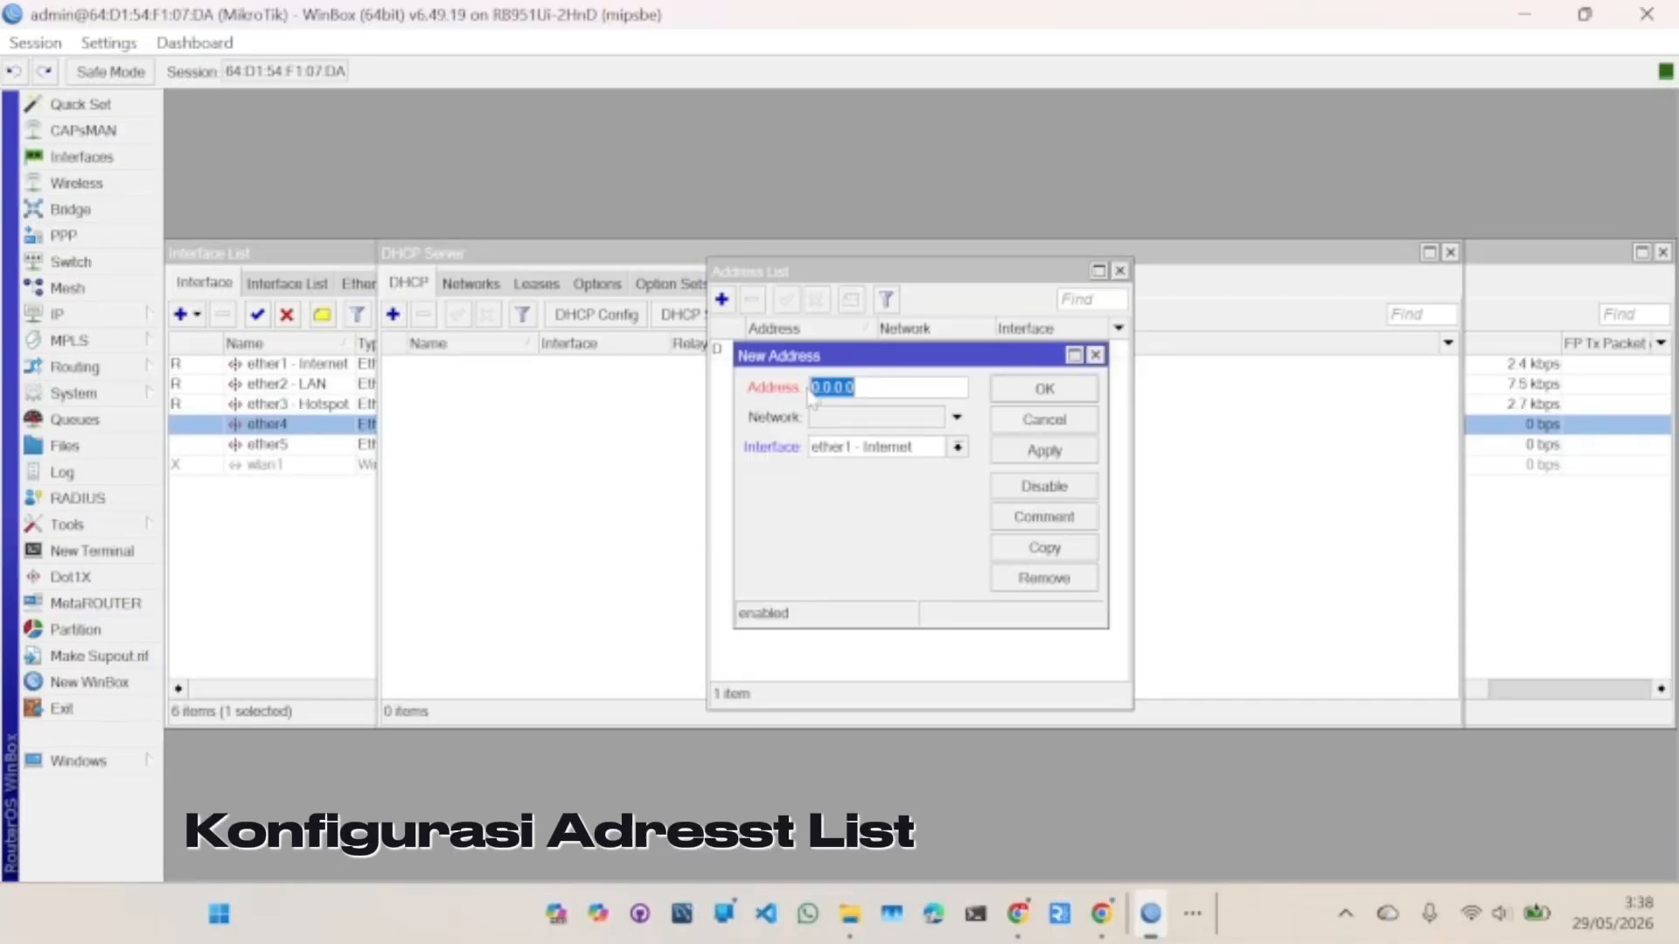
pyautogui.click(873, 447)
pyautogui.click(879, 488)
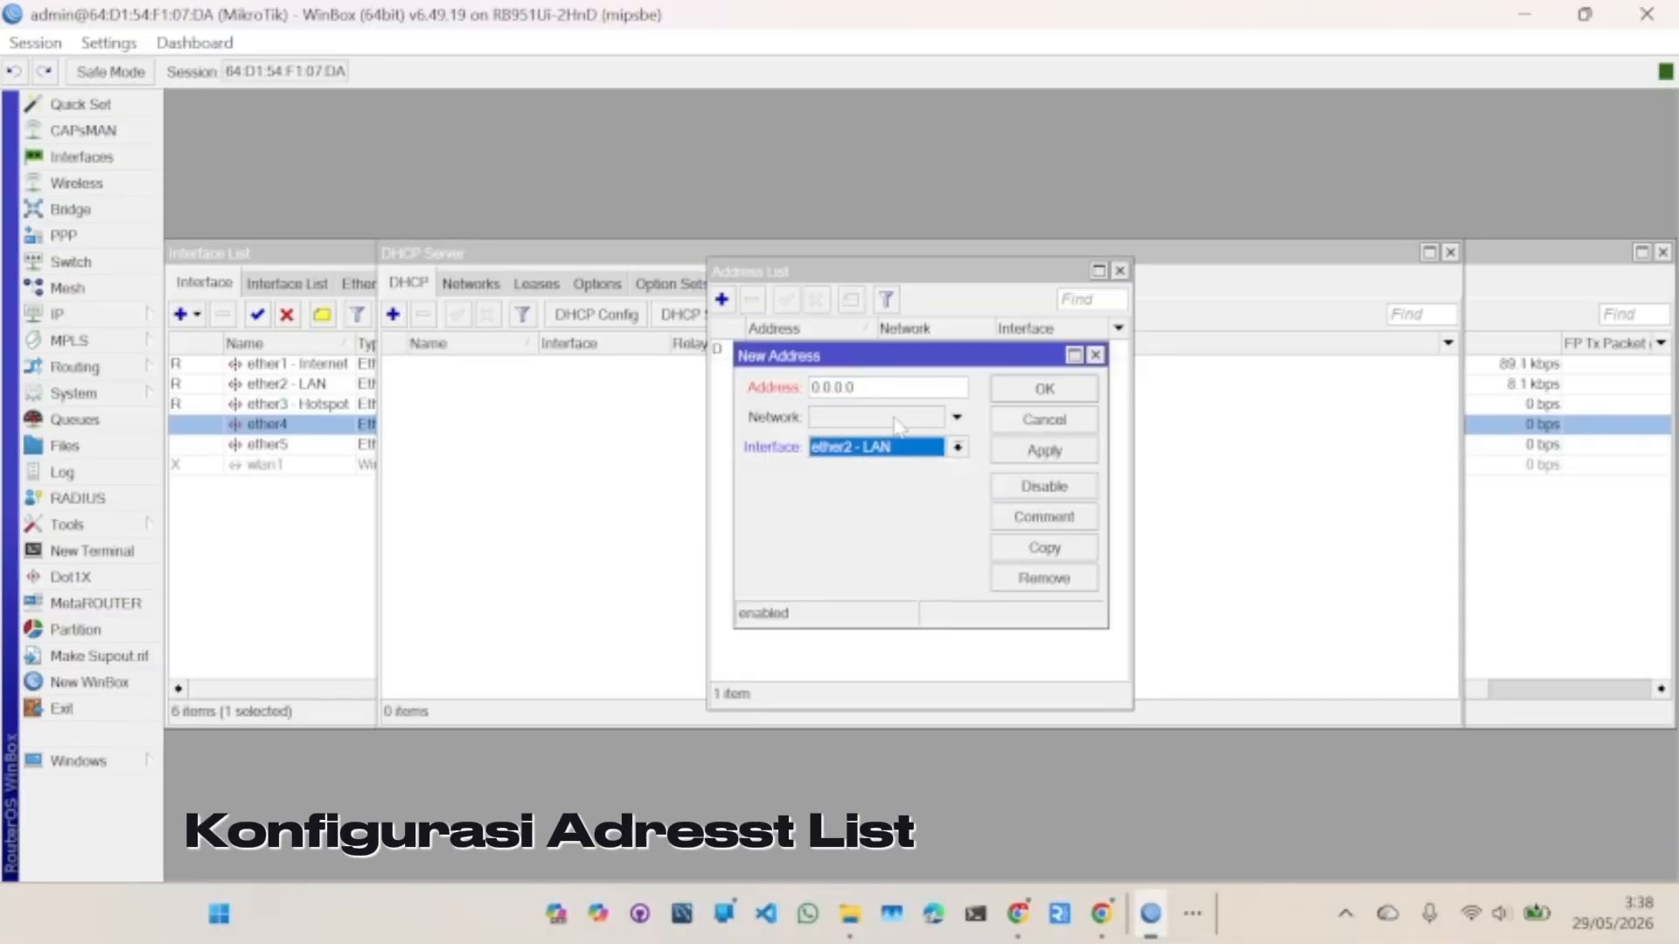
pyautogui.click(857, 387)
pyautogui.moveTo(857, 387); pyautogui.dragTo(804, 395)
pyautogui.write('192.168.1.1/24')
pyautogui.click(1030, 453)
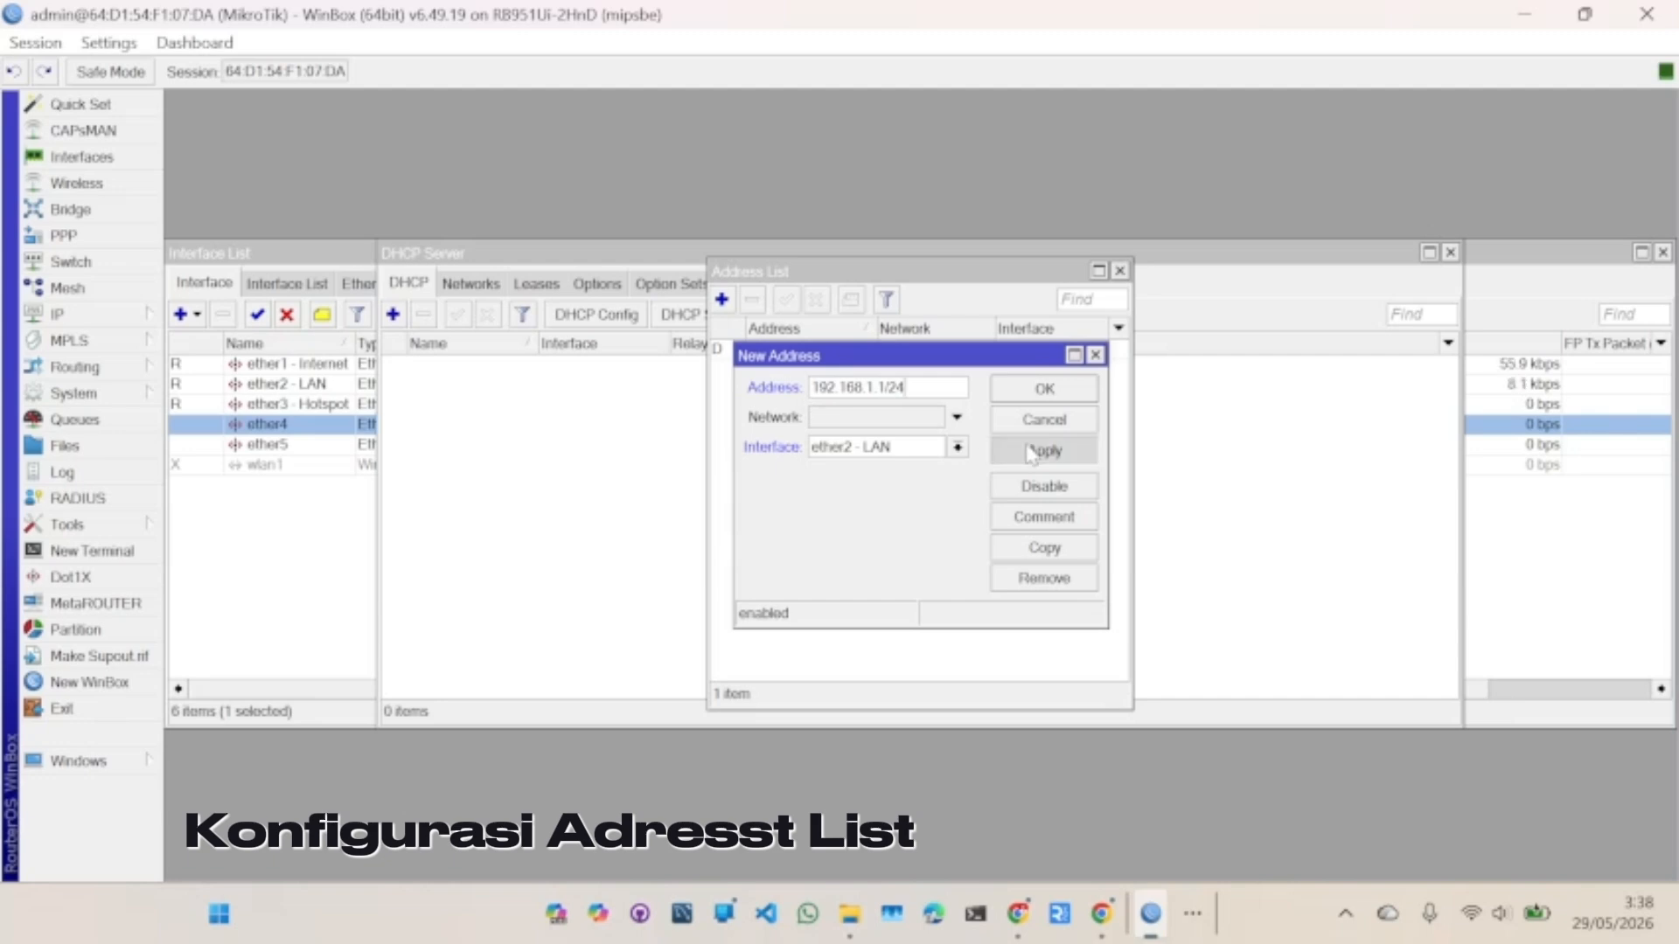
pyautogui.click(1046, 390)
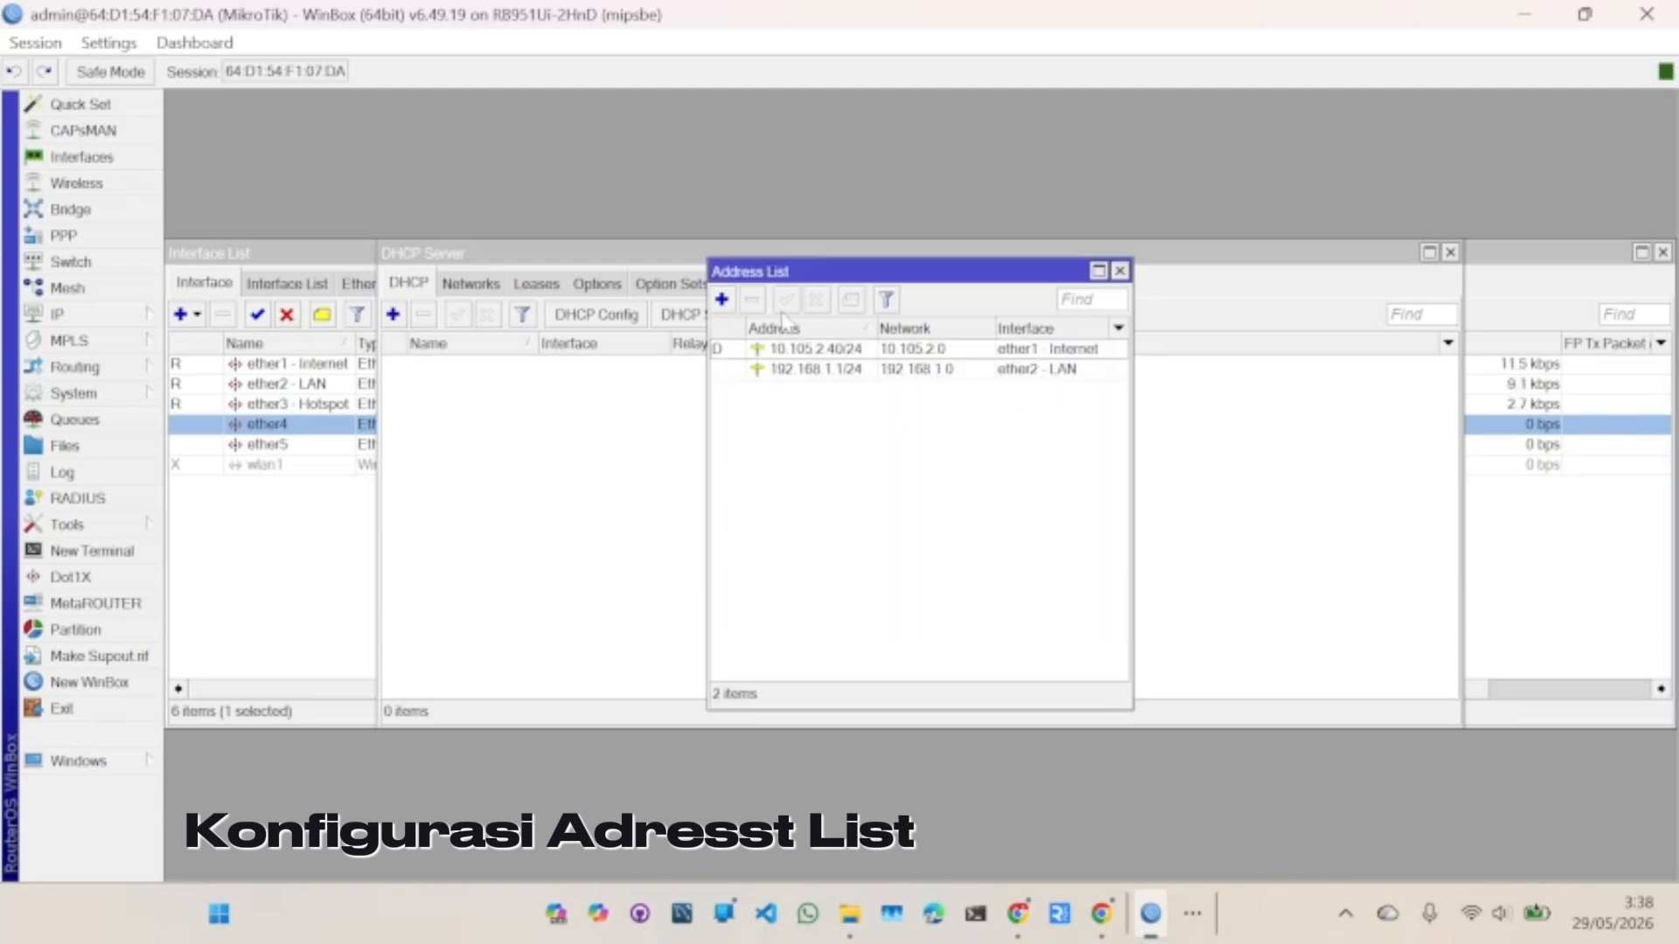
# - Add address 192.168.2.1/24 on ether3 - Hotspot
pyautogui.click(722, 300)
pyautogui.write('192.168')
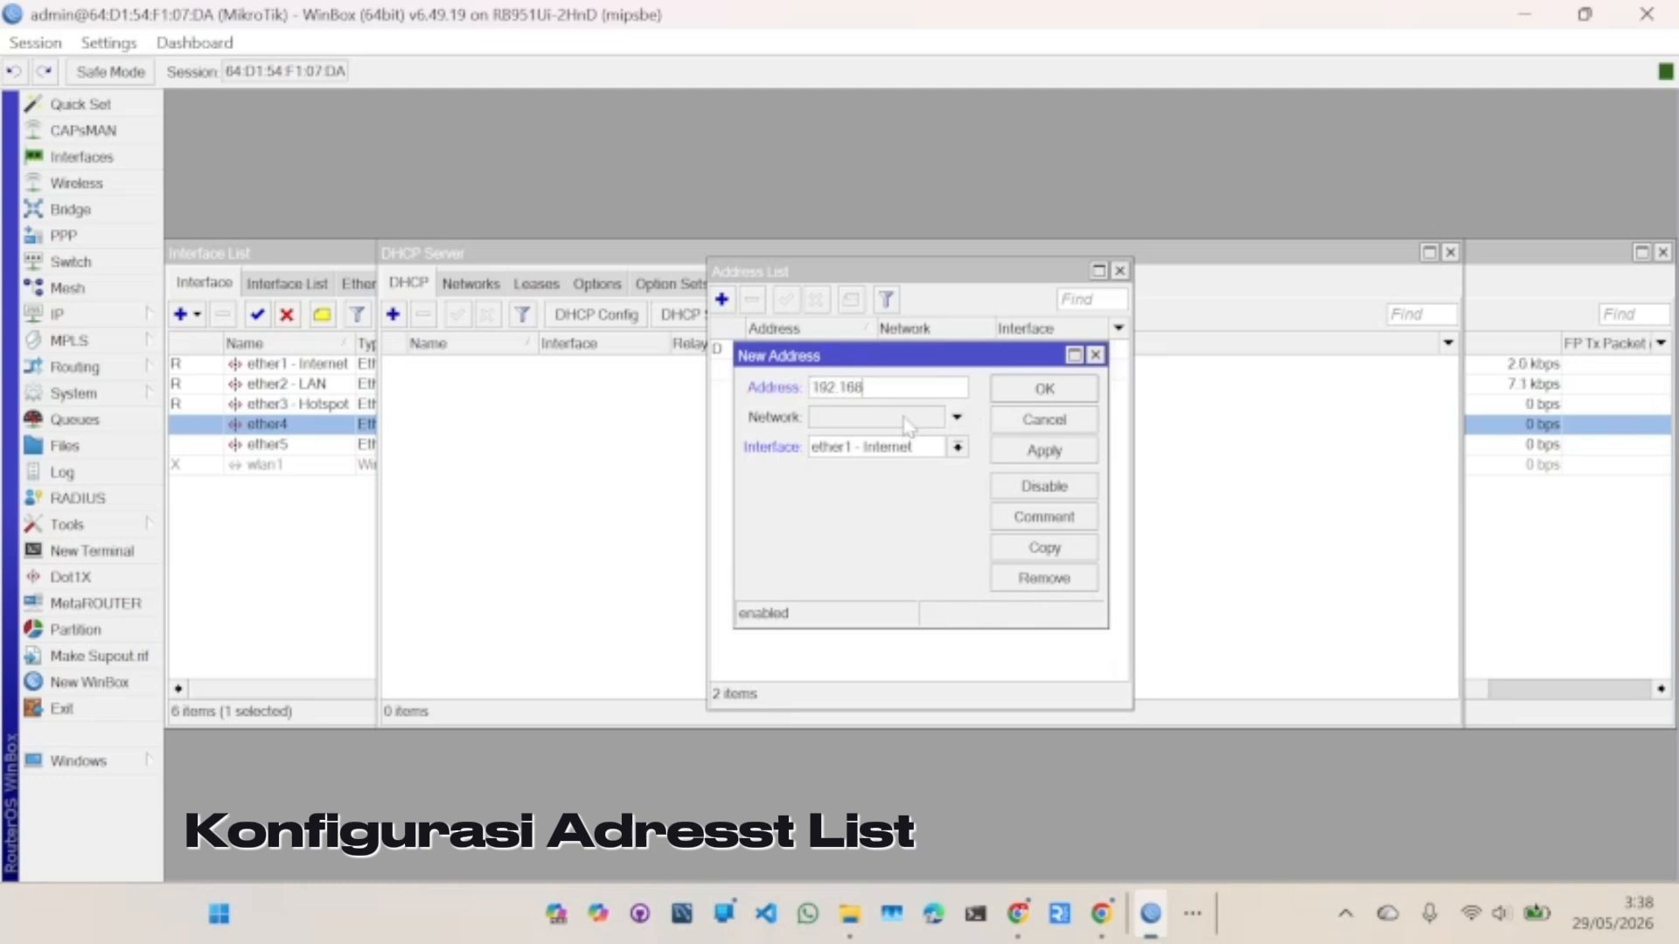
pyautogui.write('.2.1/24')
pyautogui.click(959, 448)
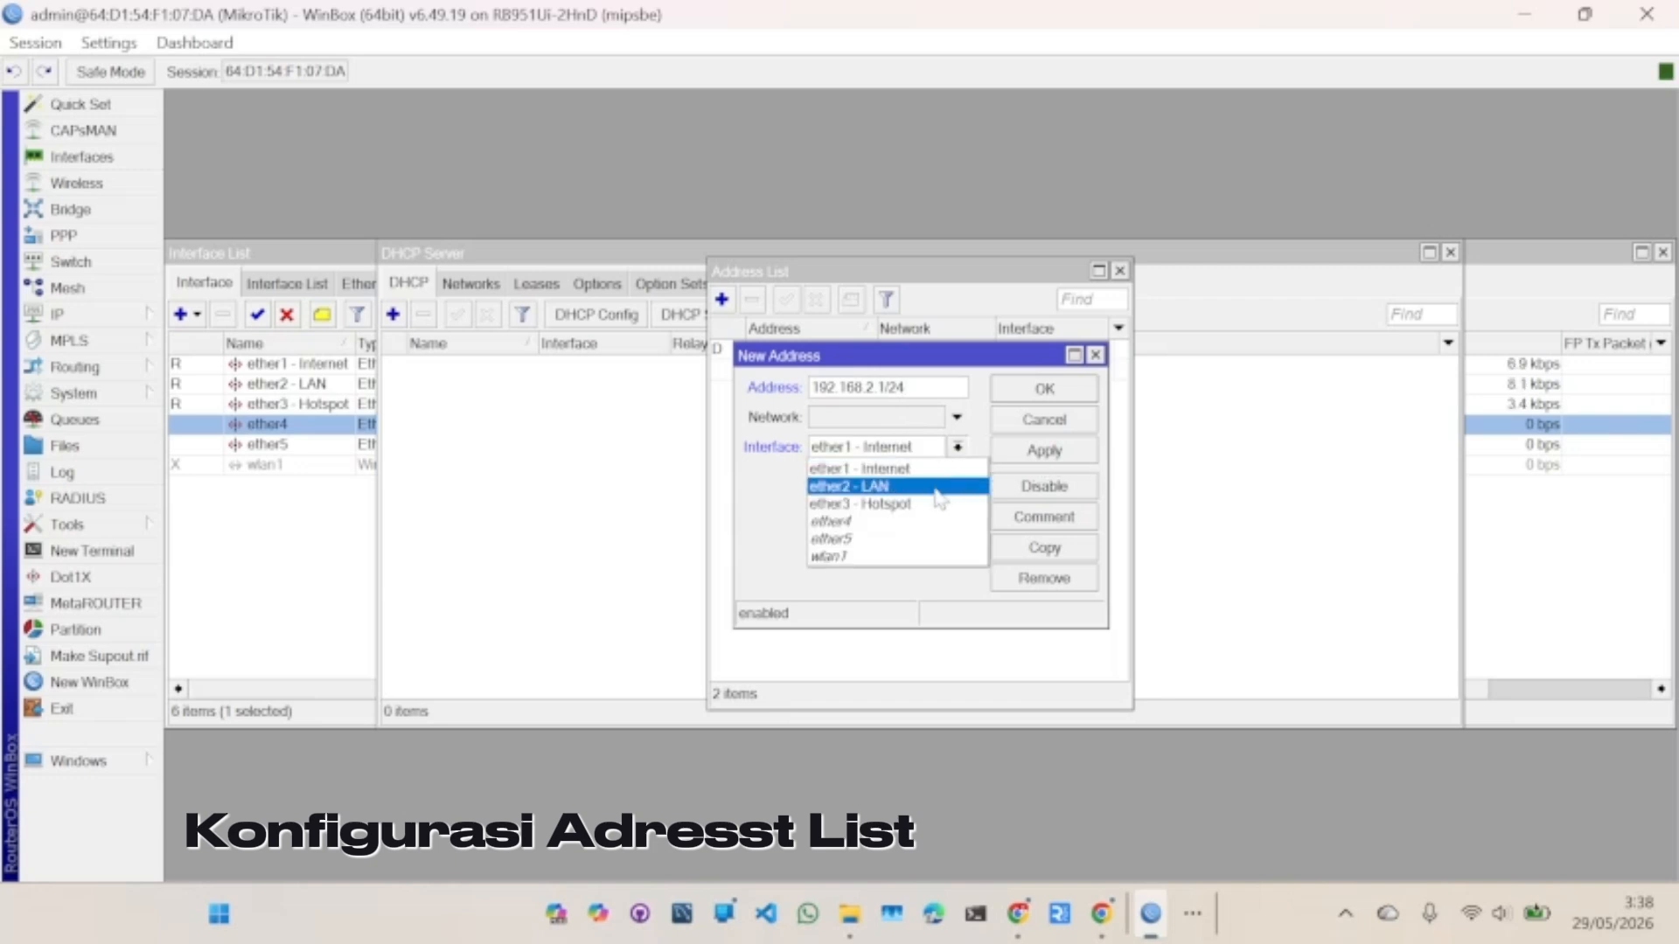
pyautogui.click(929, 489)
pyautogui.click(957, 448)
pyautogui.click(942, 505)
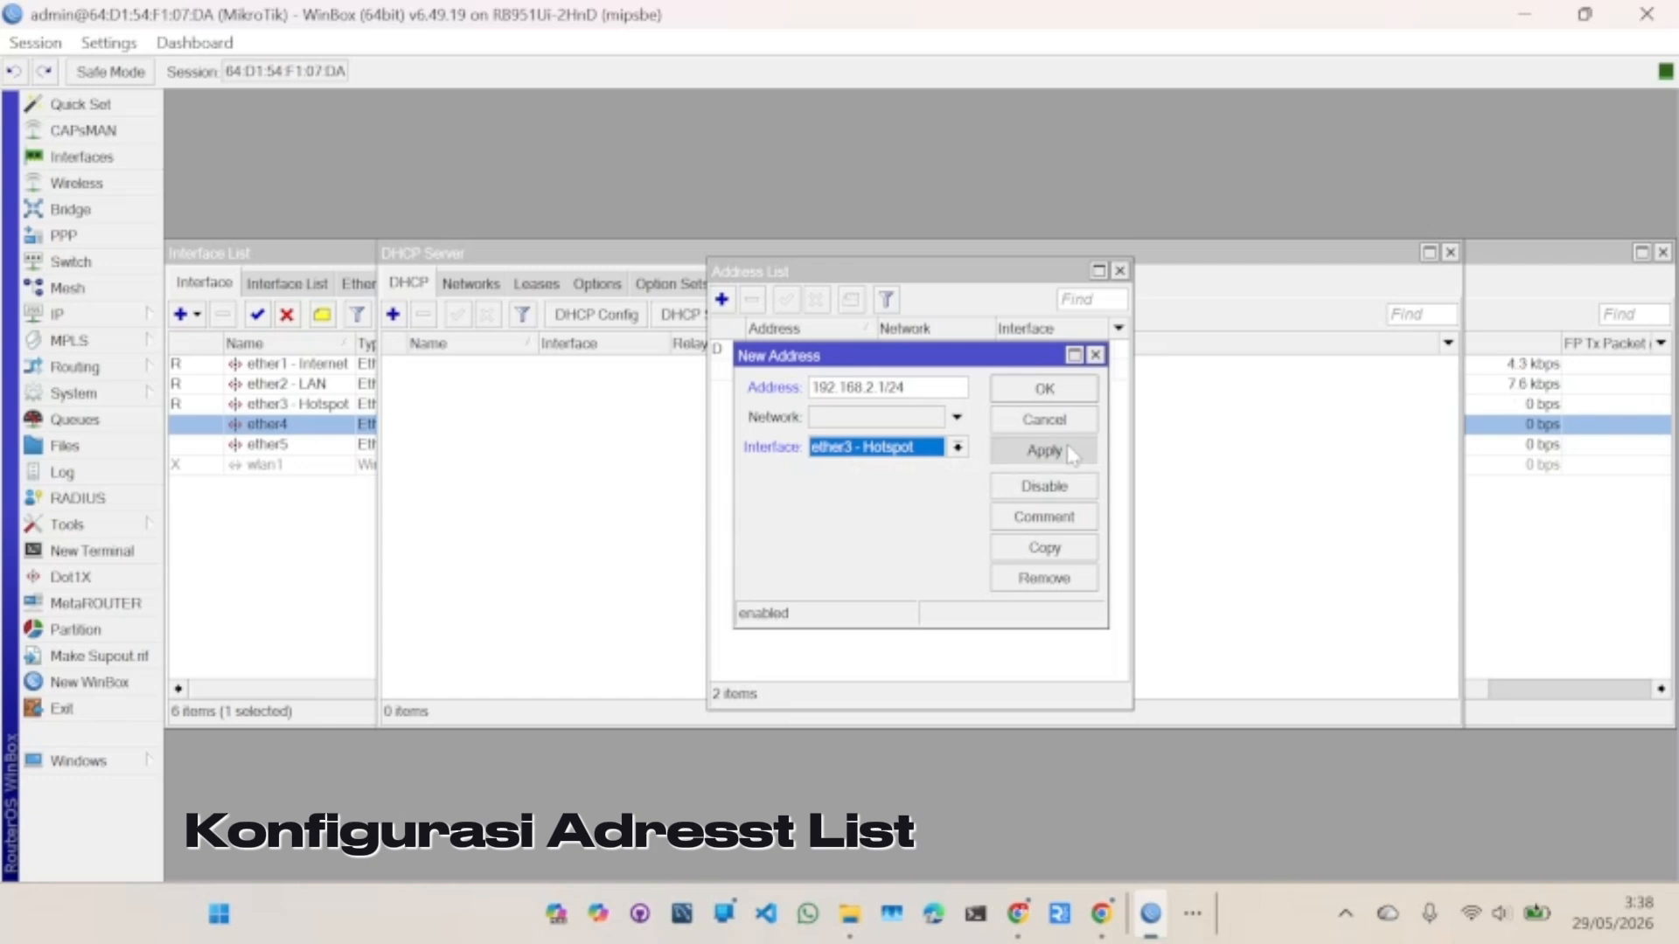
pyautogui.click(1076, 451)
pyautogui.click(1045, 391)
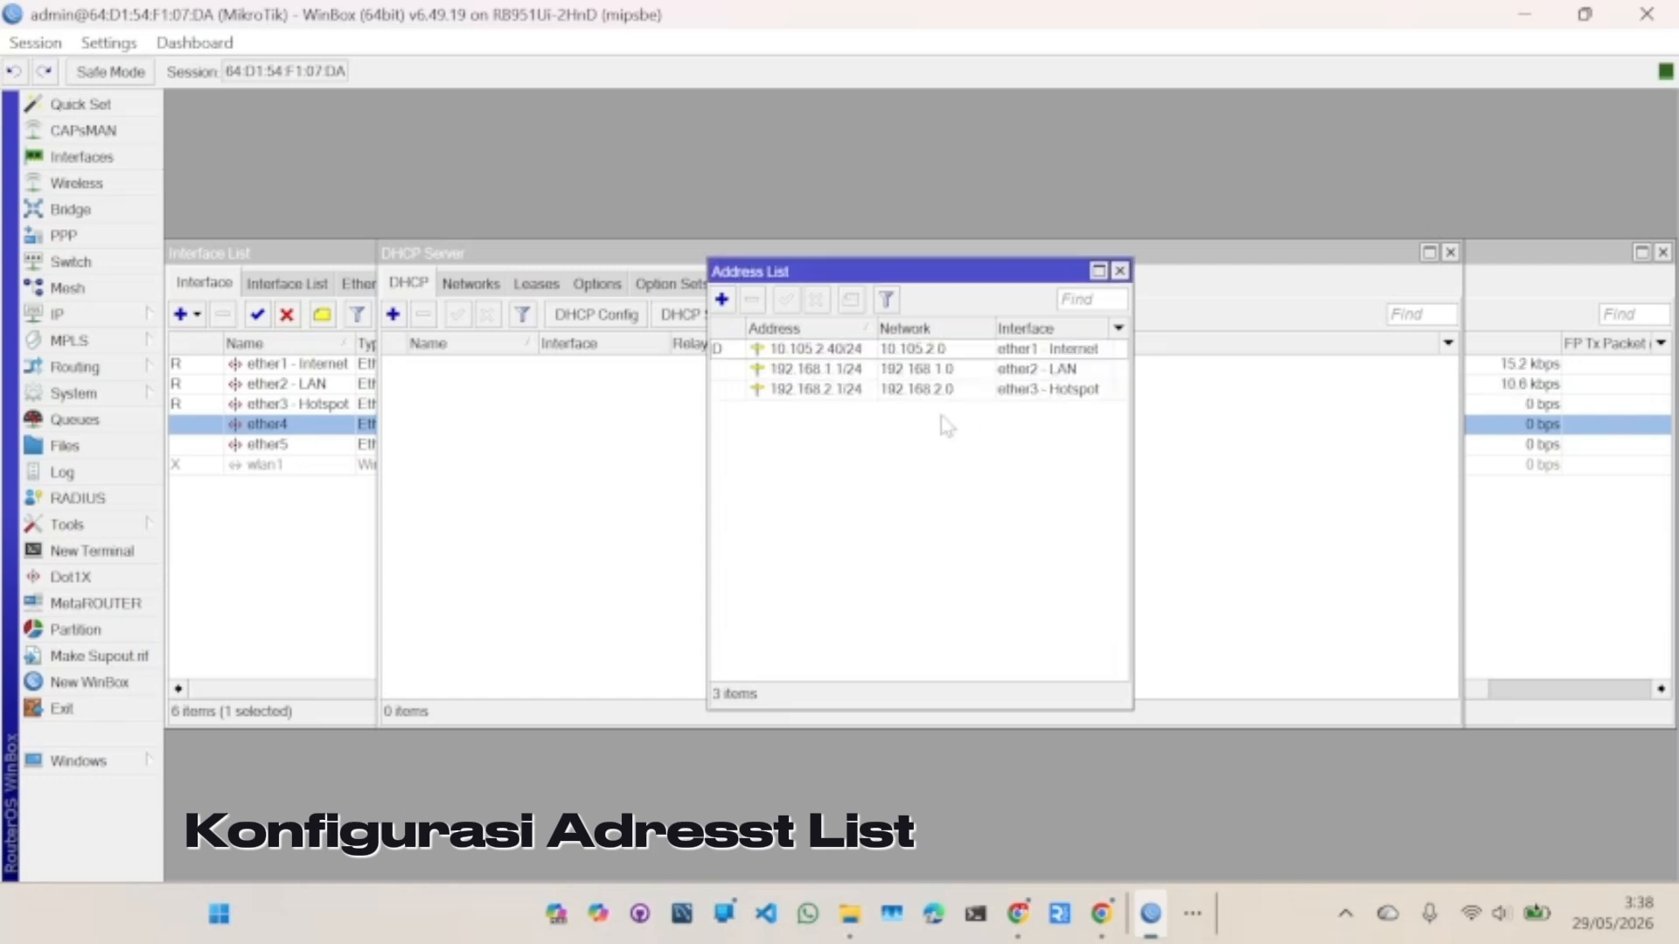
# - Run DHCP Setup on ether2 - LAN, accepting the defaults with a 00:10:00 lease
pyautogui.click(1120, 272)
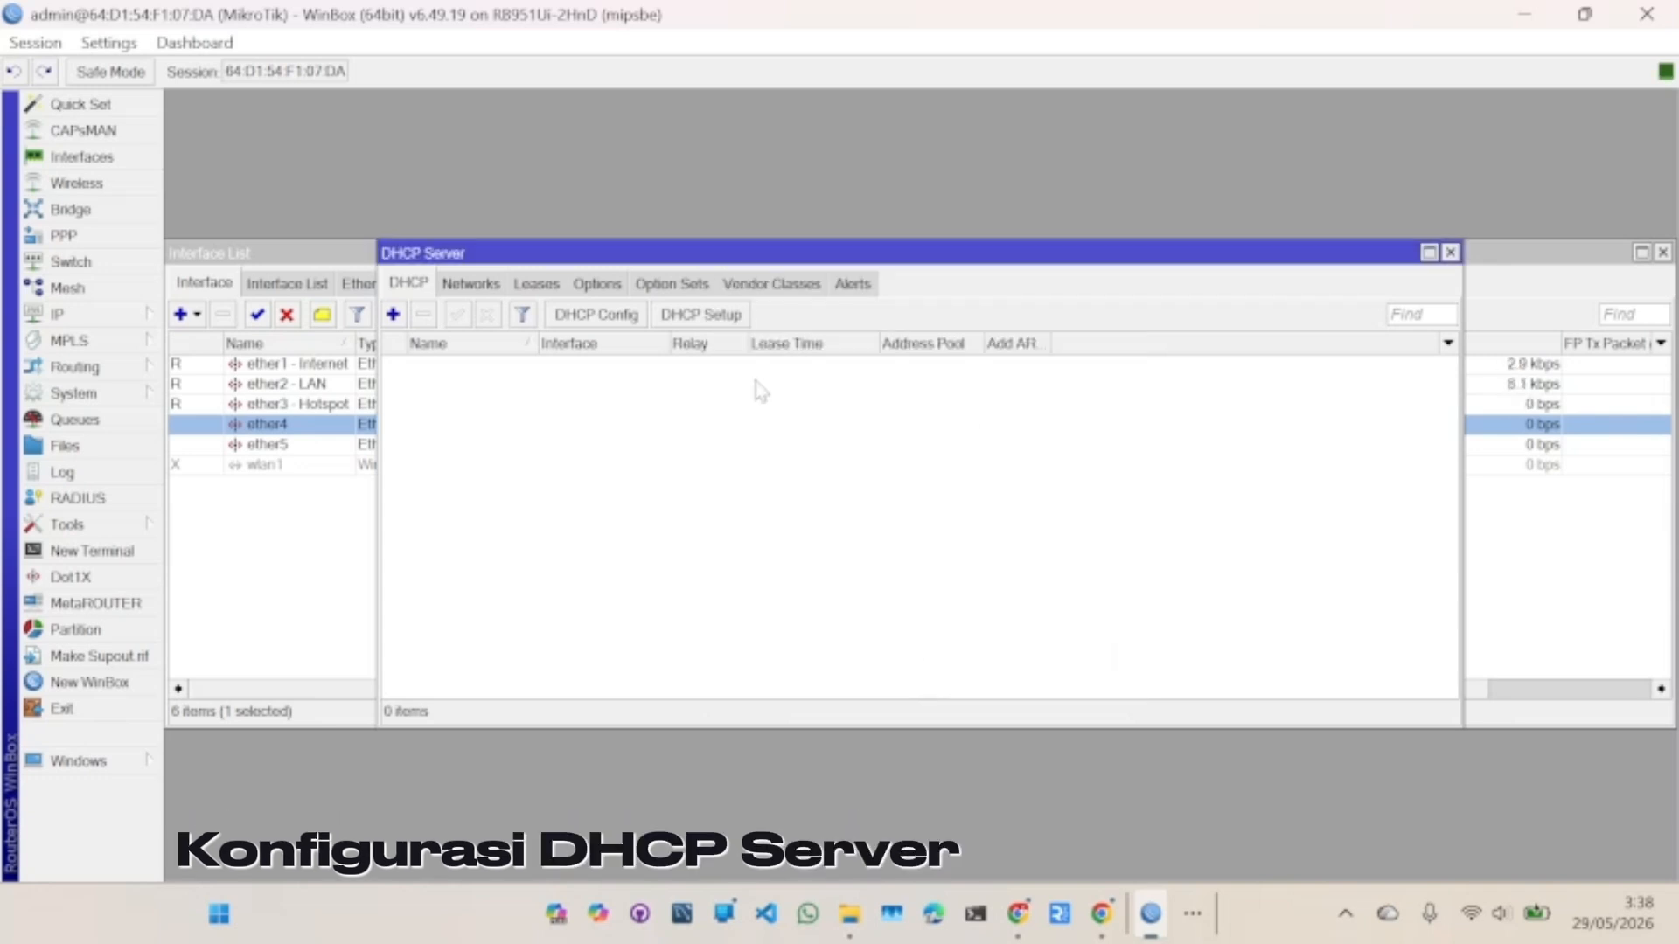
pyautogui.click(700, 315)
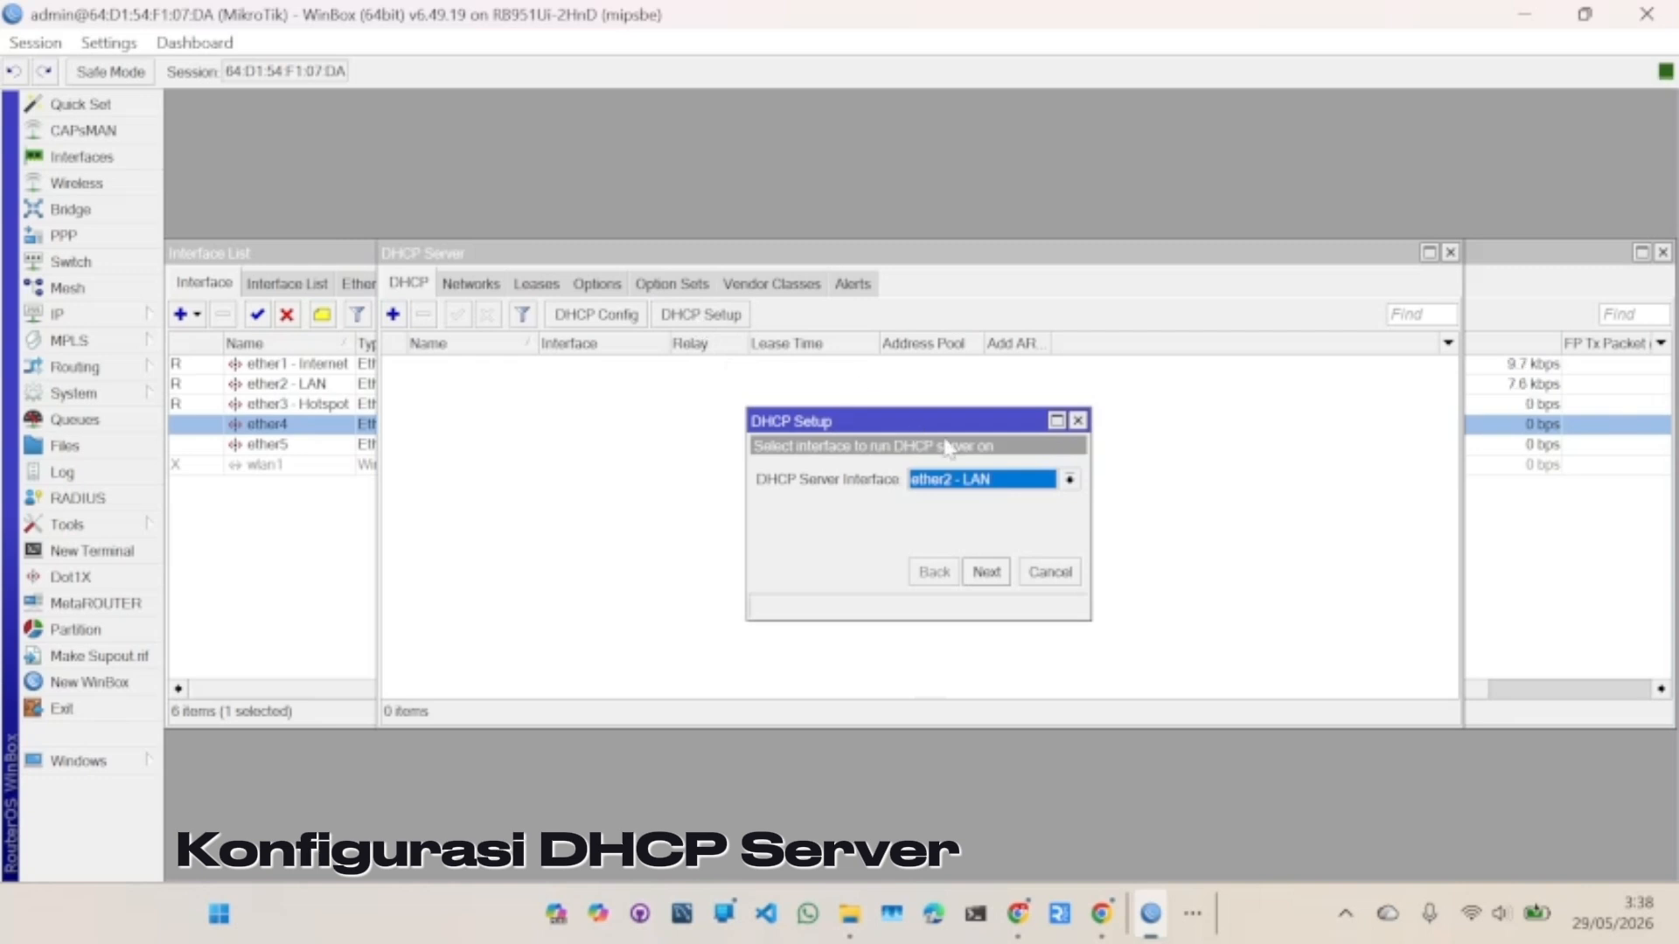
pyautogui.click(999, 577)
pyautogui.click(999, 577)
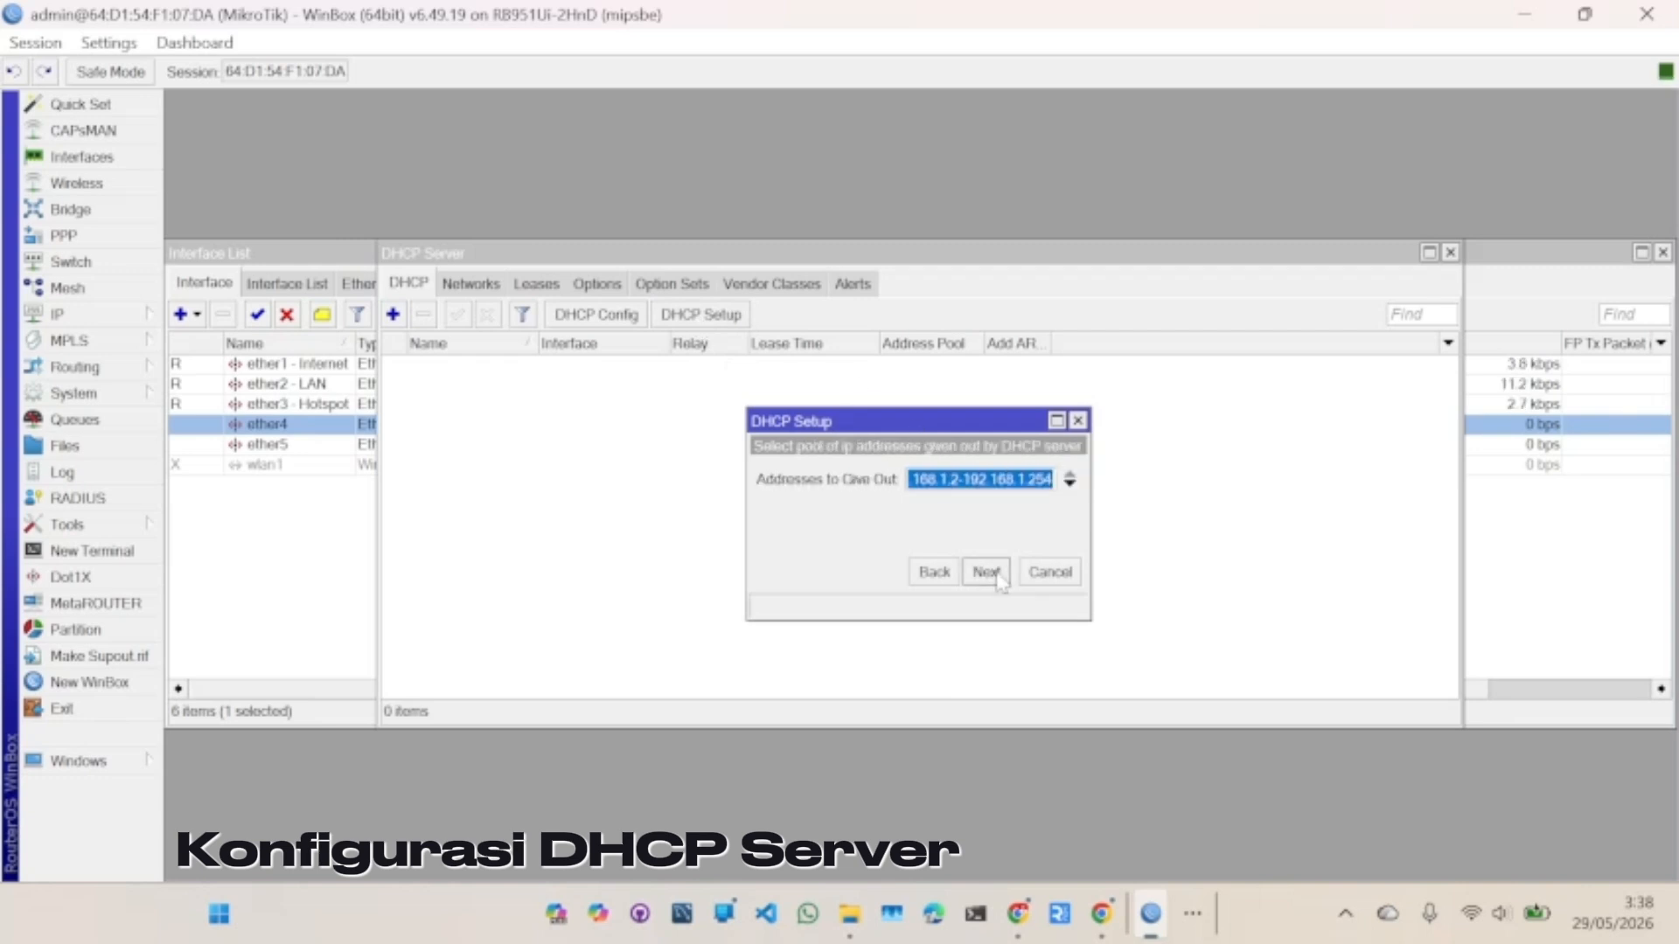
pyautogui.click(998, 577)
pyautogui.click(999, 577)
pyautogui.click(999, 577)
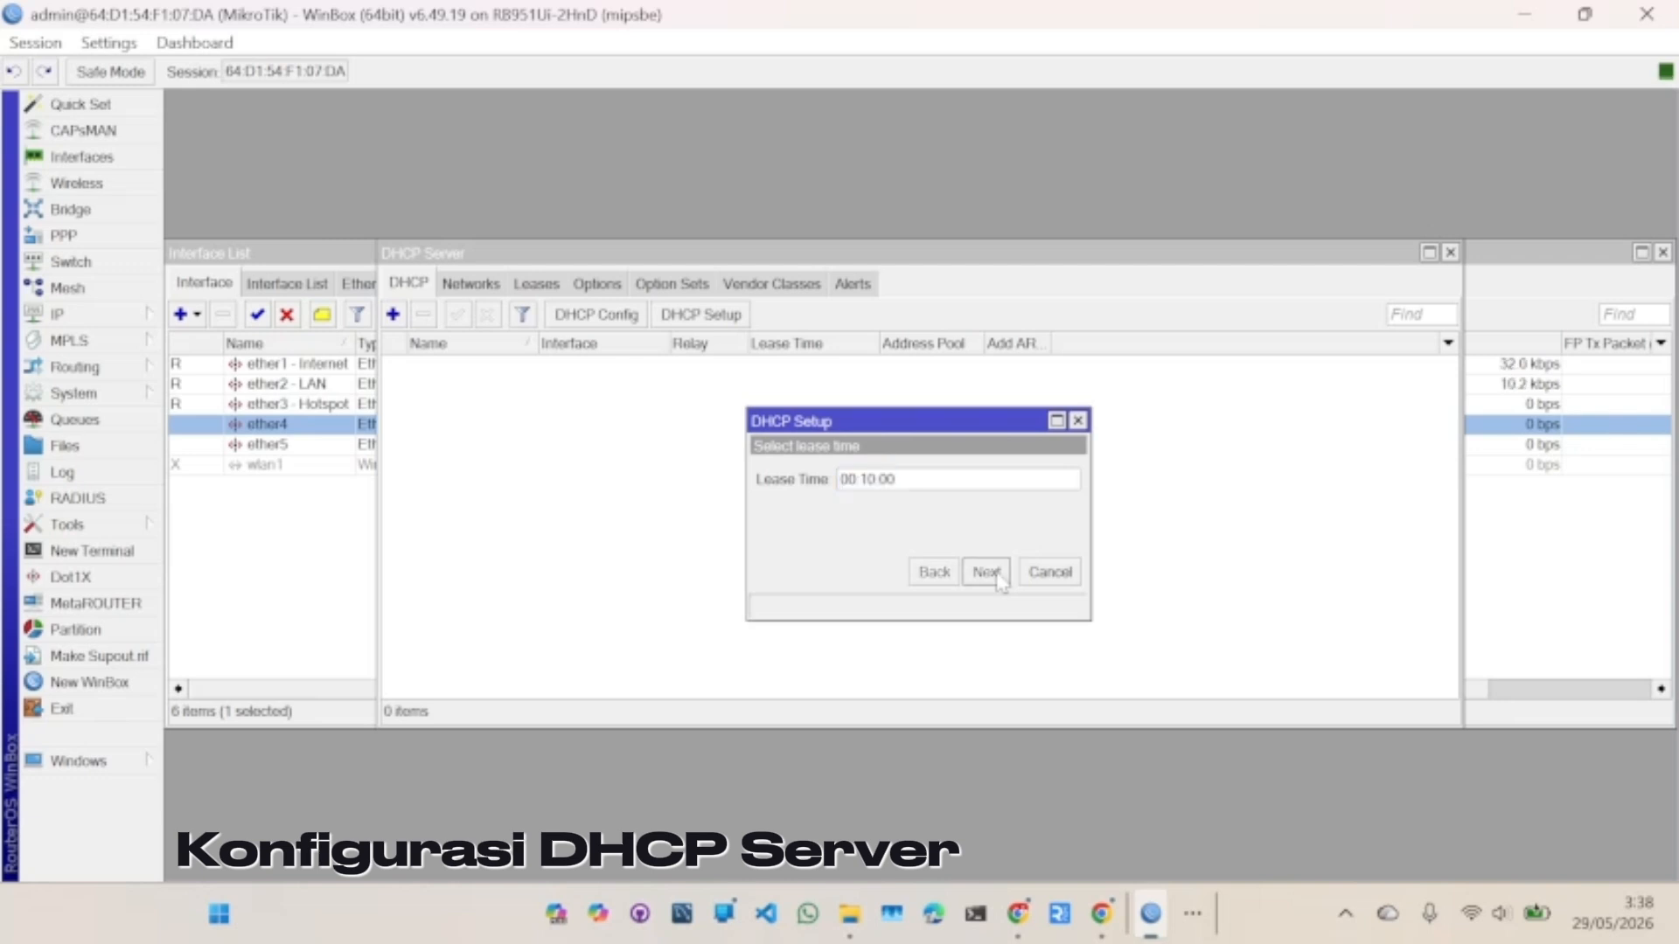
pyautogui.click(927, 476)
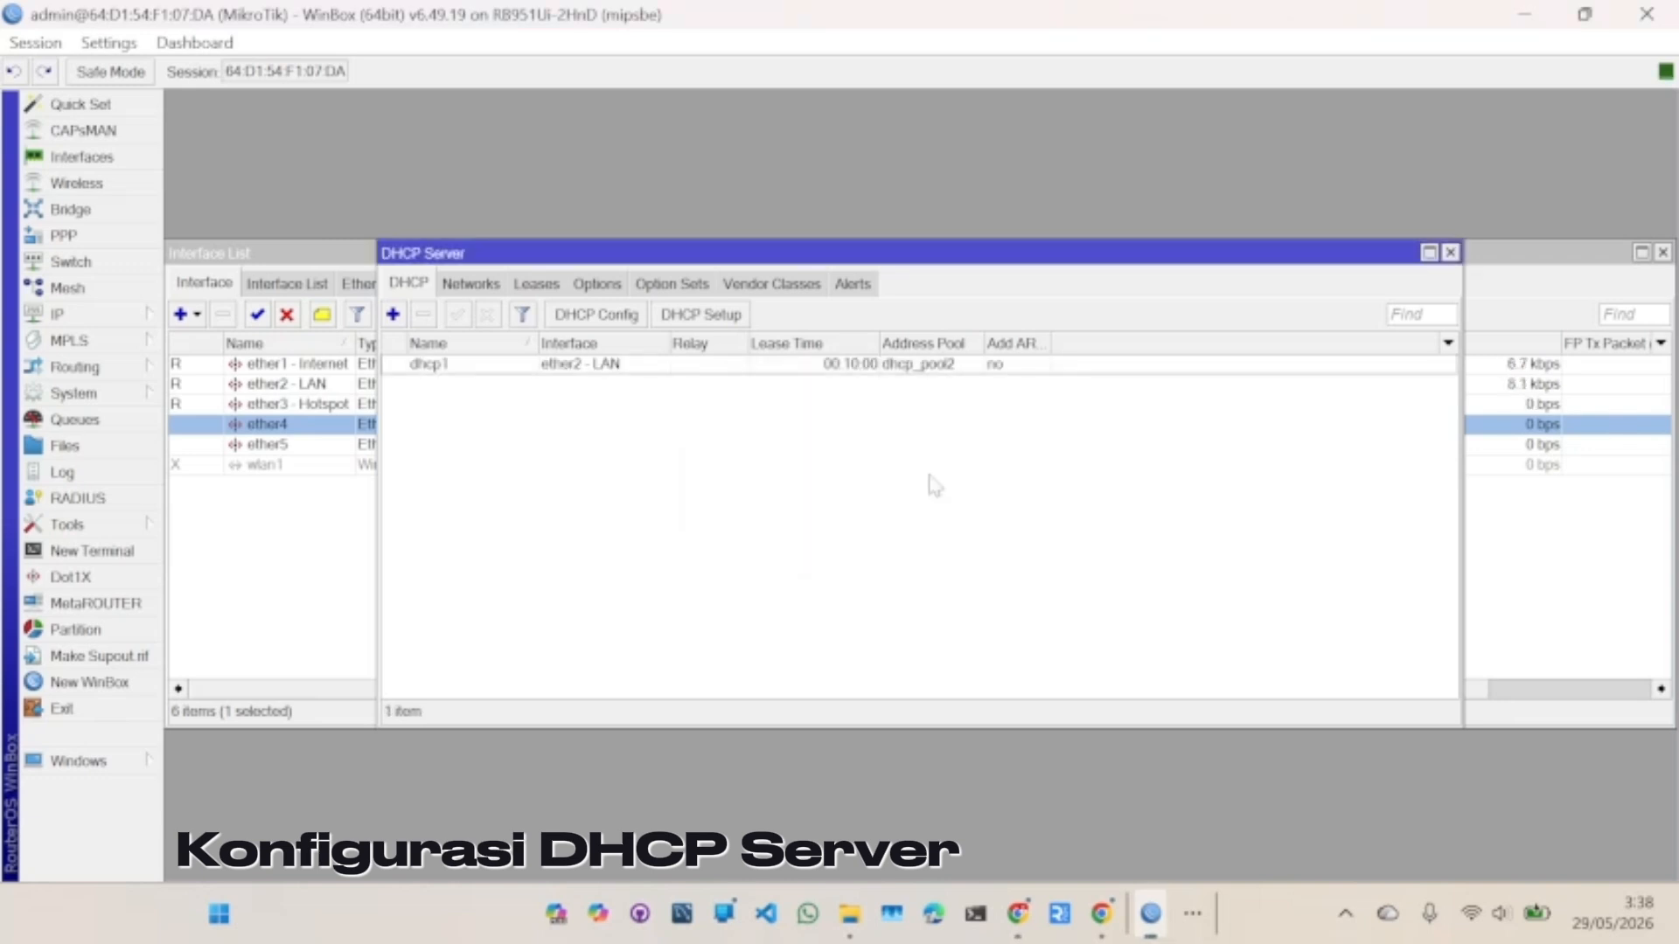
# - Run DHCP Setup on ether3 - Hotspot, accepting 192.168.2.x addresses and 00:10:00 lease
pyautogui.click(702, 317)
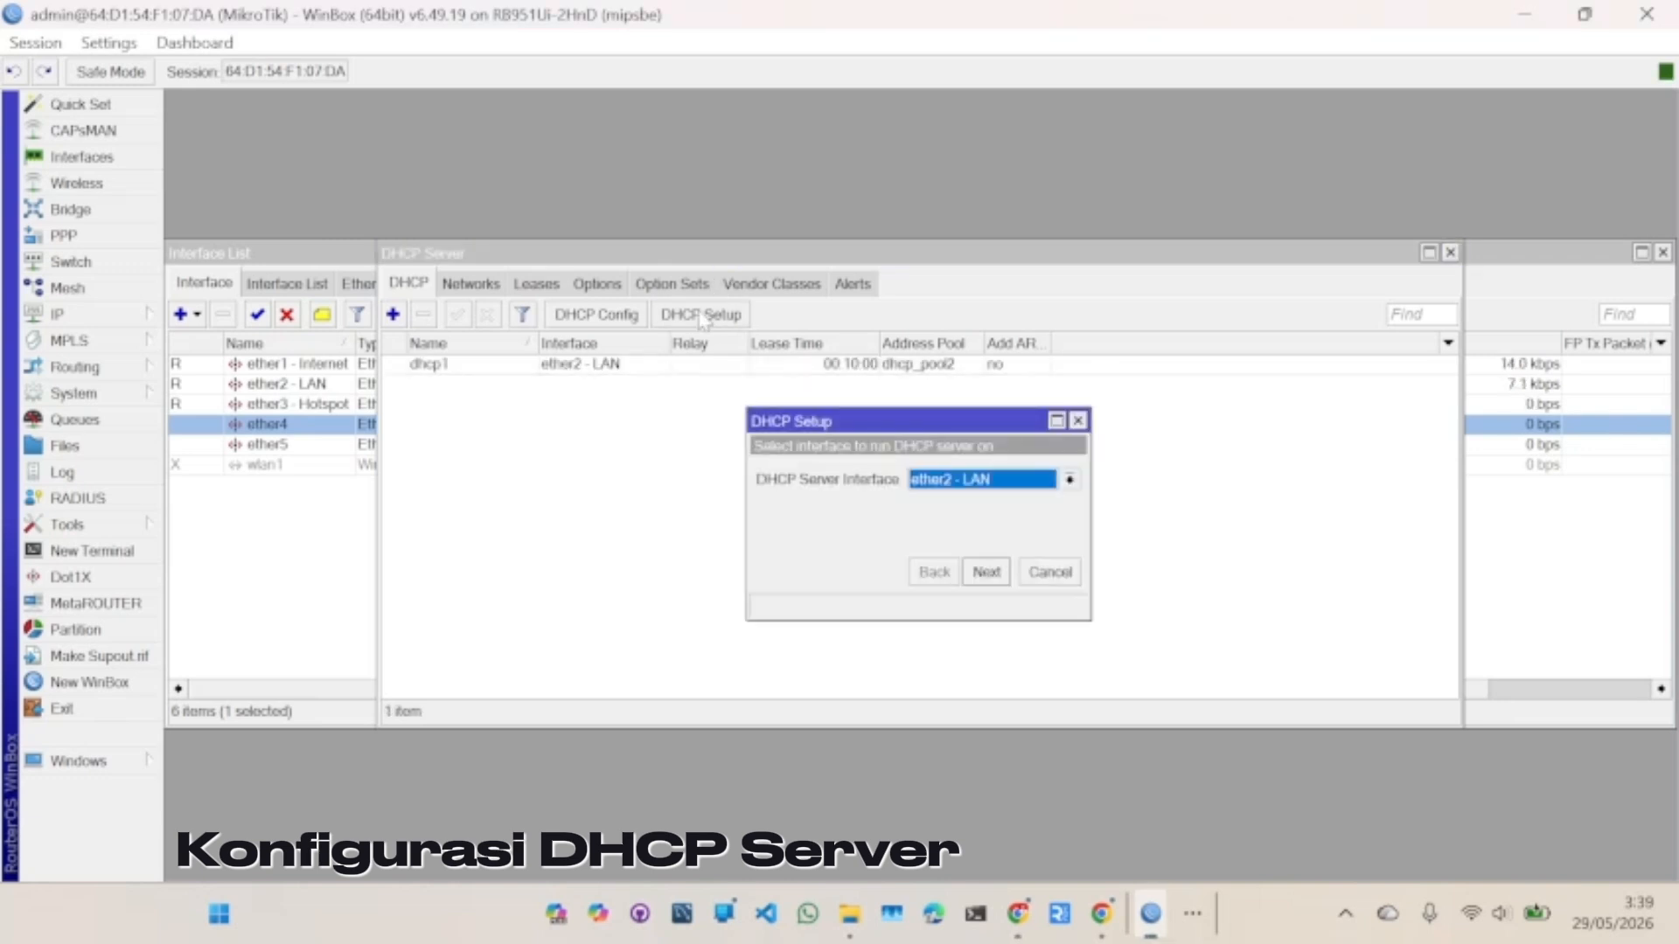
pyautogui.click(969, 477)
pyautogui.click(966, 551)
pyautogui.click(984, 493)
pyautogui.click(977, 547)
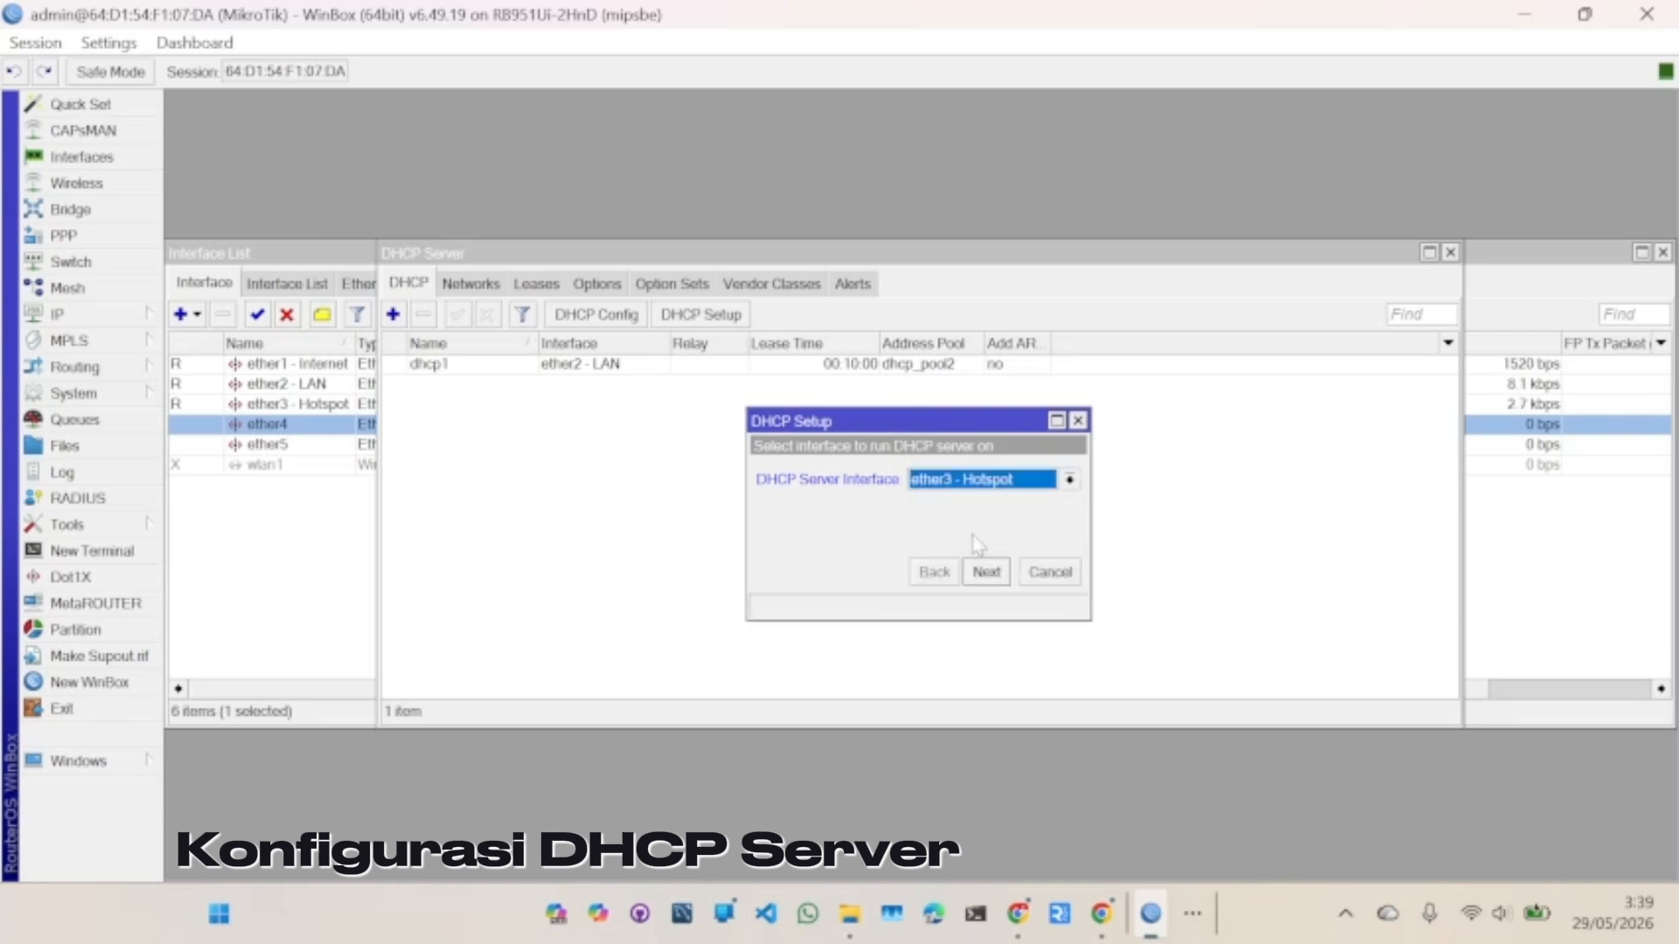
pyautogui.click(993, 574)
pyautogui.click(994, 576)
pyautogui.click(996, 577)
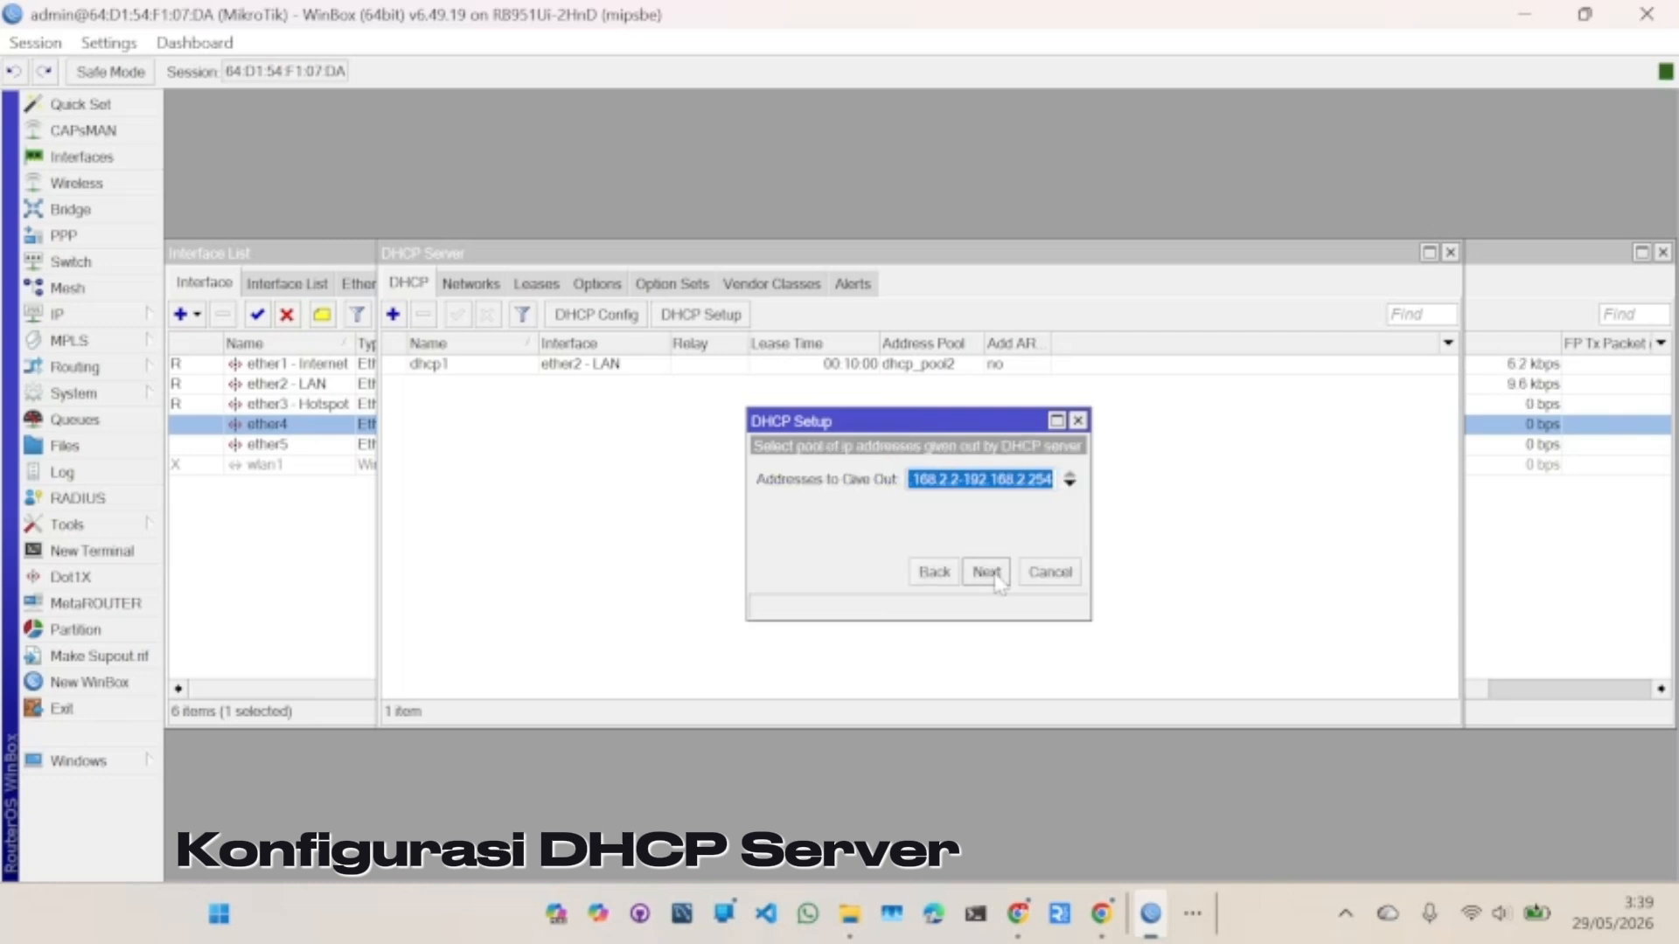
pyautogui.click(988, 573)
pyautogui.click(988, 573)
pyautogui.click(988, 573)
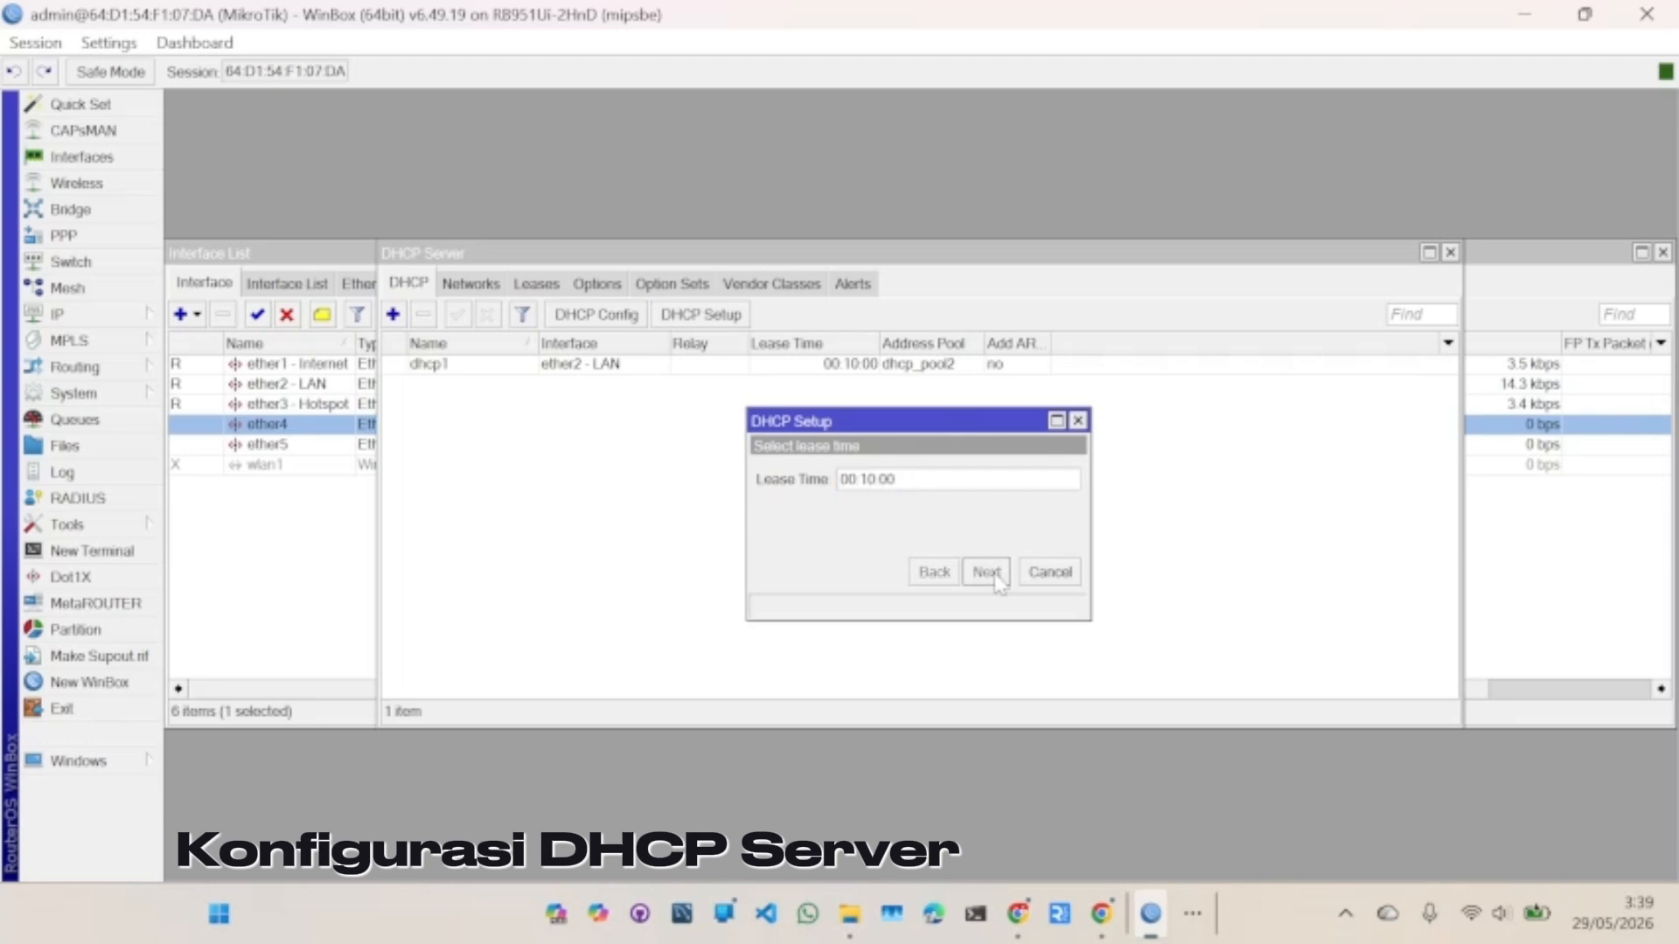
pyautogui.click(927, 477)
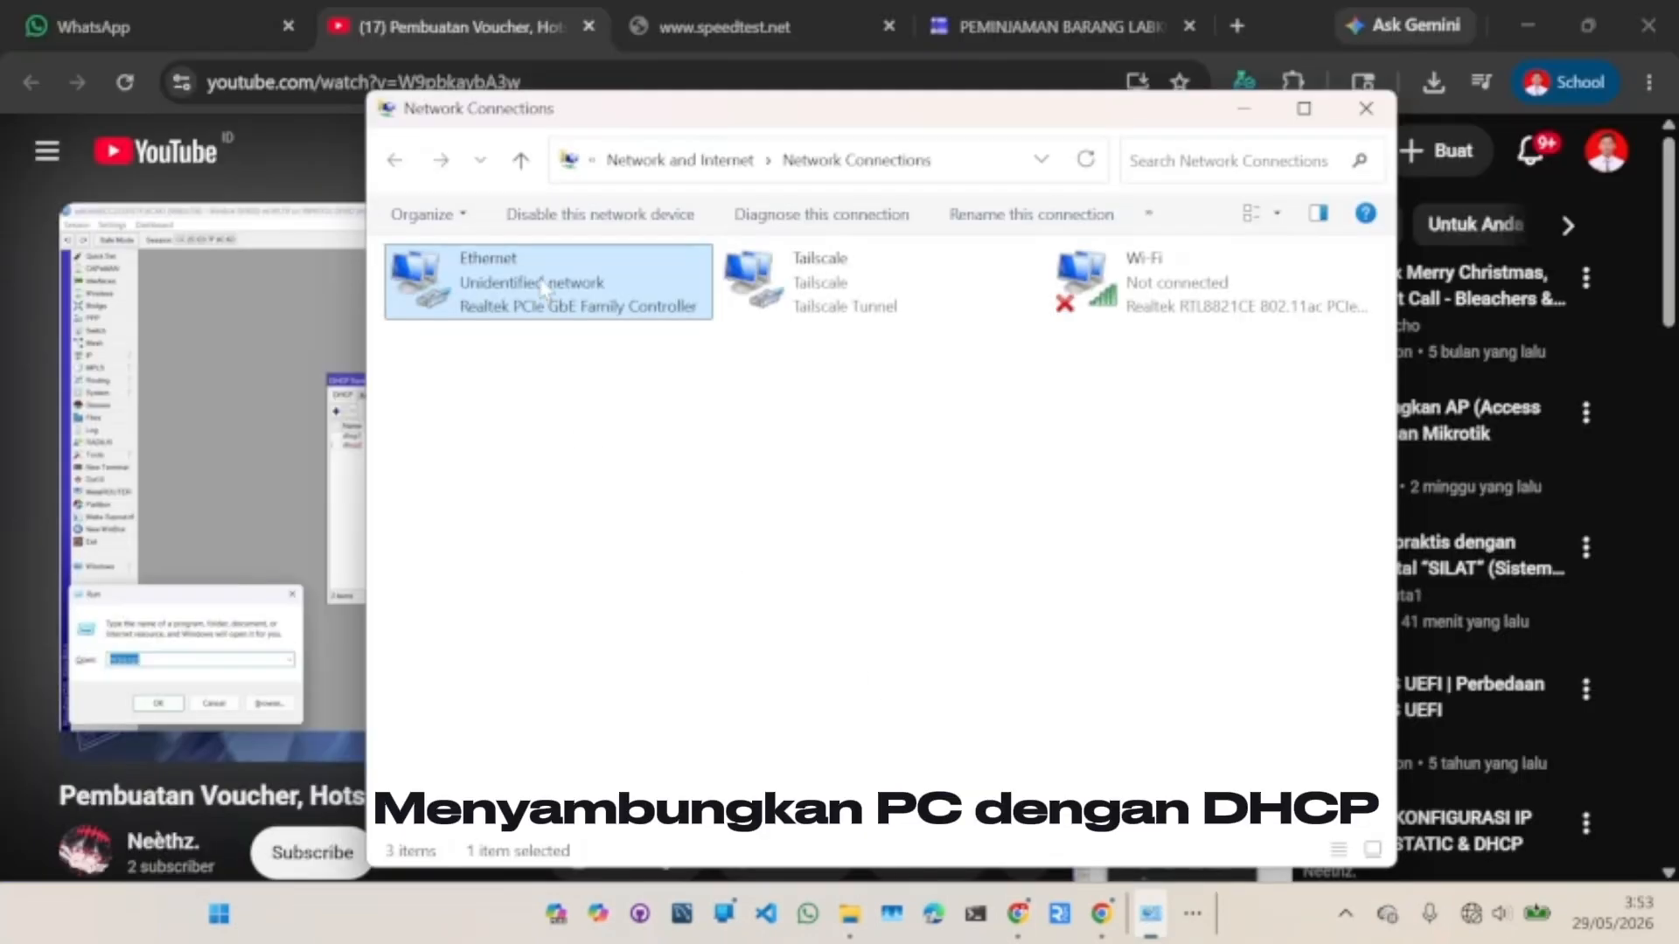
# - Disable and re-enable the Ethernet adapter so it rejoins Network 12, then return to WinBox
pyautogui.rightClick(543, 289)
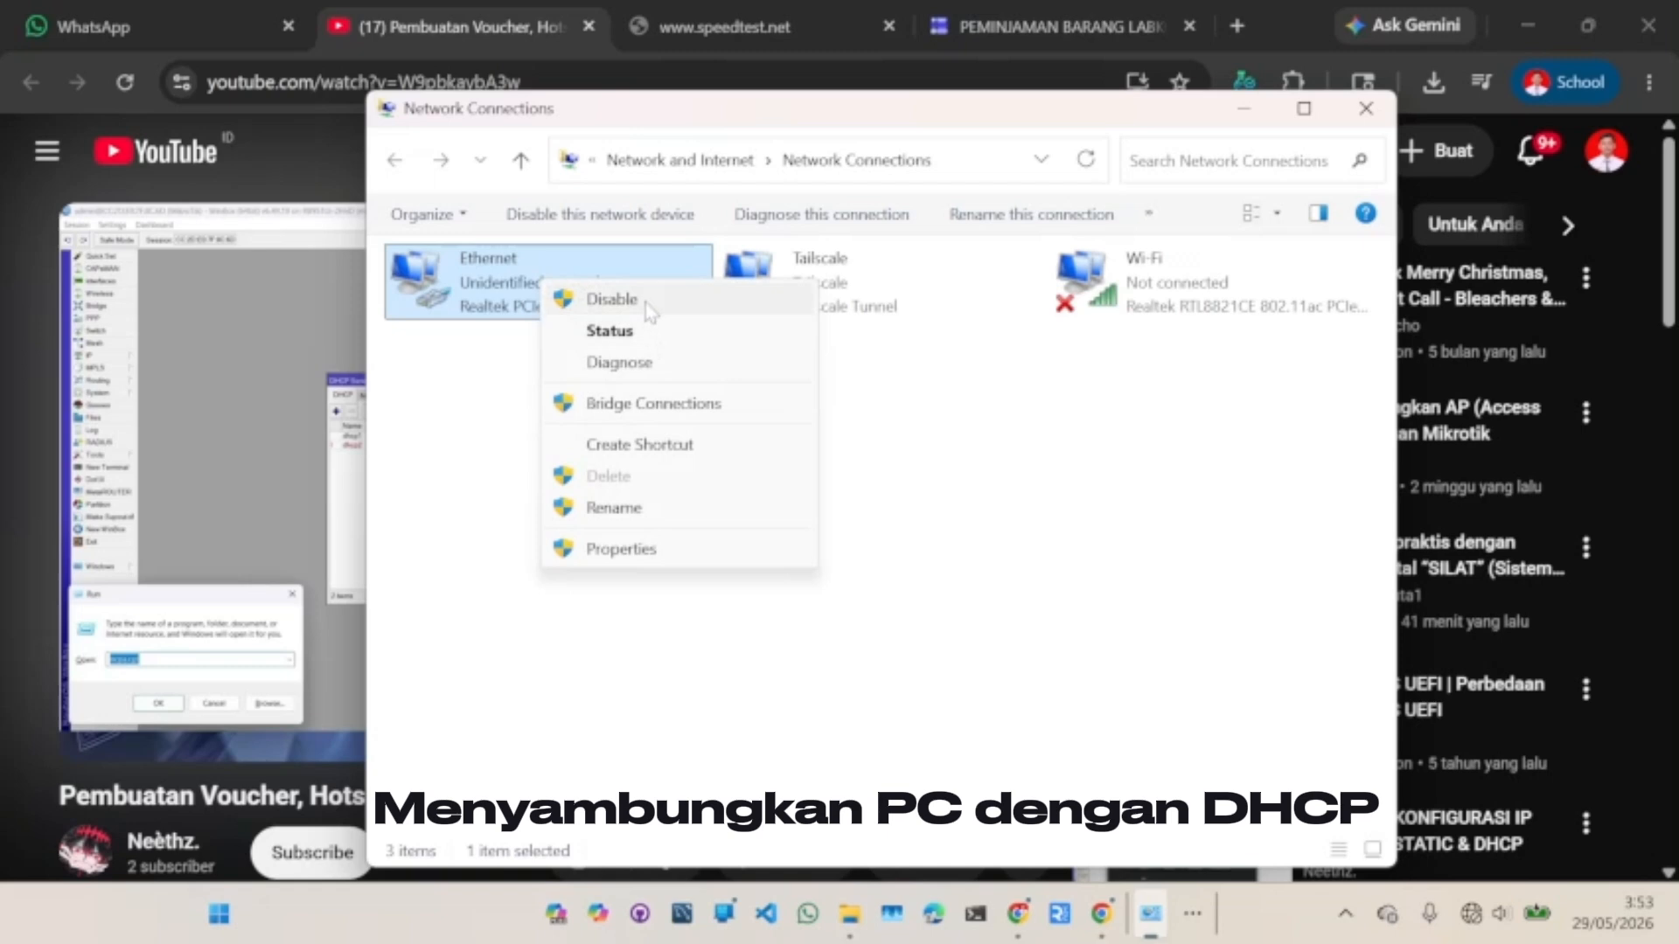
pyautogui.click(646, 303)
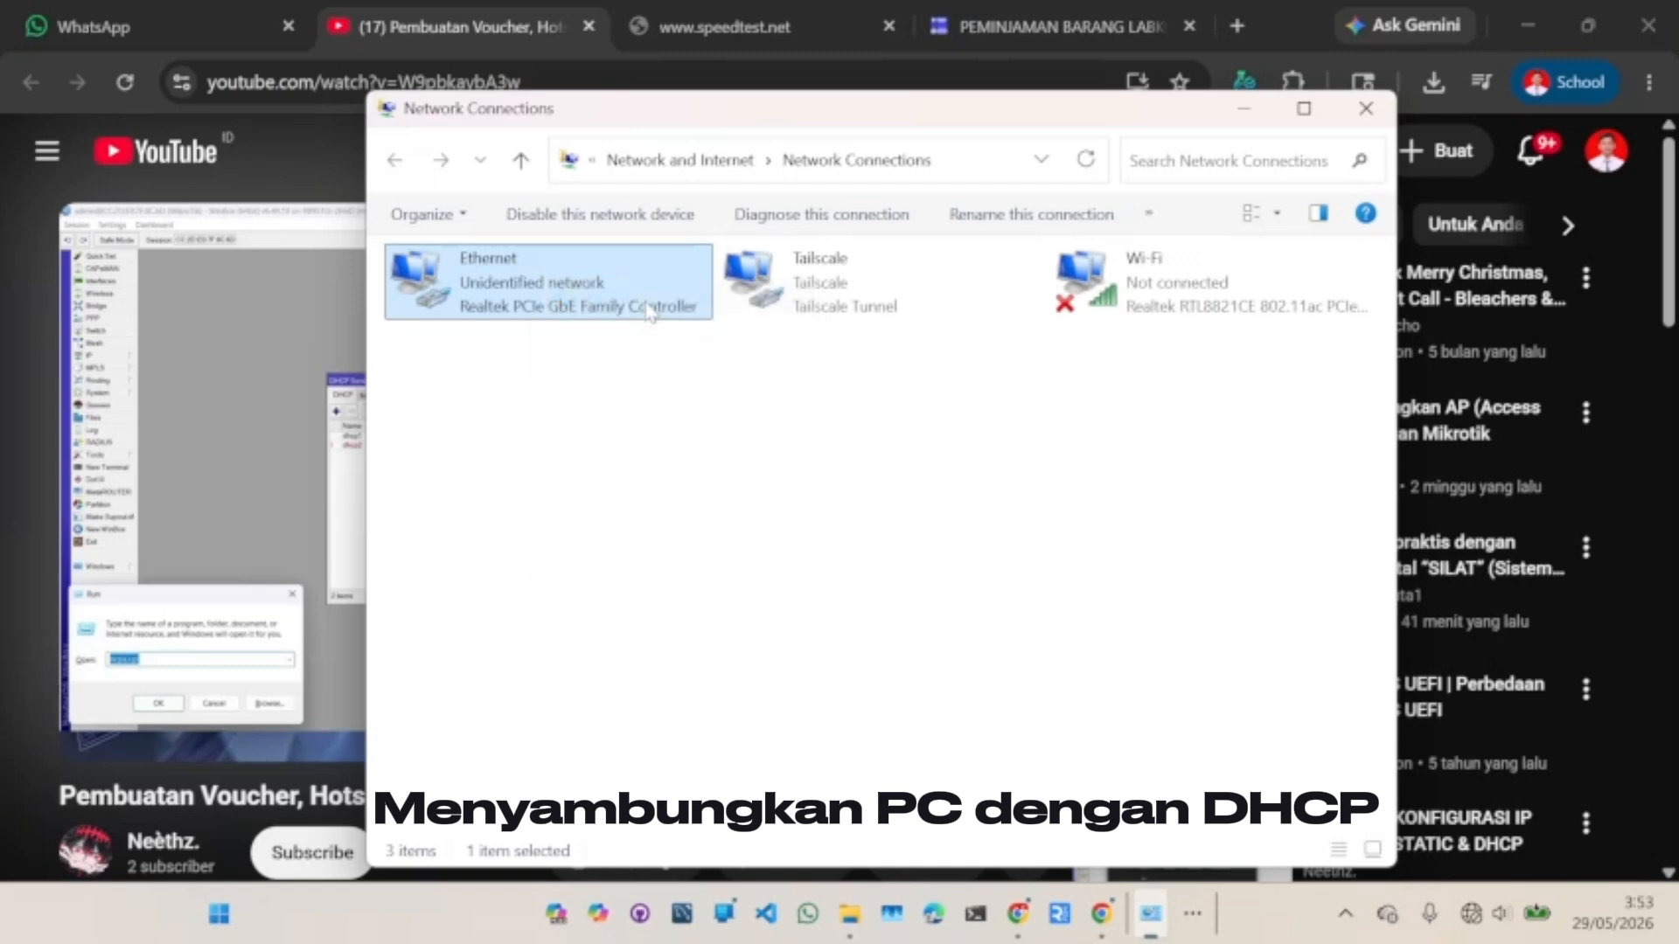
pyautogui.rightClick(537, 289)
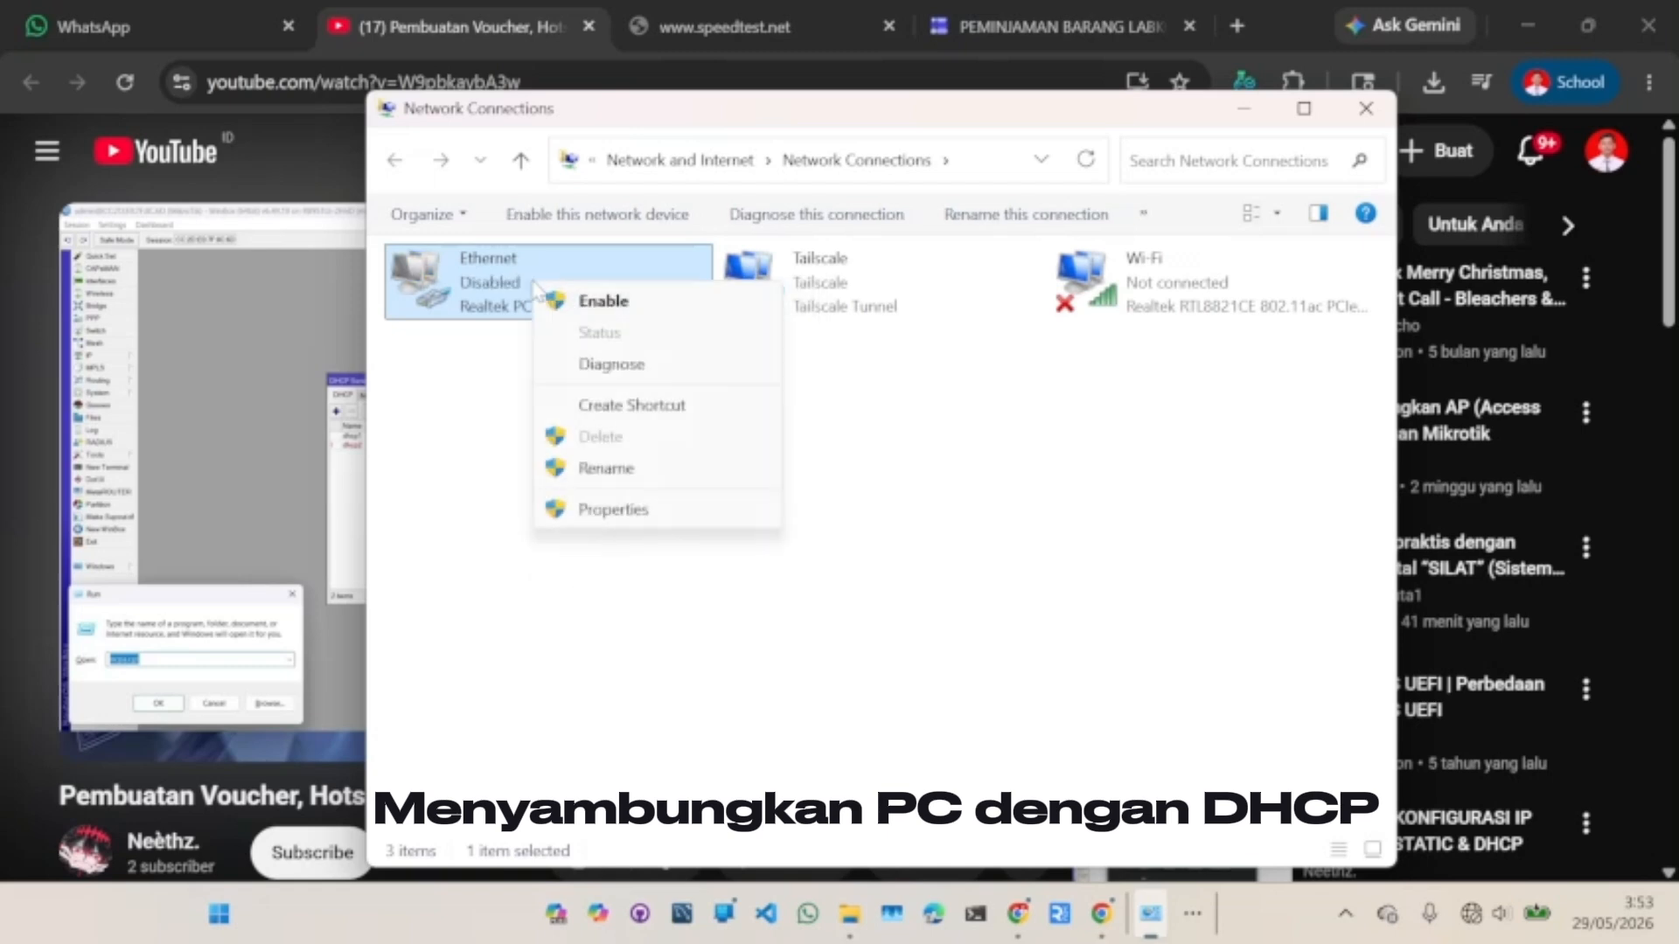
pyautogui.click(607, 302)
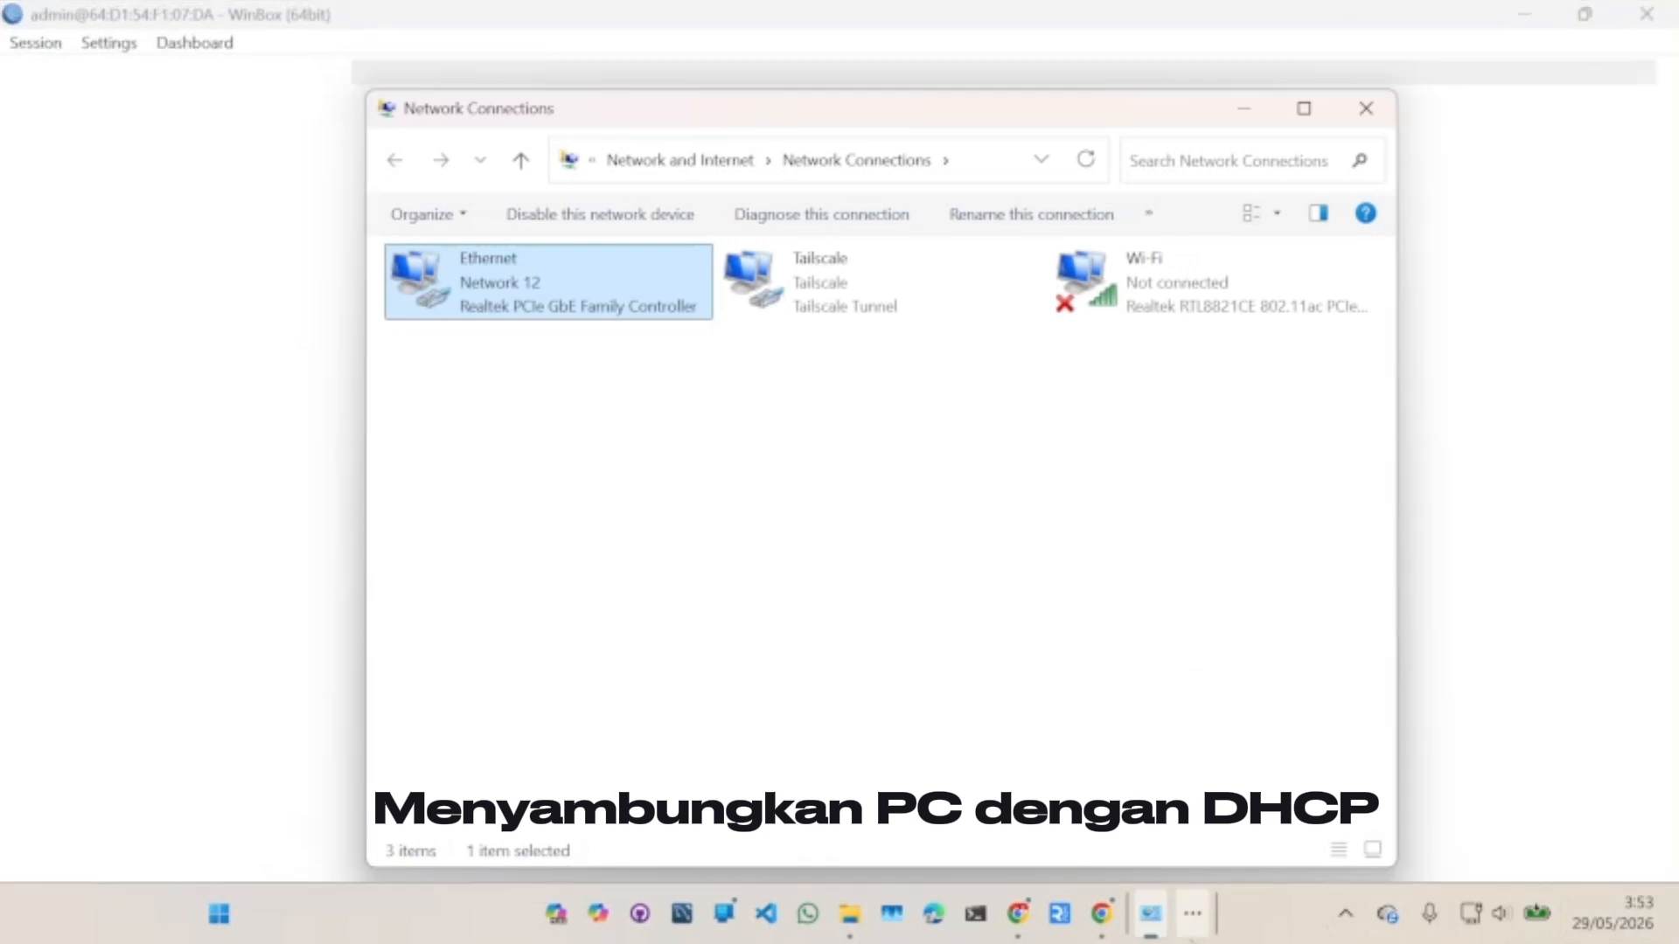
pyautogui.click(1193, 914)
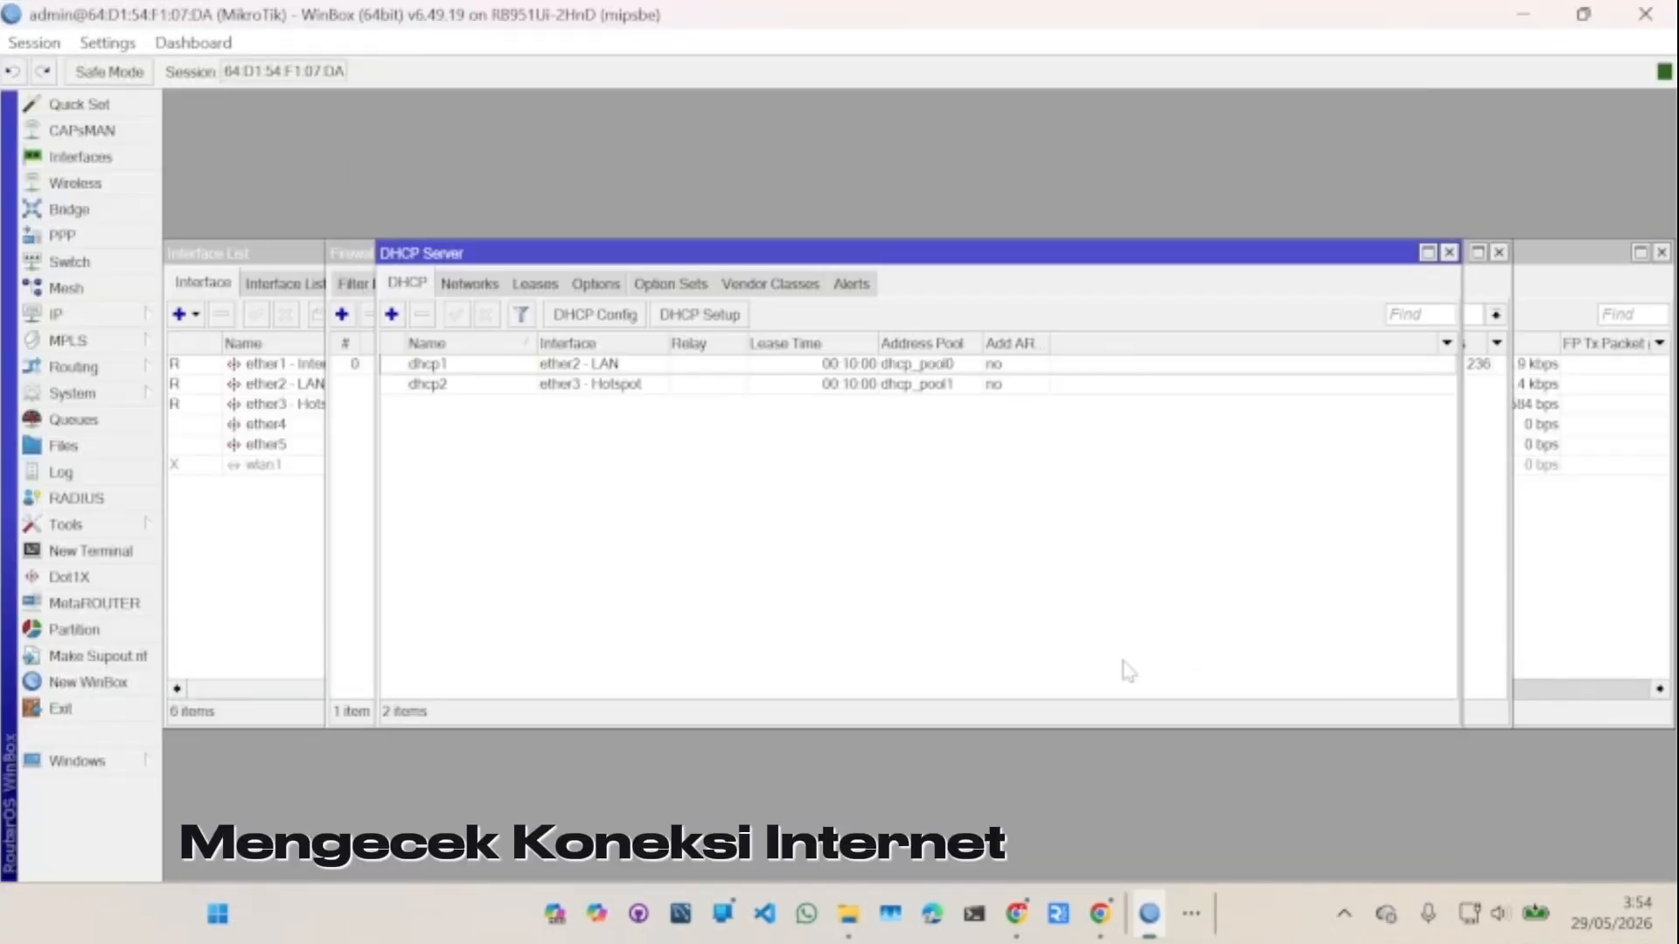
# - Reload the speedtest.net tab in Chrome and start a test via MULAI
pyautogui.click(1019, 914)
pyautogui.click(717, 12)
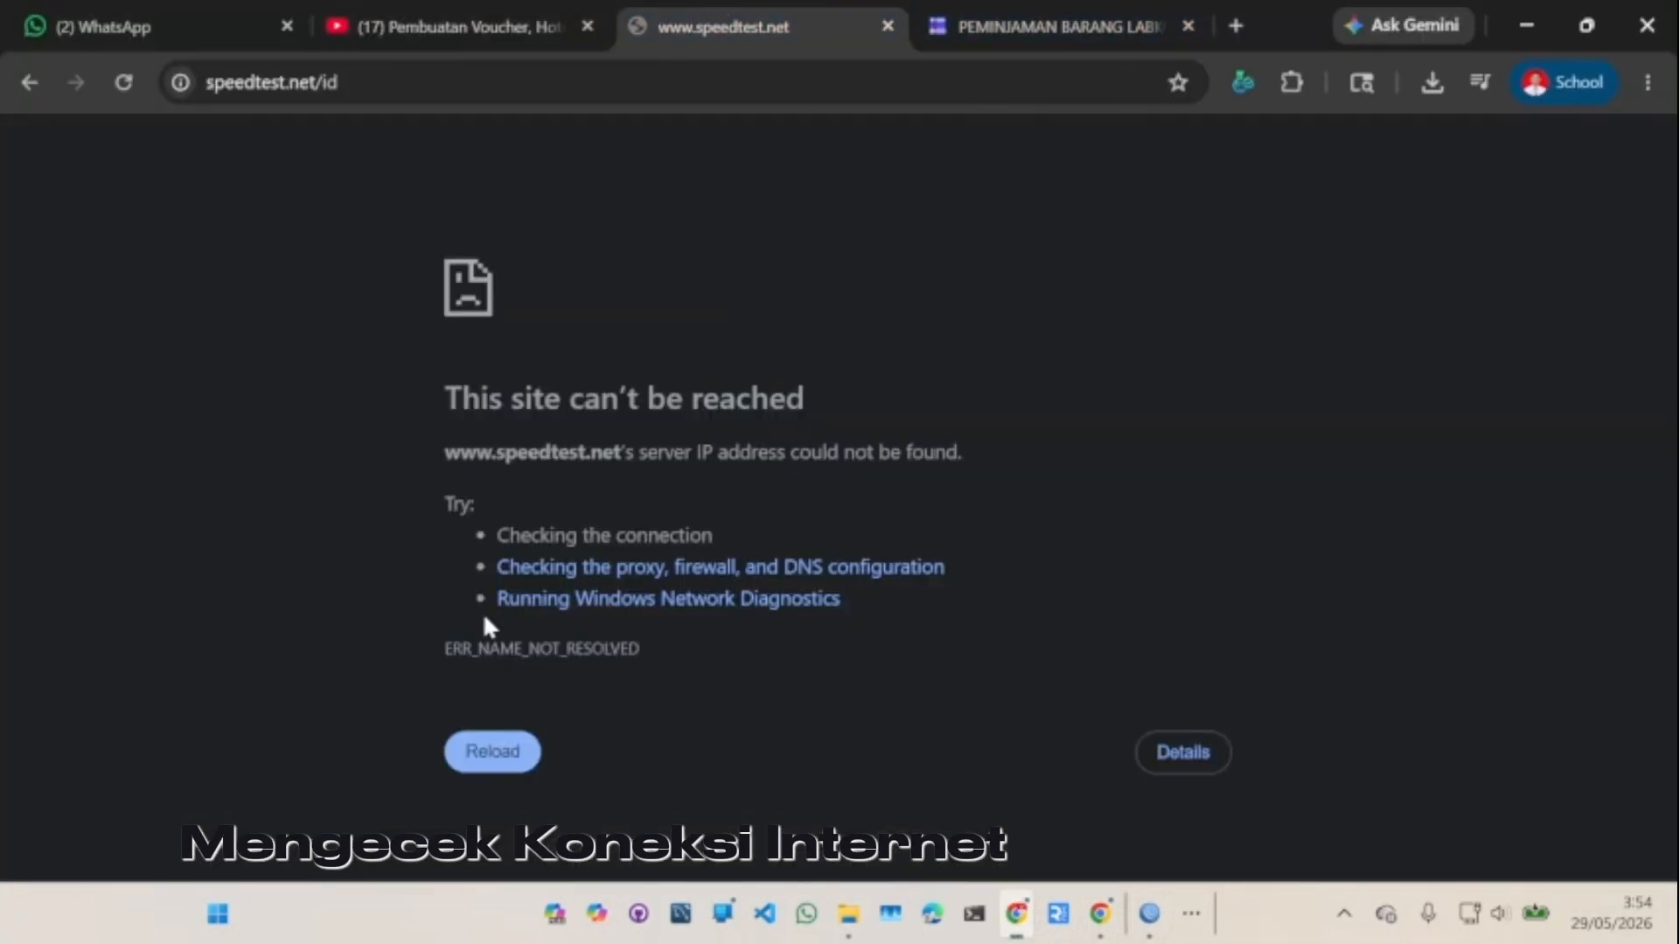
pyautogui.click(493, 757)
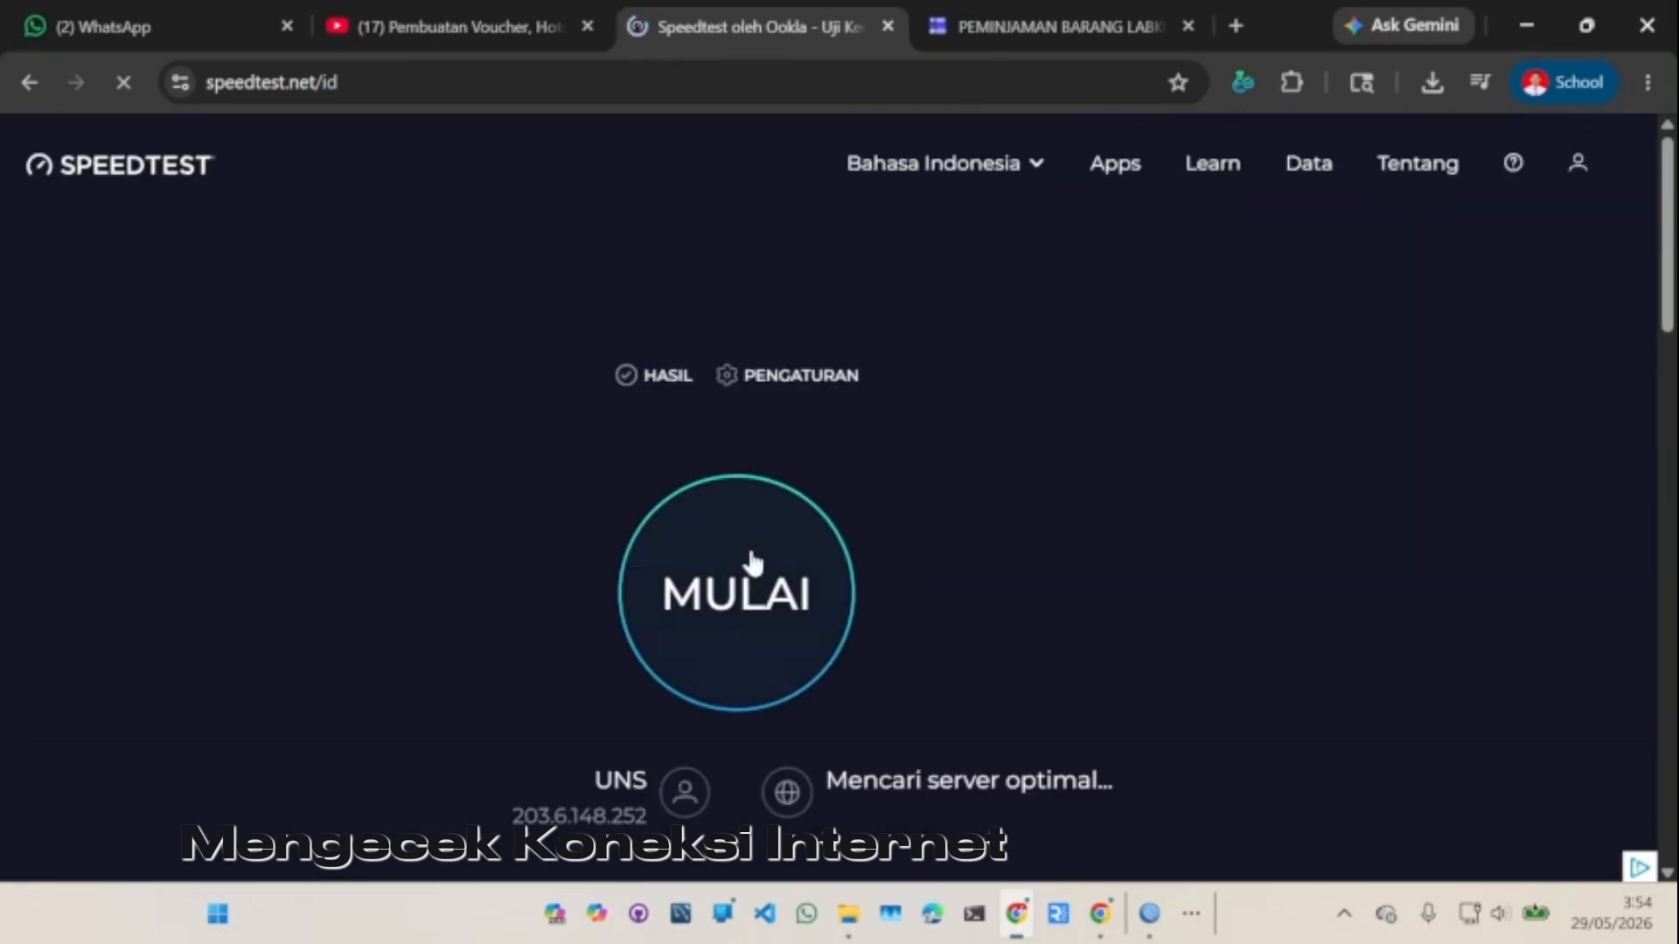
pyautogui.click(752, 608)
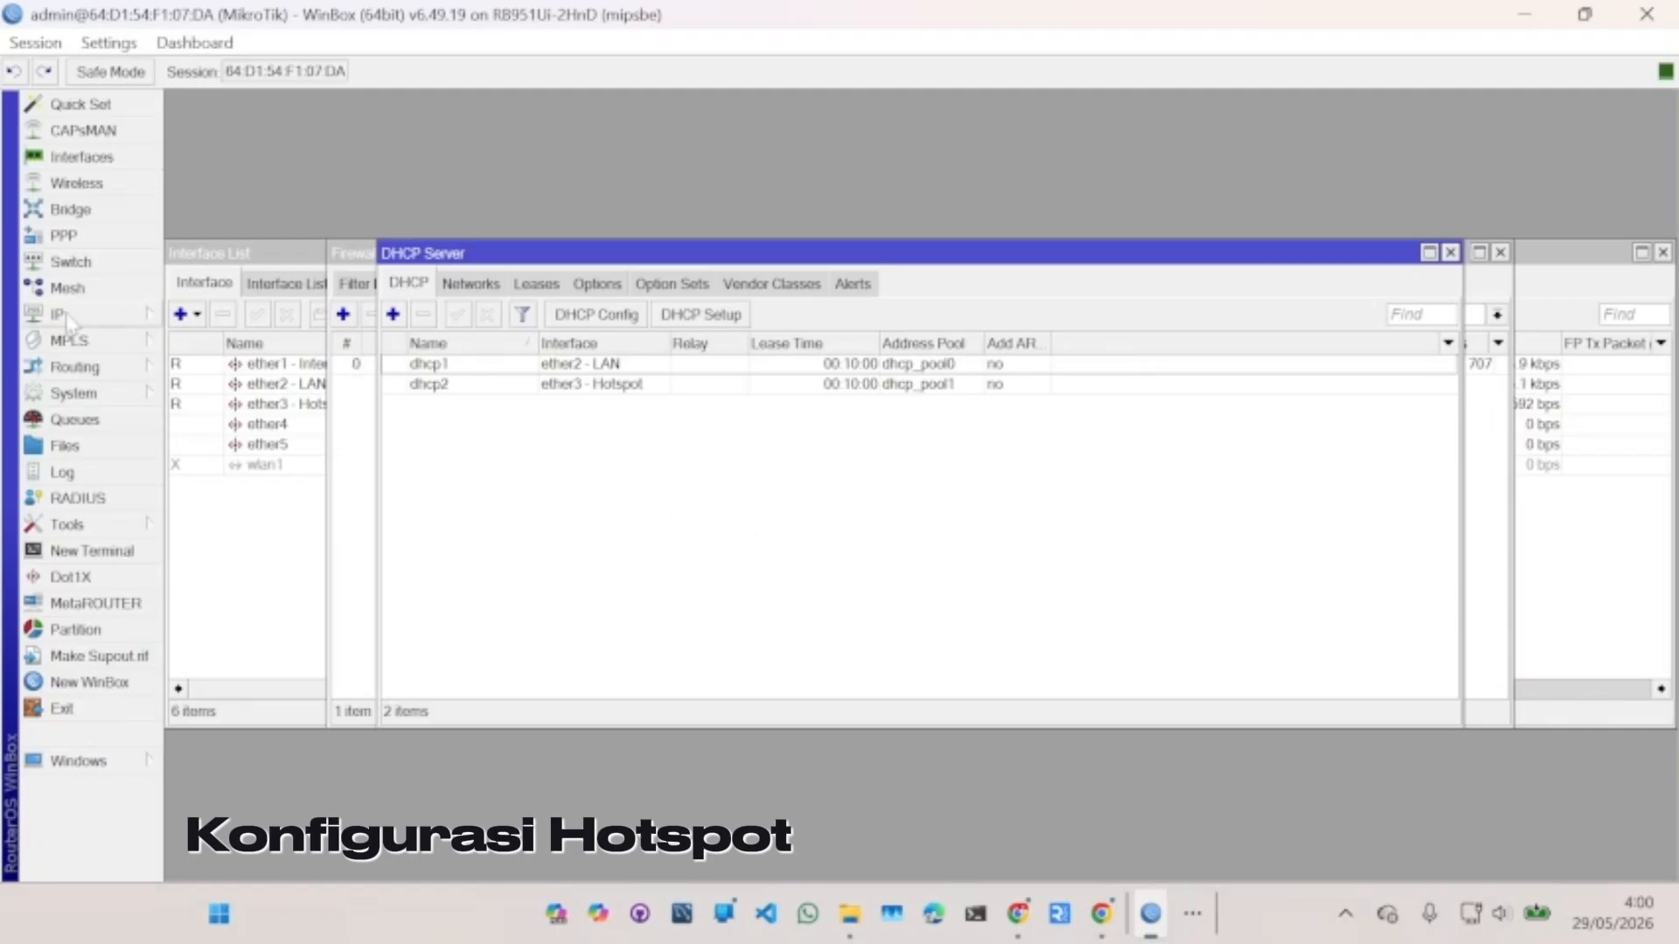
# - Start Hotspot Setup on ether3 - Hotspot, accepting the suggested address, pool, certificate and SMTP
pyautogui.click(66, 316)
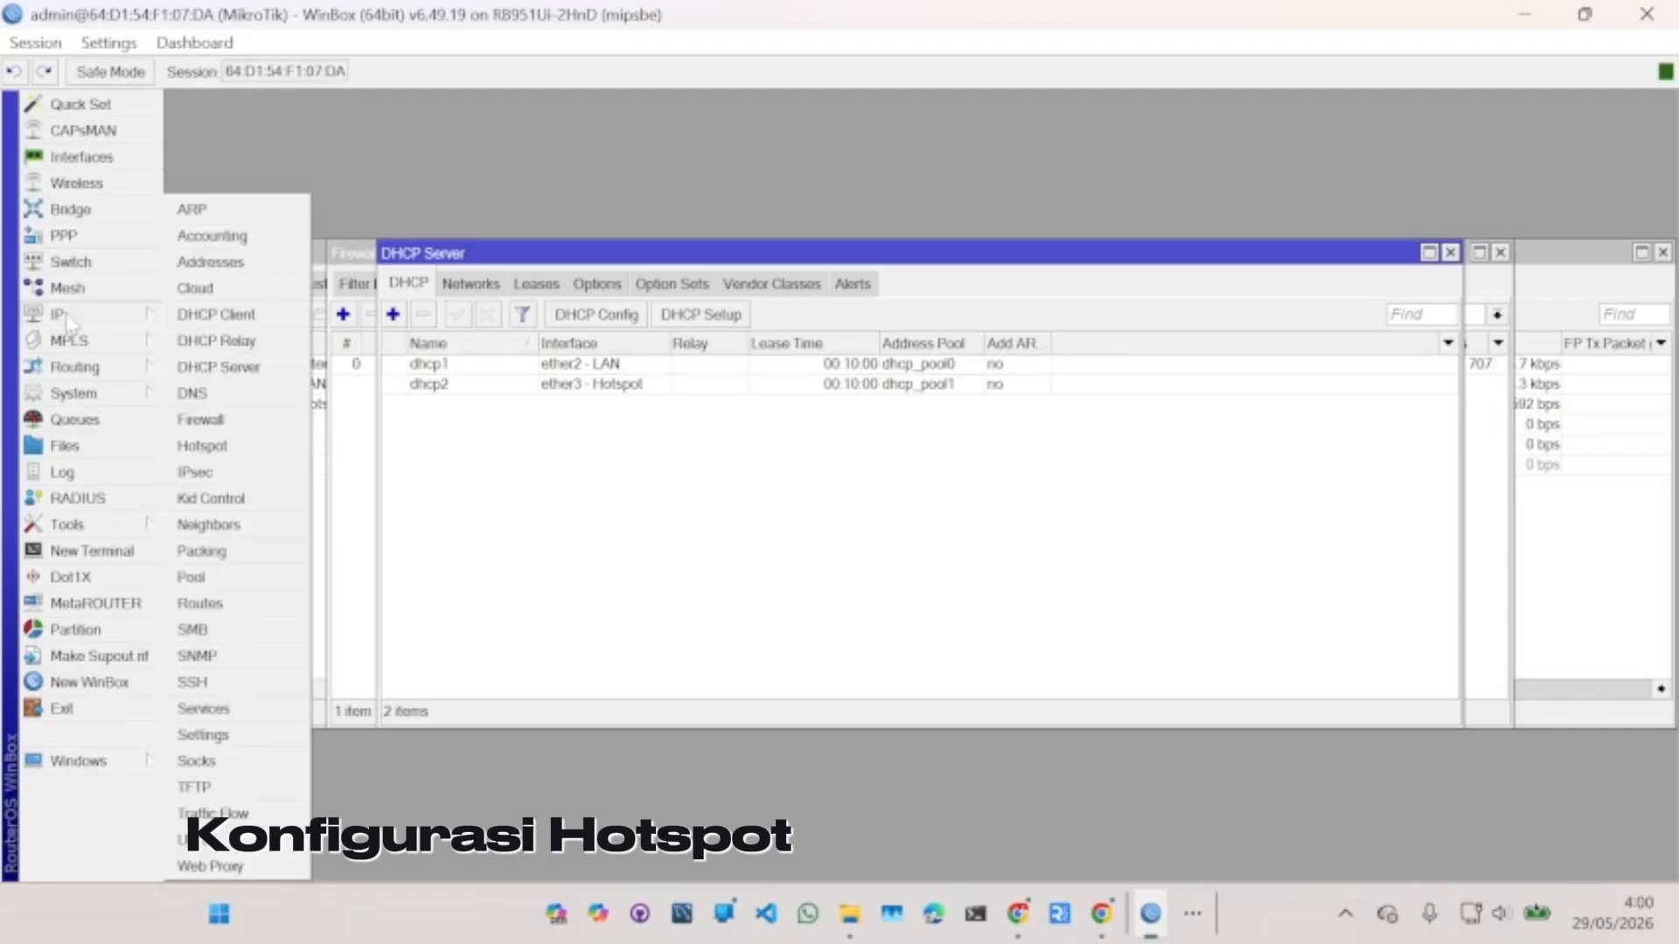
pyautogui.click(231, 447)
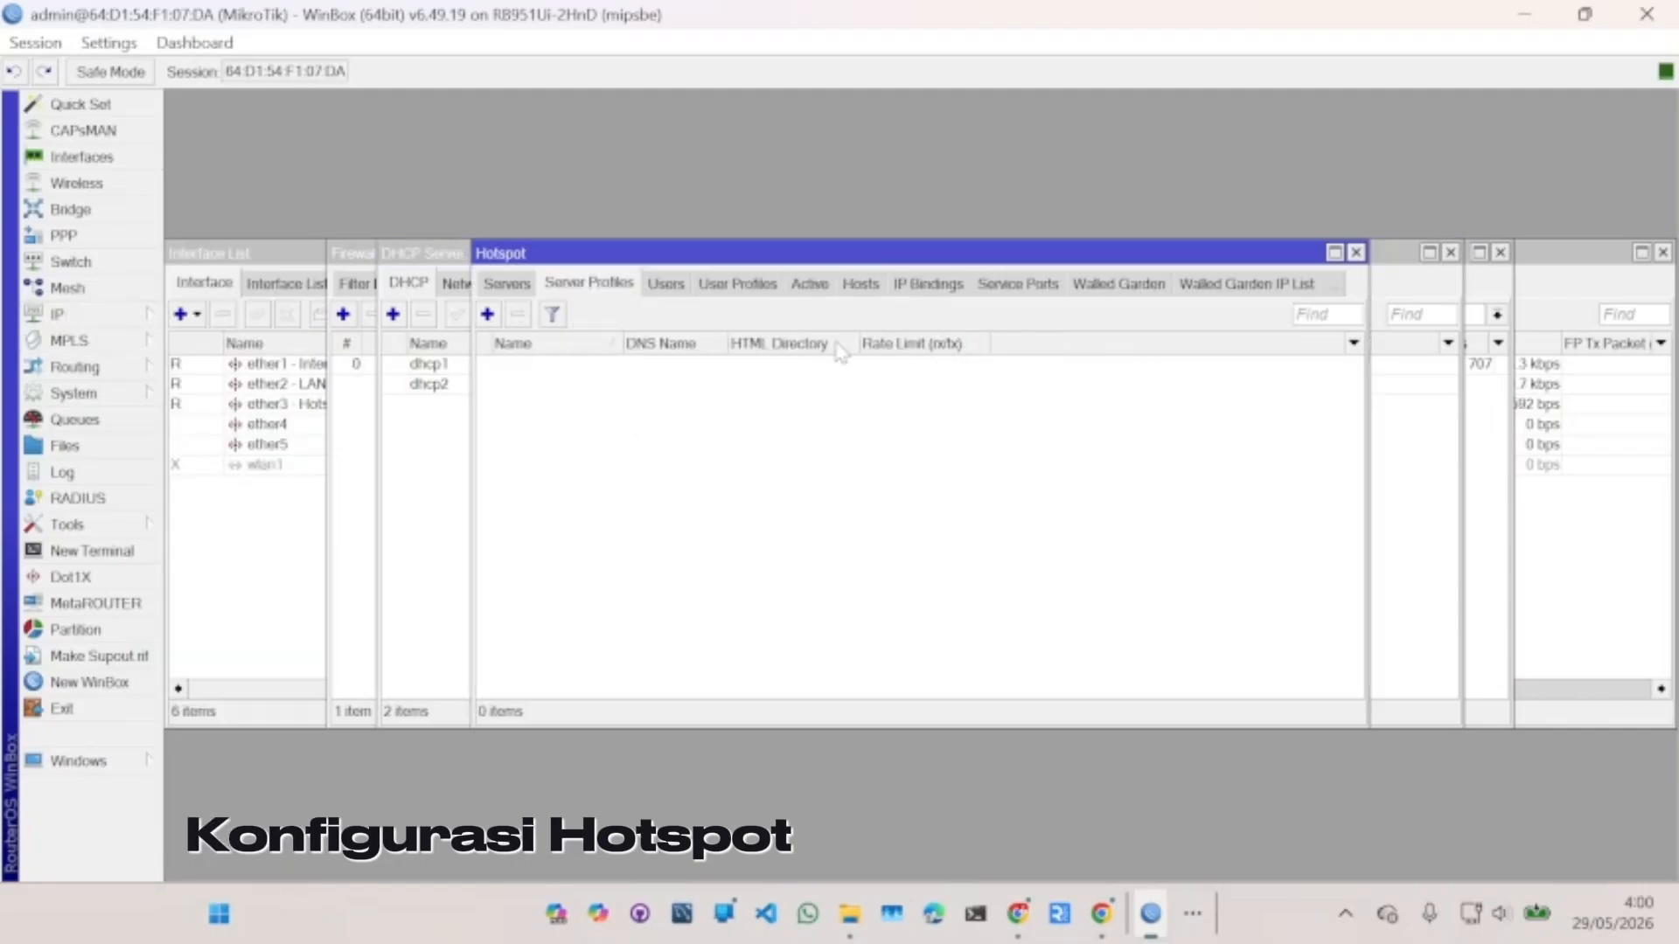
pyautogui.click(514, 286)
pyautogui.click(796, 315)
pyautogui.click(942, 468)
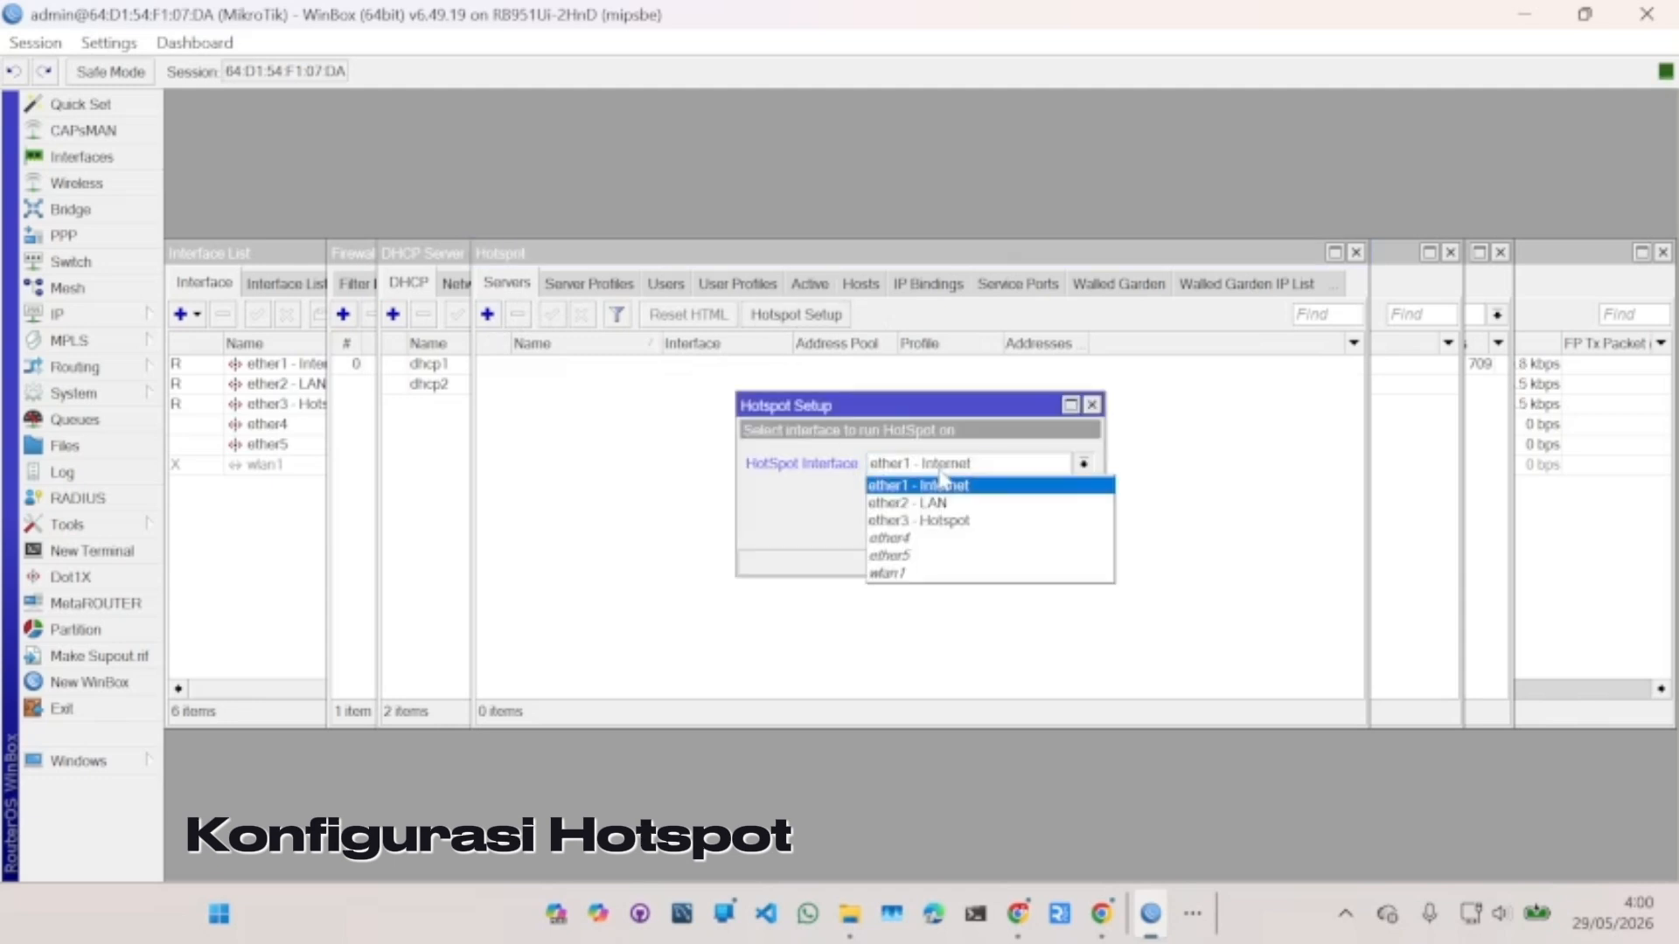
pyautogui.click(940, 522)
pyautogui.click(999, 527)
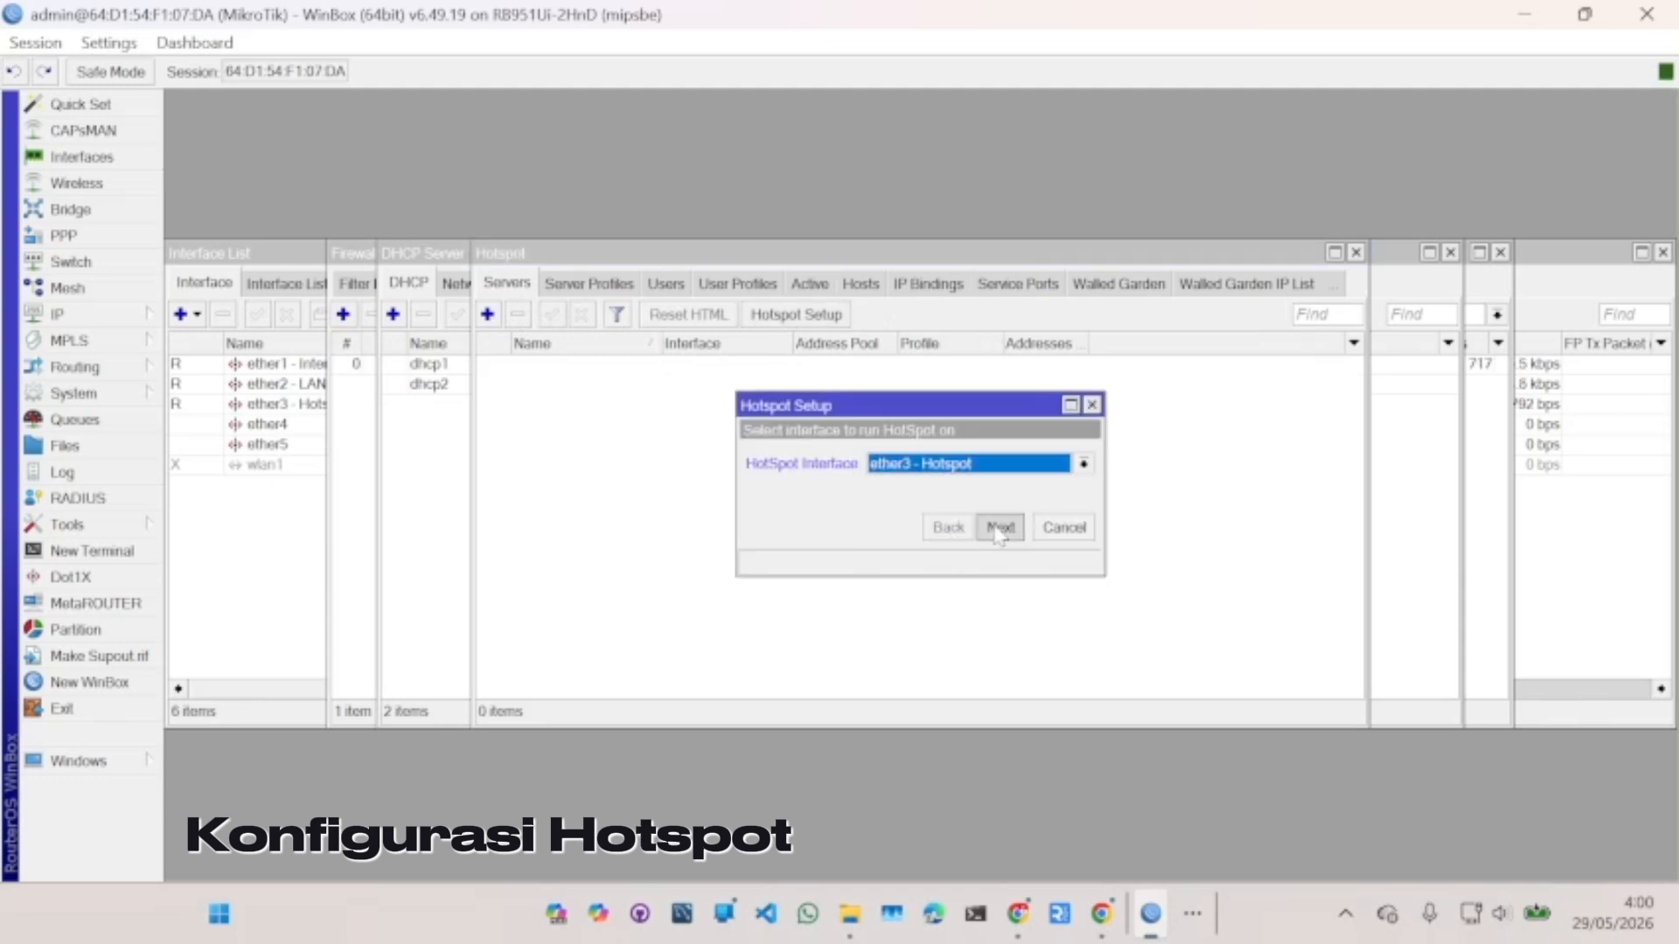
pyautogui.click(998, 527)
pyautogui.click(999, 527)
pyautogui.click(998, 527)
pyautogui.click(999, 528)
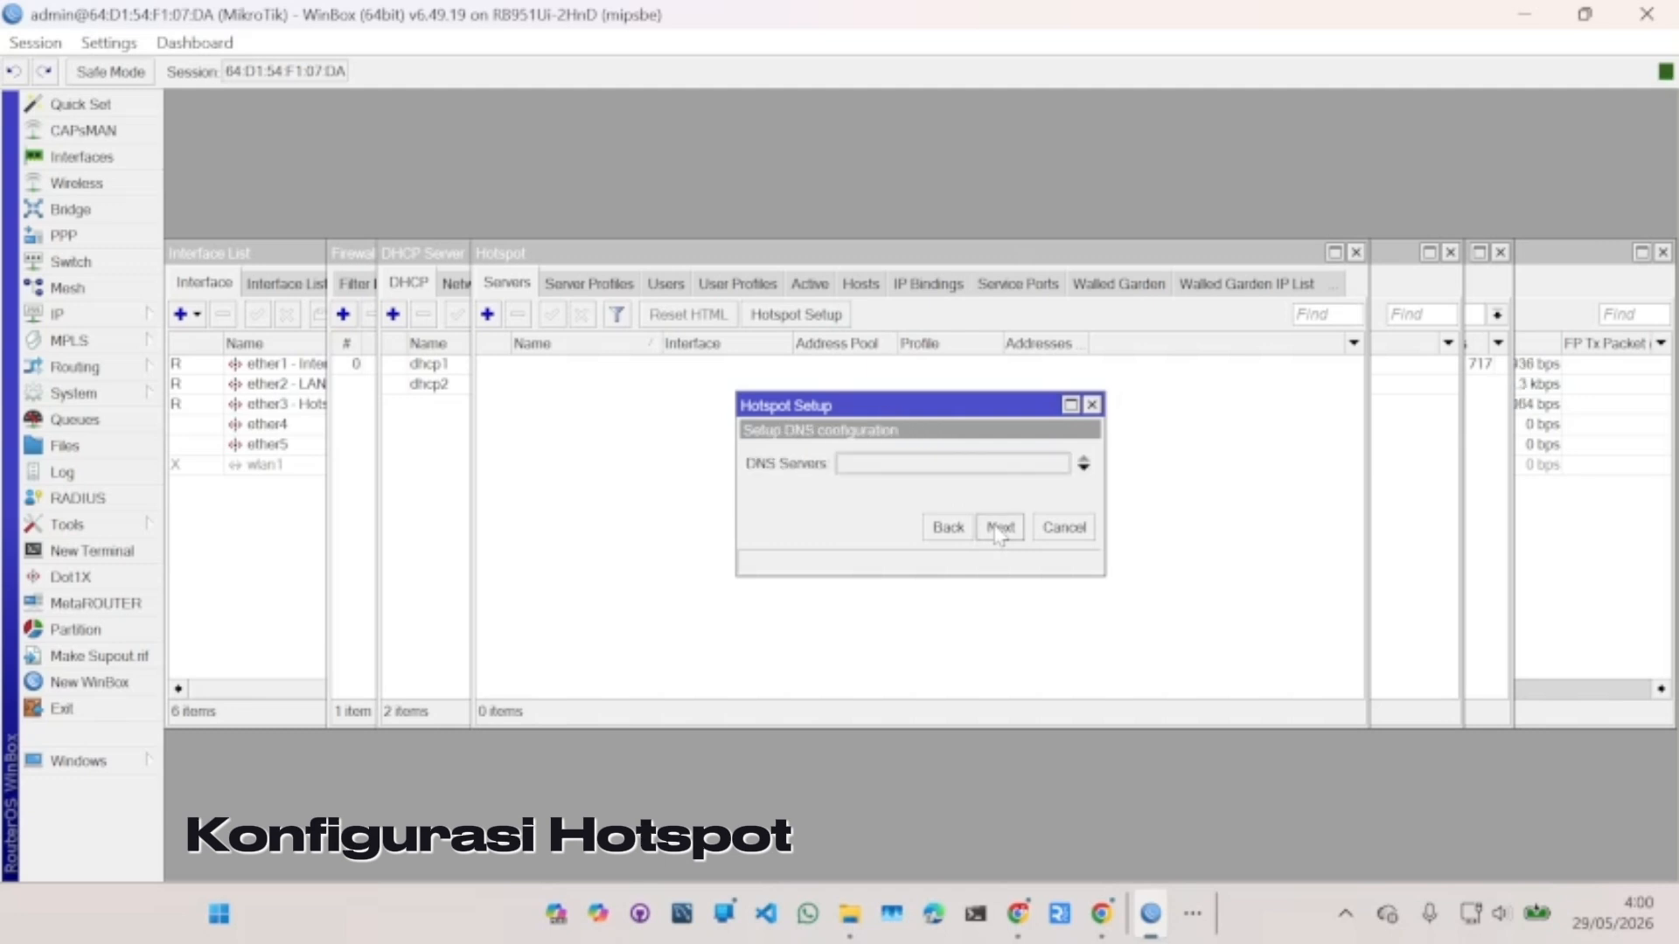
# - Enter the hotspot DNS server, accept the DNS name and local user, and finish setup
pyautogui.click(950, 464)
pyautogui.write('8.8.8.8')
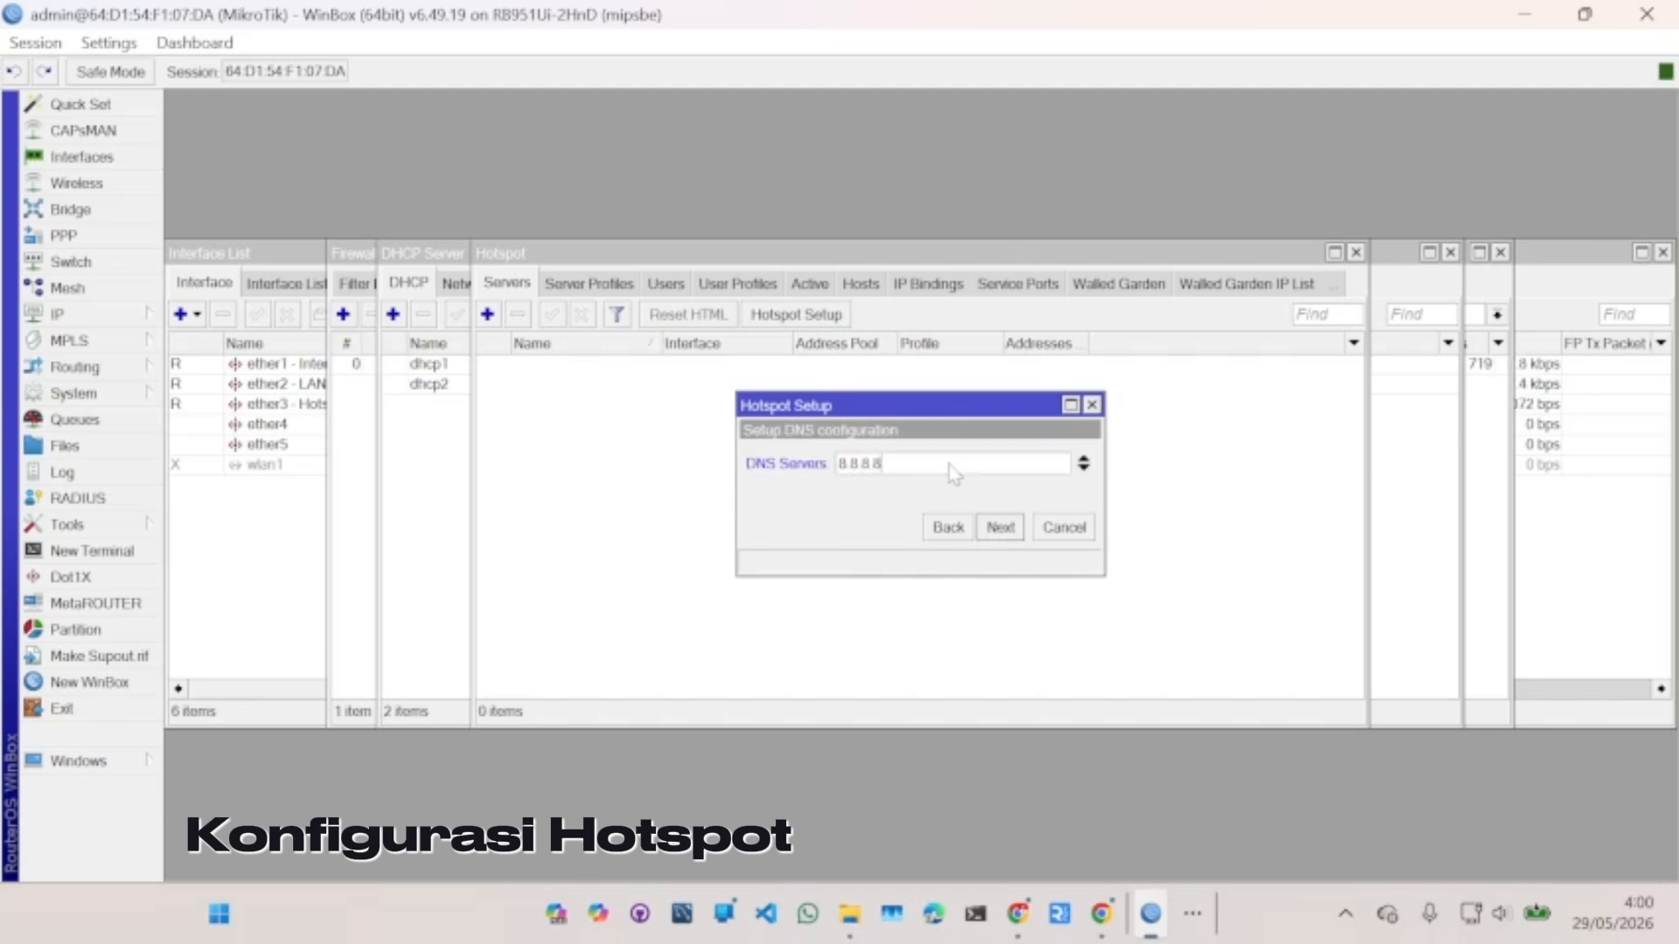
pyautogui.click(999, 528)
pyautogui.click(999, 528)
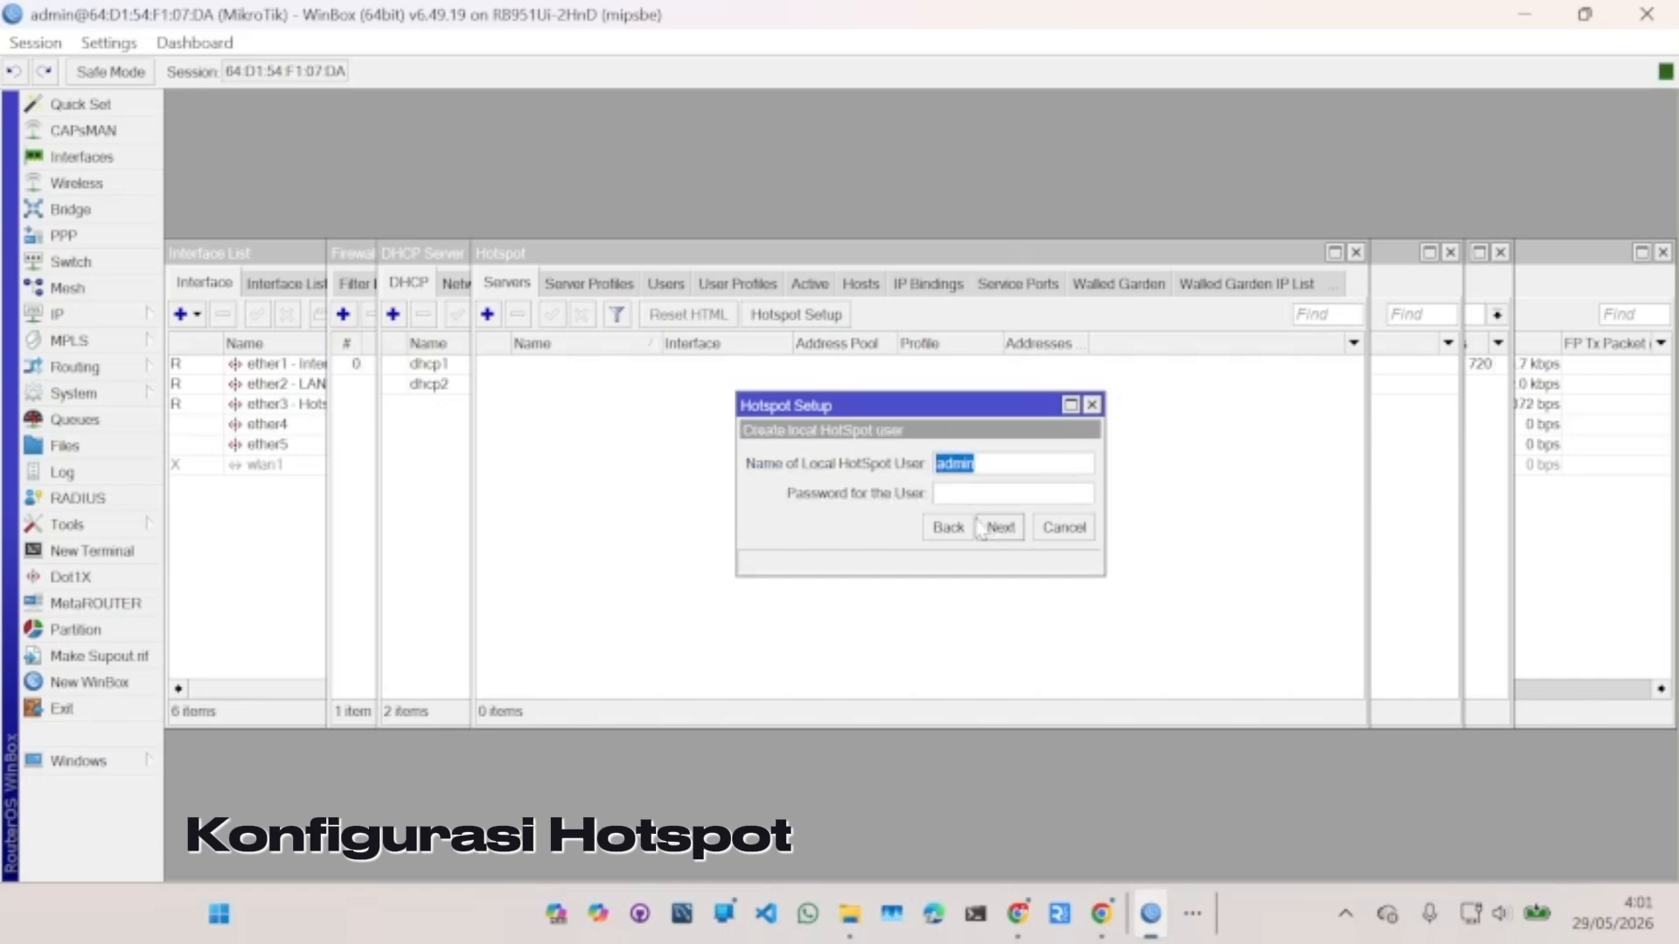
pyautogui.click(997, 494)
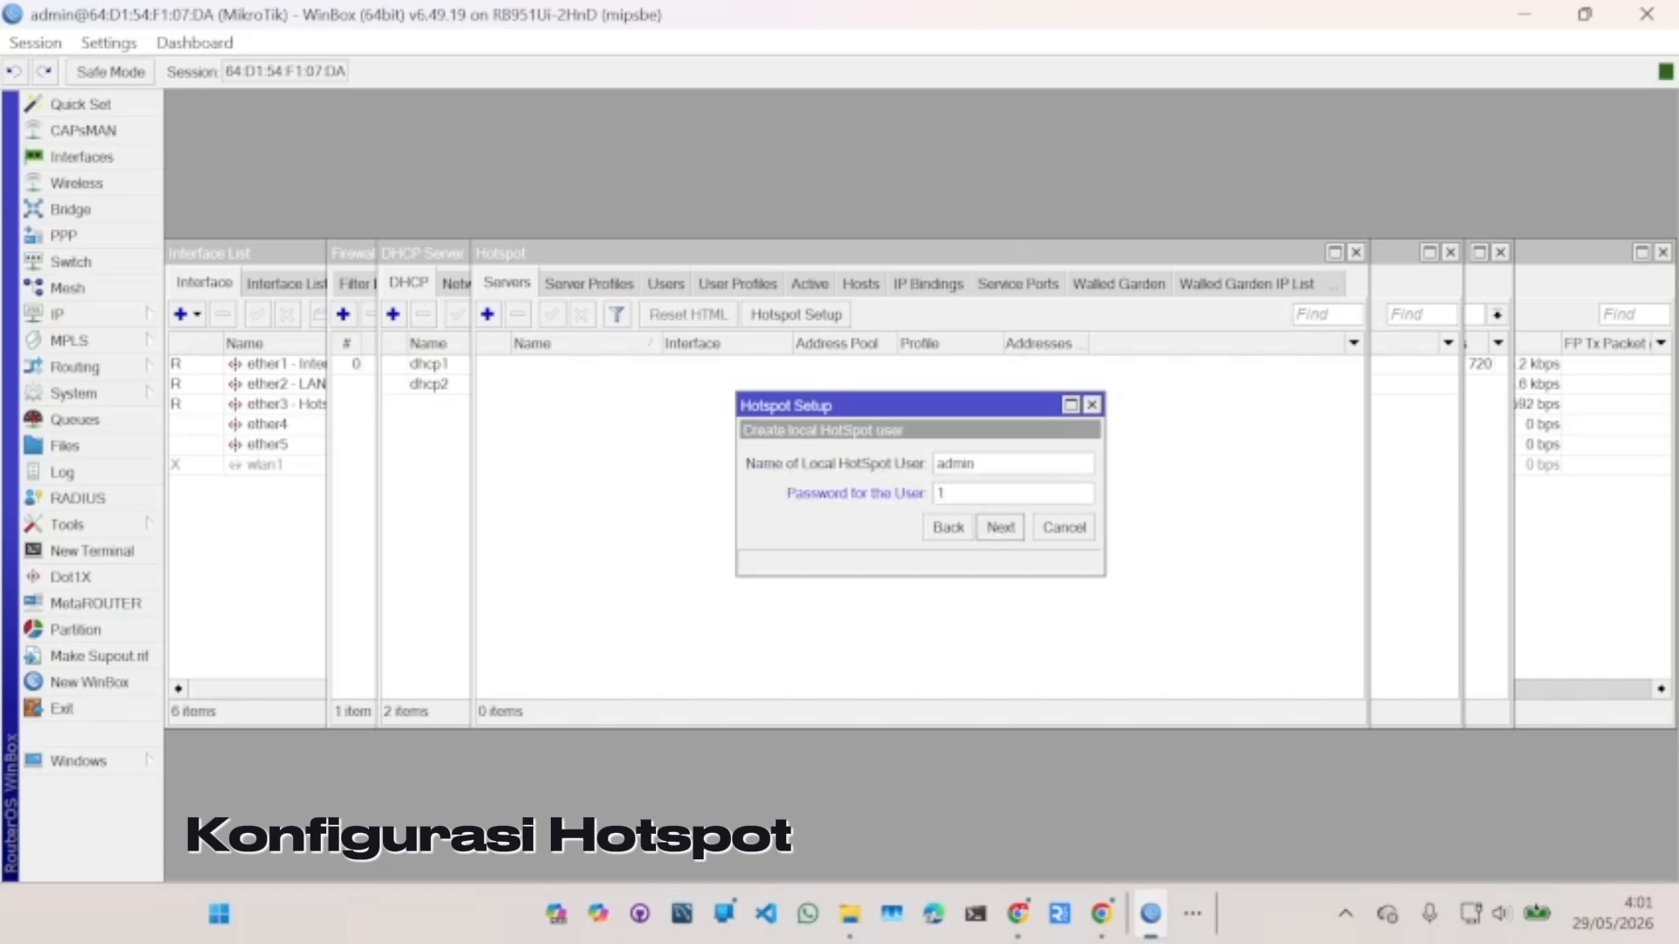
pyautogui.click(993, 527)
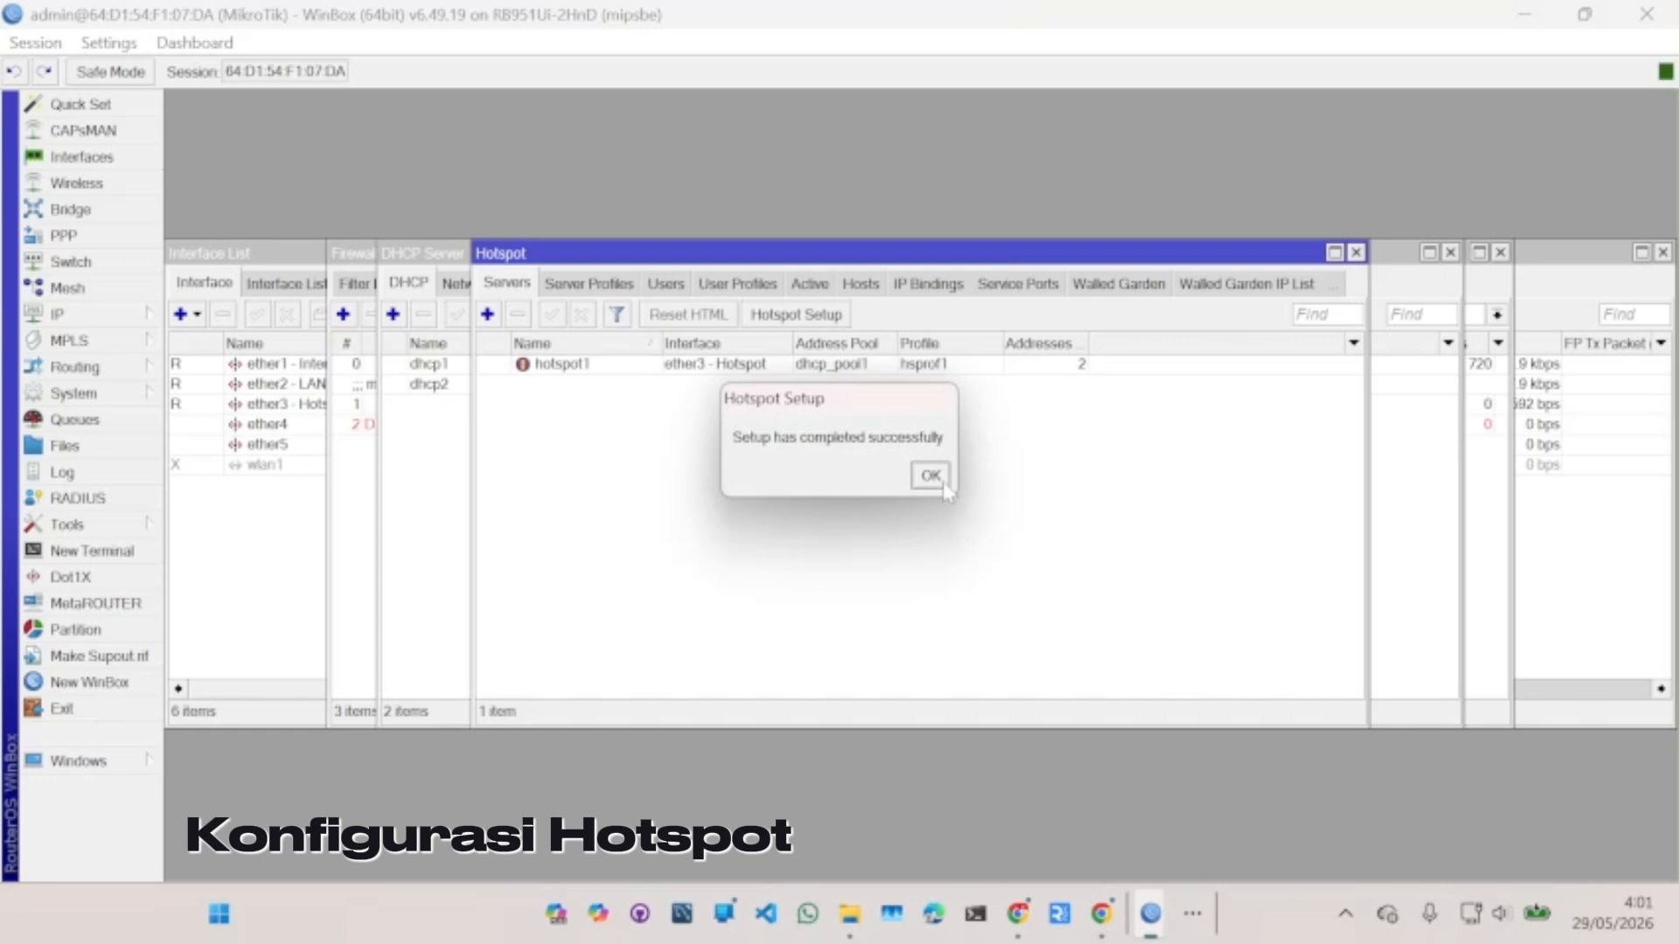
pyautogui.click(929, 477)
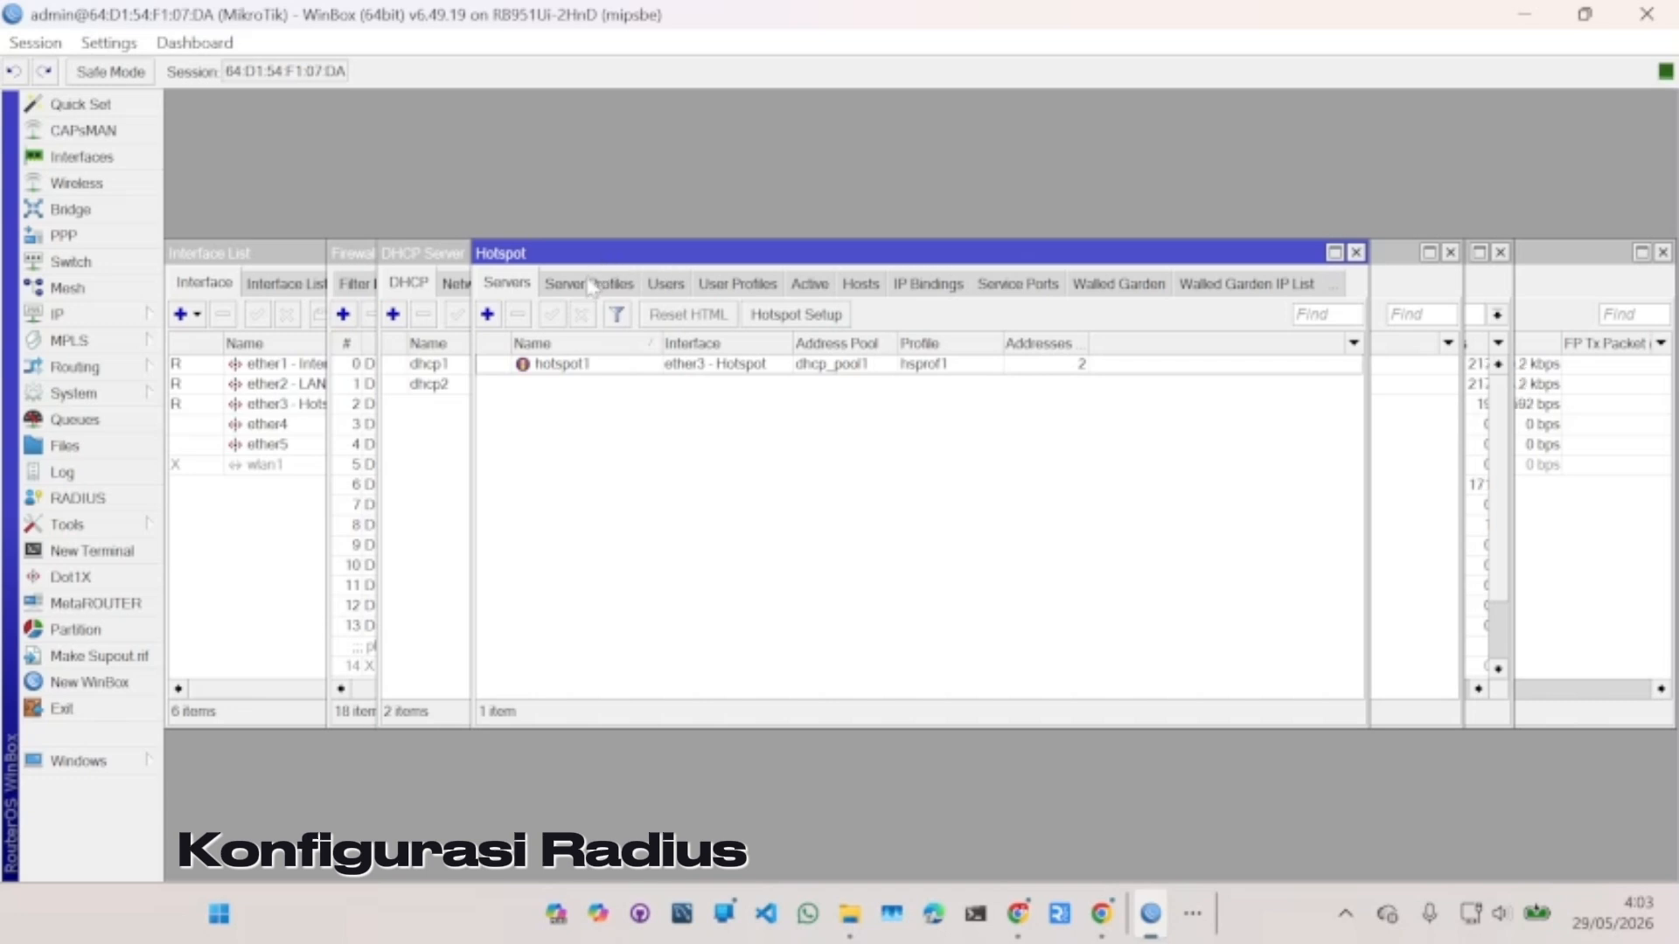
# - Enable Use RADIUS on the hotspot server profile hsprof1
pyautogui.click(591, 288)
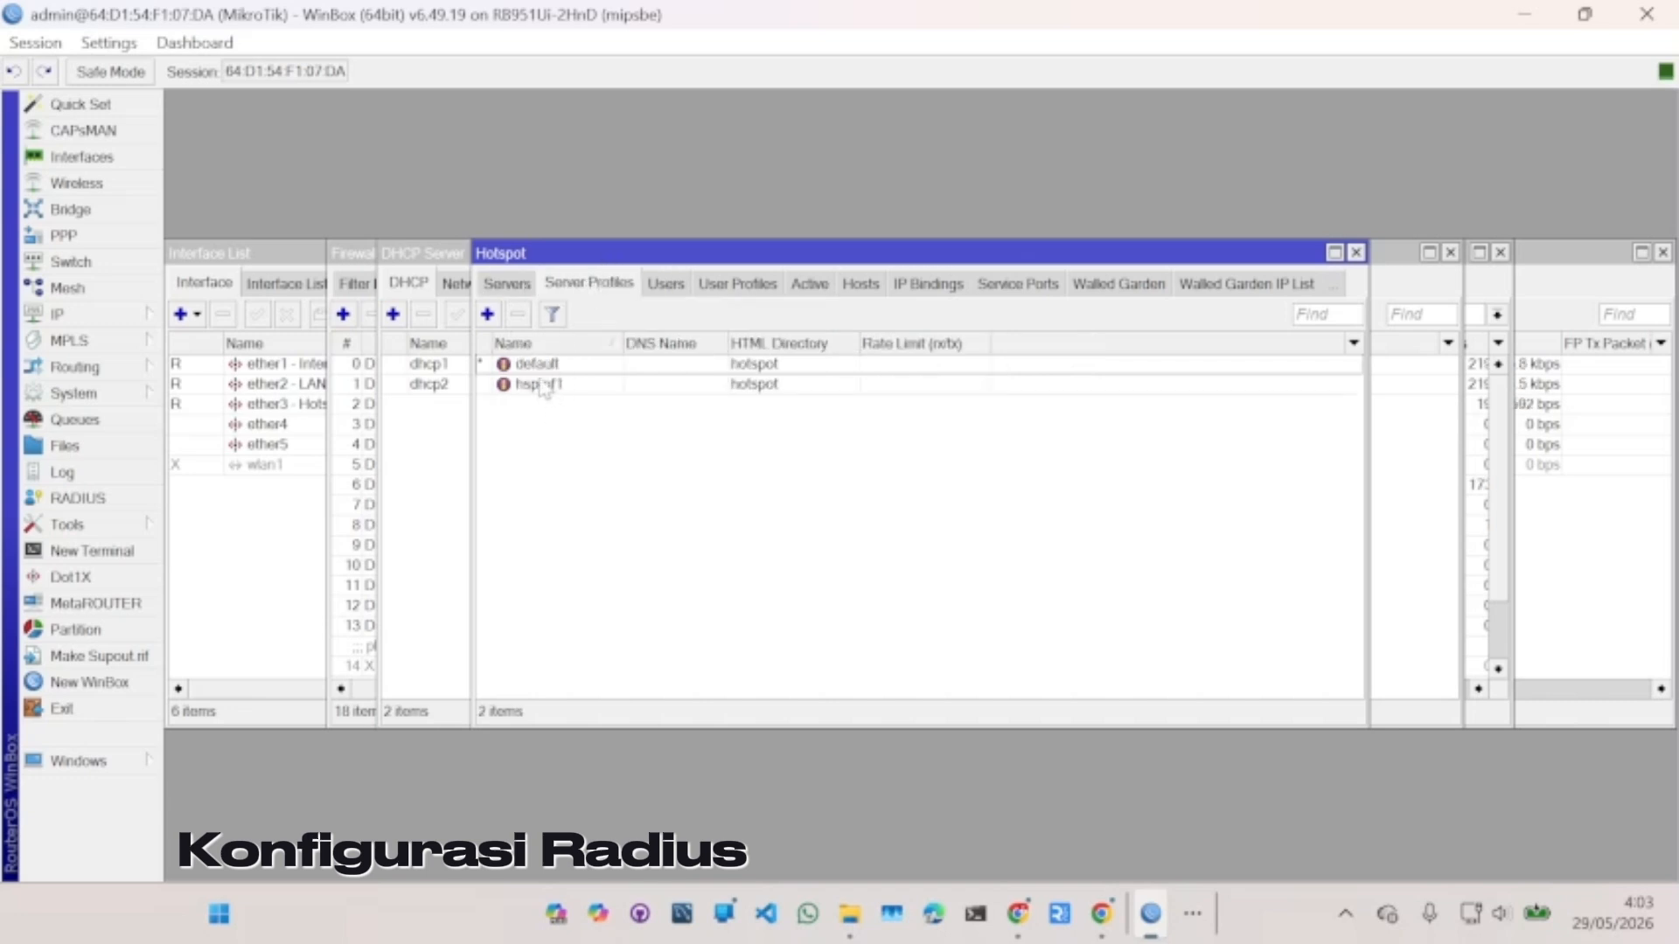
pyautogui.doubleClick(542, 385)
pyautogui.click(766, 304)
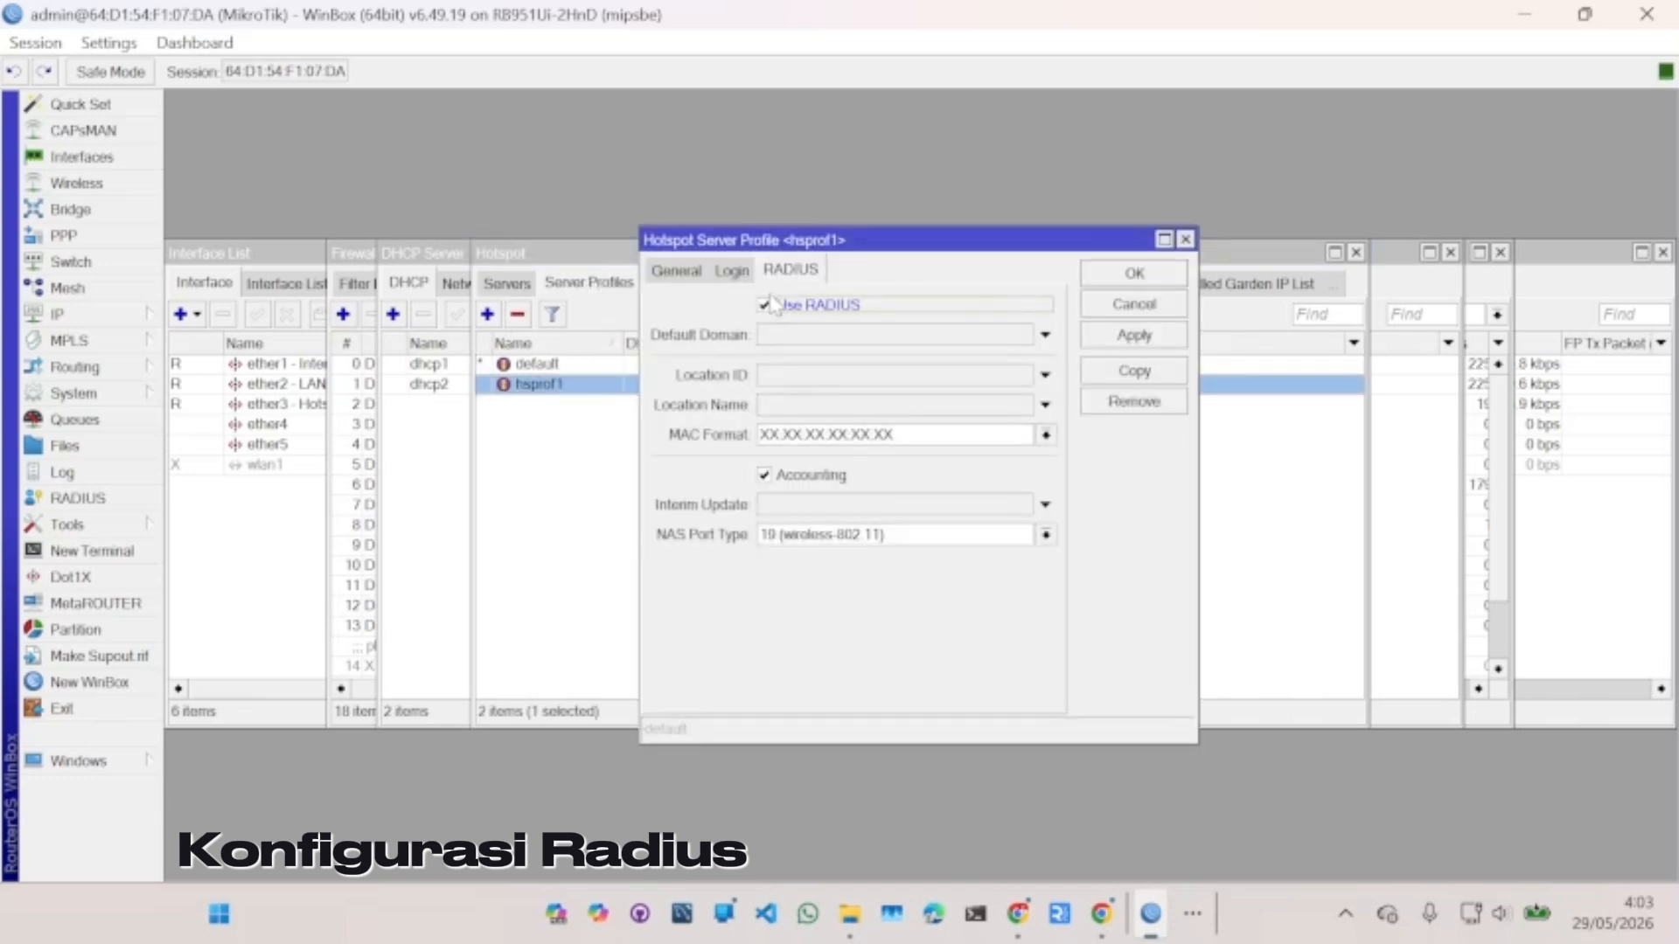
pyautogui.click(1134, 275)
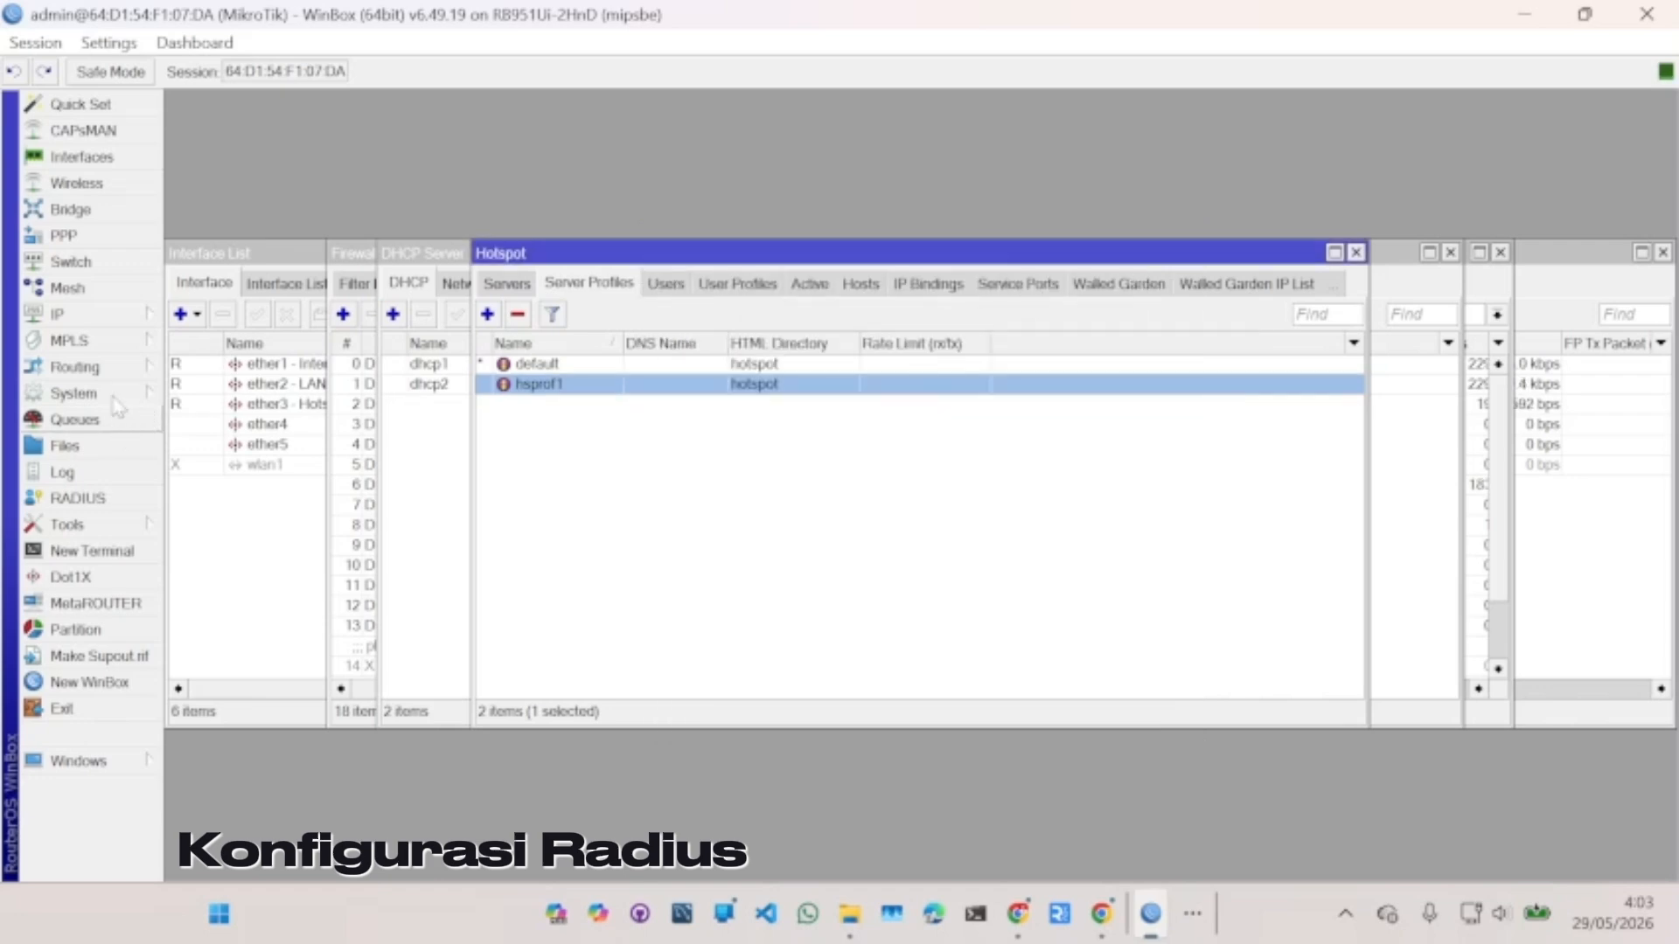
# - Add a RADIUS server for the hotspot service at address 127.0.0.1
pyautogui.click(77, 498)
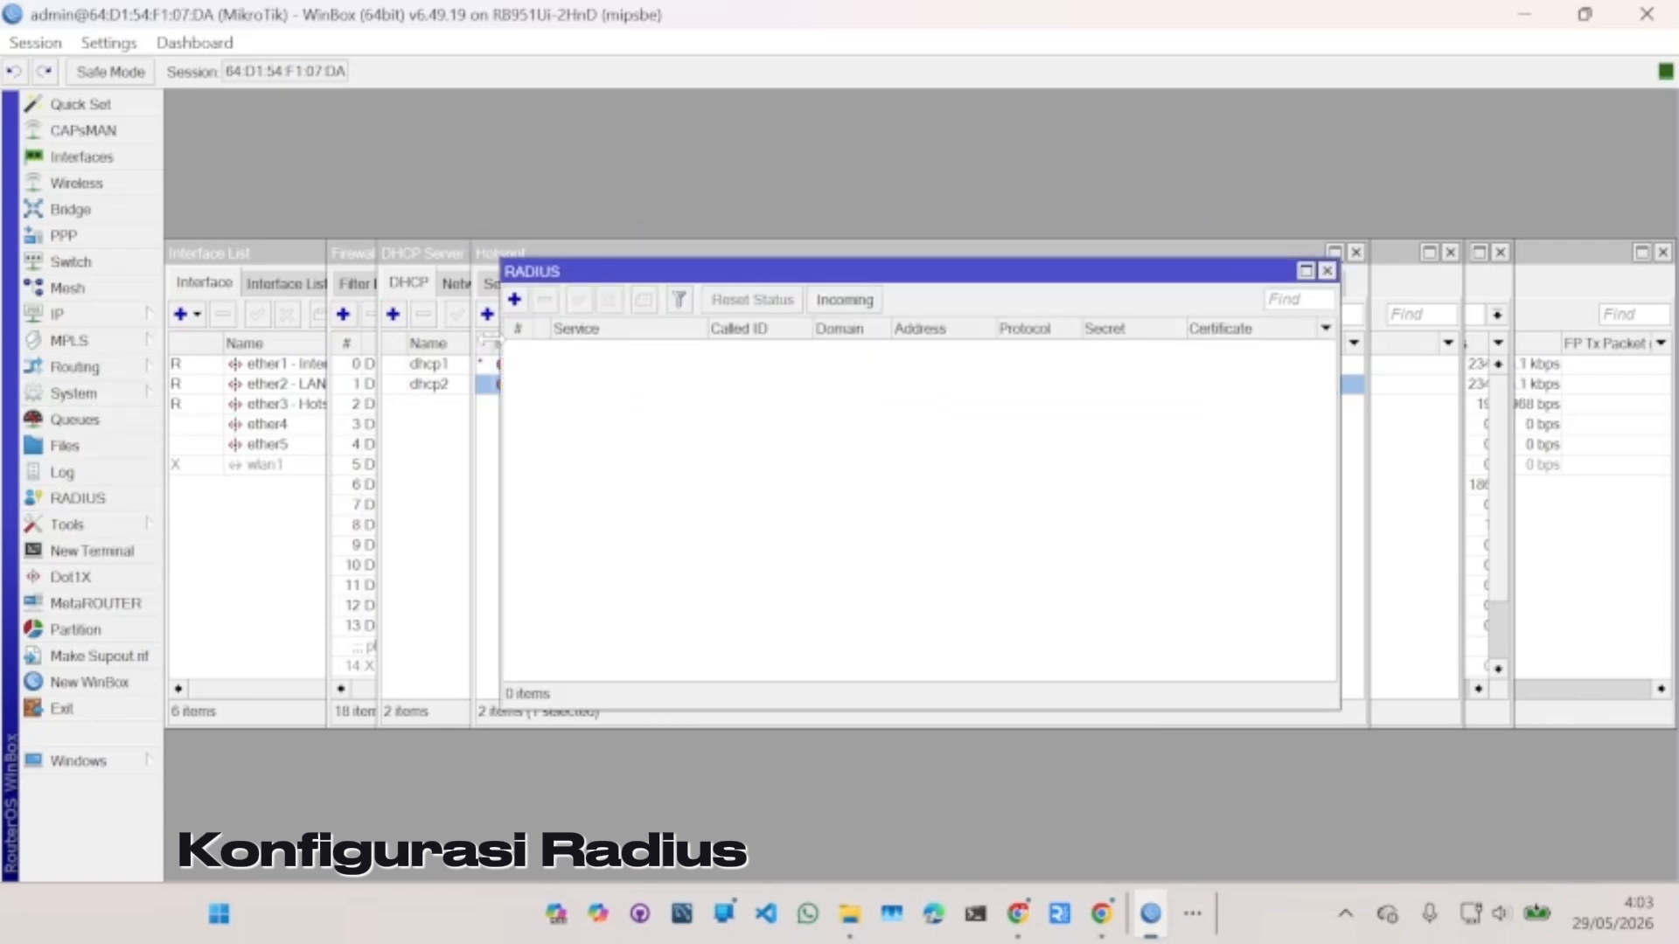
pyautogui.click(514, 300)
pyautogui.click(832, 275)
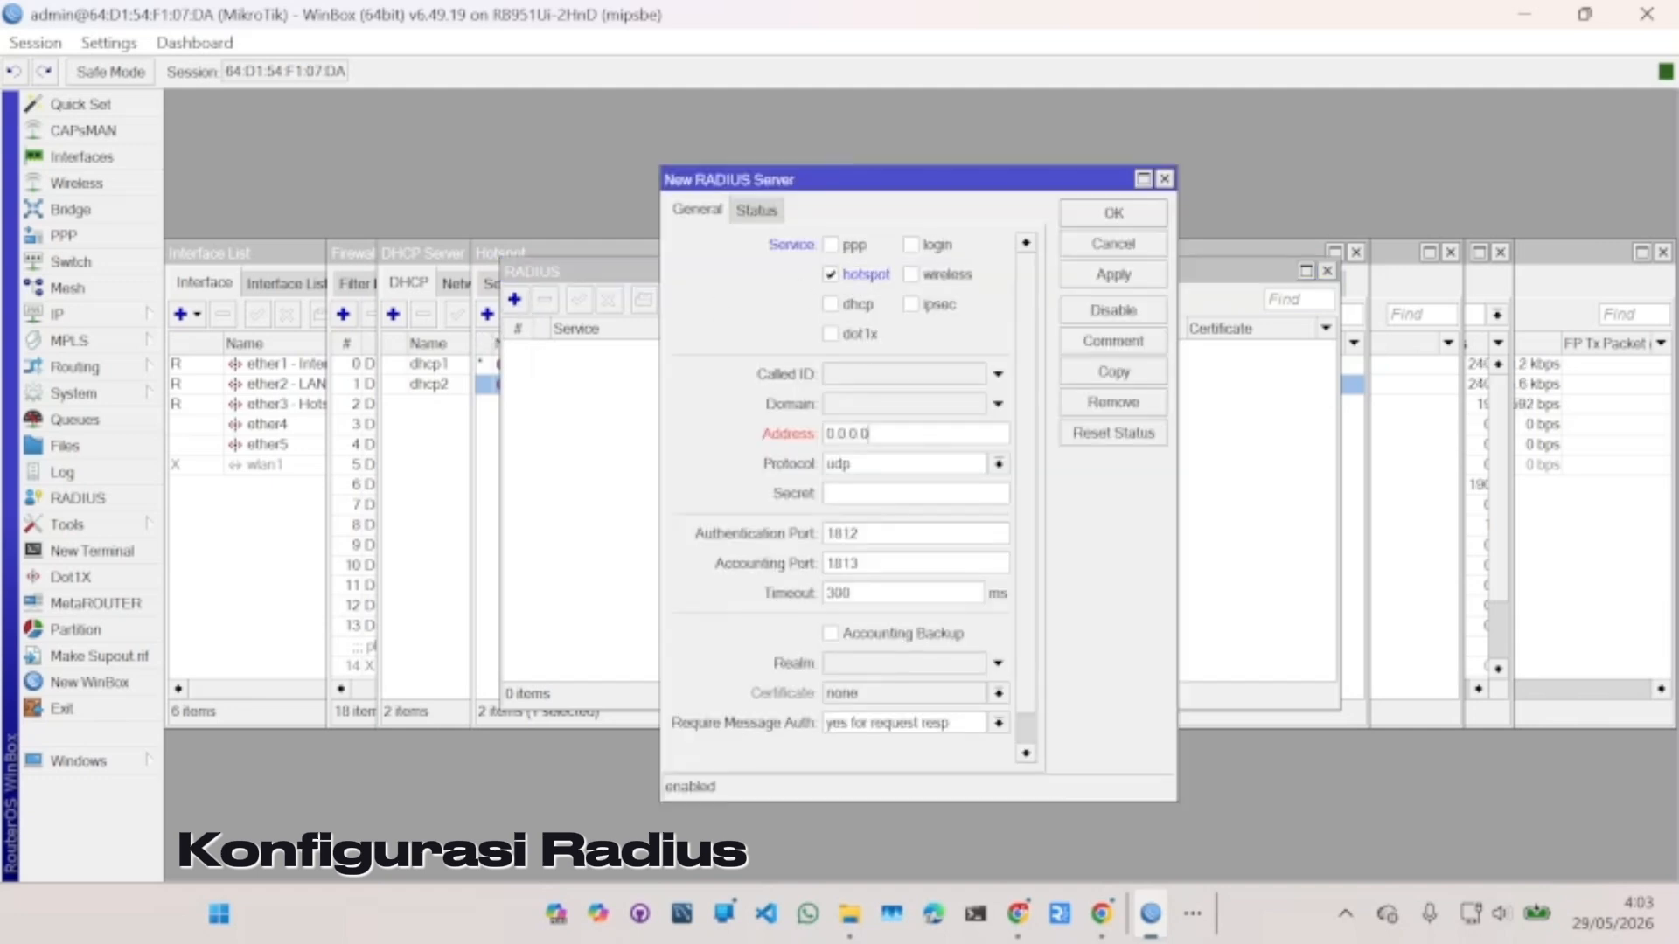
pyautogui.doubleClick(844, 434)
pyautogui.write('127.')
pyautogui.click(945, 731)
# - Set the RADIUS message authentication option, then upload both .npk packages from Downloads\Praktek Mikrotik
pyautogui.click(947, 748)
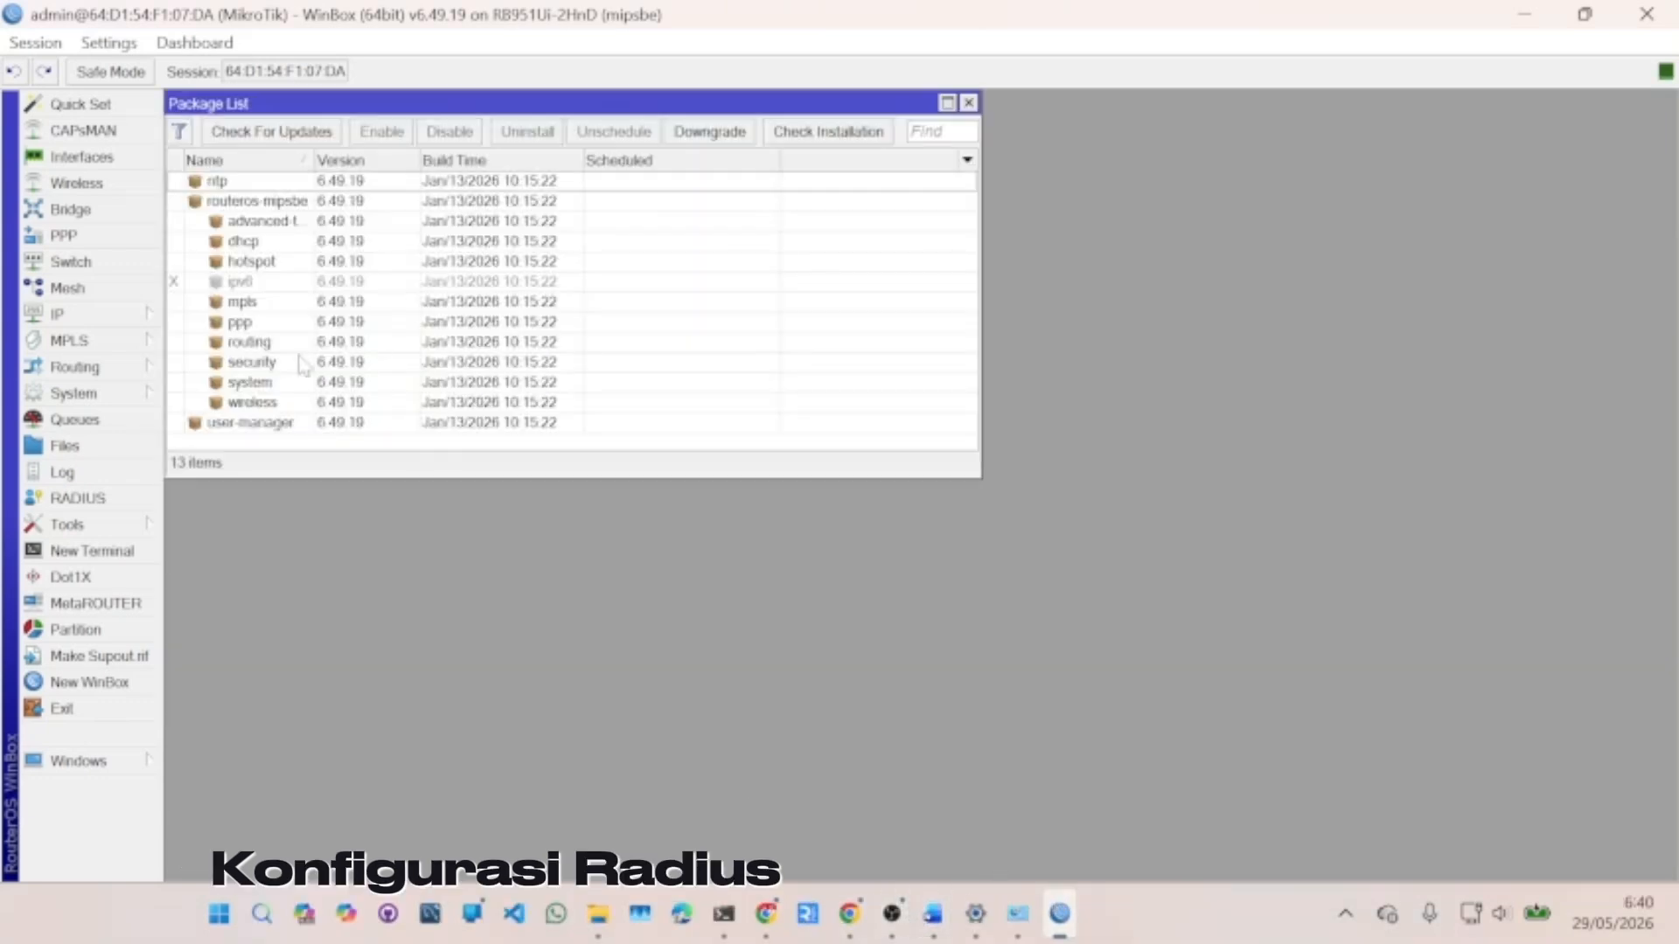
pyautogui.click(65, 446)
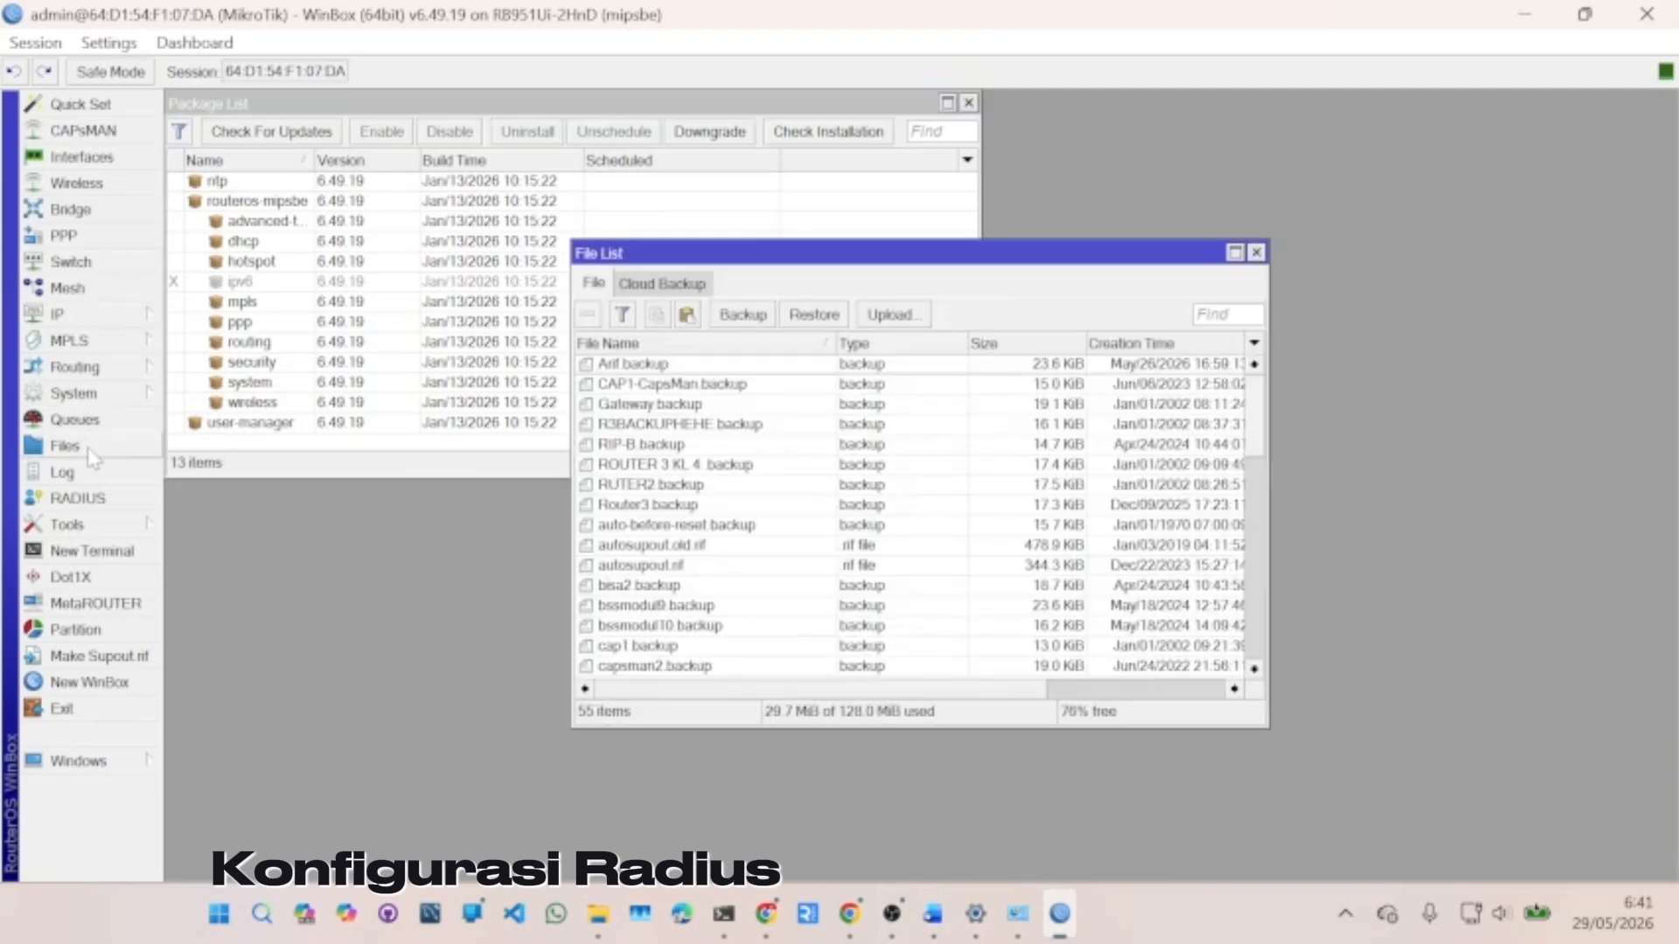
pyautogui.click(885, 317)
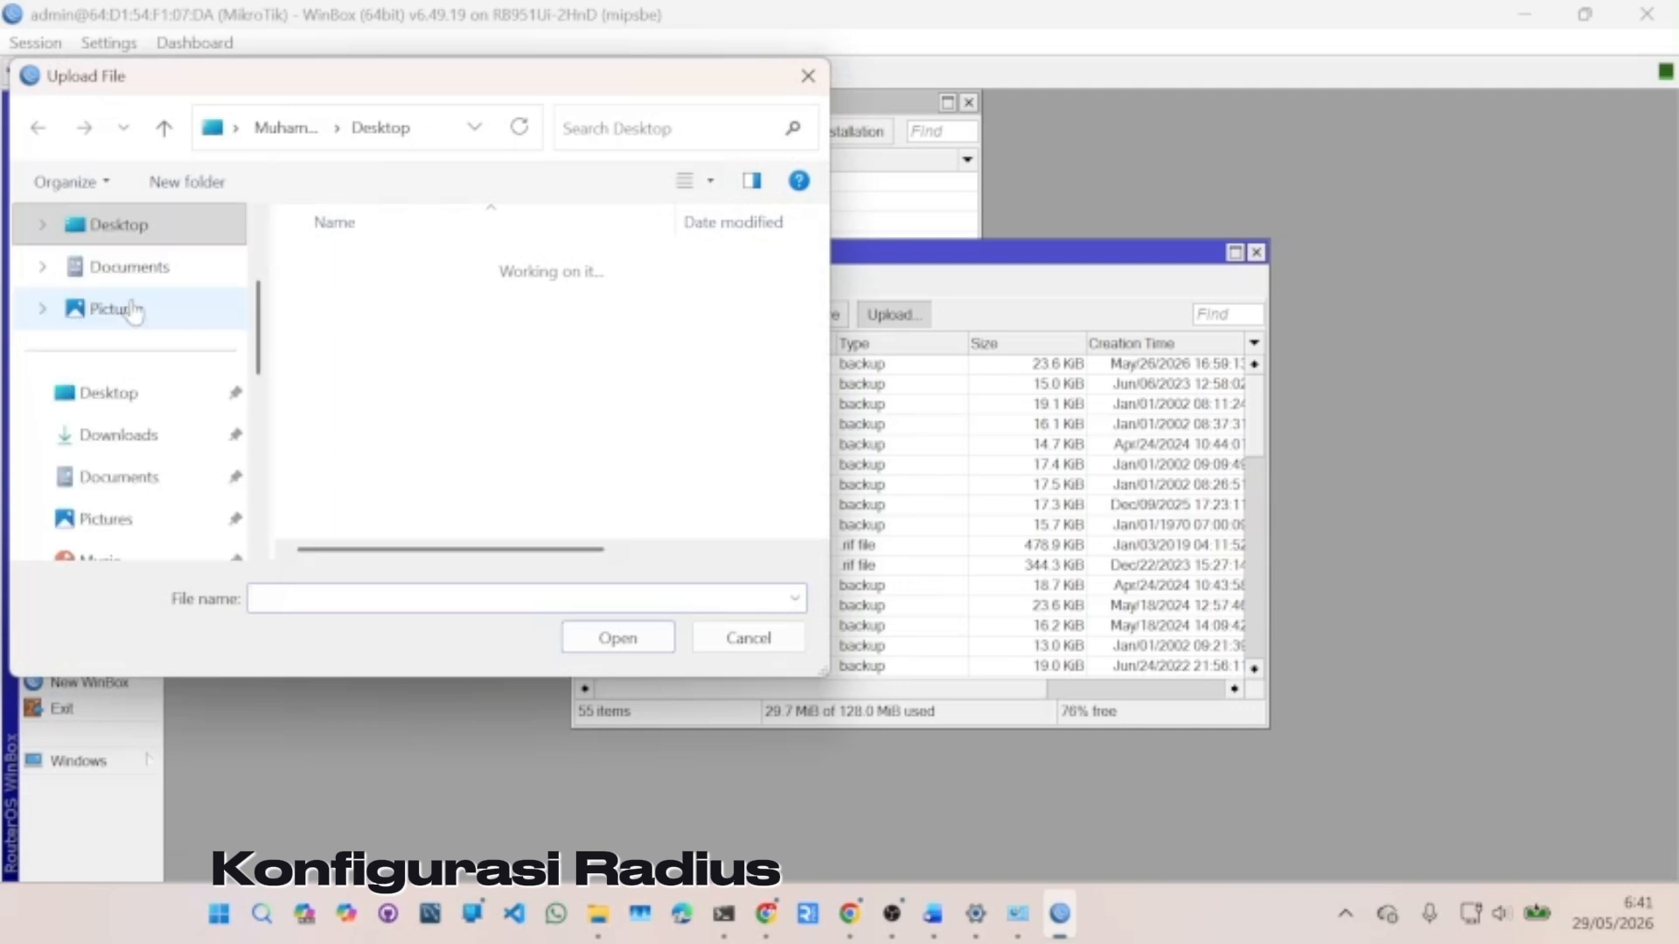
pyautogui.click(121, 445)
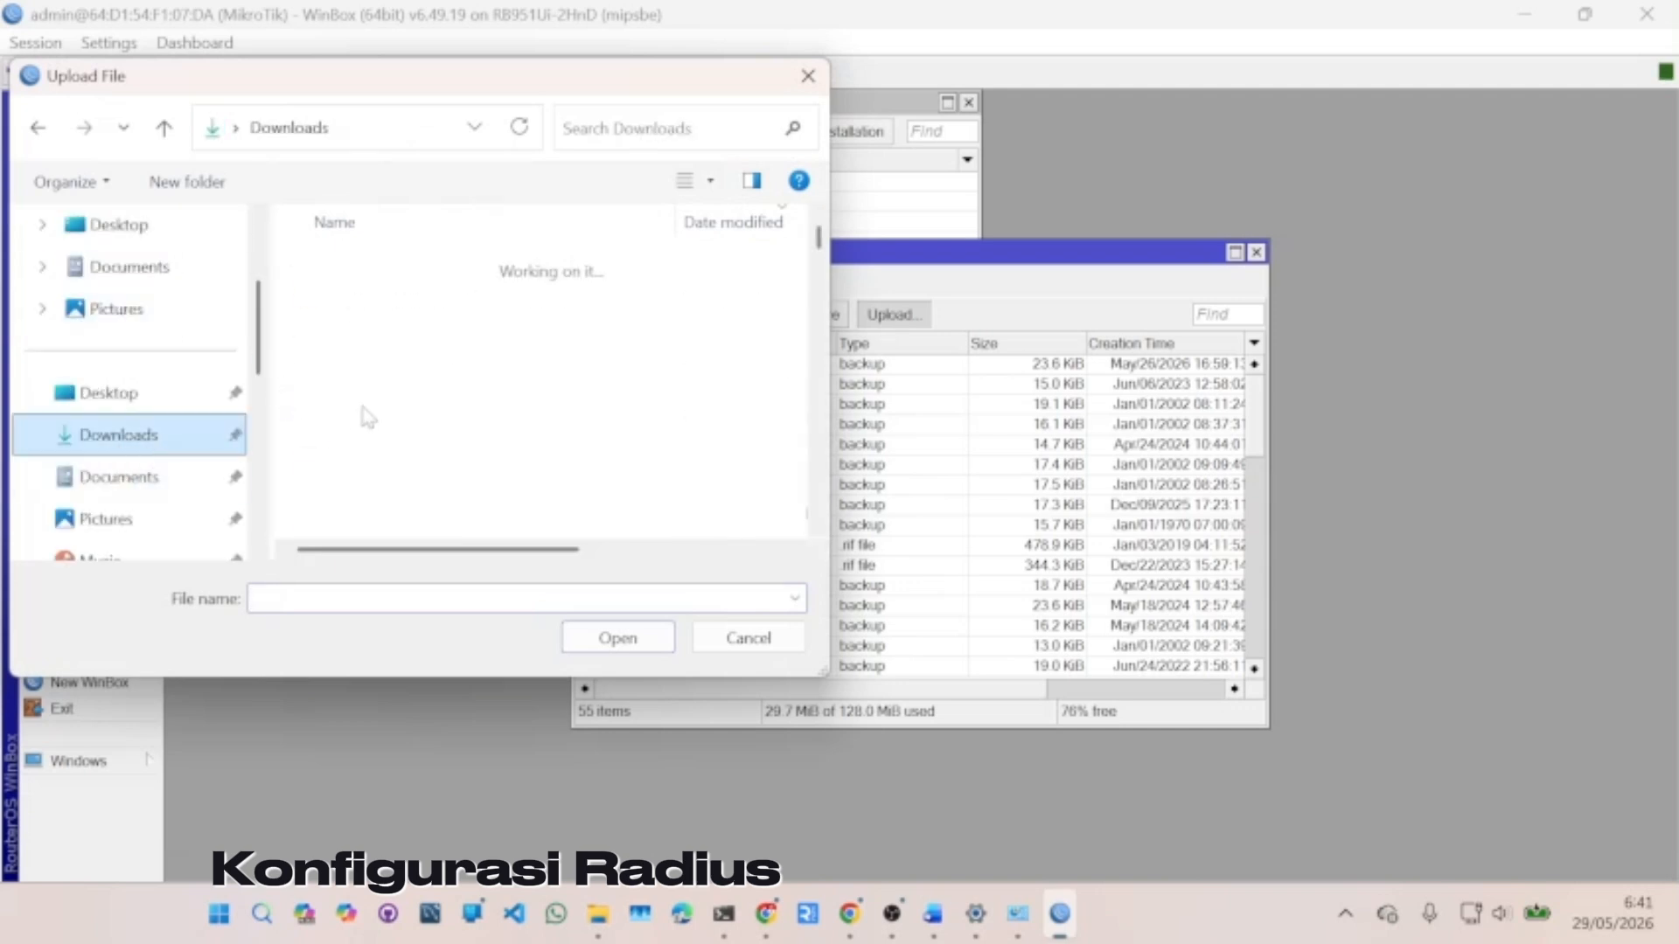
pyautogui.click(382, 420)
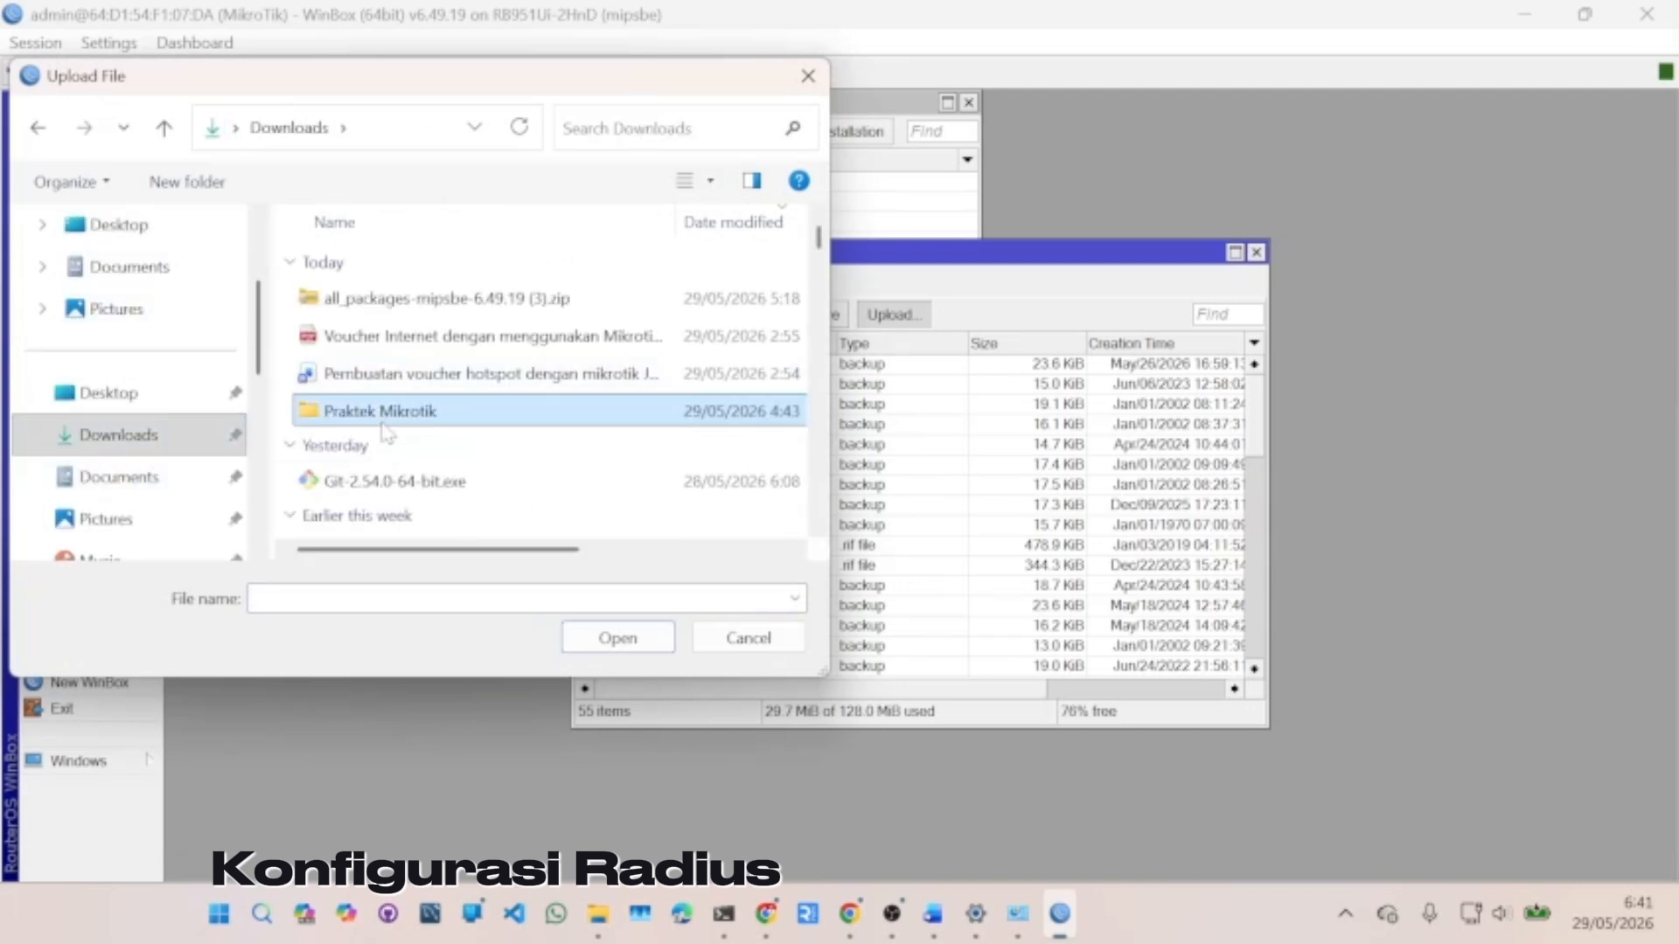
pyautogui.doubleClick(381, 420)
pyautogui.moveTo(473, 406); pyautogui.dragTo(399, 308)
pyautogui.click(619, 638)
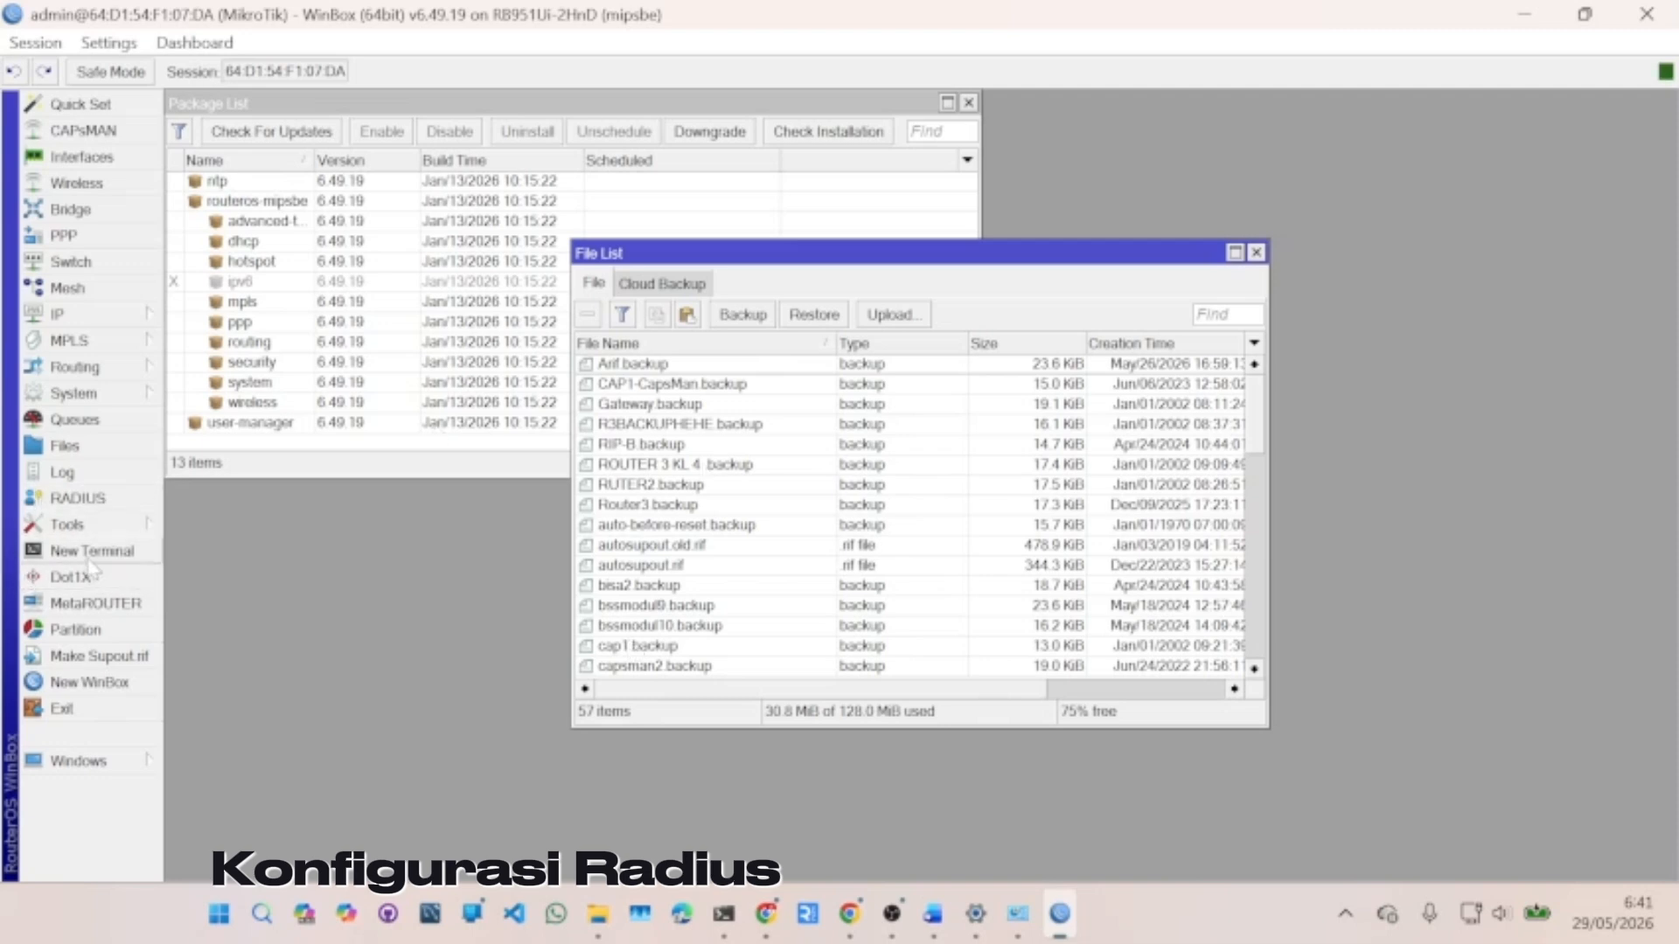
# - Reboot the router via System > Reboot so the uploaded packages install
pyautogui.click(77, 398)
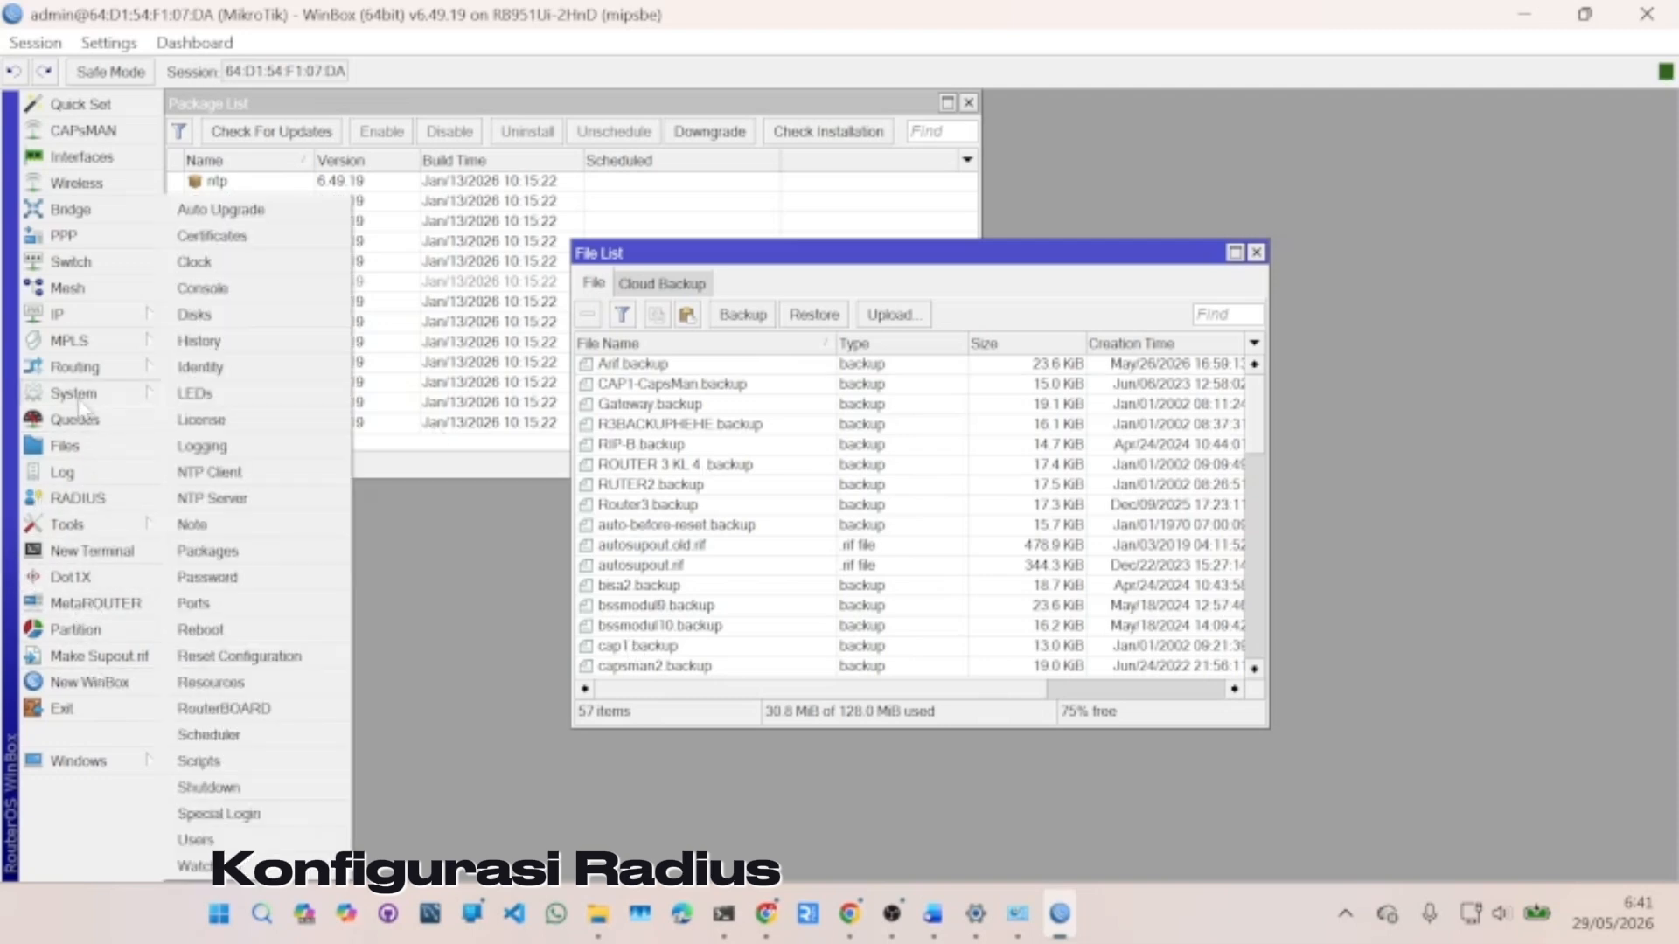
pyautogui.click(211, 631)
pyautogui.click(891, 479)
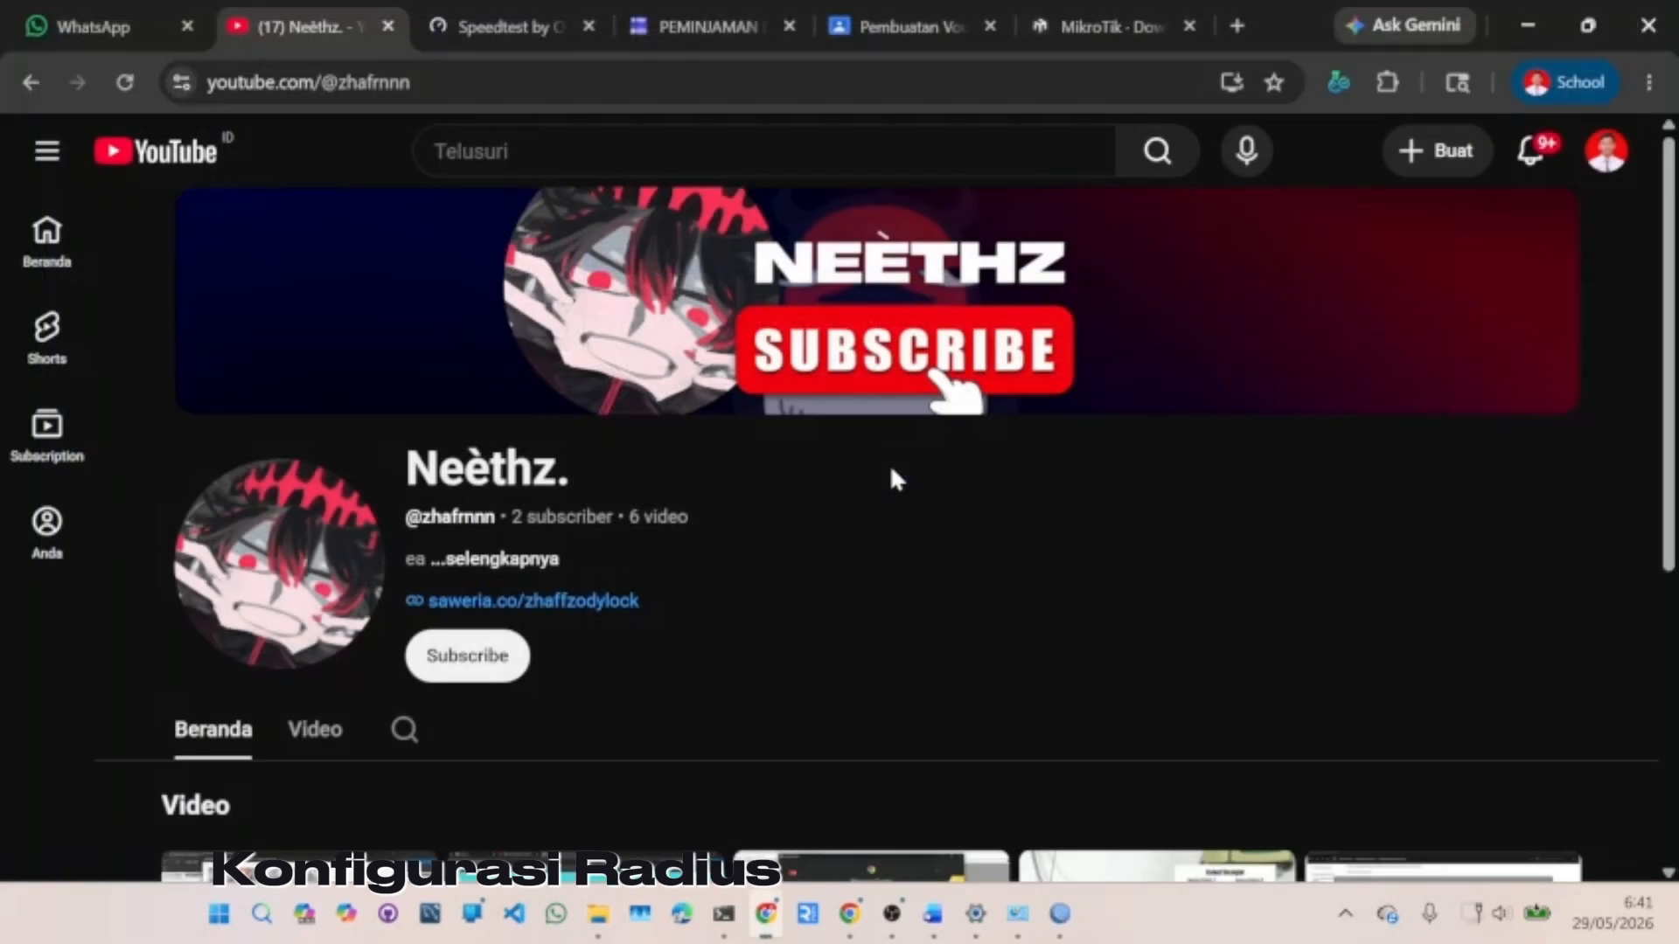
# - Cancel the auto-reconnect, refresh Neighbors until the router reappears, and connect to 192.168.1.1
pyautogui.click(1059, 914)
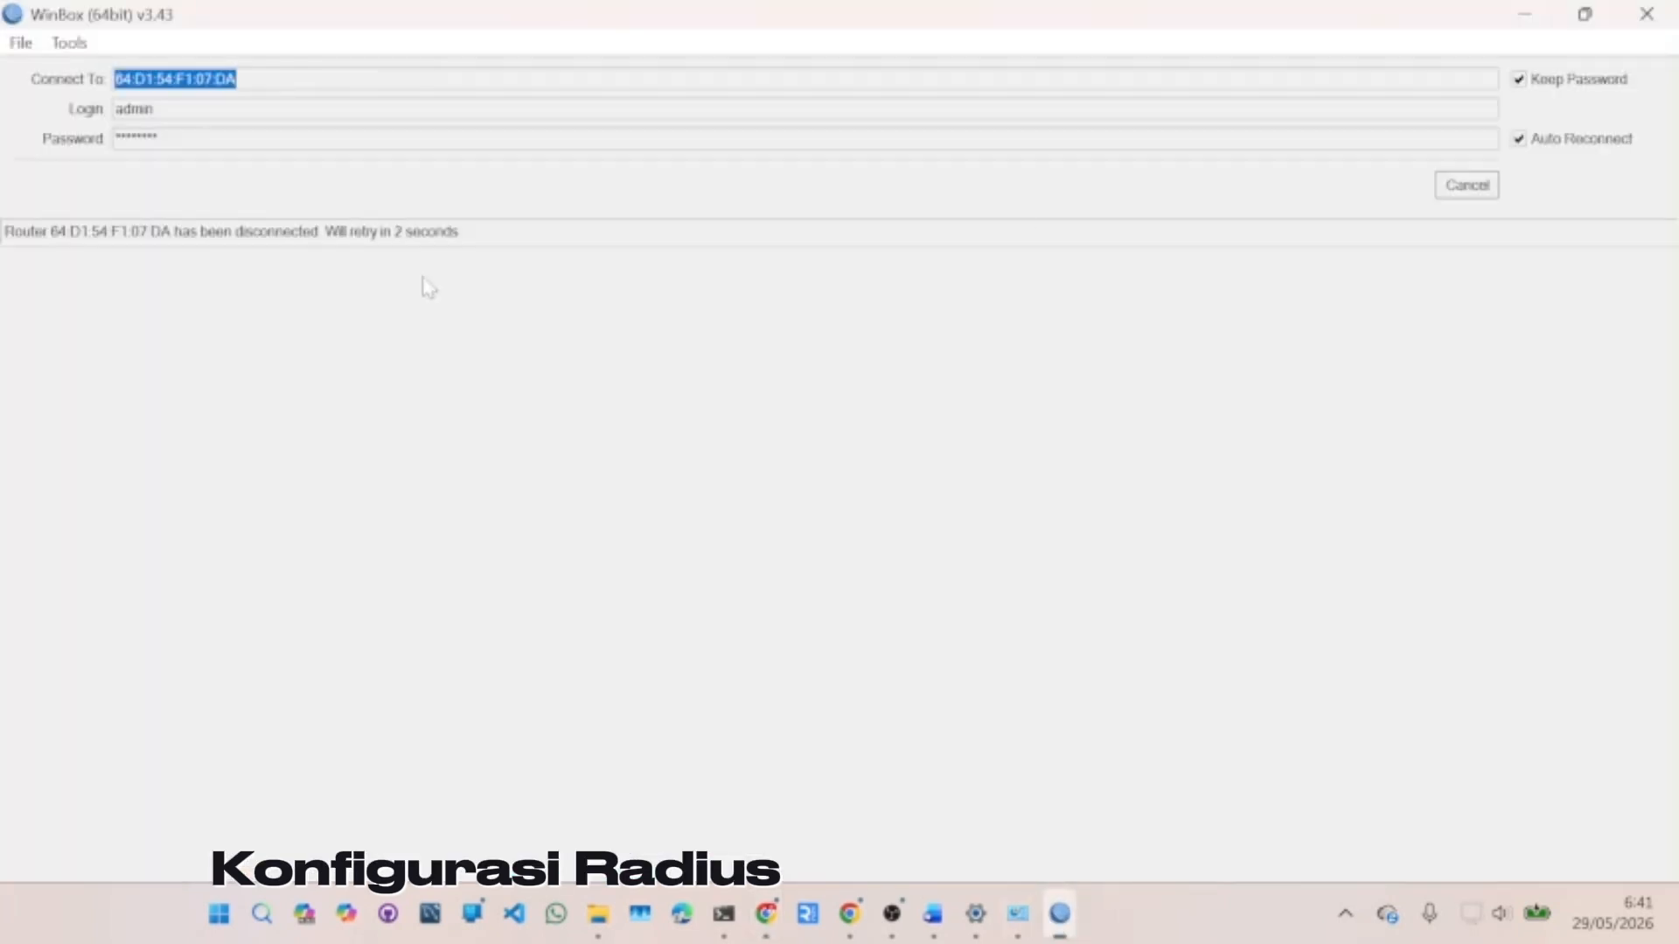
pyautogui.click(1483, 187)
pyautogui.click(86, 302)
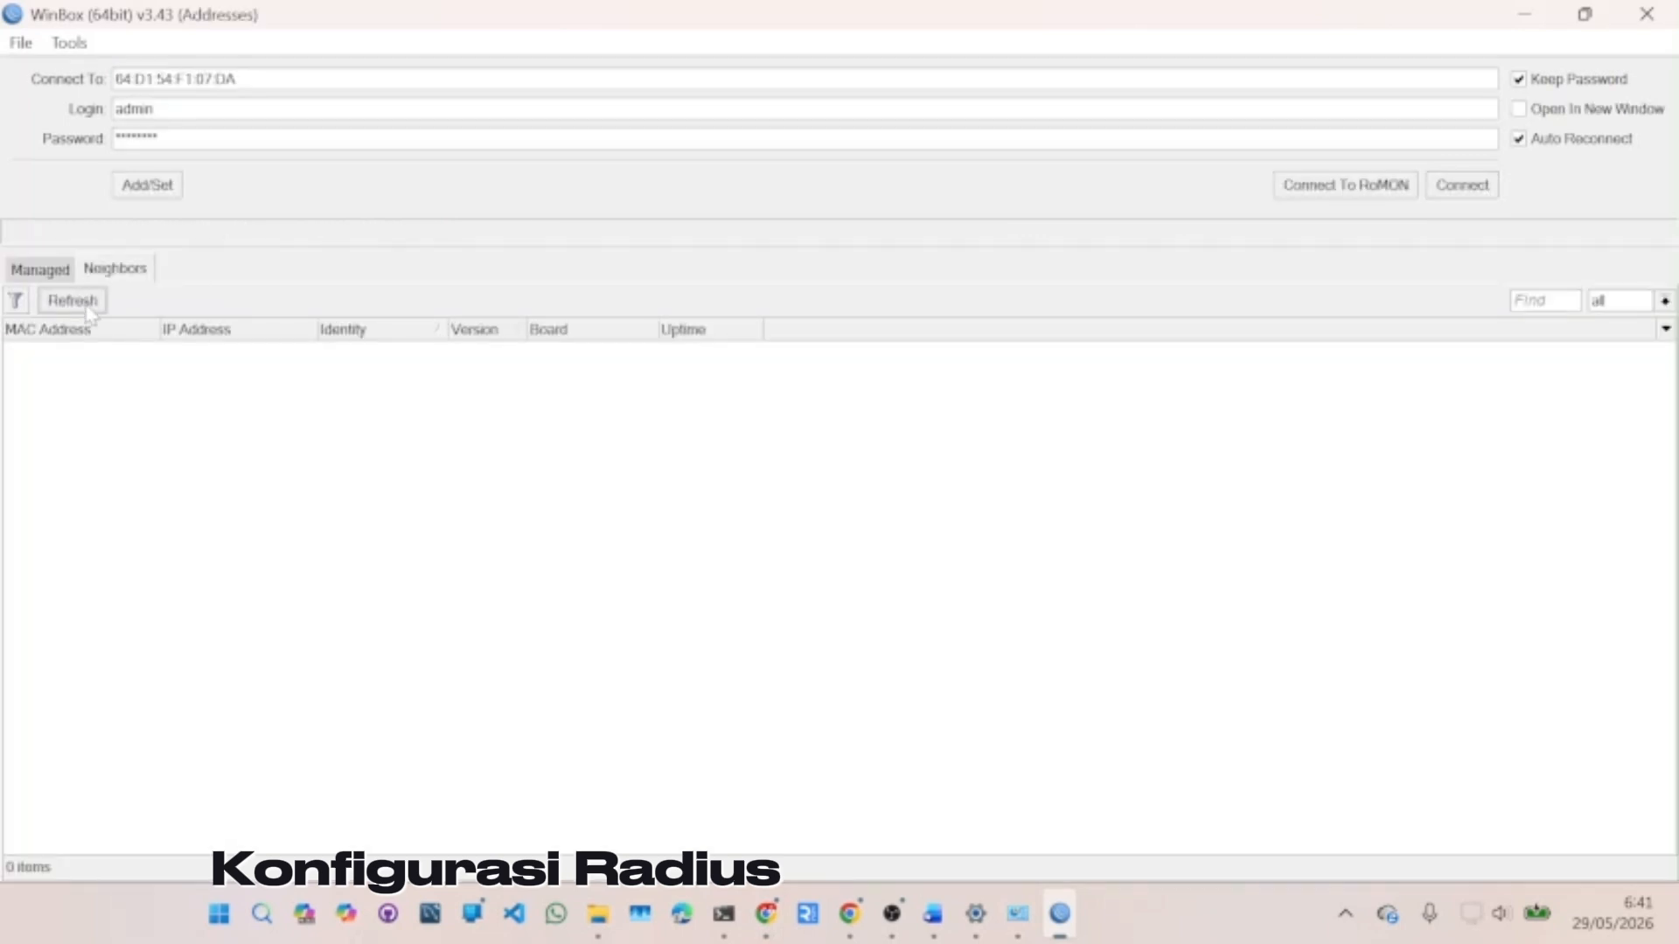
pyautogui.click(89, 313)
pyautogui.click(89, 313)
pyautogui.click(89, 313)
pyautogui.click(89, 313)
pyautogui.click(89, 313)
pyautogui.click(89, 313)
pyautogui.click(79, 312)
pyautogui.click(78, 312)
pyautogui.click(78, 312)
pyautogui.click(79, 312)
pyautogui.click(78, 313)
pyautogui.click(79, 312)
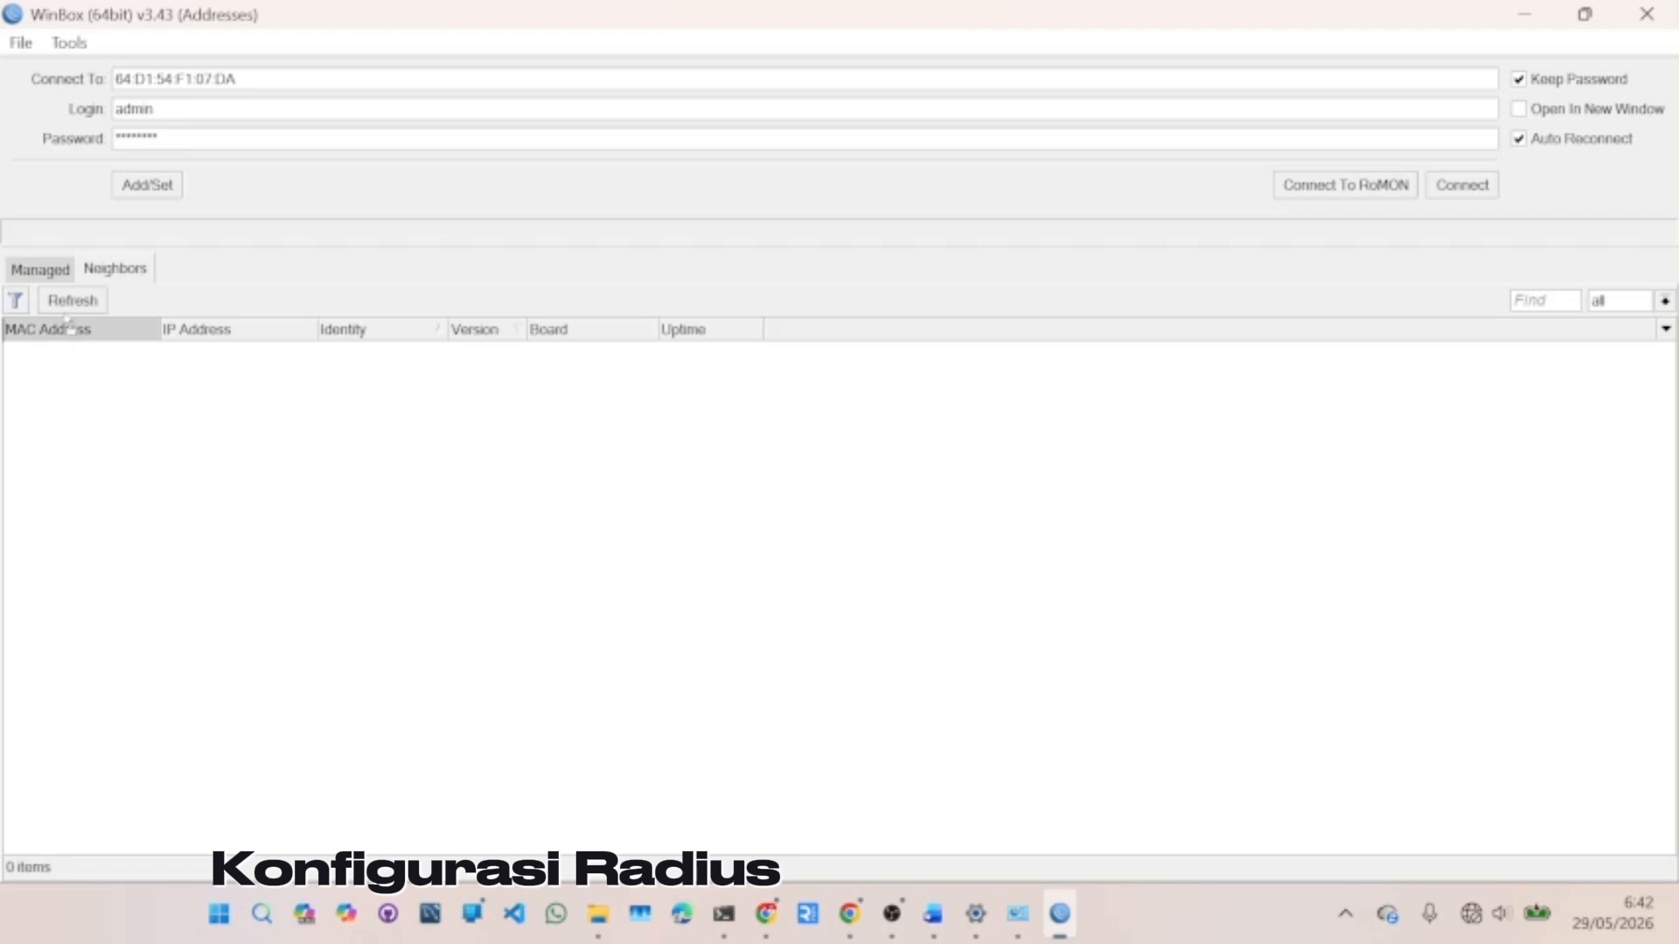
pyautogui.click(77, 306)
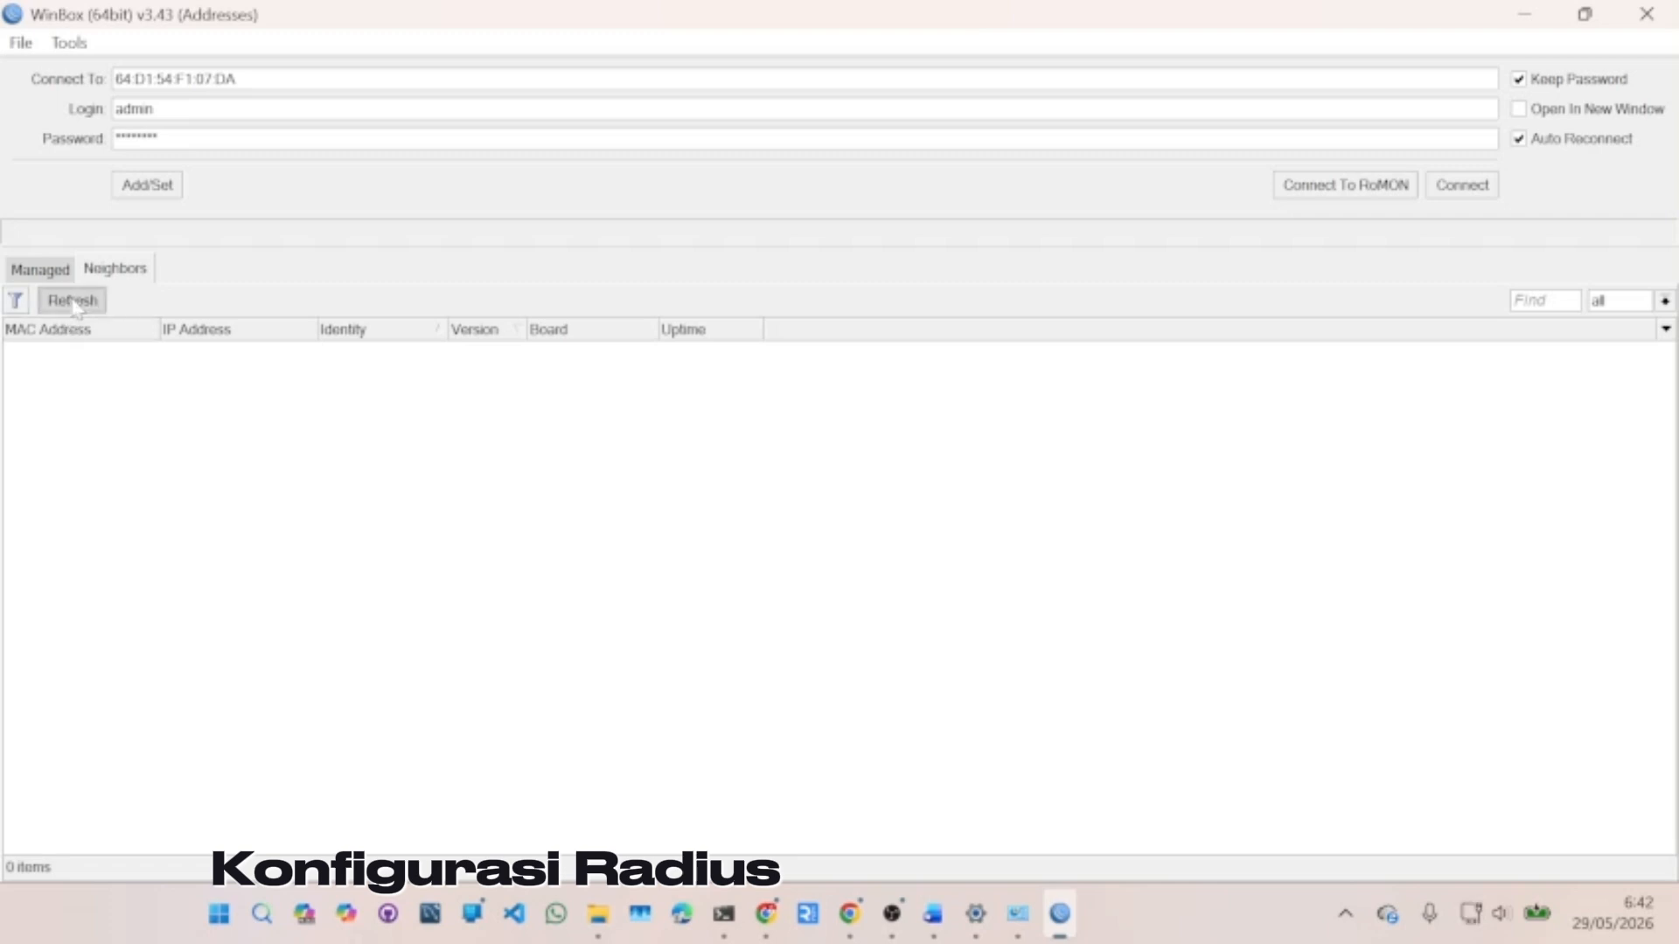
pyautogui.click(75, 301)
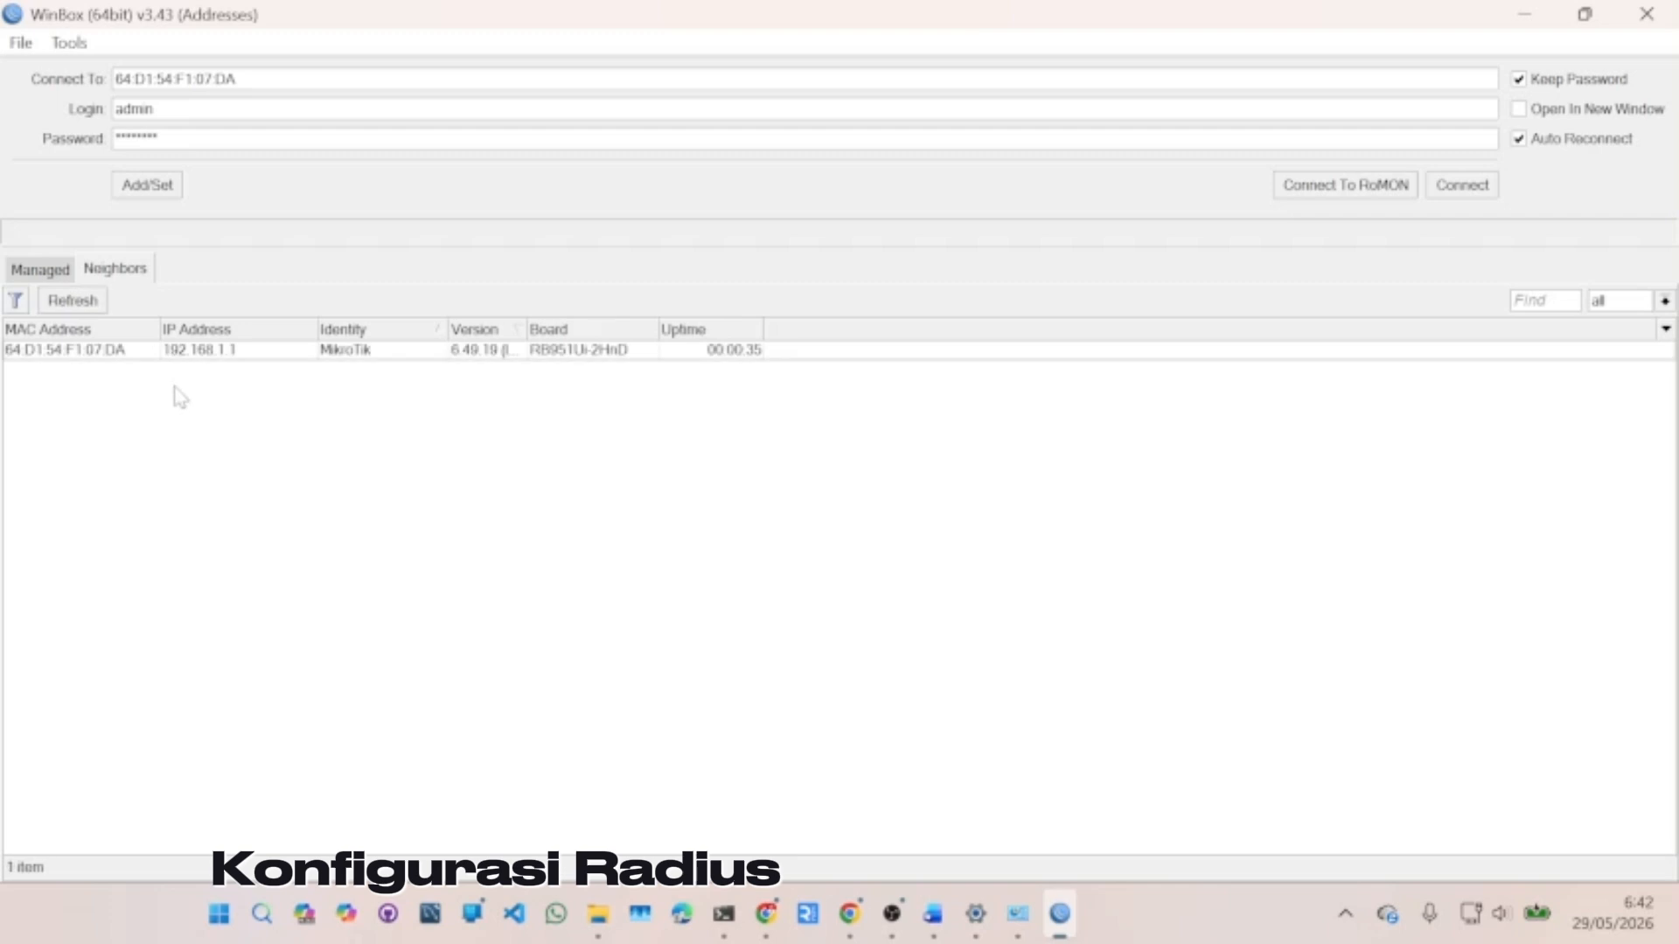
pyautogui.click(123, 354)
pyautogui.click(1469, 188)
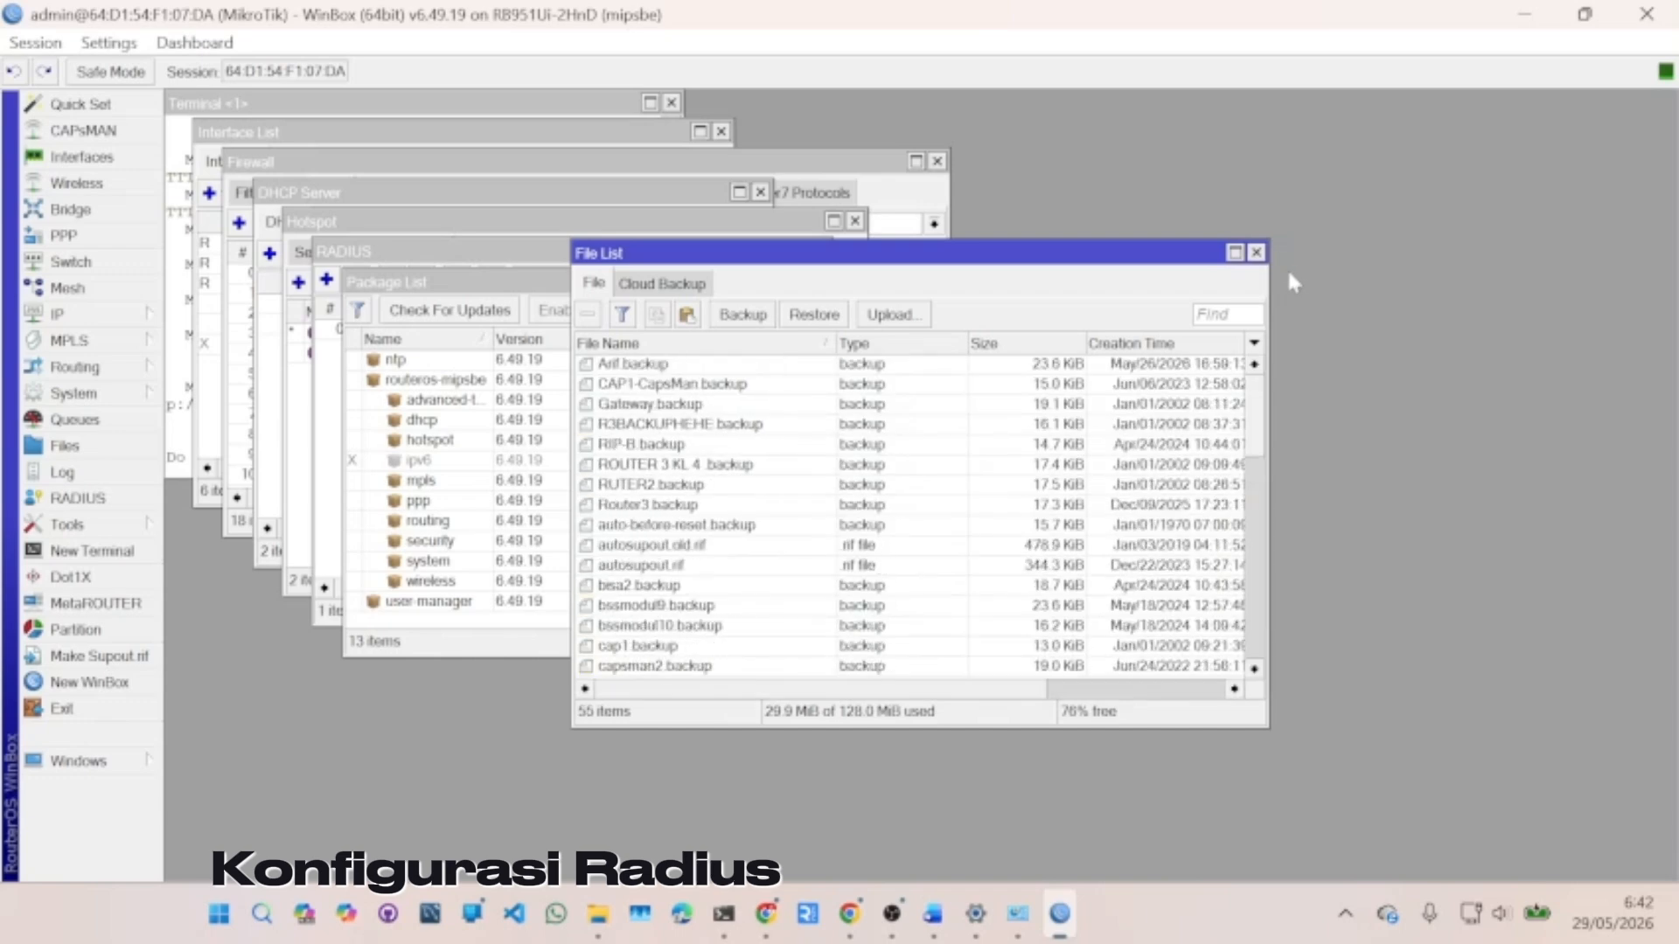
# - Verify in System > Packages that user-manager 6.49.19 is installed, then close the lists
pyautogui.click(1255, 253)
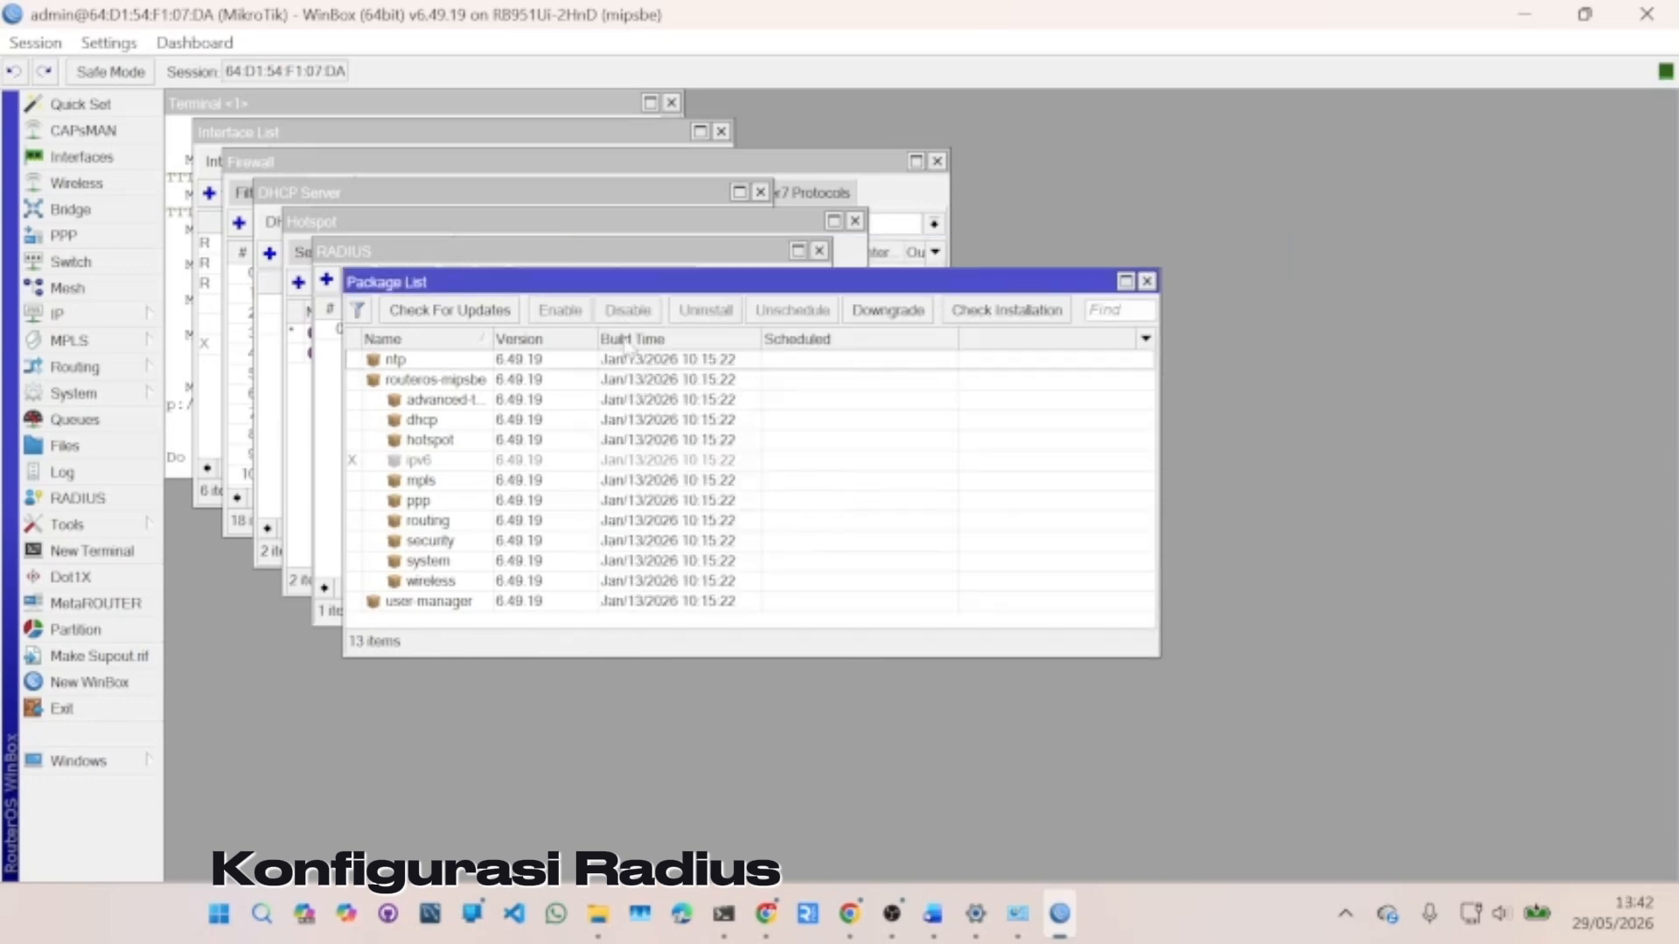
pyautogui.click(70, 394)
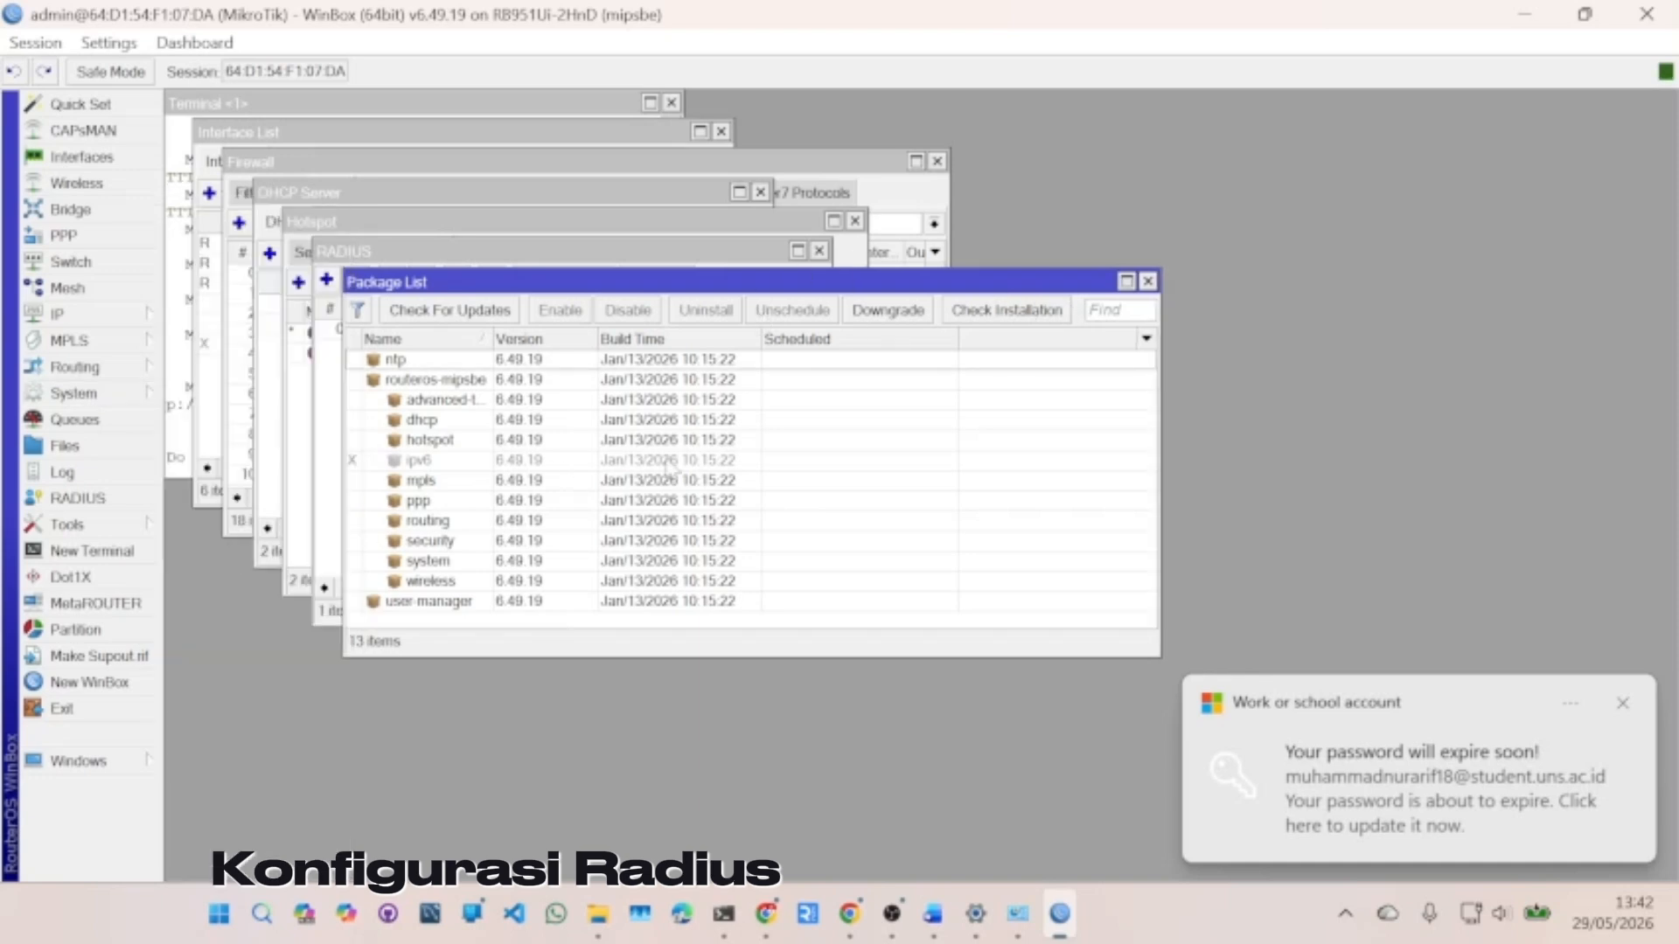
pyautogui.click(439, 365)
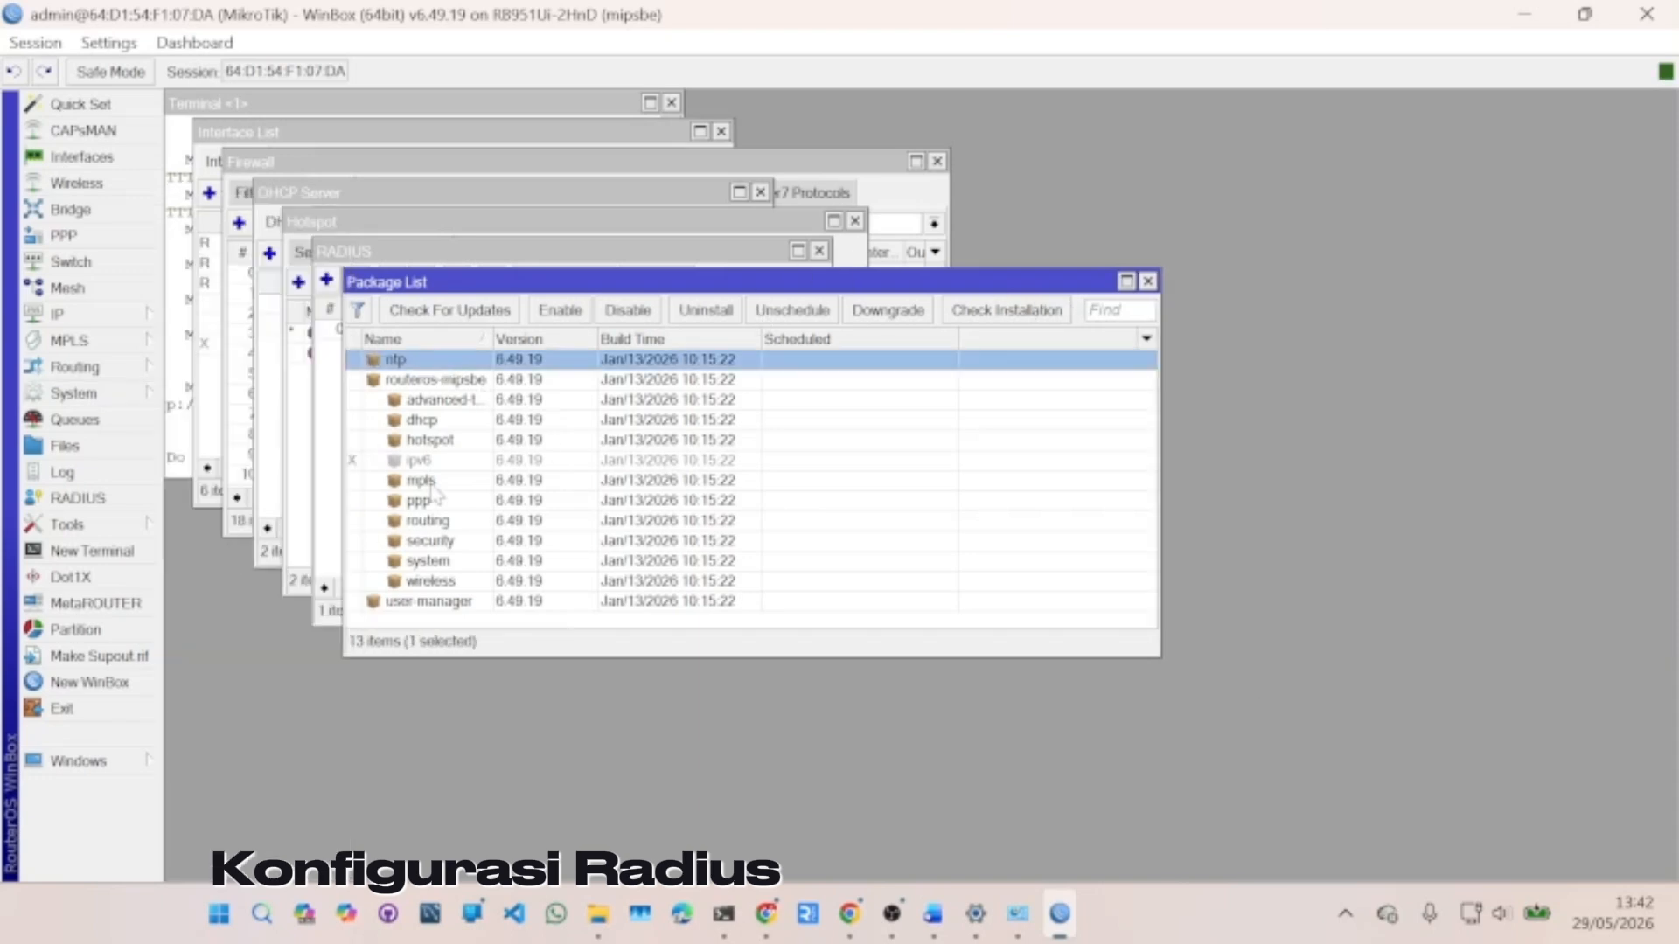
pyautogui.click(432, 607)
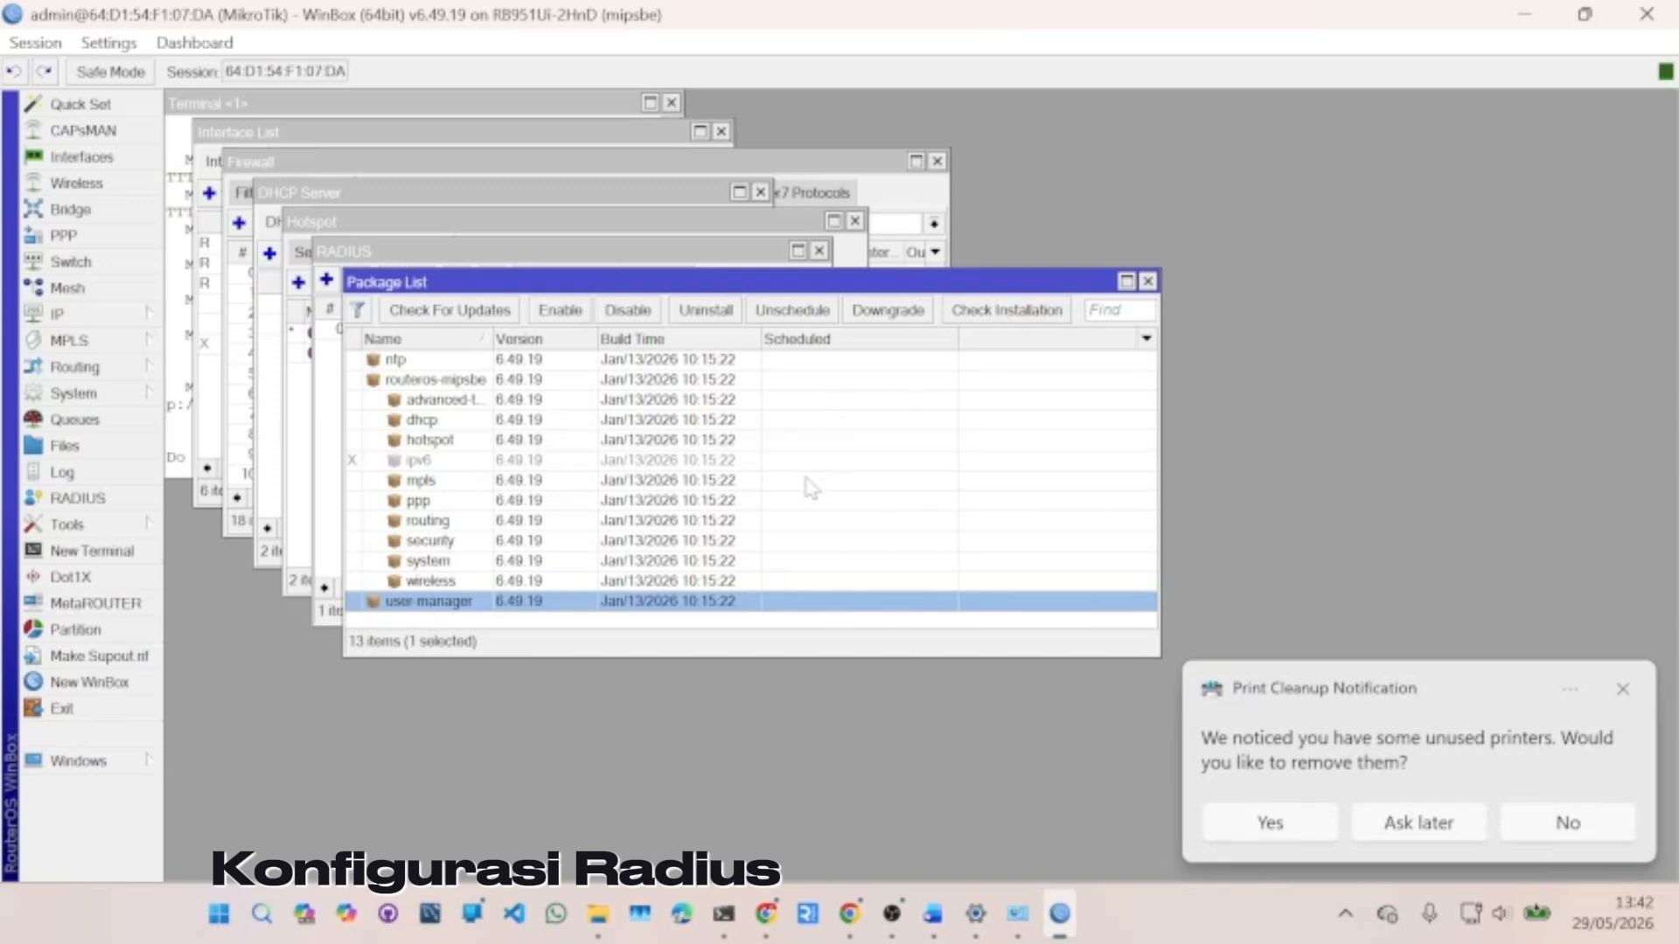
pyautogui.click(1148, 281)
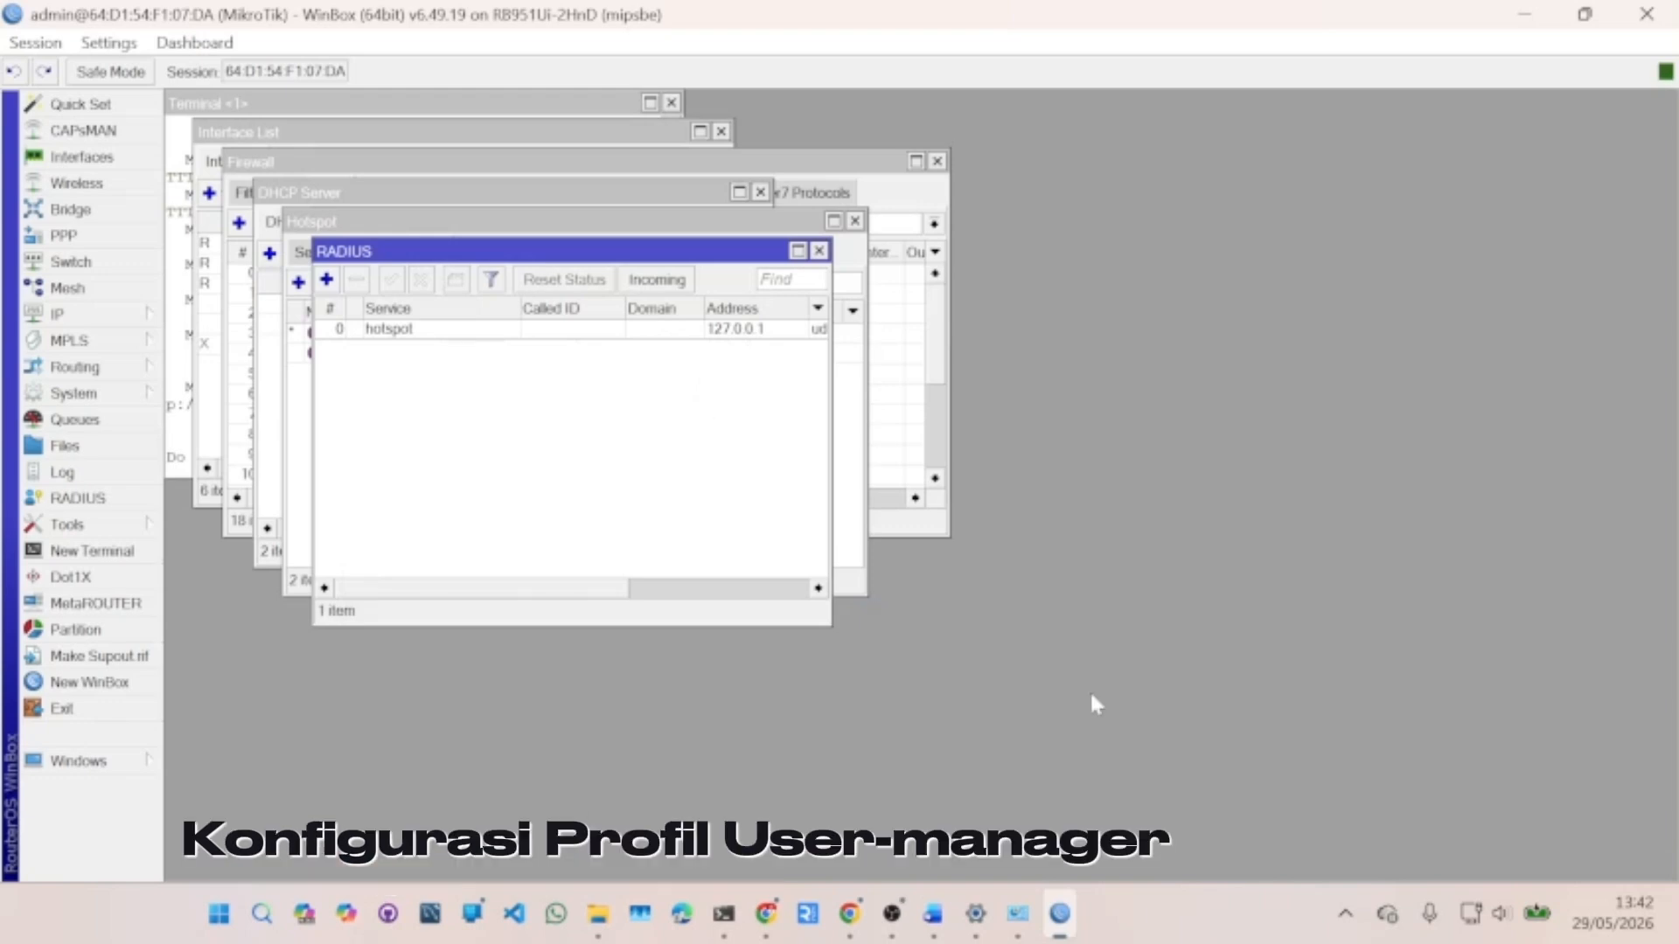
# - Load 192.168.1.1/userman in a new Chrome tab
pyautogui.click(773, 935)
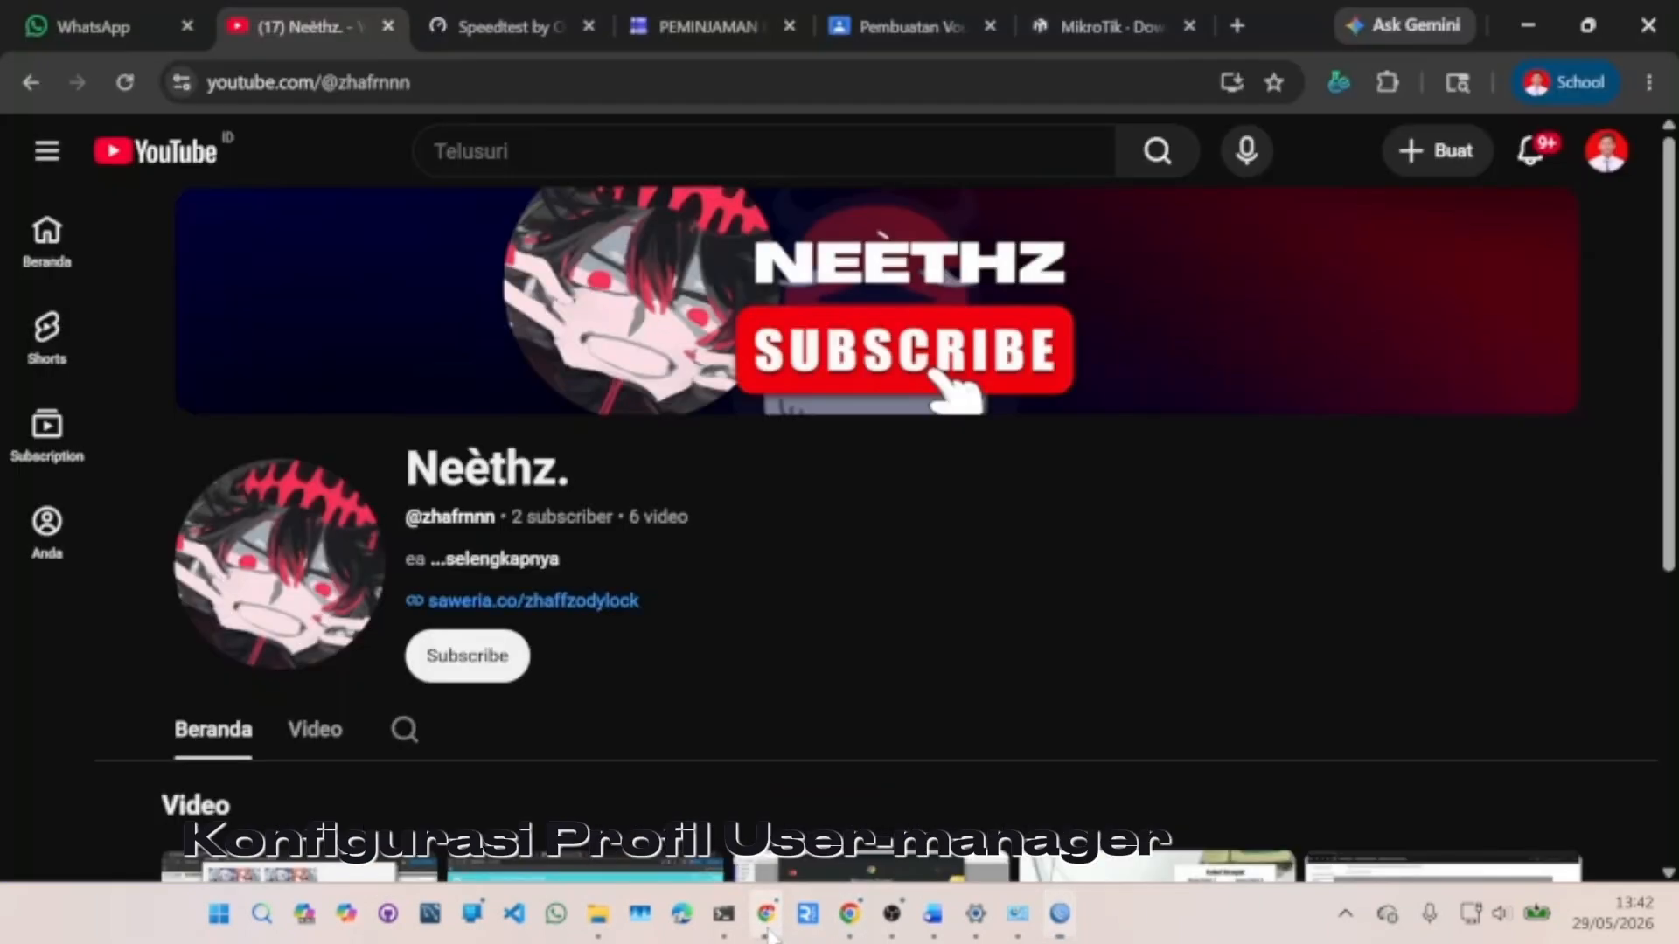
pyautogui.click(1235, 26)
pyautogui.write('92')
pyautogui.press('BackSpace')
pyautogui.press('BackSpace')
pyautogui.write('192')
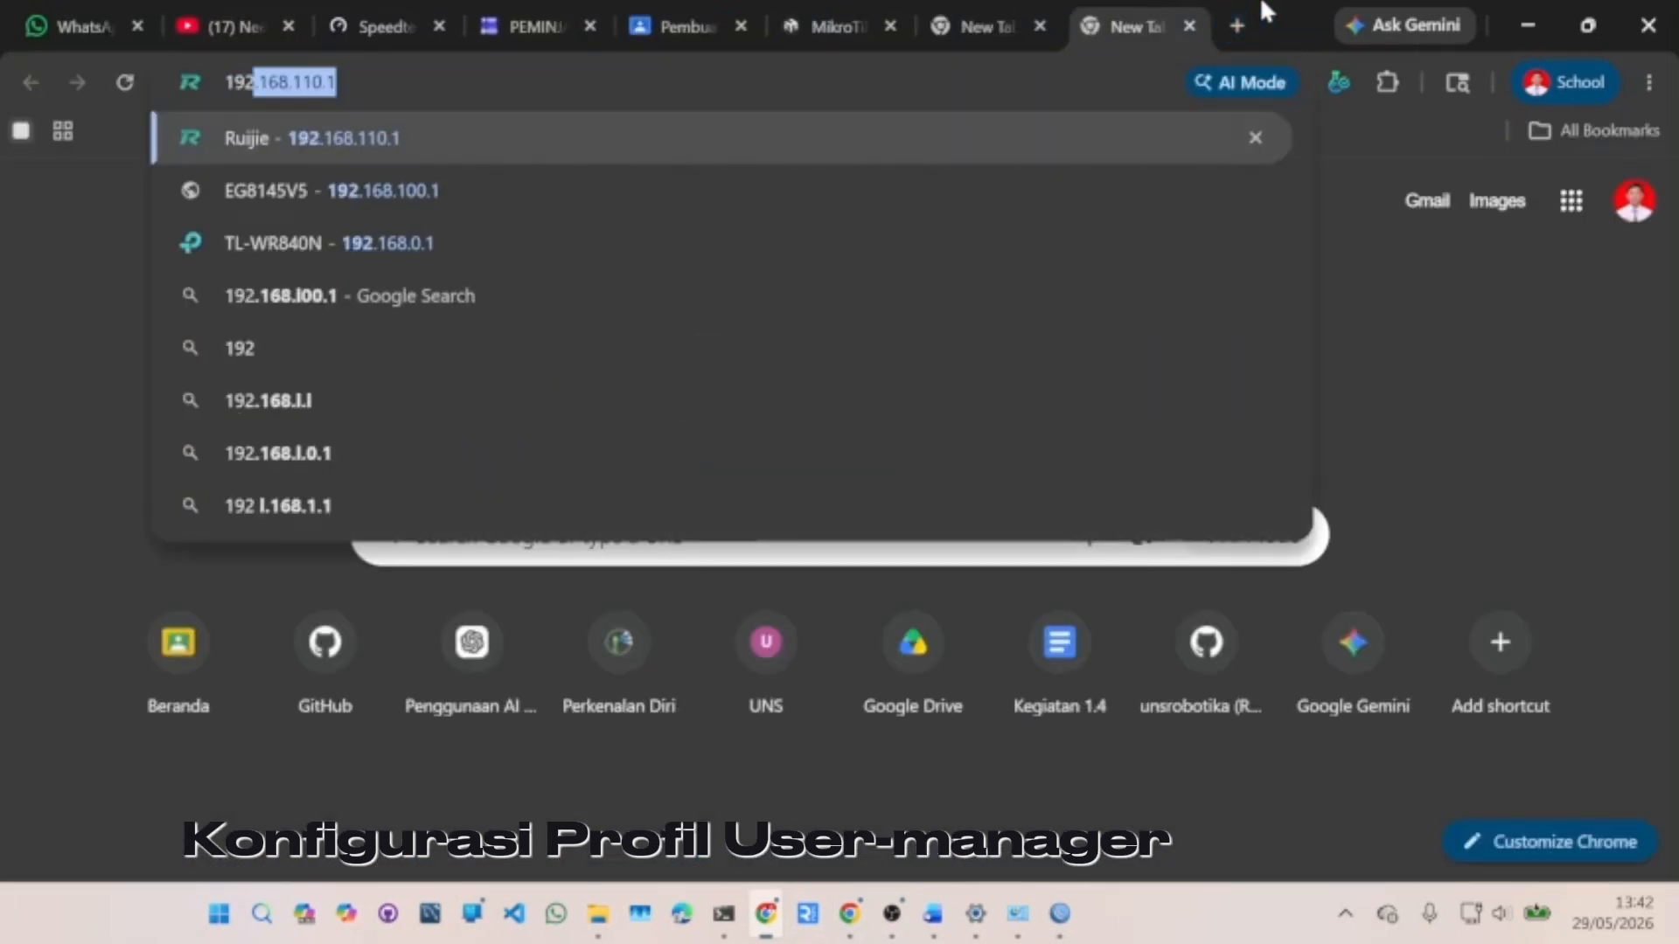
pyautogui.write('.168.')
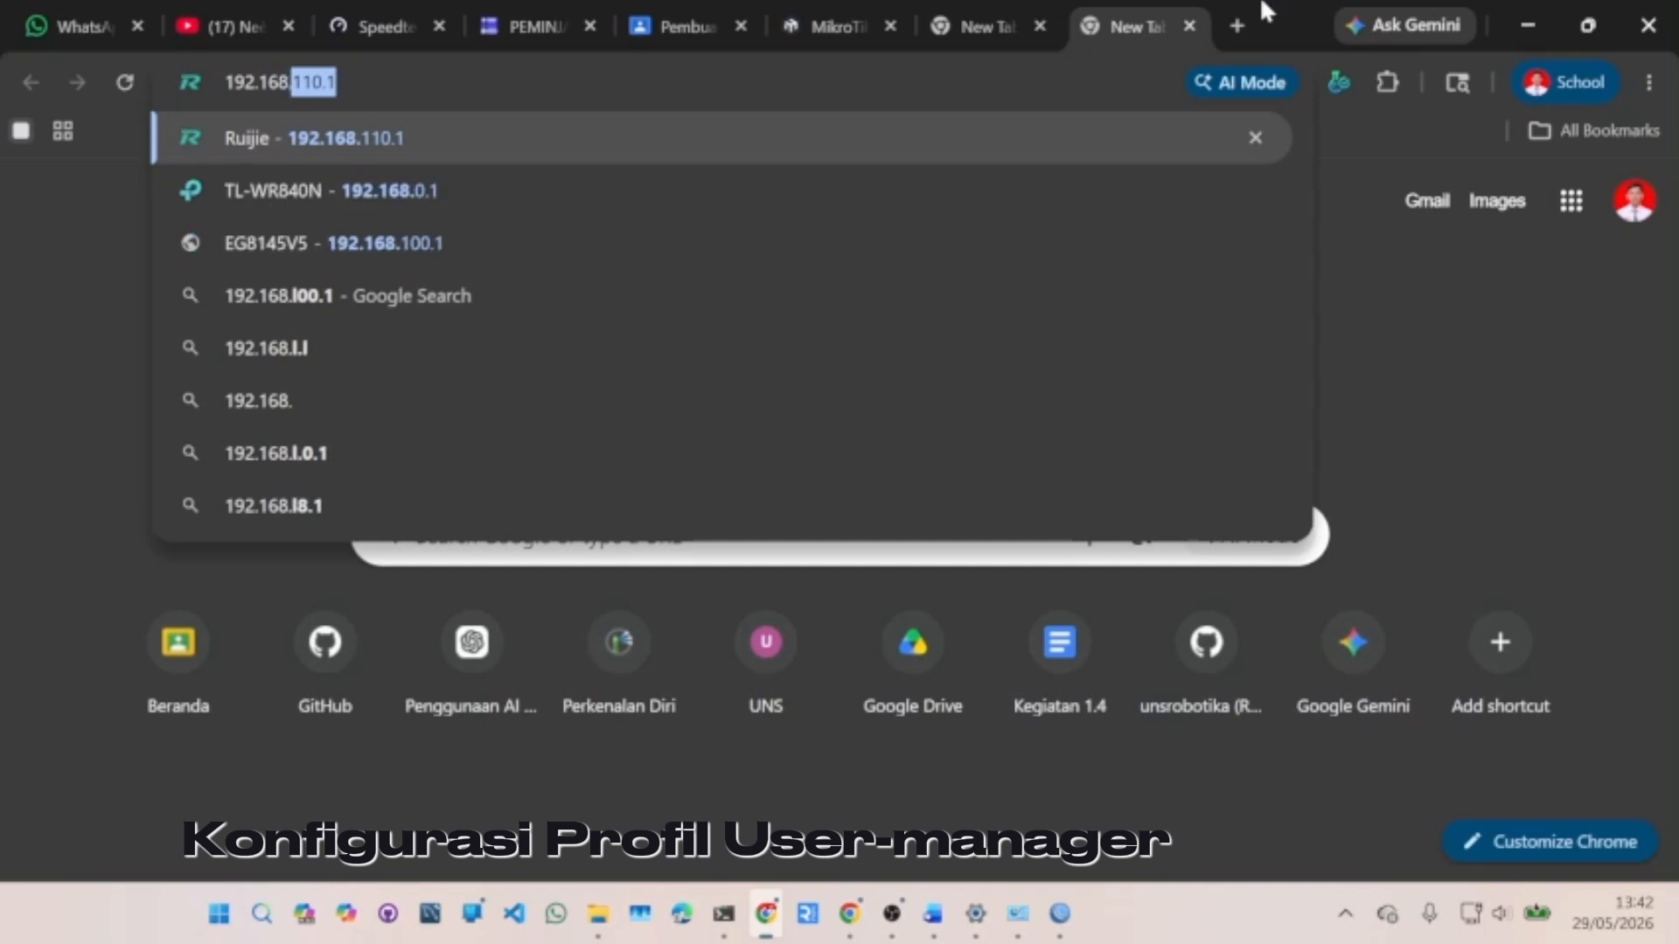
pyautogui.write('1.1/userman')
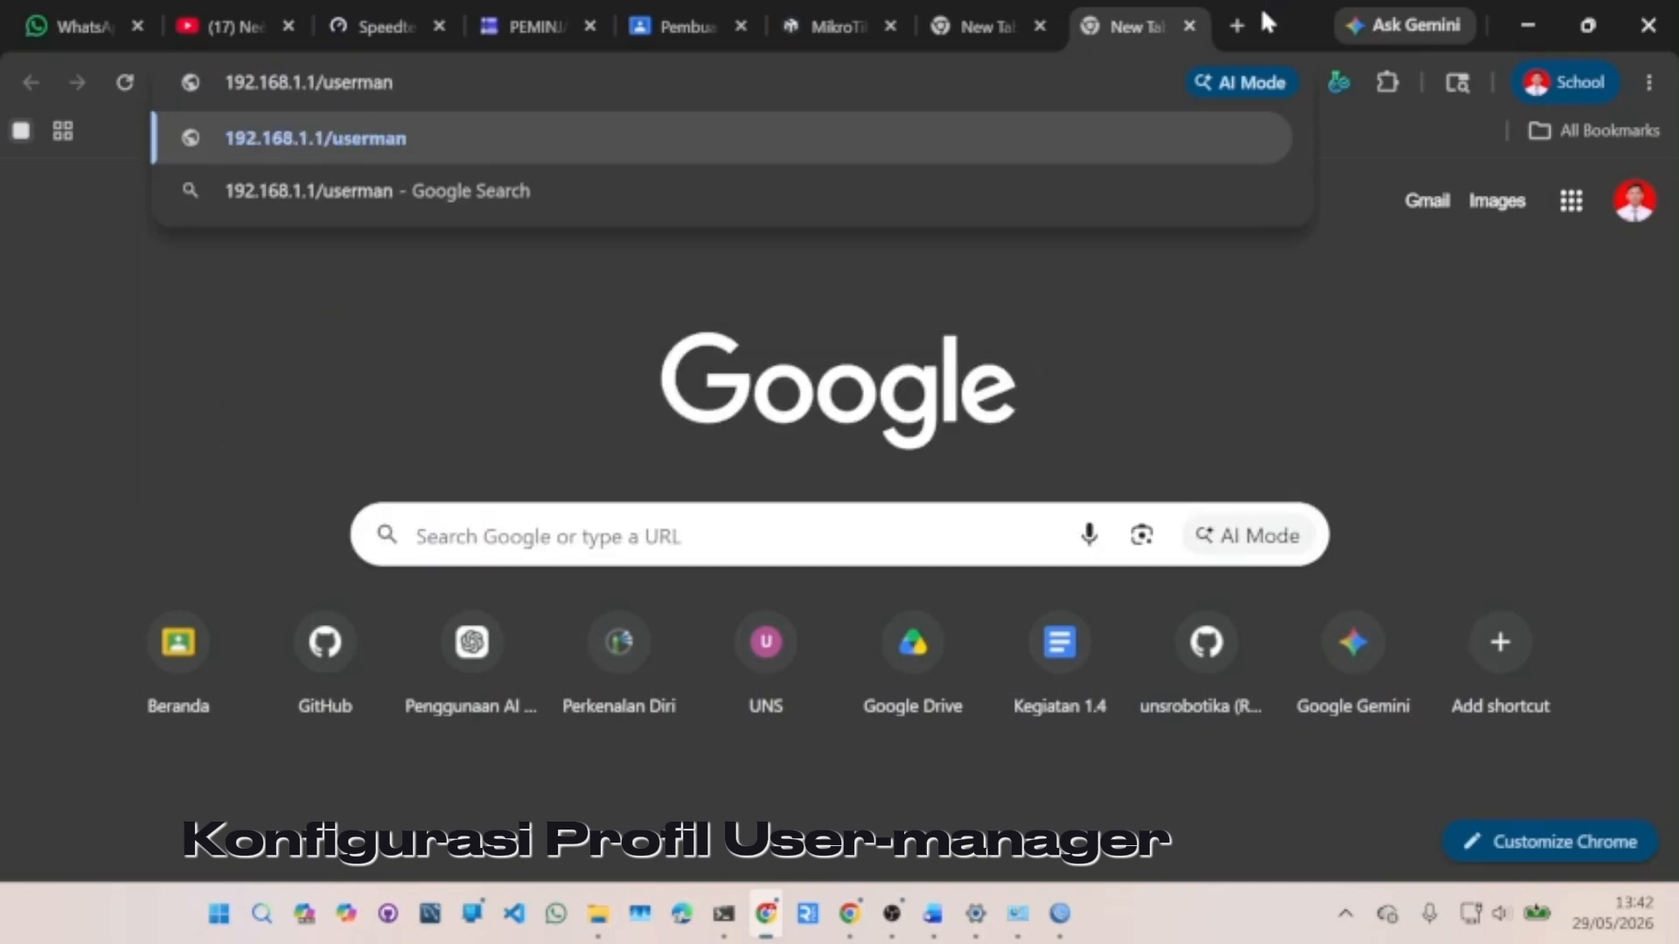
pyautogui.press('Return')
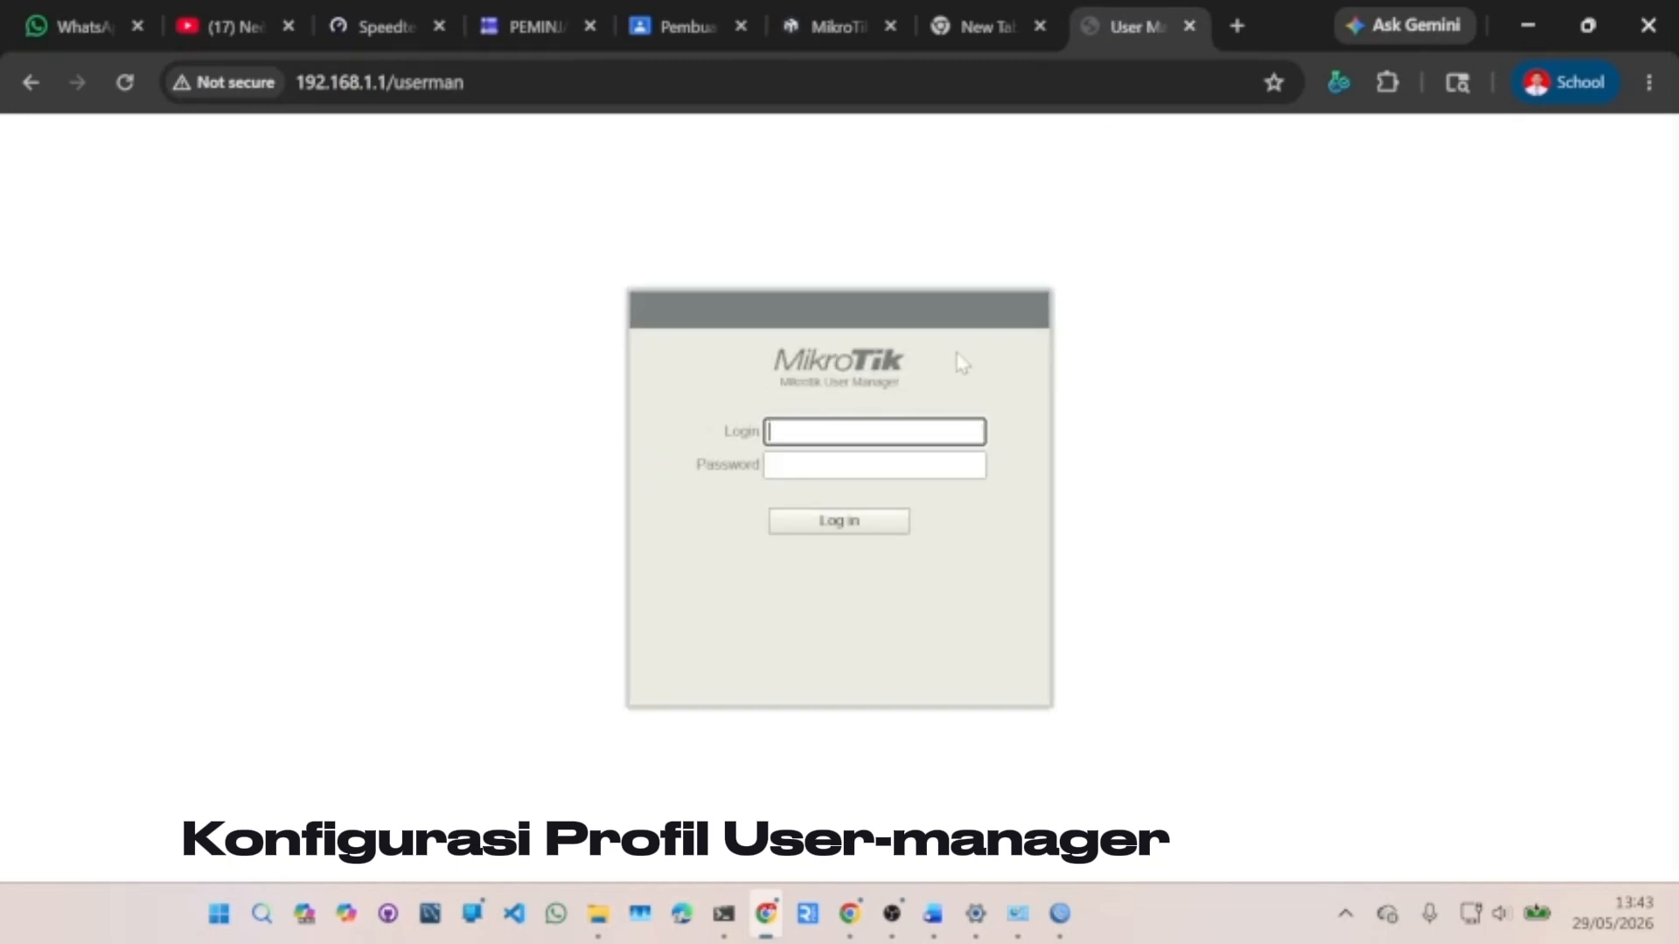
# - Log in to User Manager as admin and show the Routers list
pyautogui.write('admin')
pyautogui.press('Return')
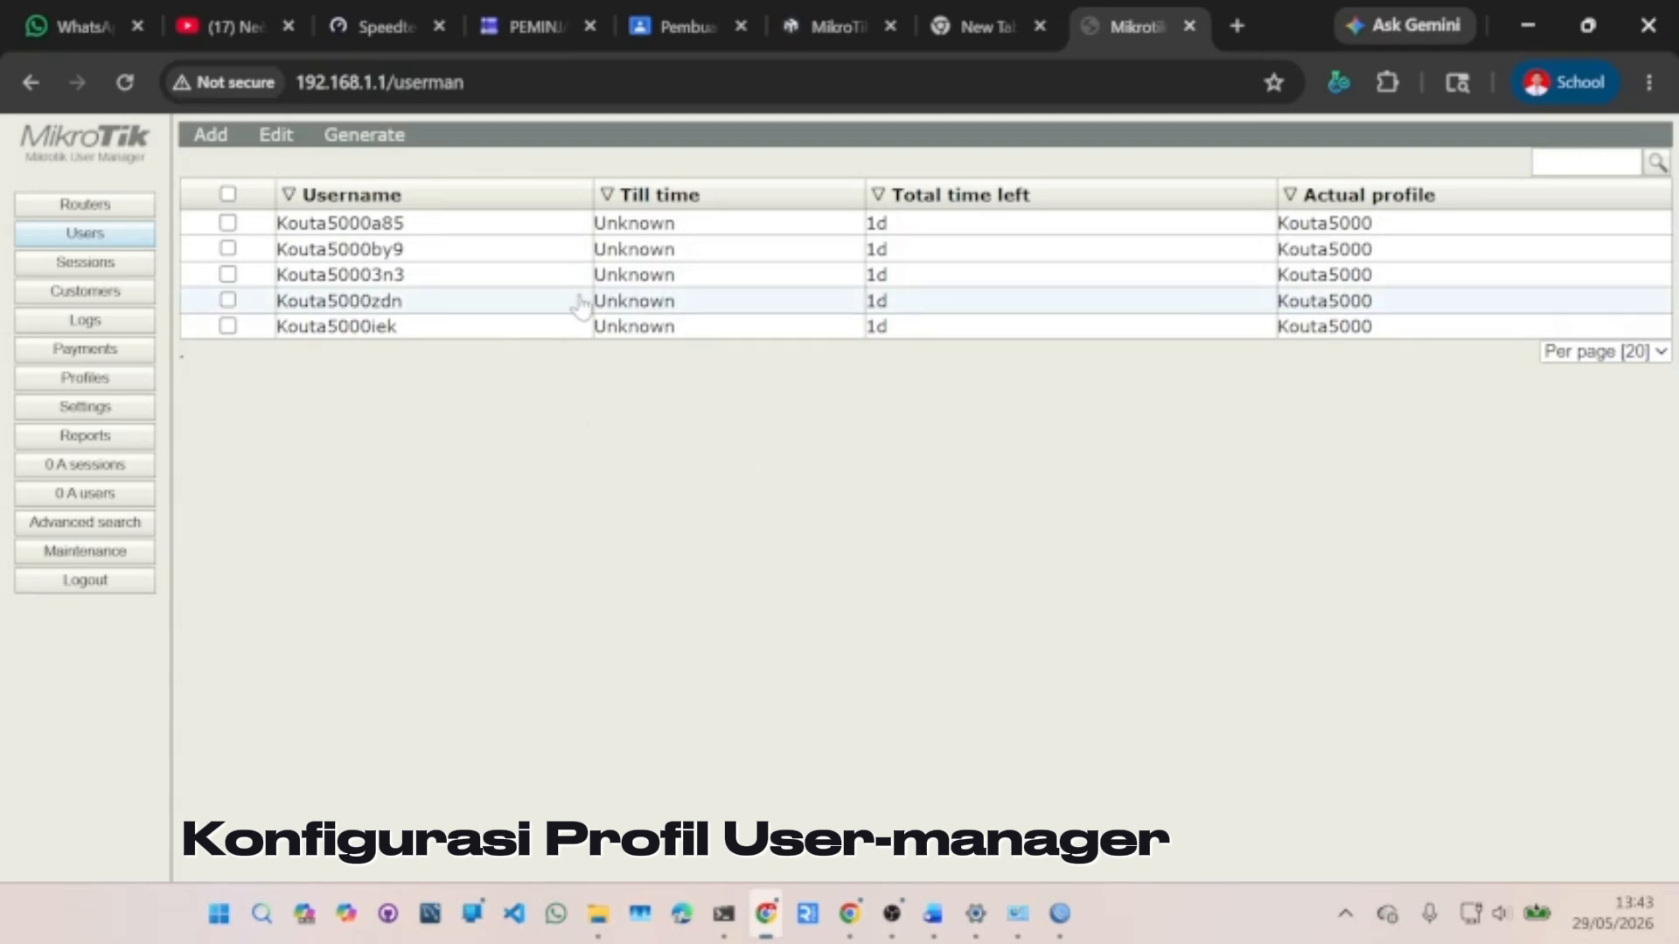
pyautogui.click(116, 206)
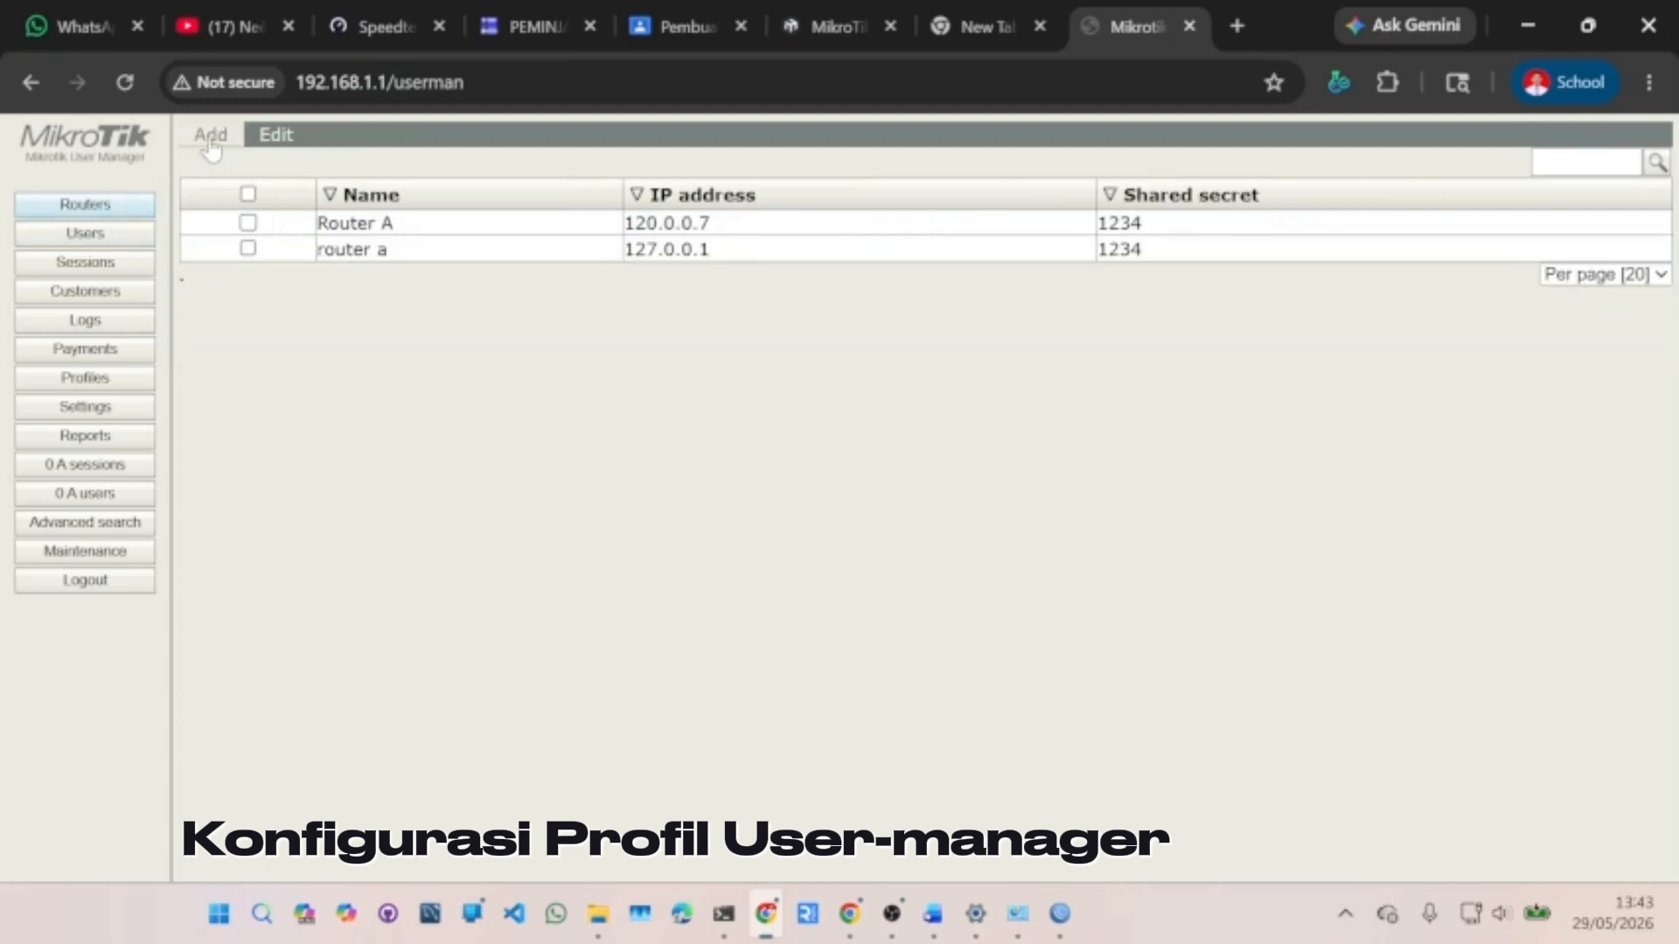
# - Remove both existing router entries and start a new router entry
pyautogui.click(248, 193)
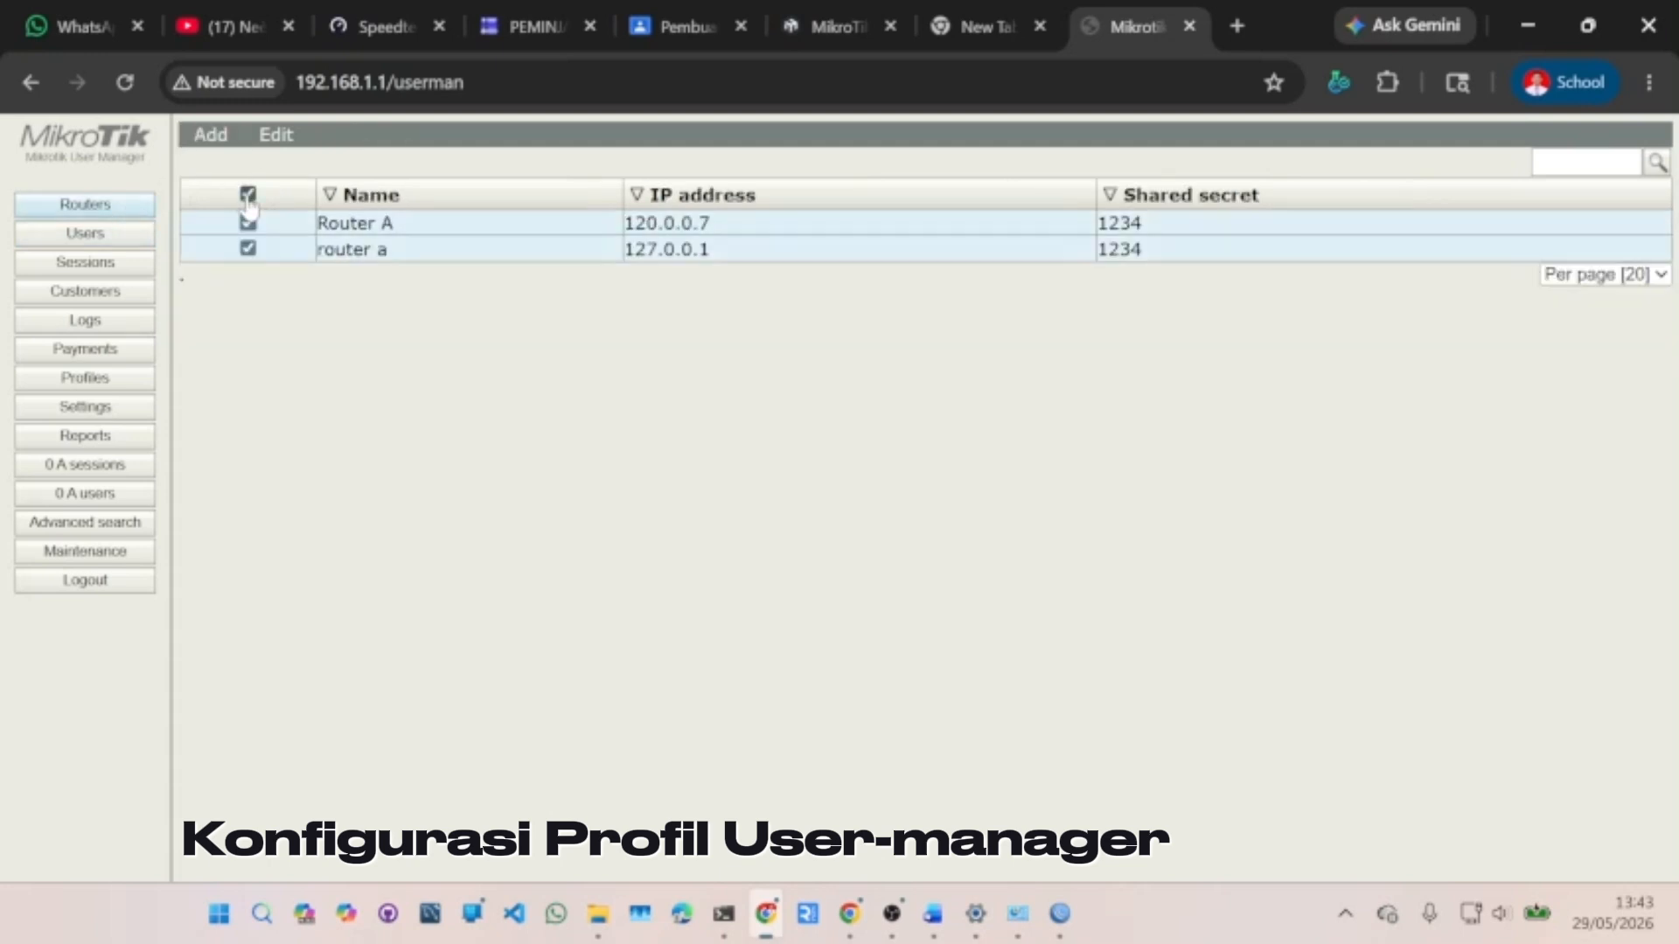
pyautogui.click(269, 140)
pyautogui.click(289, 209)
pyautogui.click(207, 140)
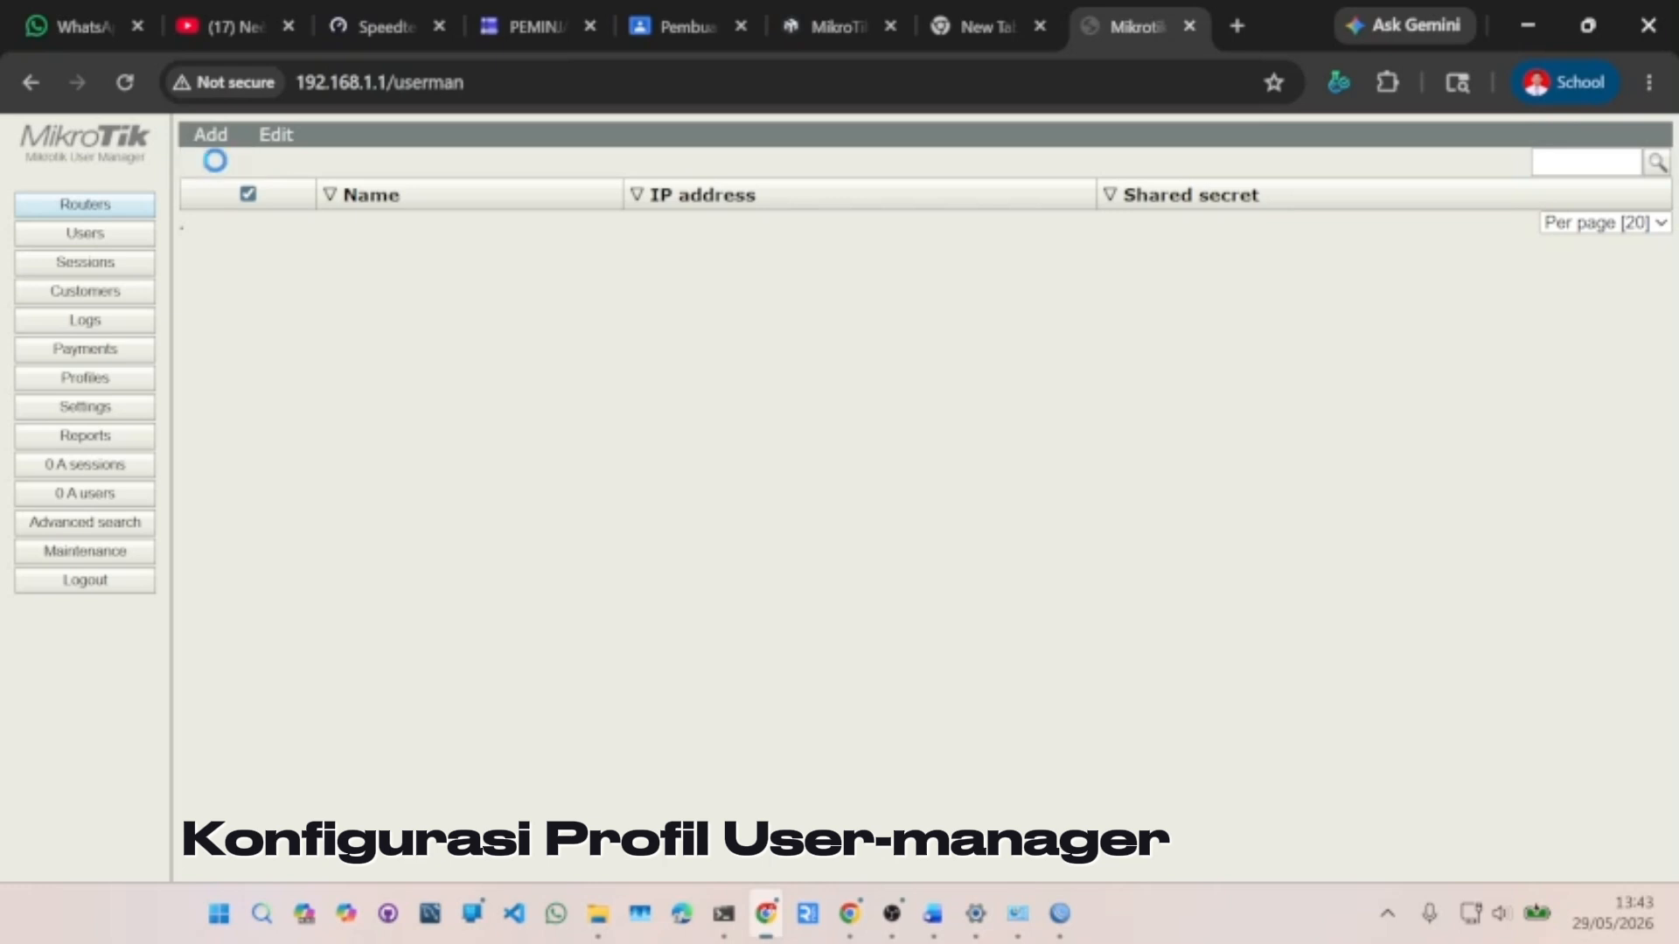
pyautogui.click(217, 164)
# - Add Router A at IP 127.0.0.1 with its shared secret
pyautogui.click(819, 326)
pyautogui.write('Riou')
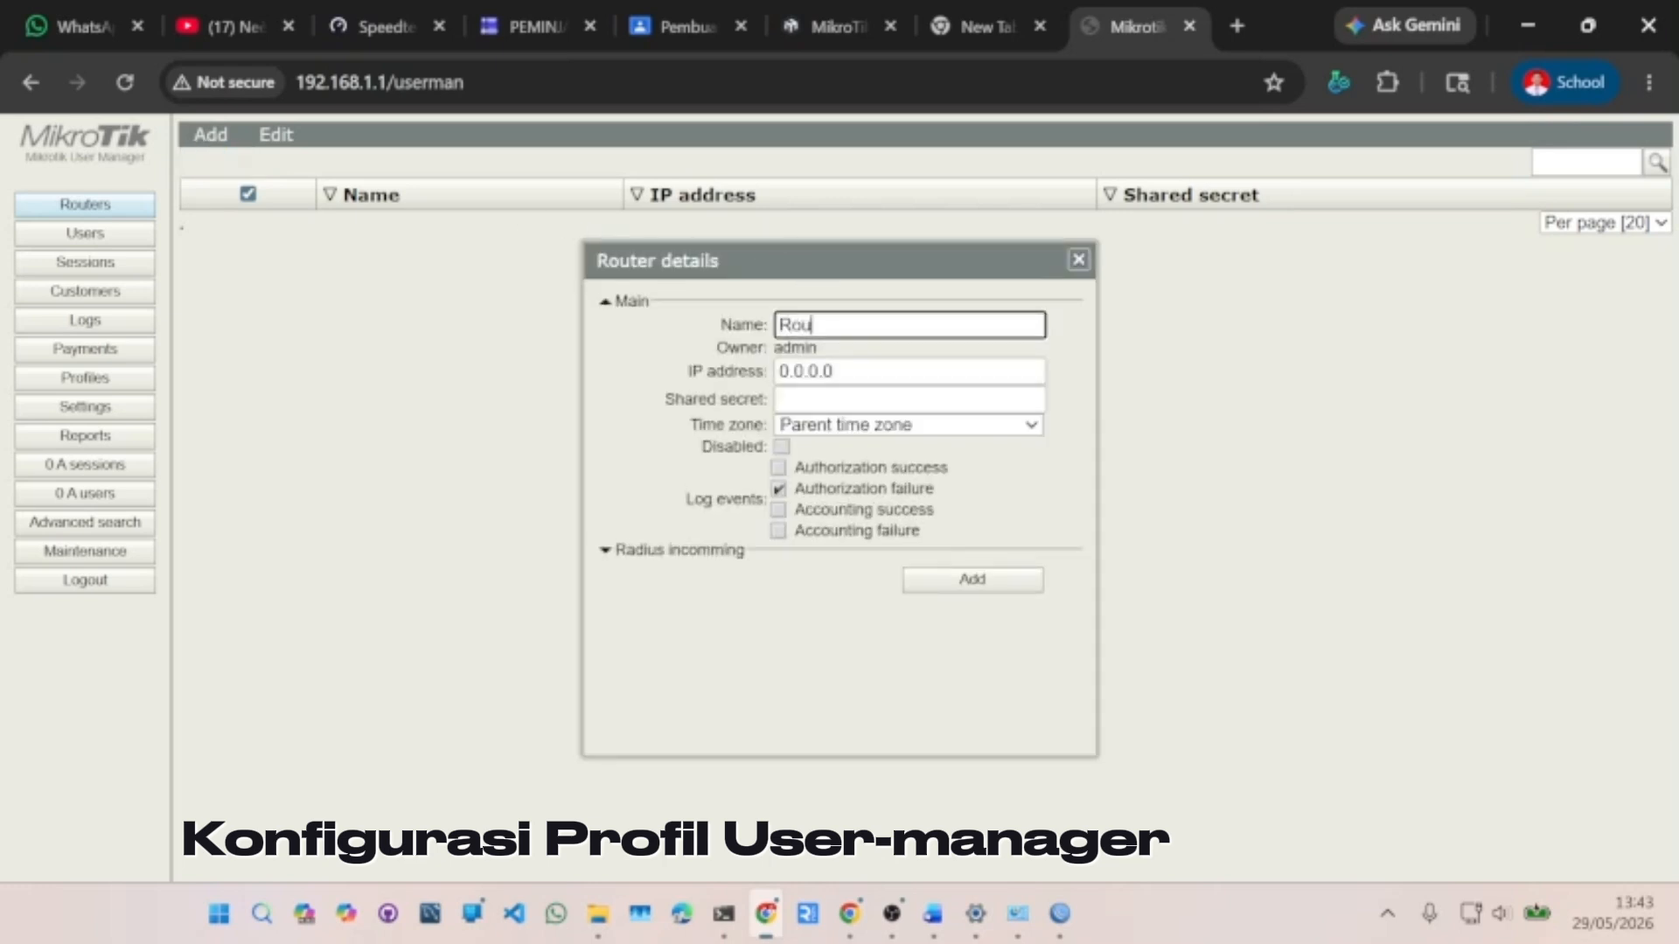
pyautogui.write('ter A')
pyautogui.press('Tab')
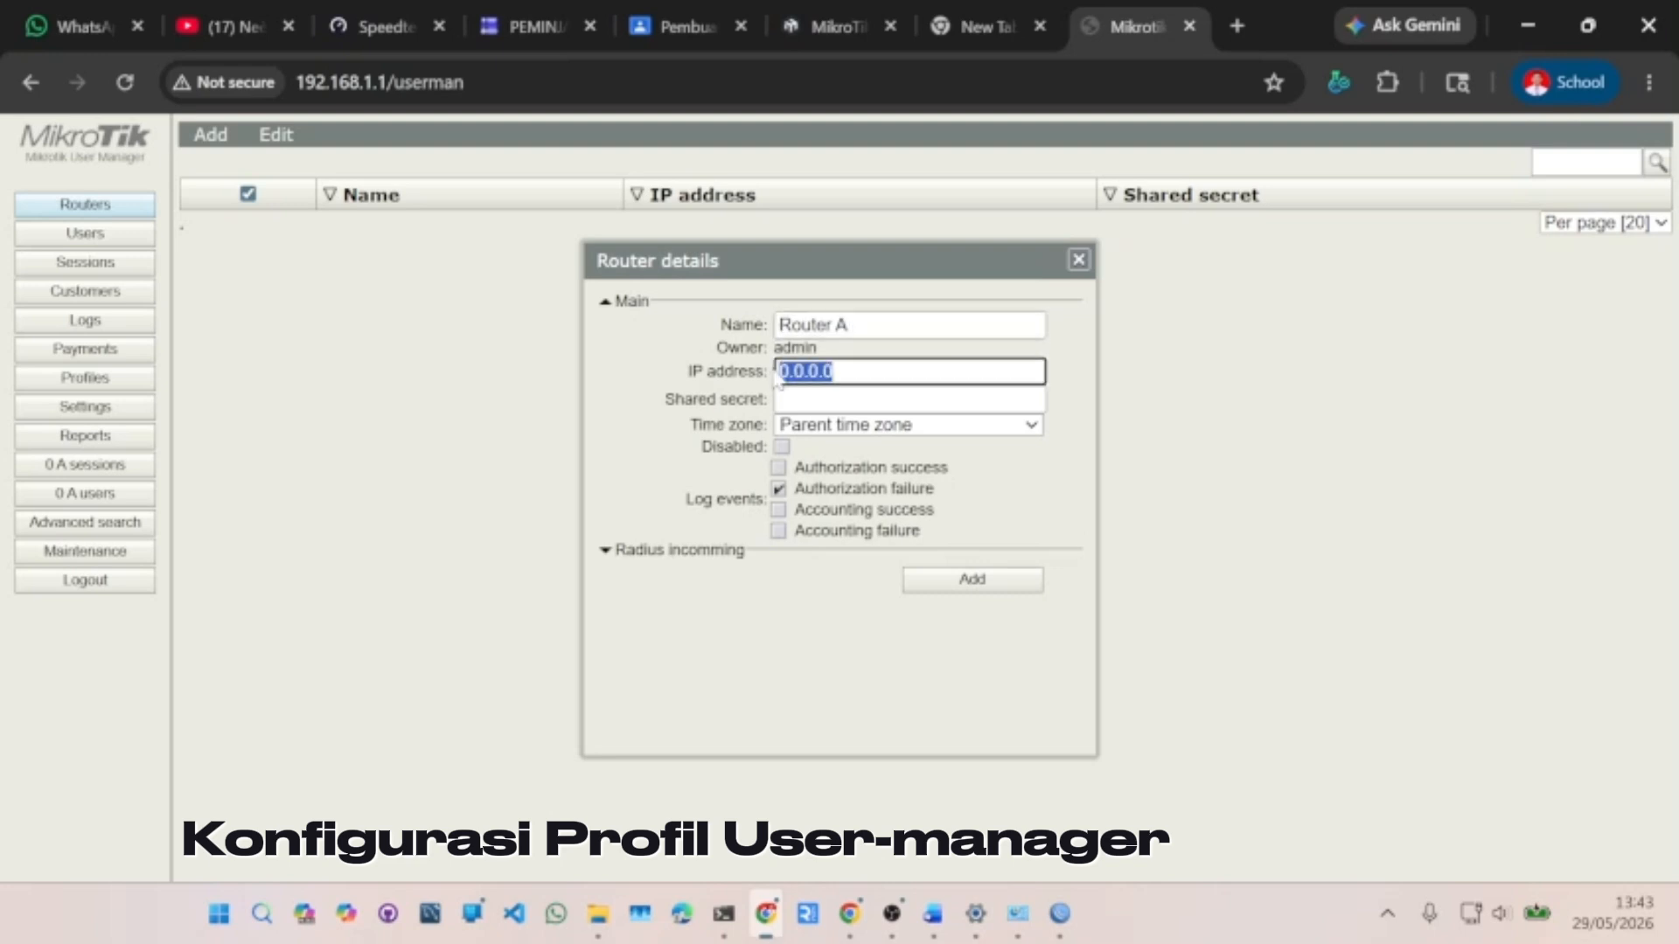
pyautogui.write('127.')
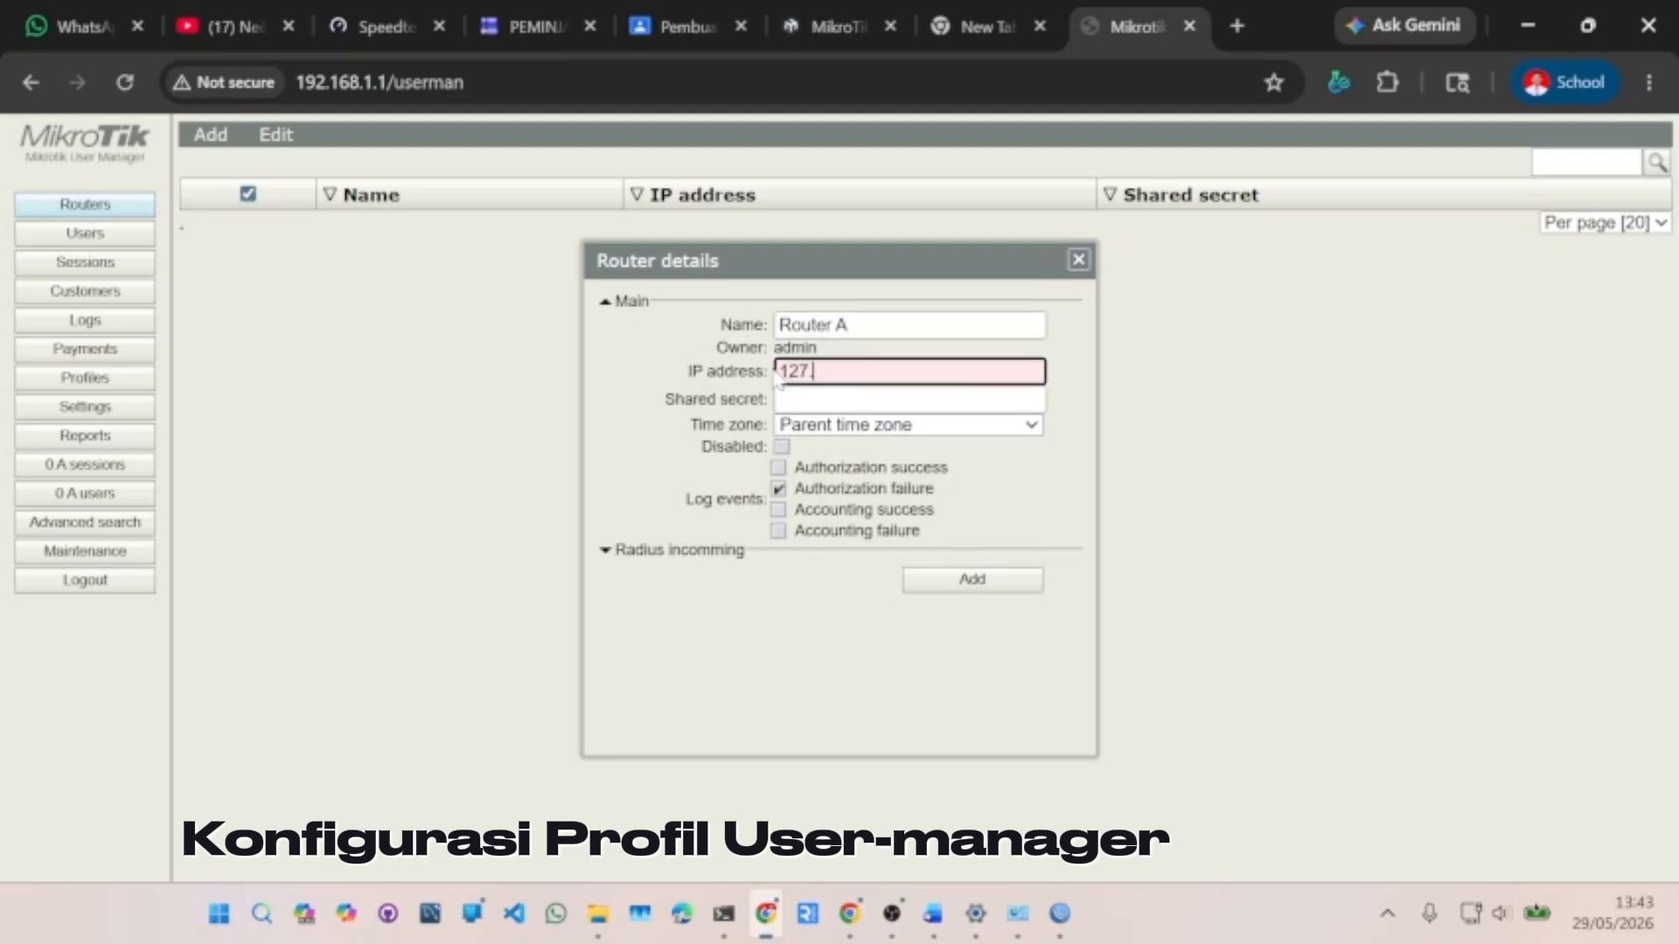
pyautogui.write('0.0.1')
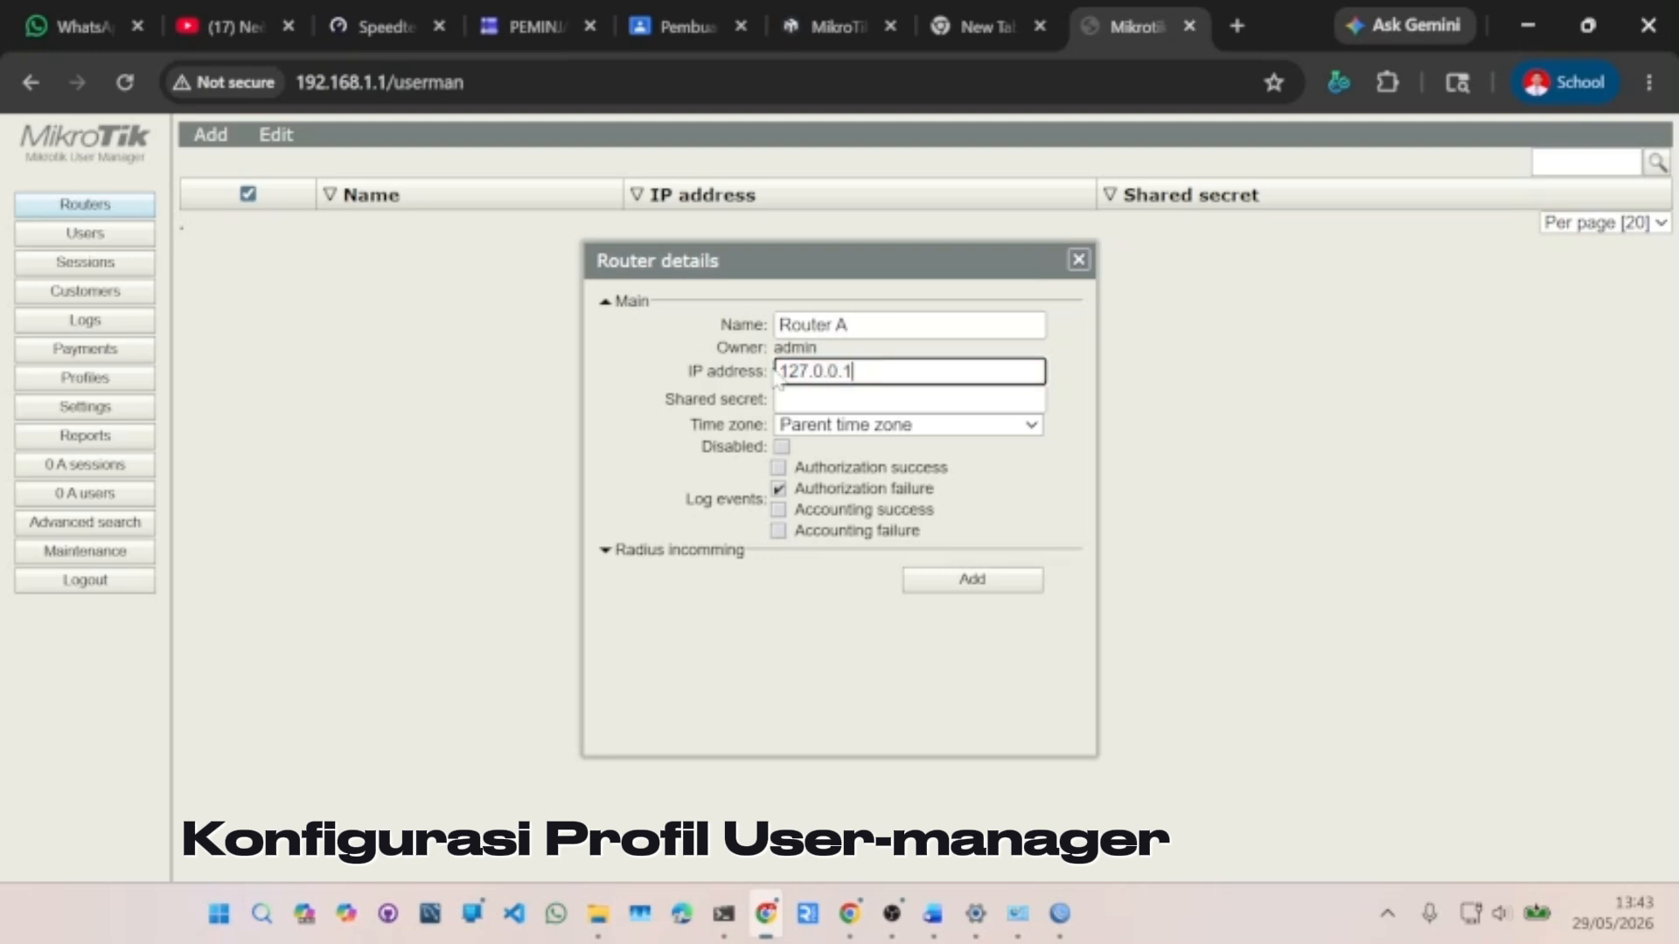
pyautogui.press('Tab')
pyautogui.write('1234')
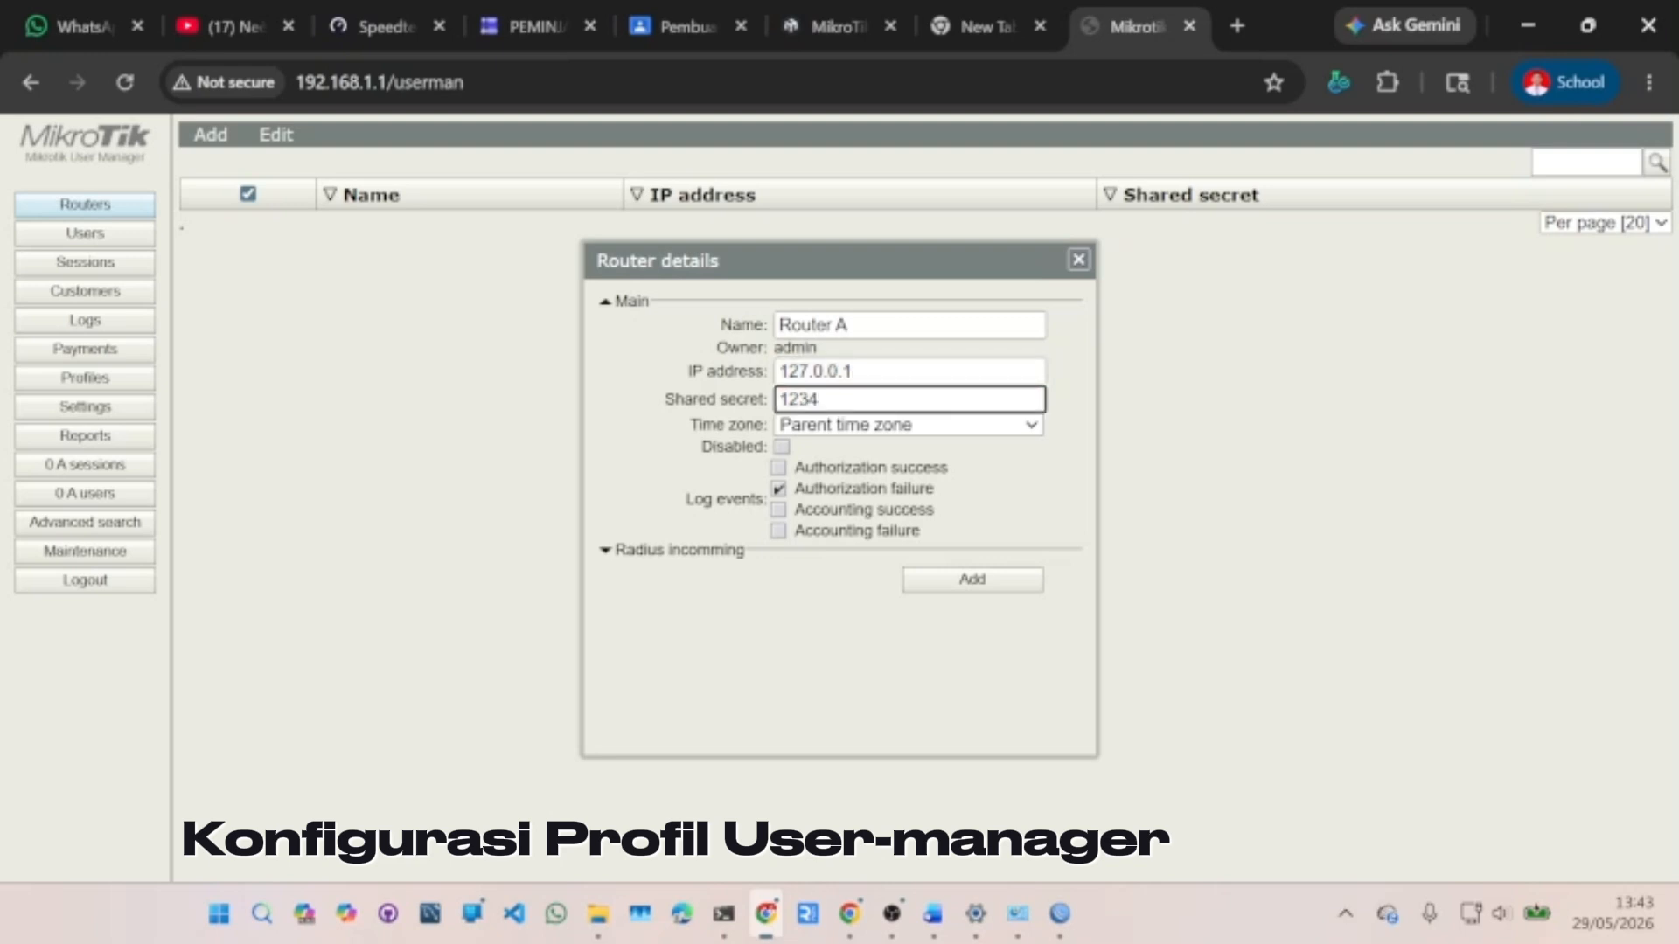
pyautogui.click(1007, 580)
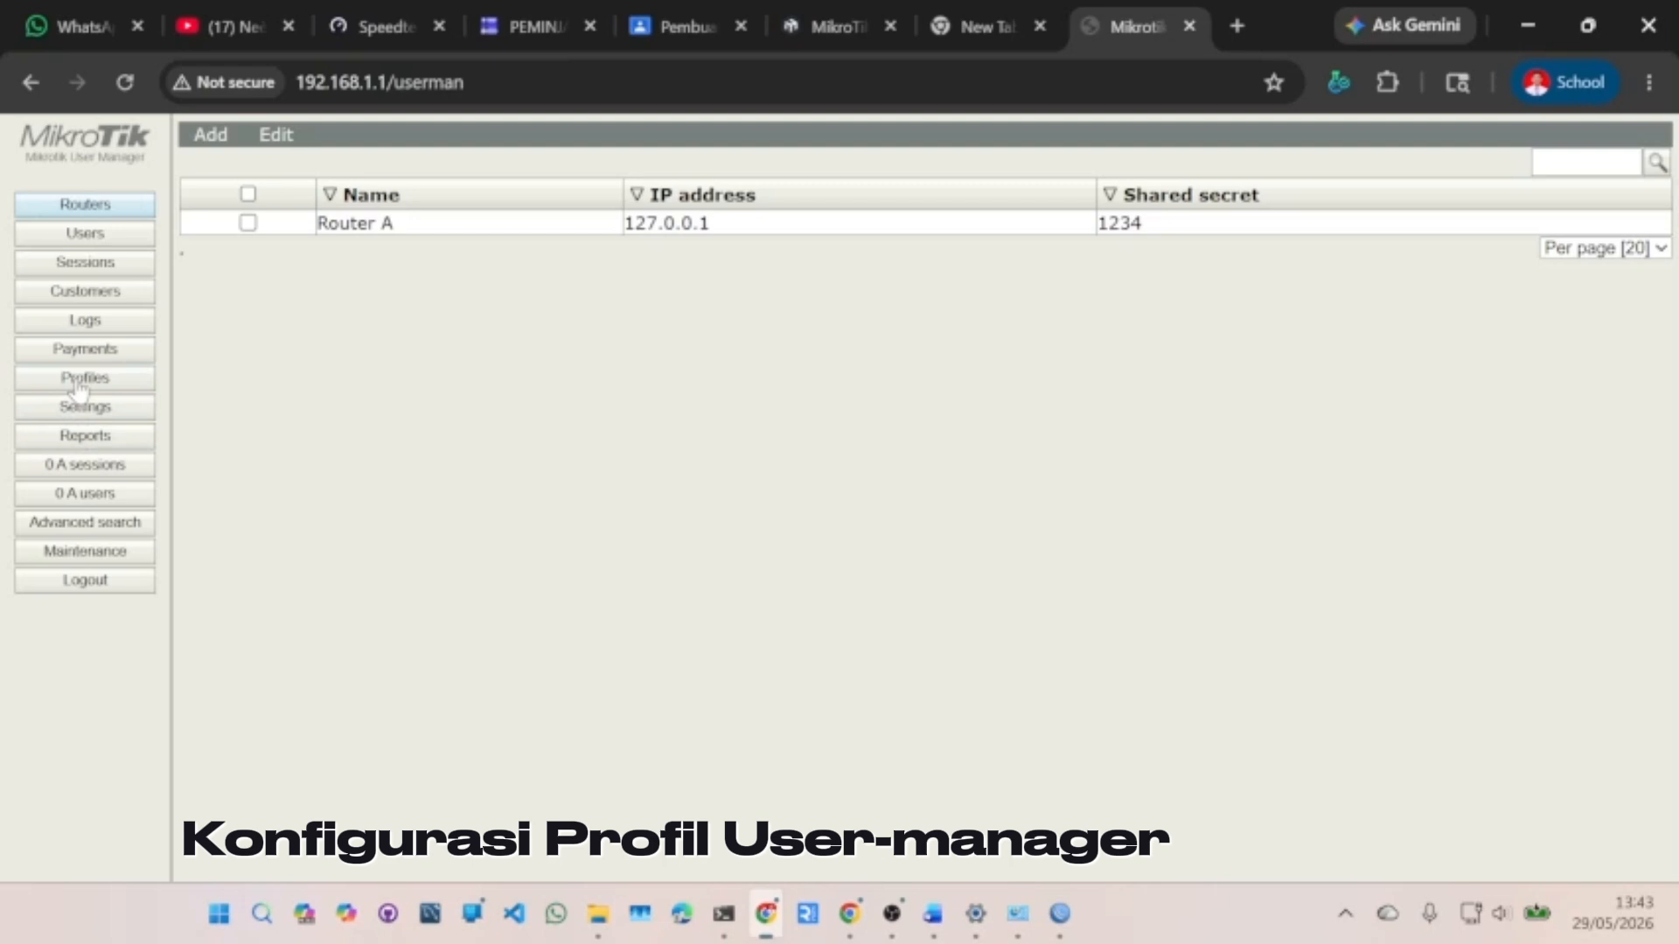
pyautogui.click(80, 385)
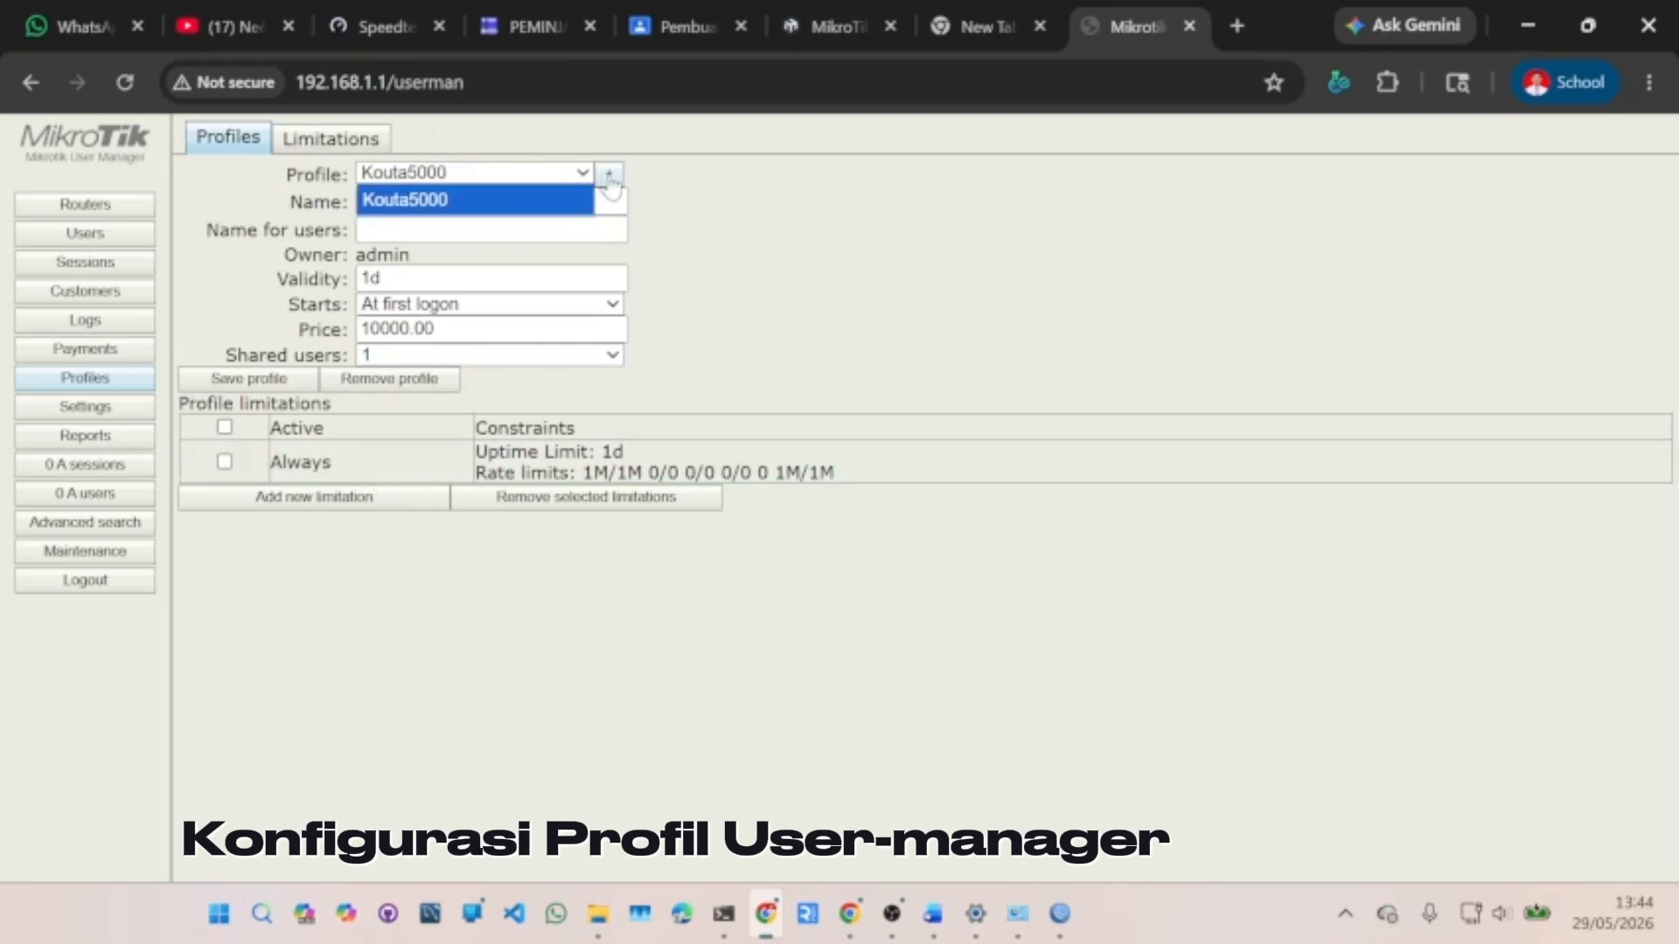
# - Create a new user profile named 5k
pyautogui.click(609, 179)
pyautogui.write('5')
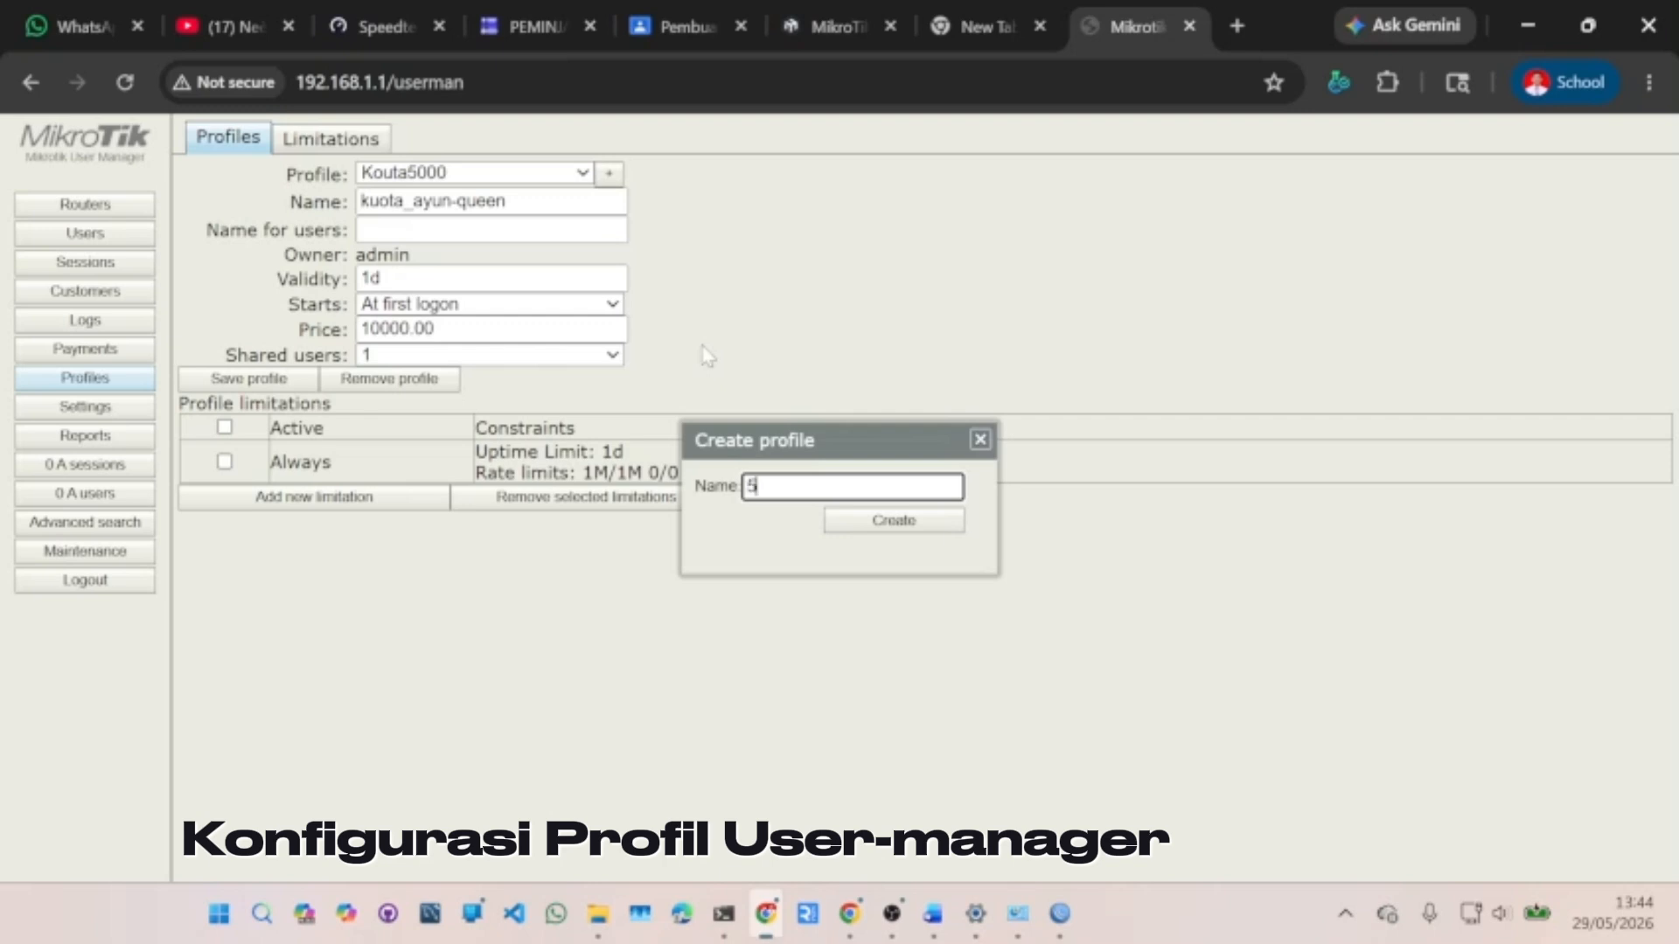
pyautogui.write('k')
pyautogui.press('Return')
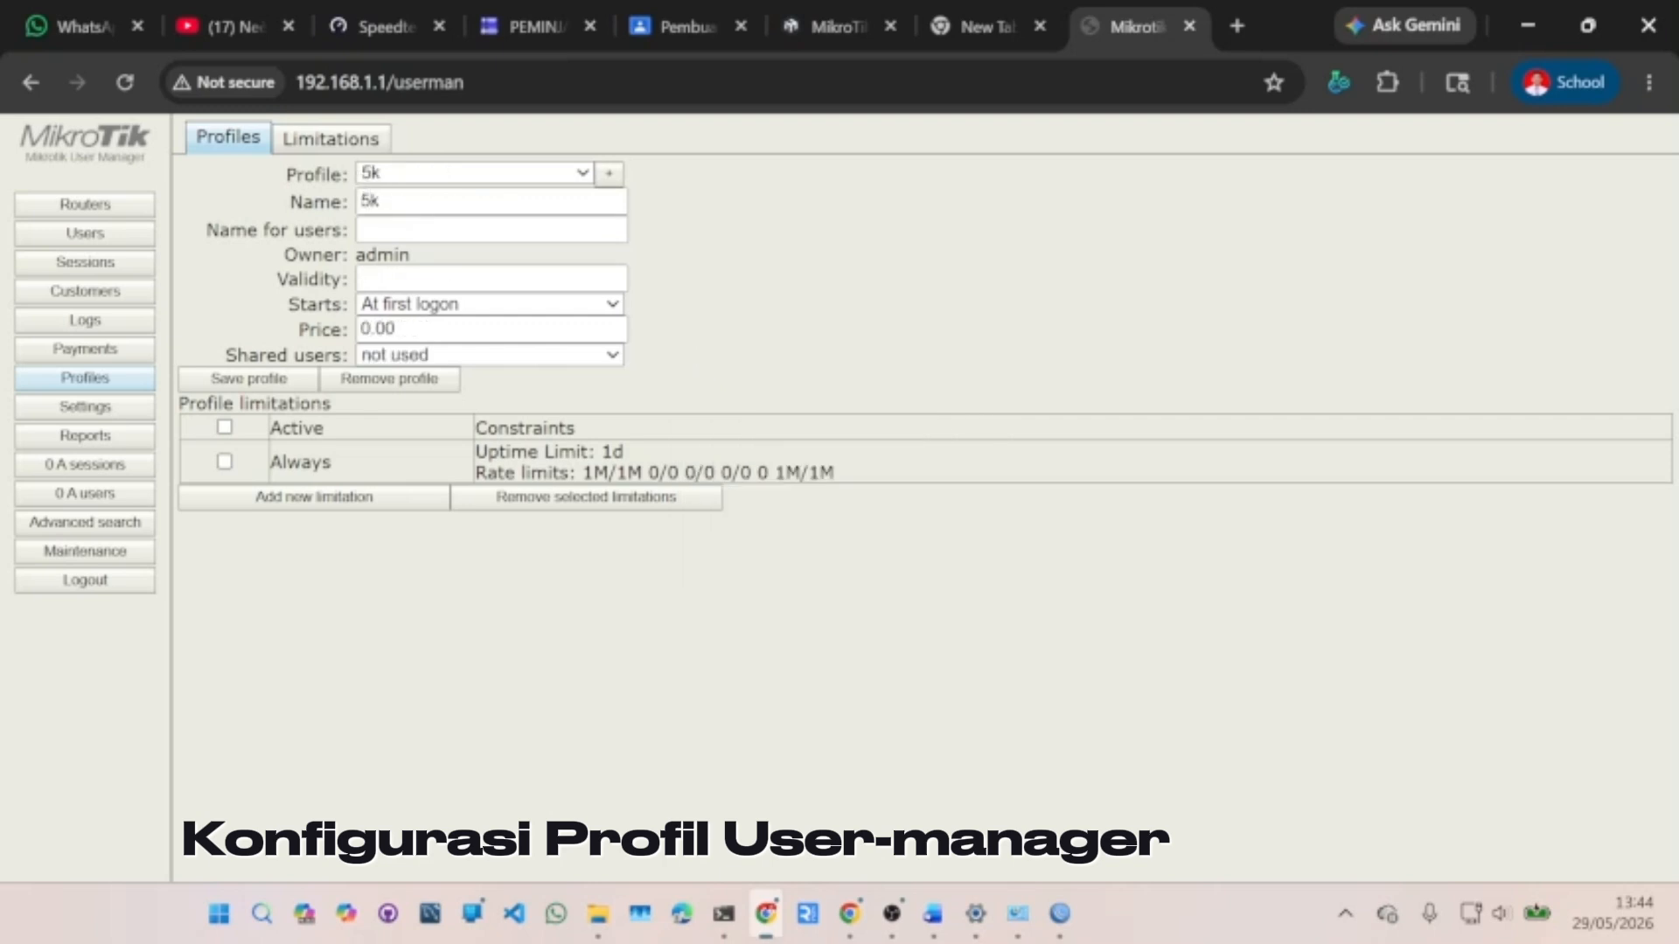
# - Give profile 5k validity 1d, price 5000 and 1 shared user, and save it
pyautogui.click(433, 280)
pyautogui.write('1d')
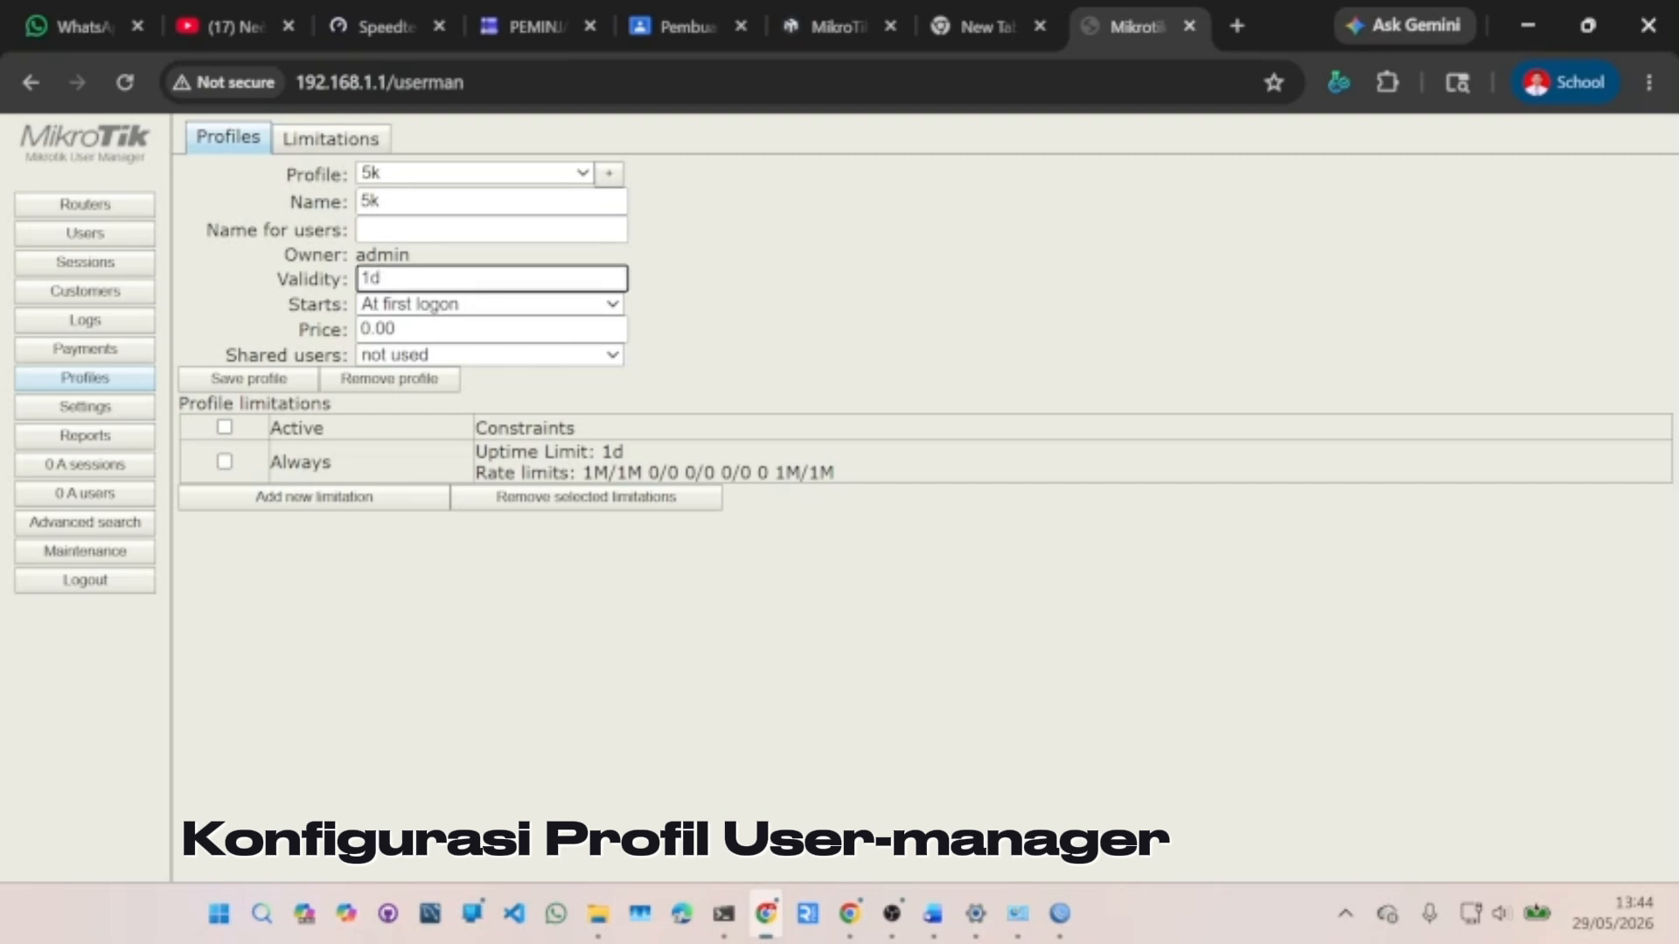
pyautogui.moveTo(444, 329); pyautogui.dragTo(358, 328)
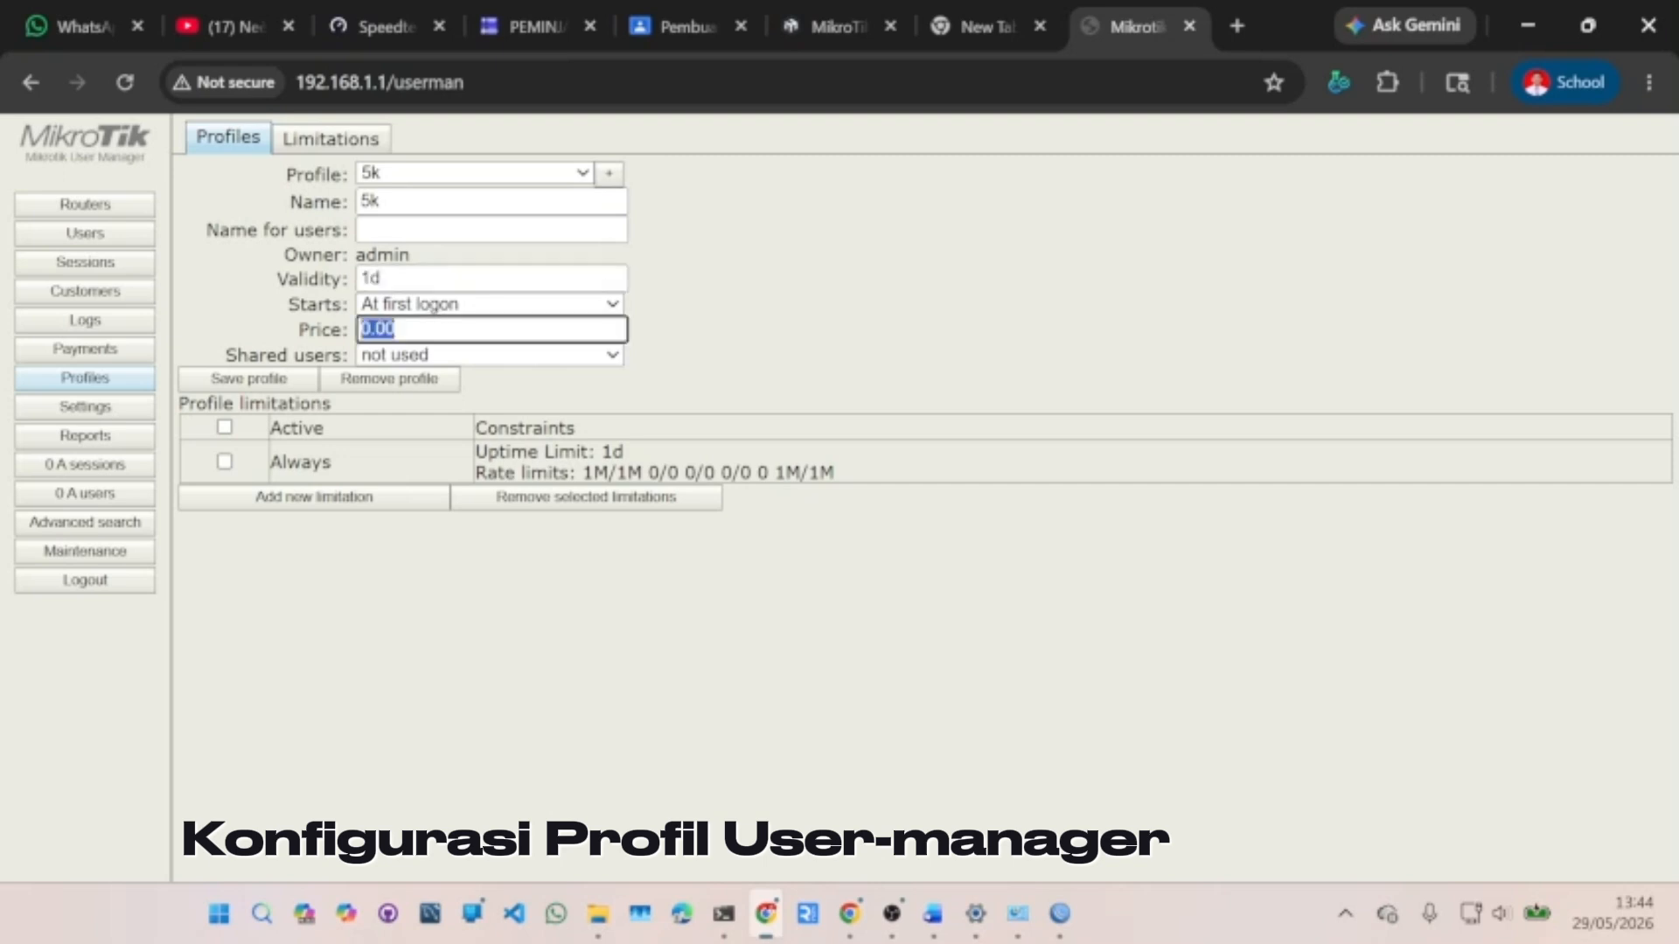
pyautogui.write('5000')
pyautogui.click(401, 359)
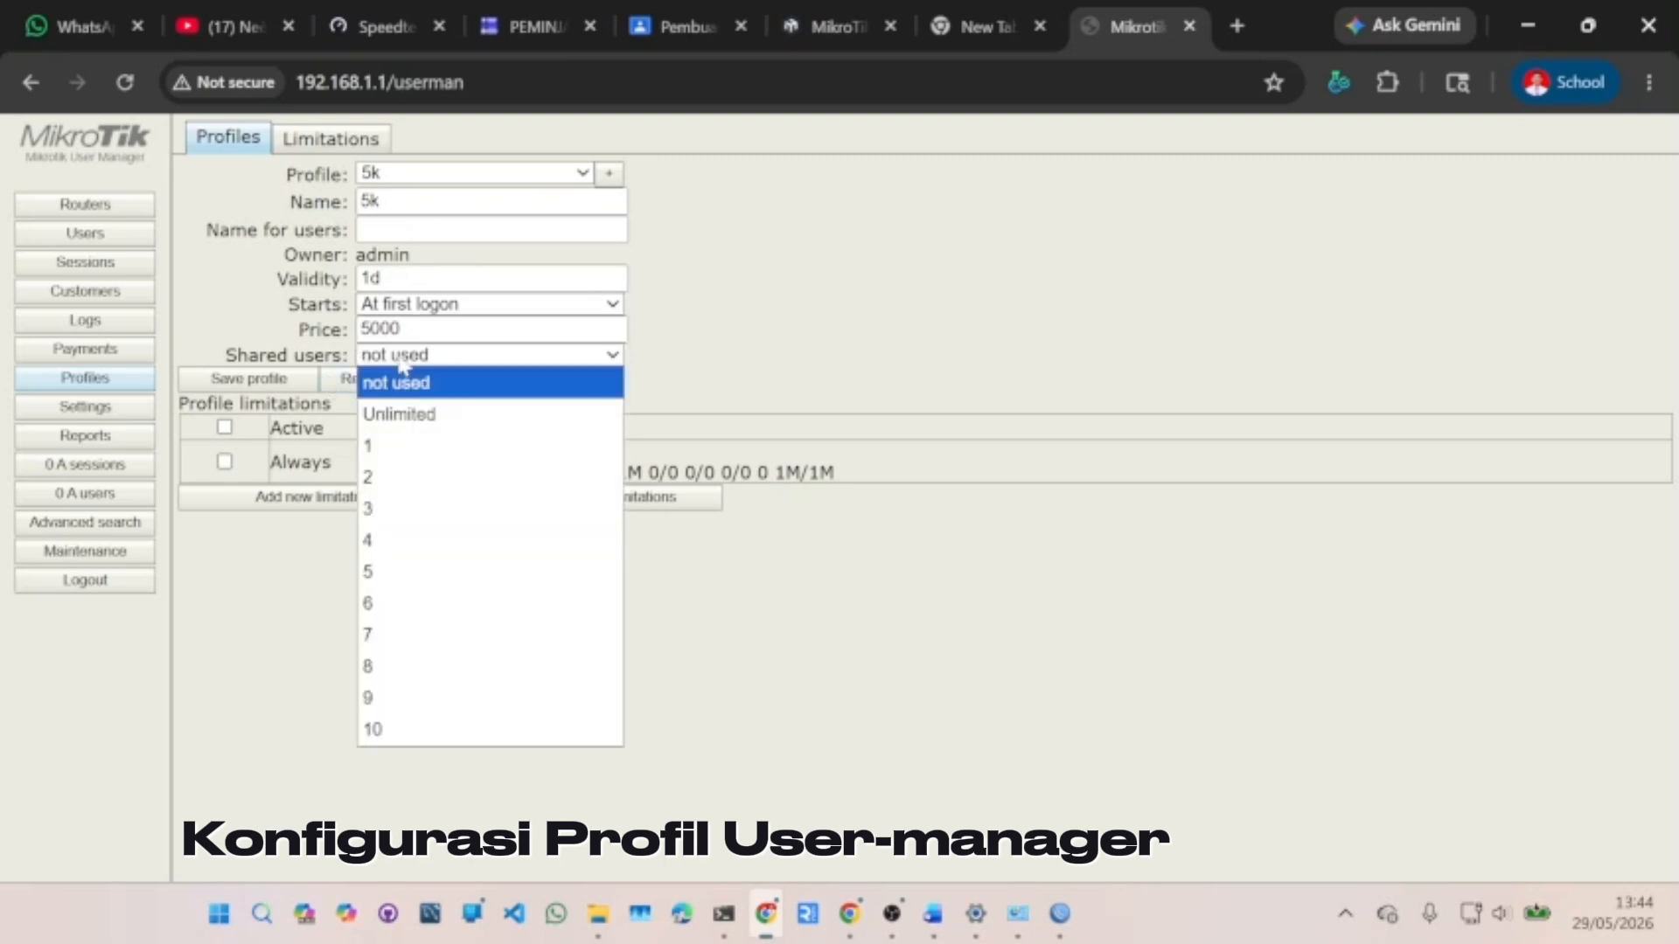
pyautogui.click(412, 446)
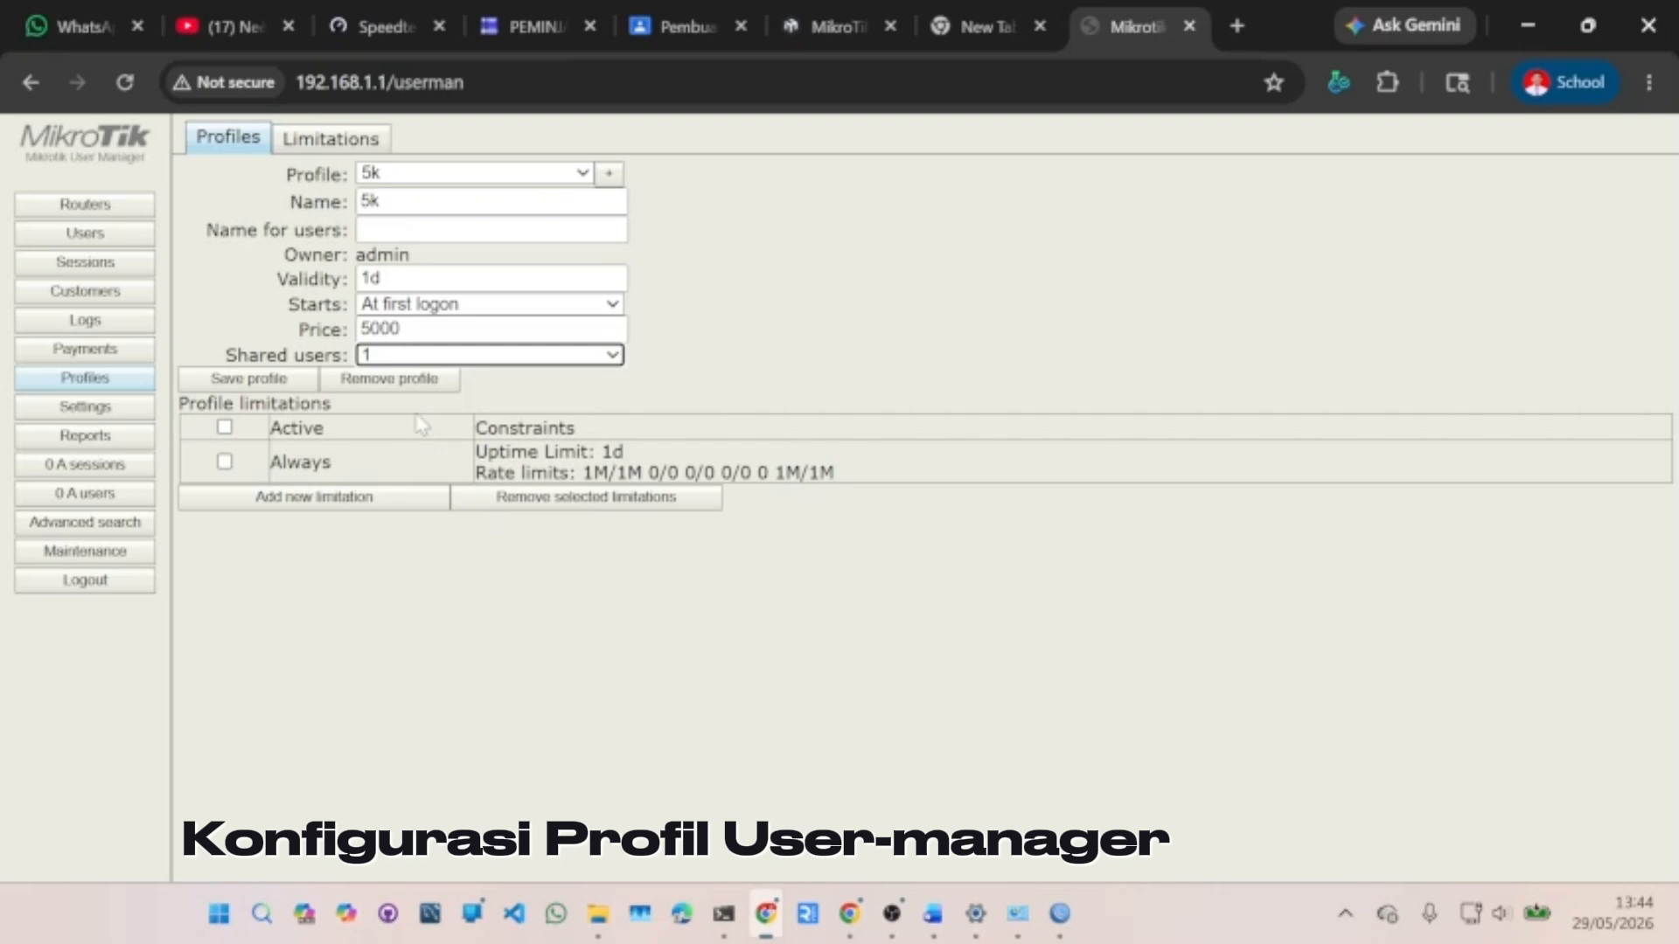
pyautogui.click(239, 378)
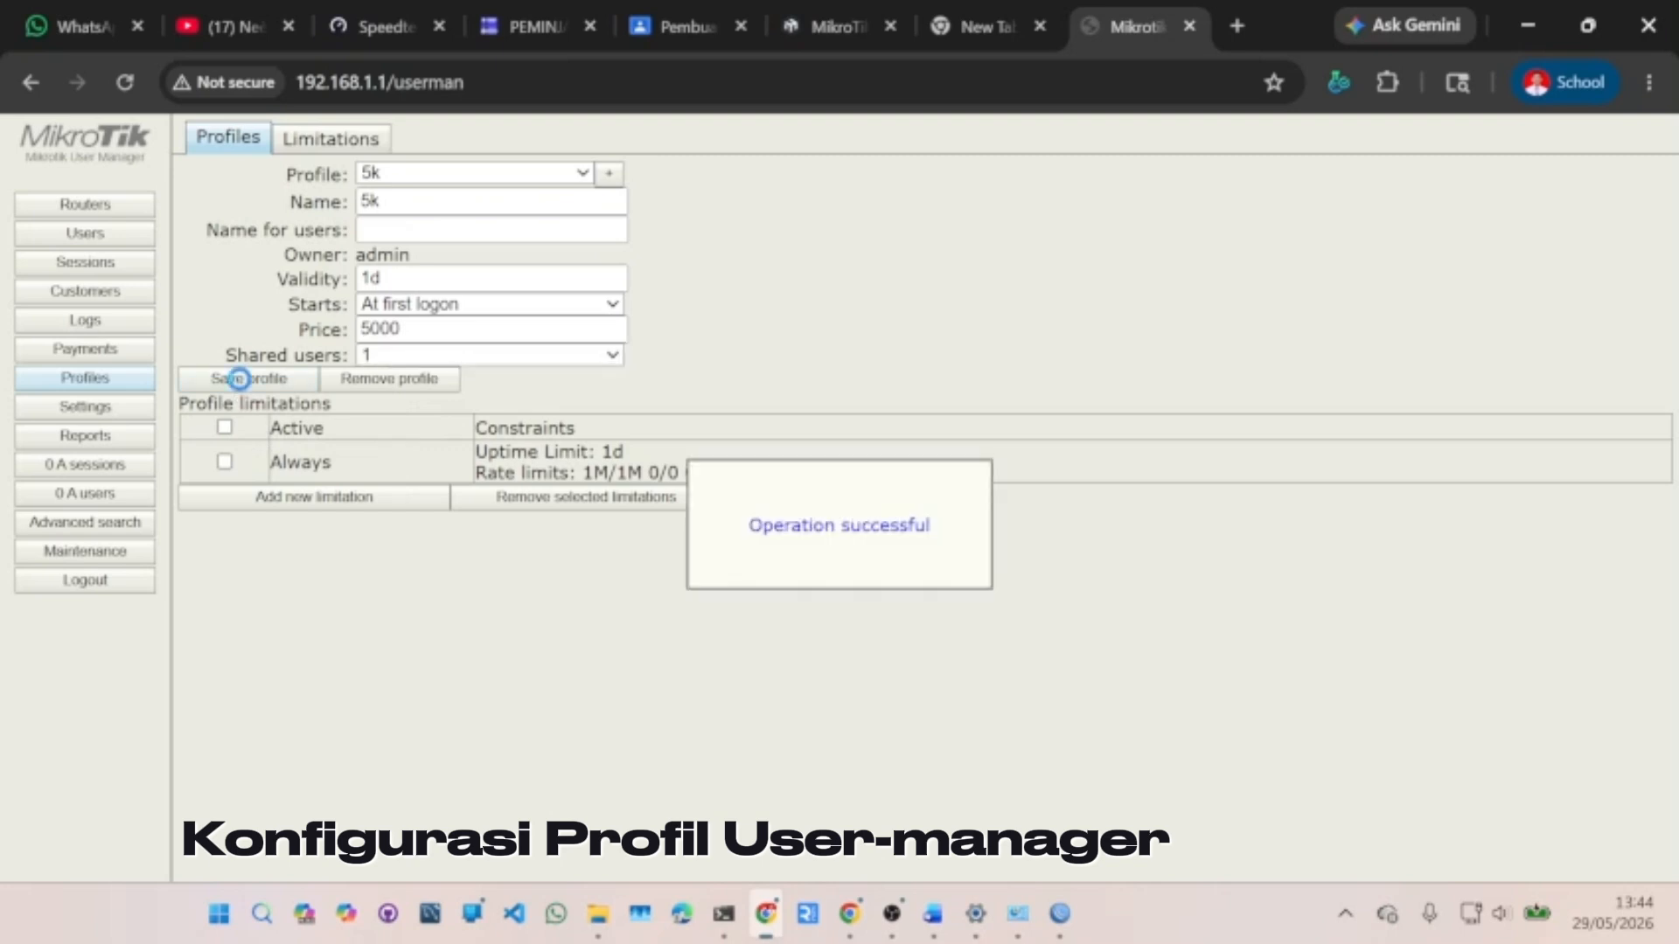
pyautogui.click(225, 429)
# - Remove the profile's limitations, then permanently delete all five Kouta5000 users
pyautogui.click(529, 500)
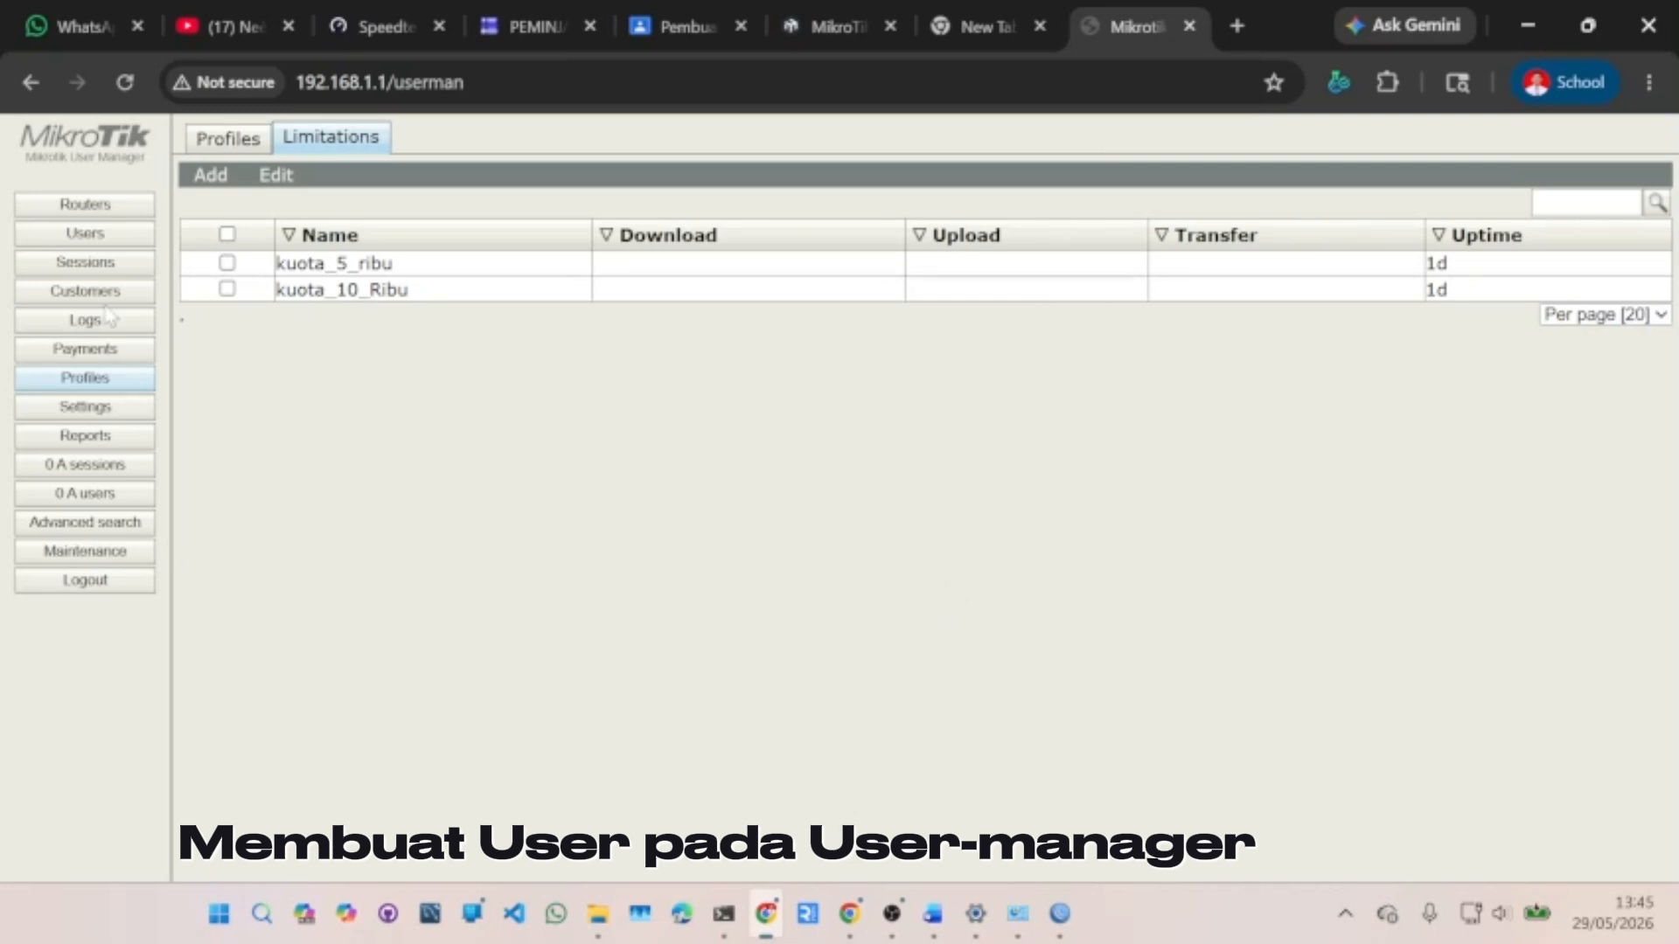
pyautogui.click(98, 235)
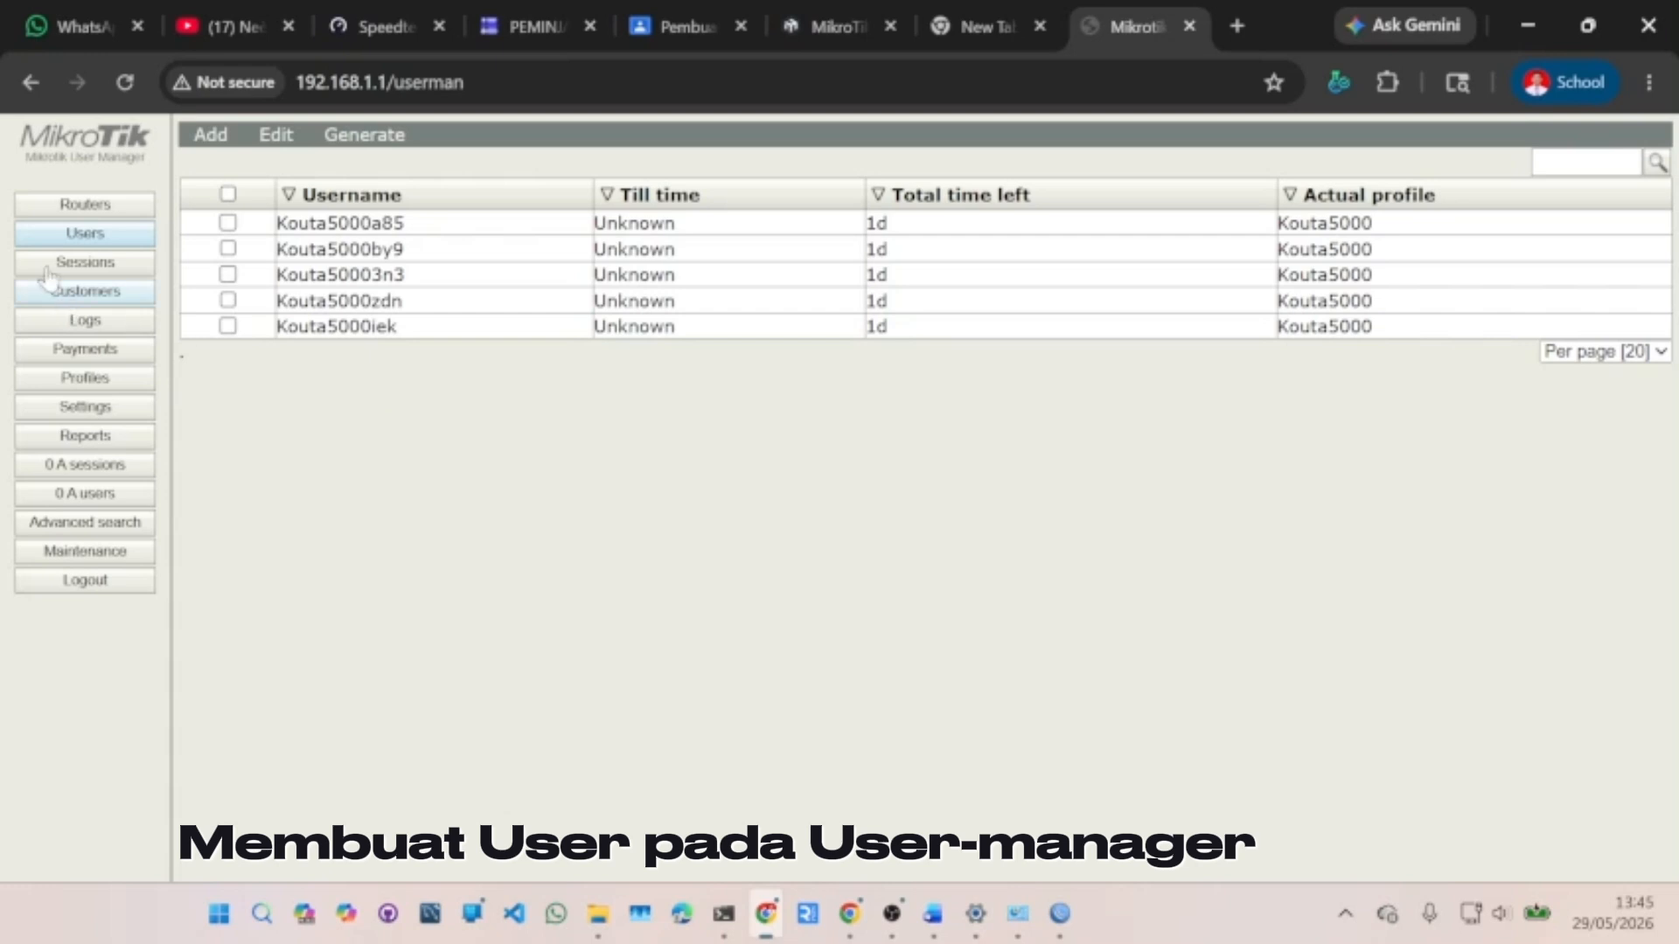
pyautogui.click(228, 196)
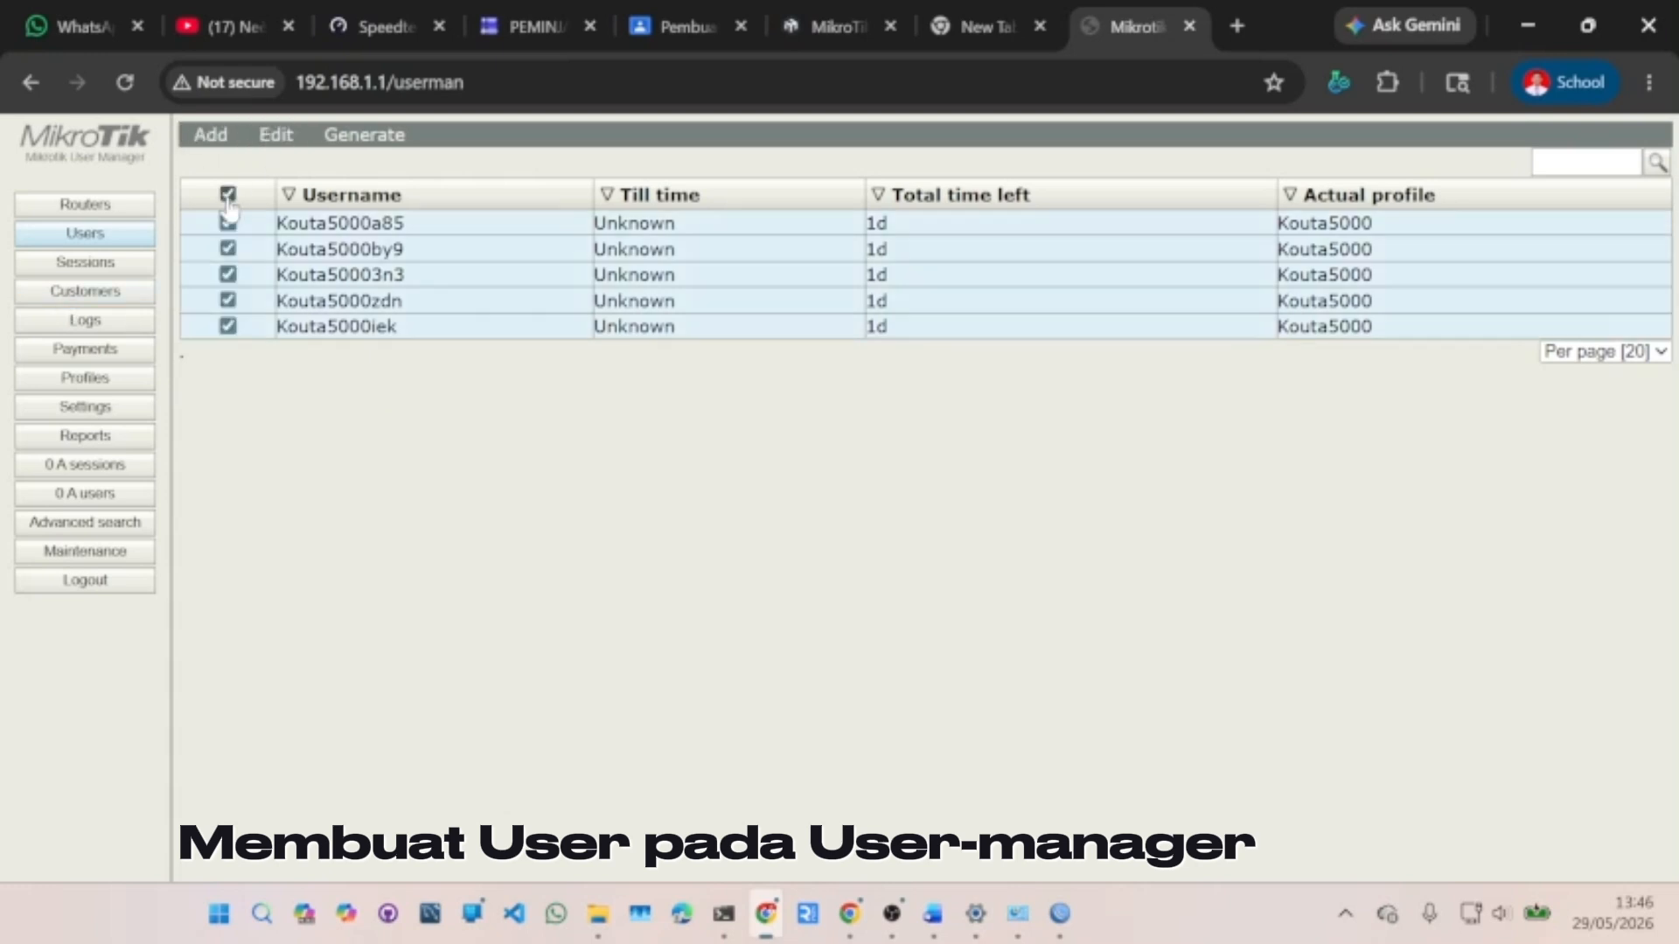
pyautogui.click(276, 135)
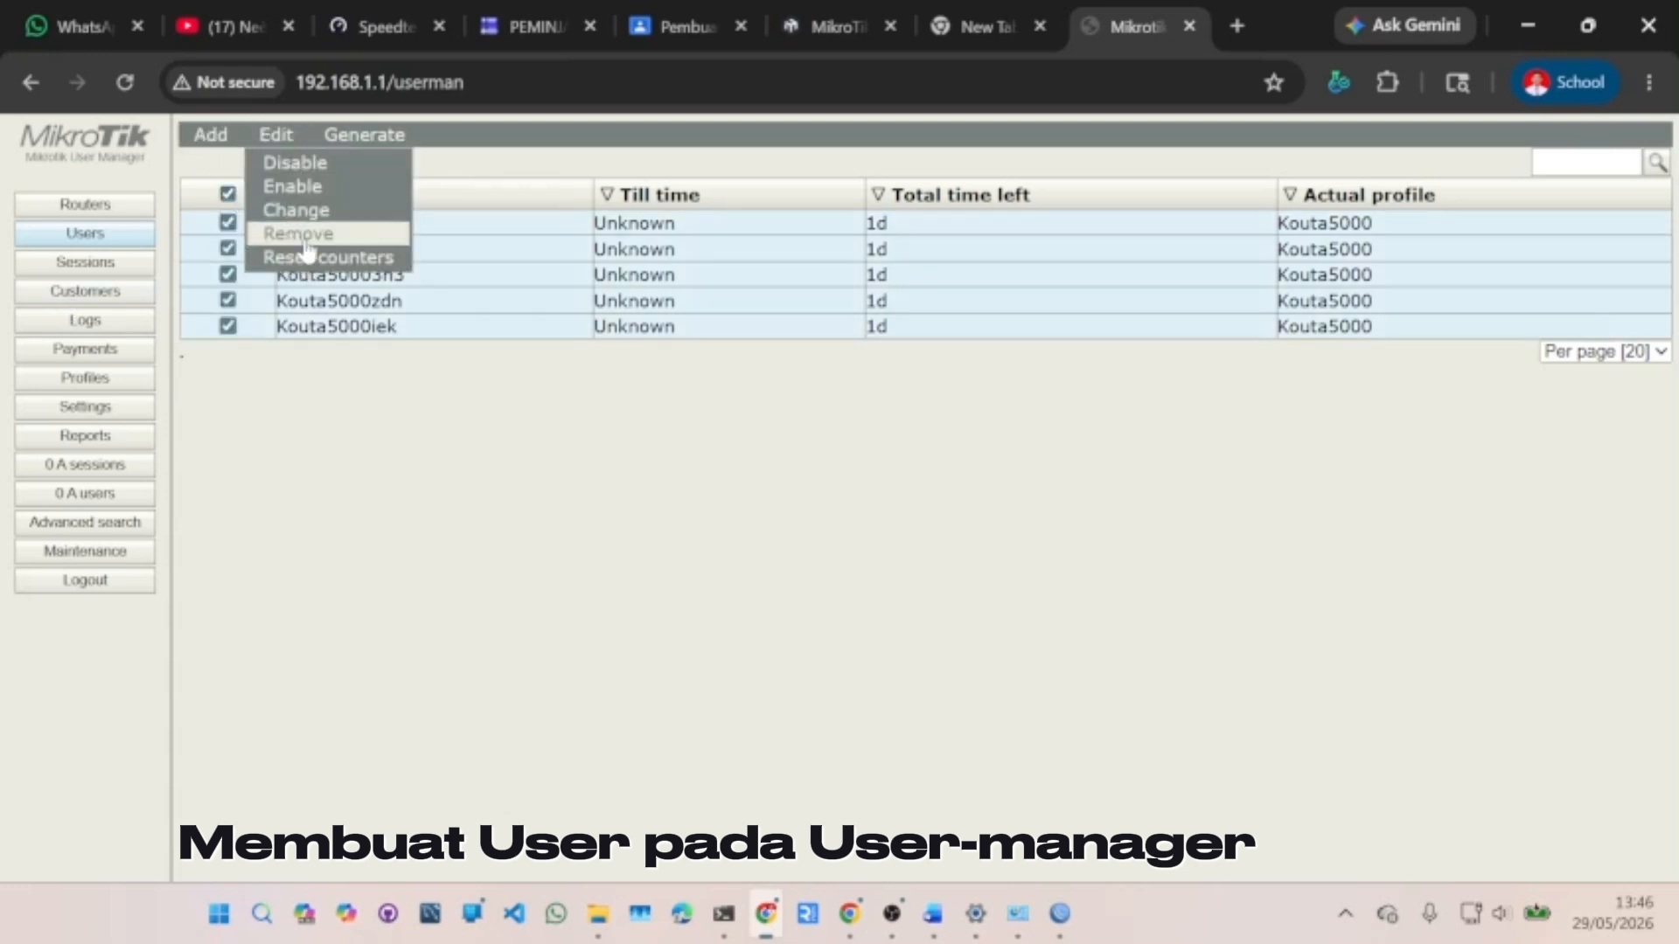
pyautogui.click(304, 242)
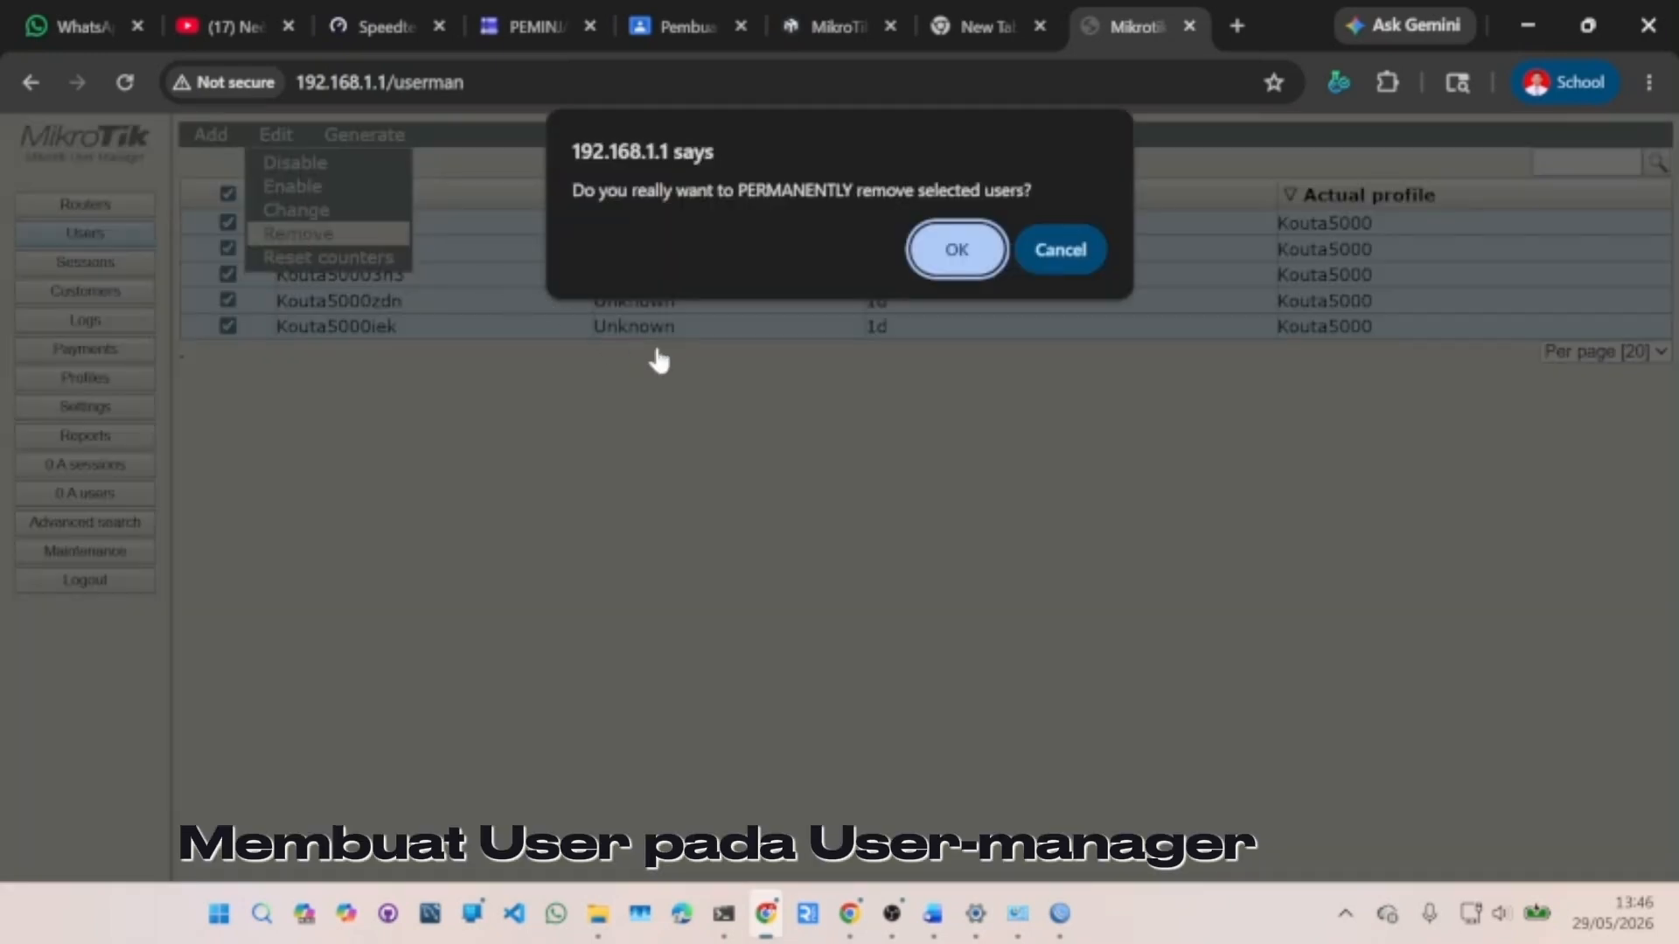
pyautogui.click(969, 247)
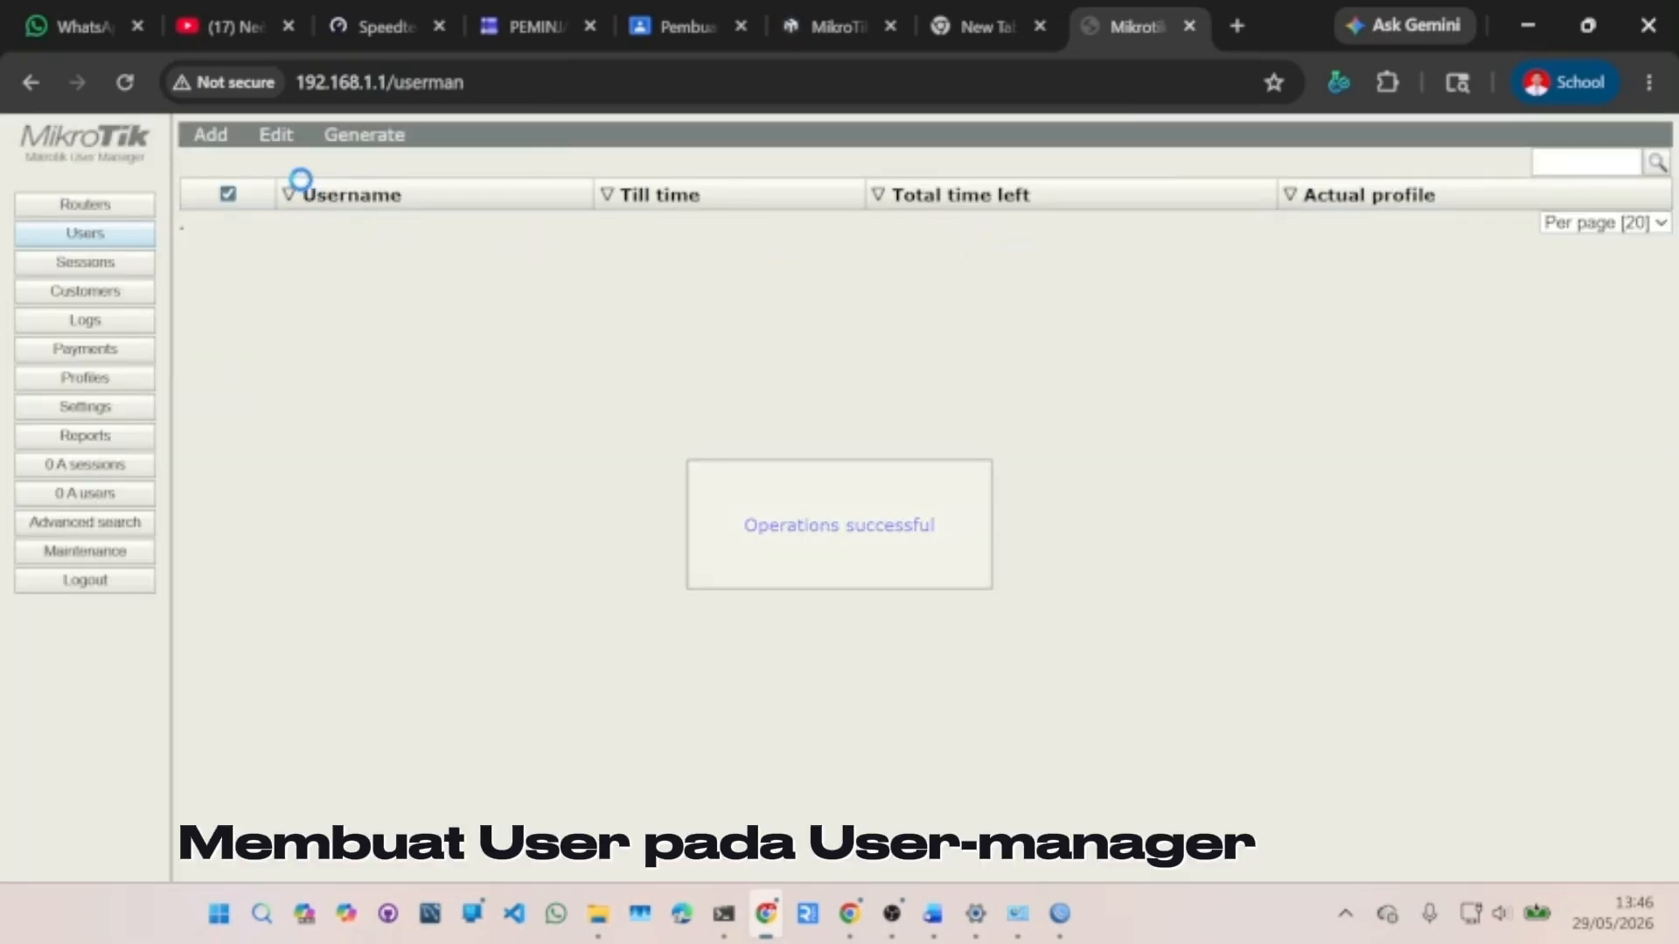
pyautogui.click(239, 149)
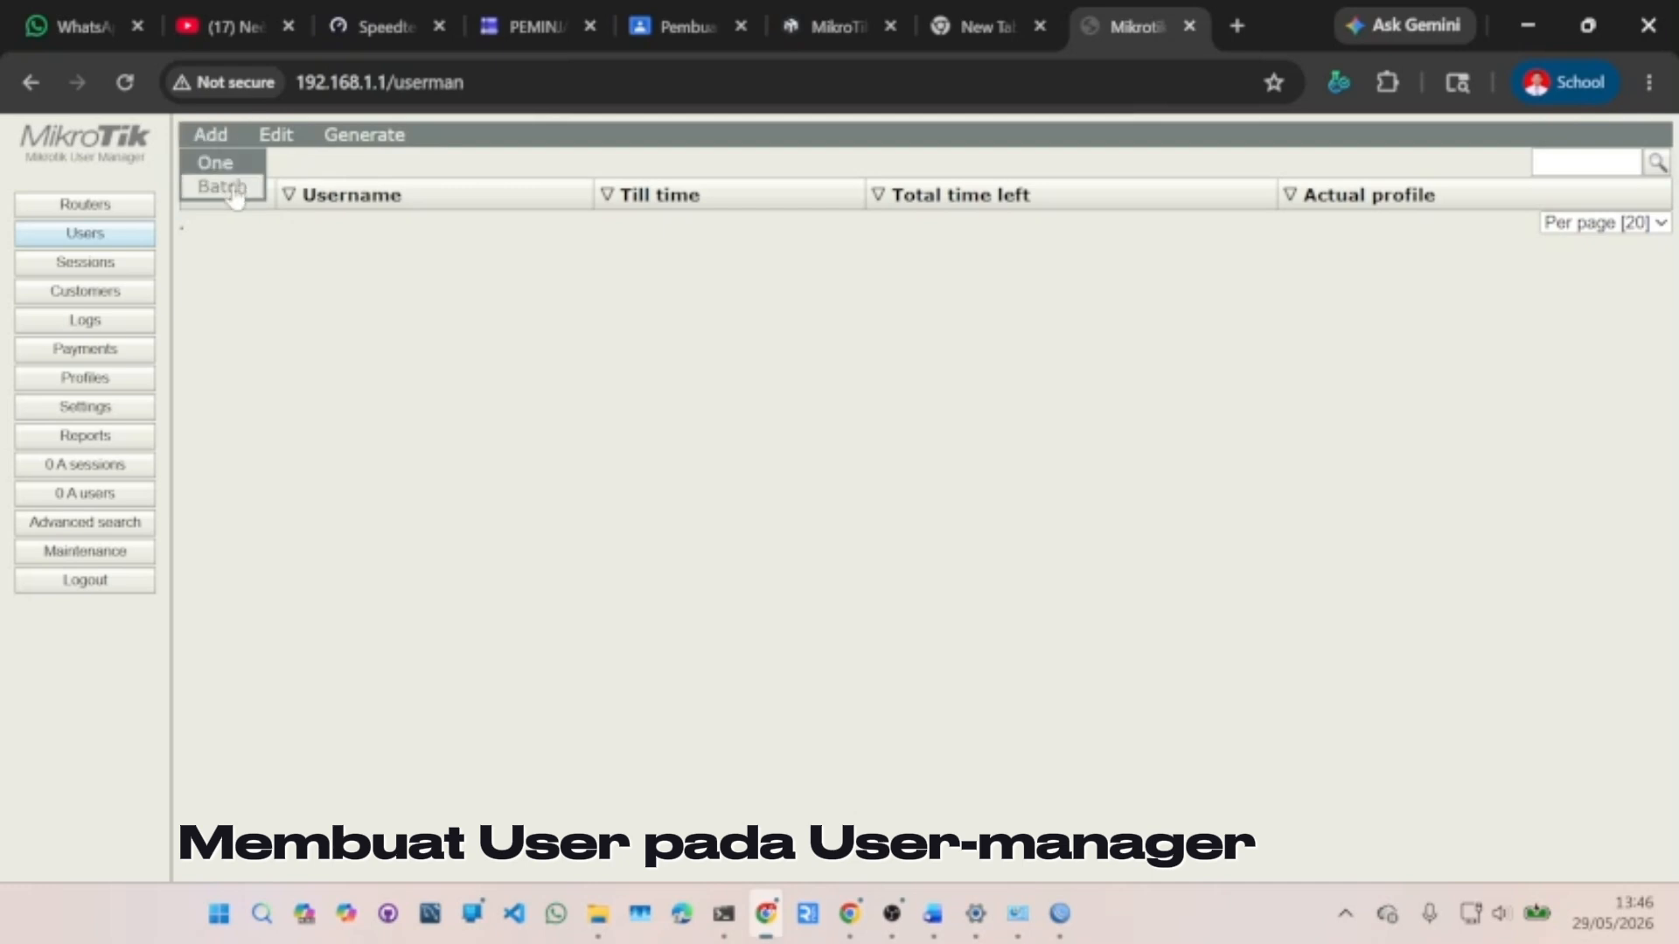
# - Batch-generate eight a_ users (a_z74 through a_qqr) with 3-character usernames on profile 5k
pyautogui.click(229, 186)
pyautogui.click(840, 246)
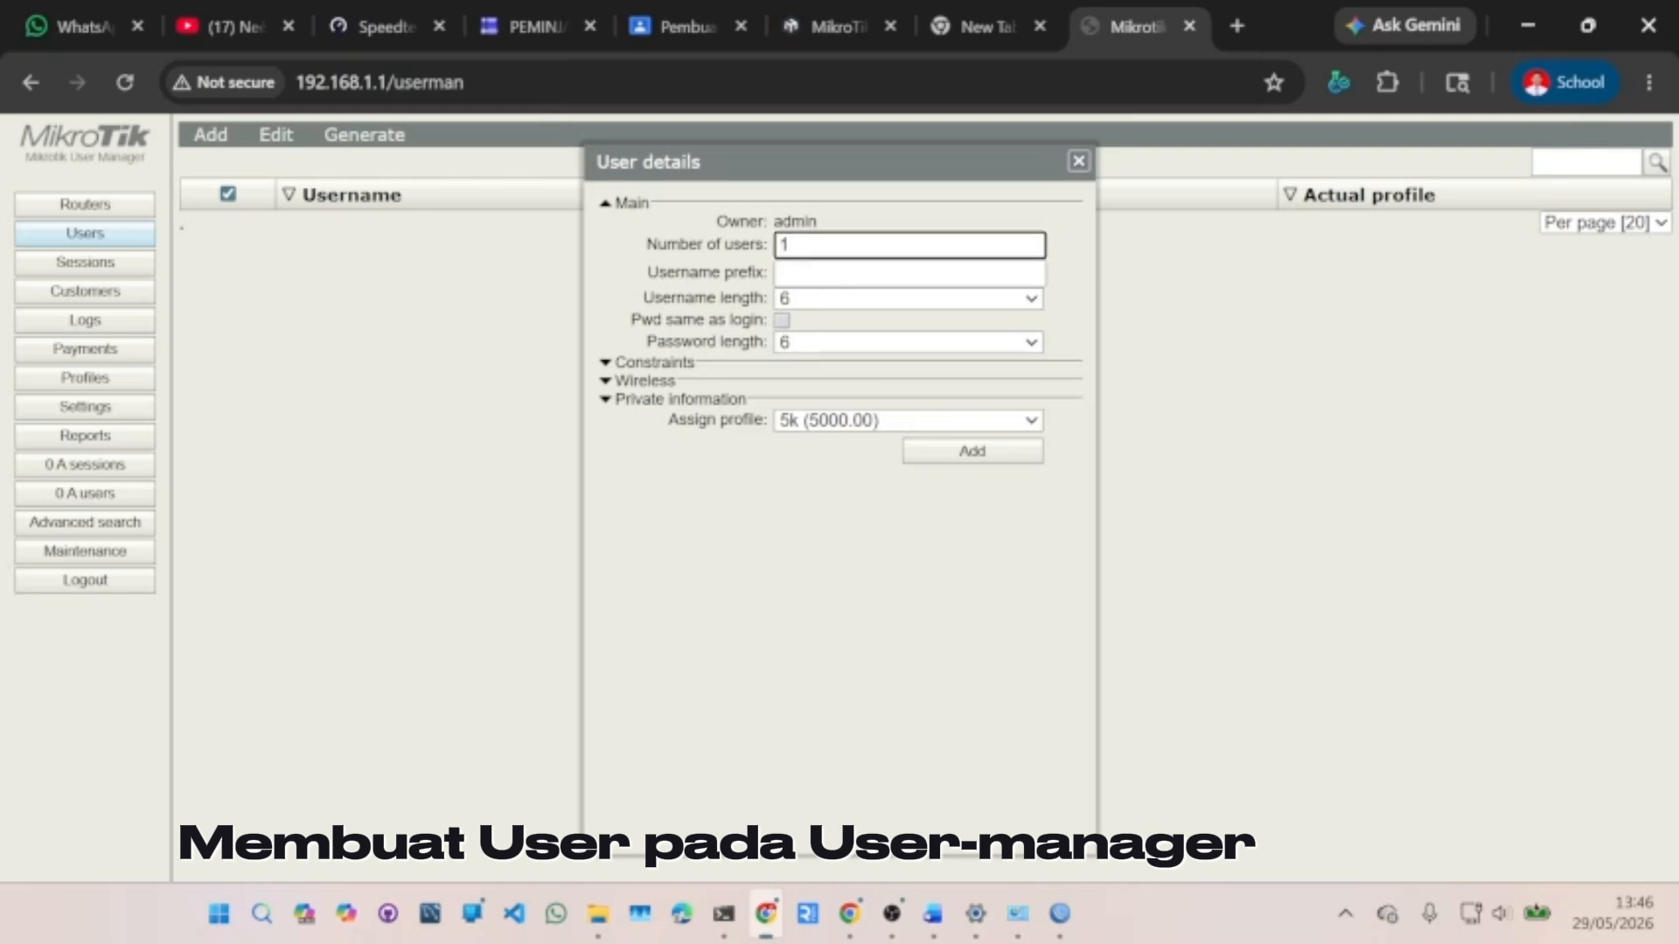
pyautogui.press('BackSpace')
pyautogui.write('8')
pyautogui.click(909, 273)
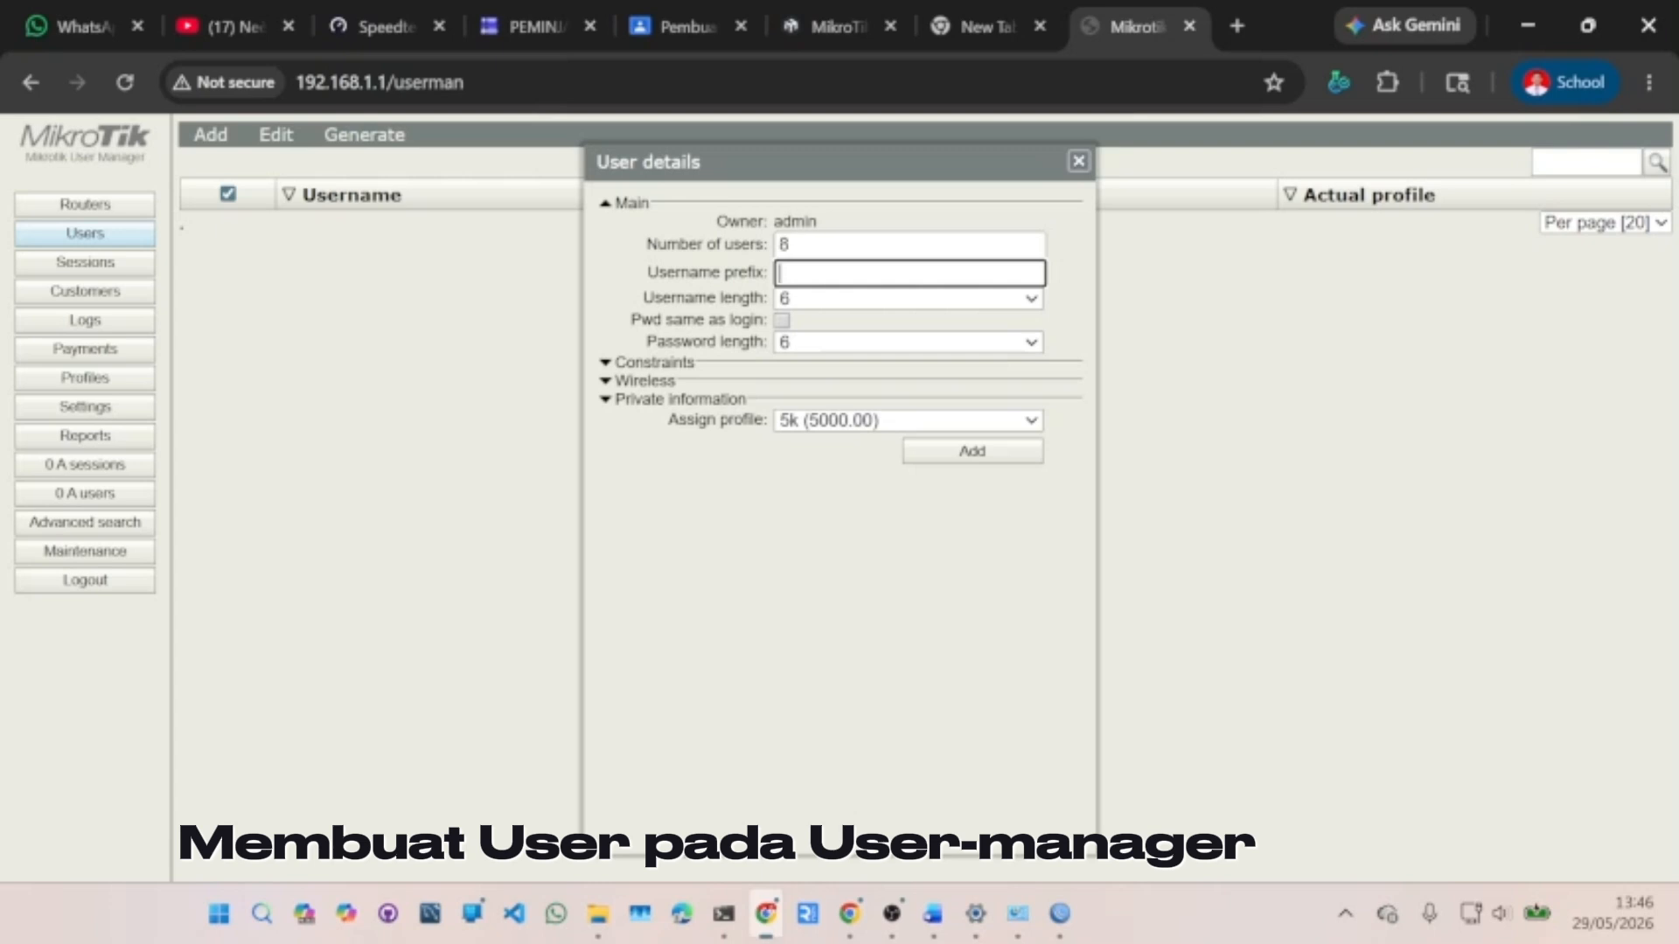
pyautogui.write('a_')
pyautogui.click(866, 302)
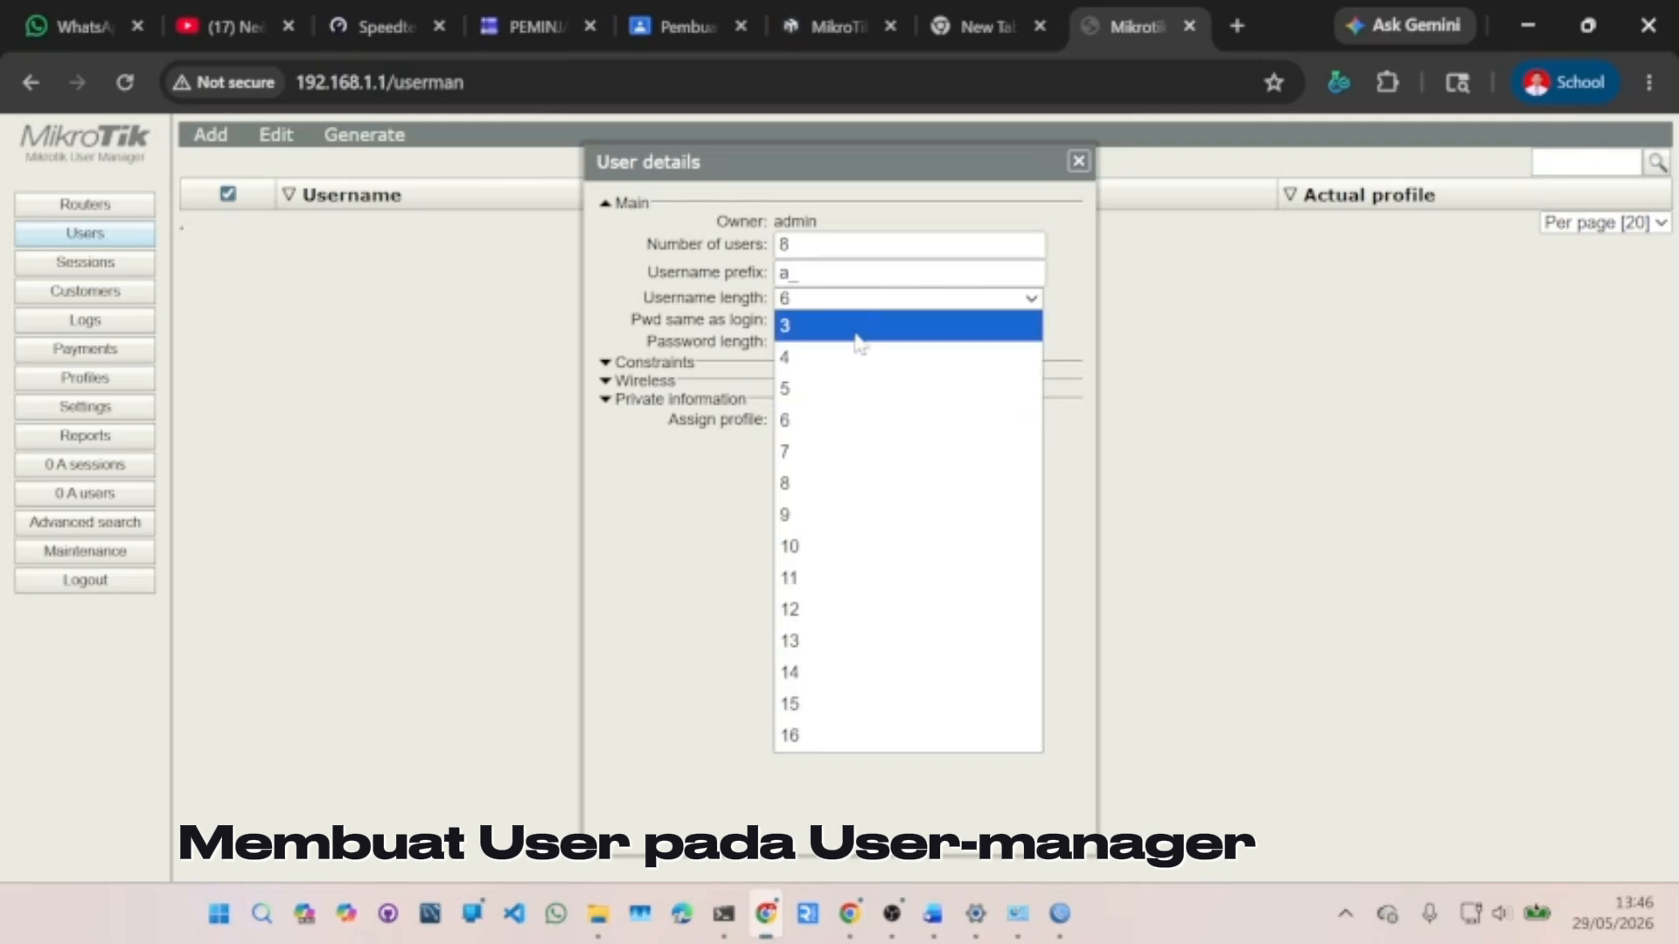
pyautogui.click(848, 327)
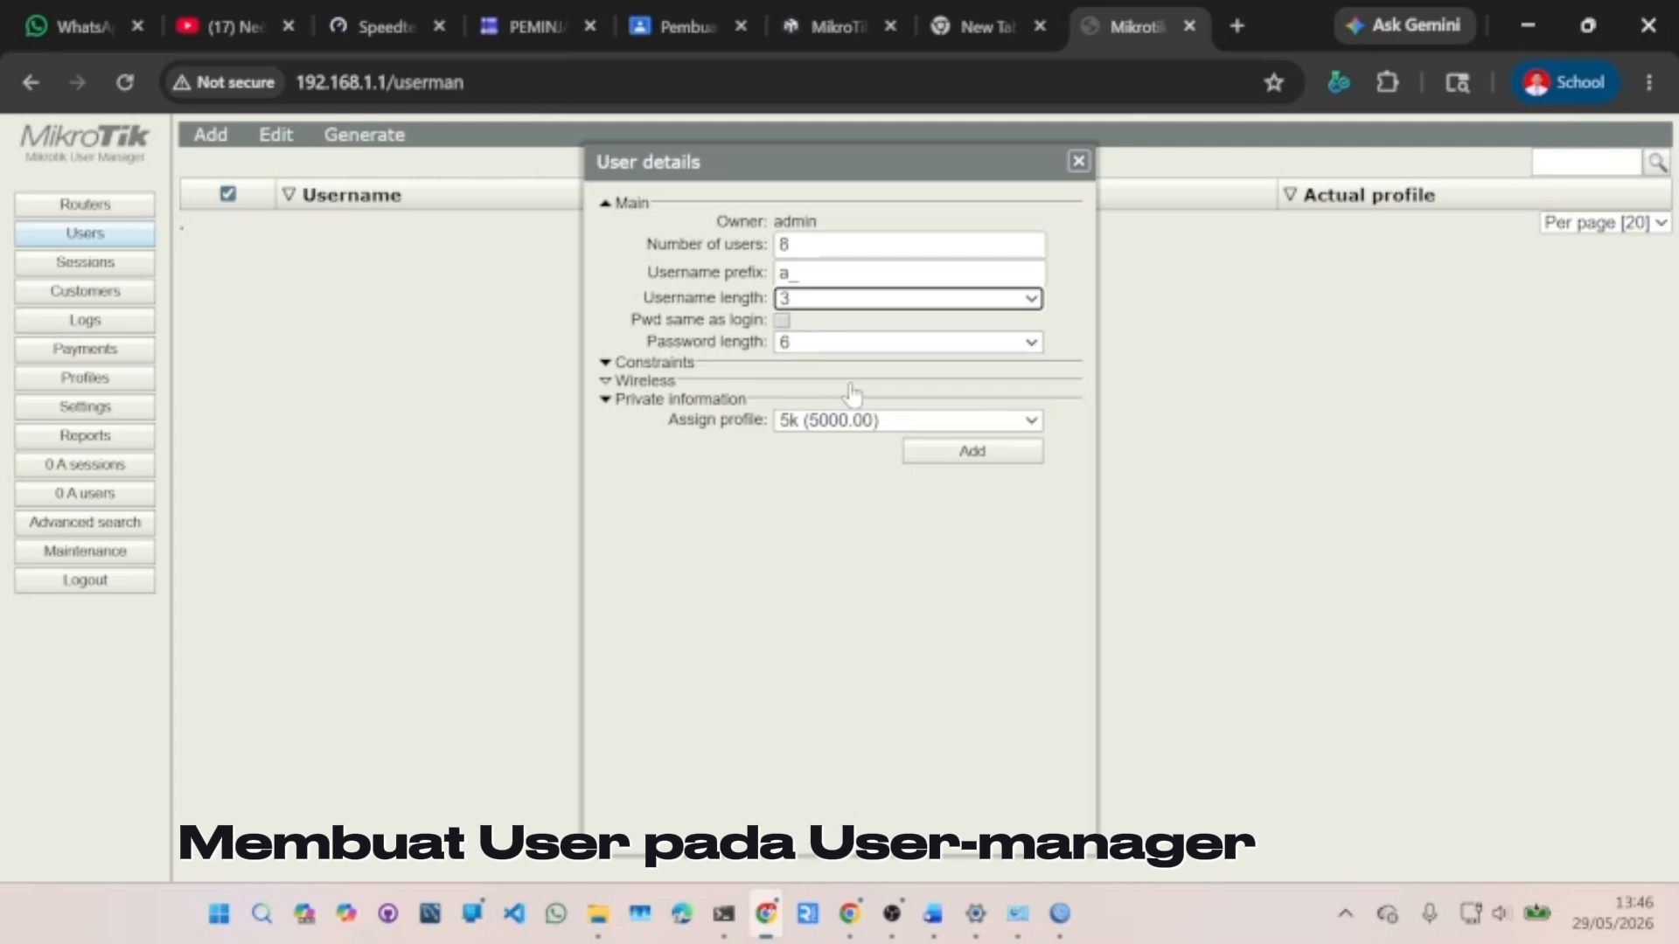
pyautogui.click(954, 453)
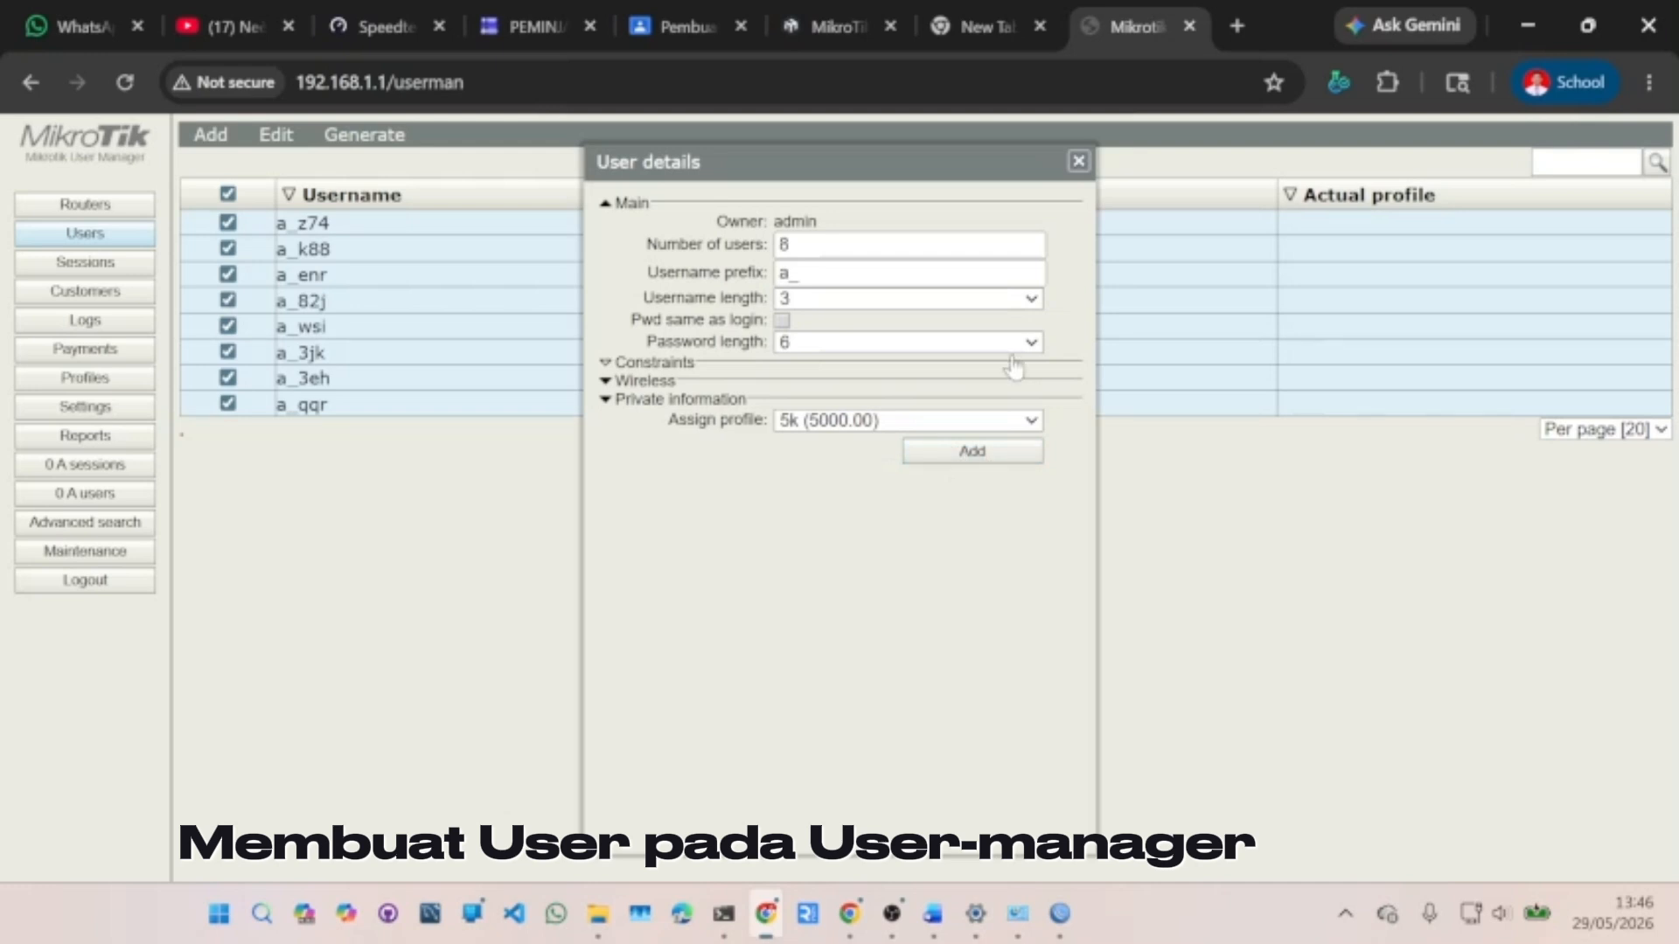
pyautogui.click(1079, 162)
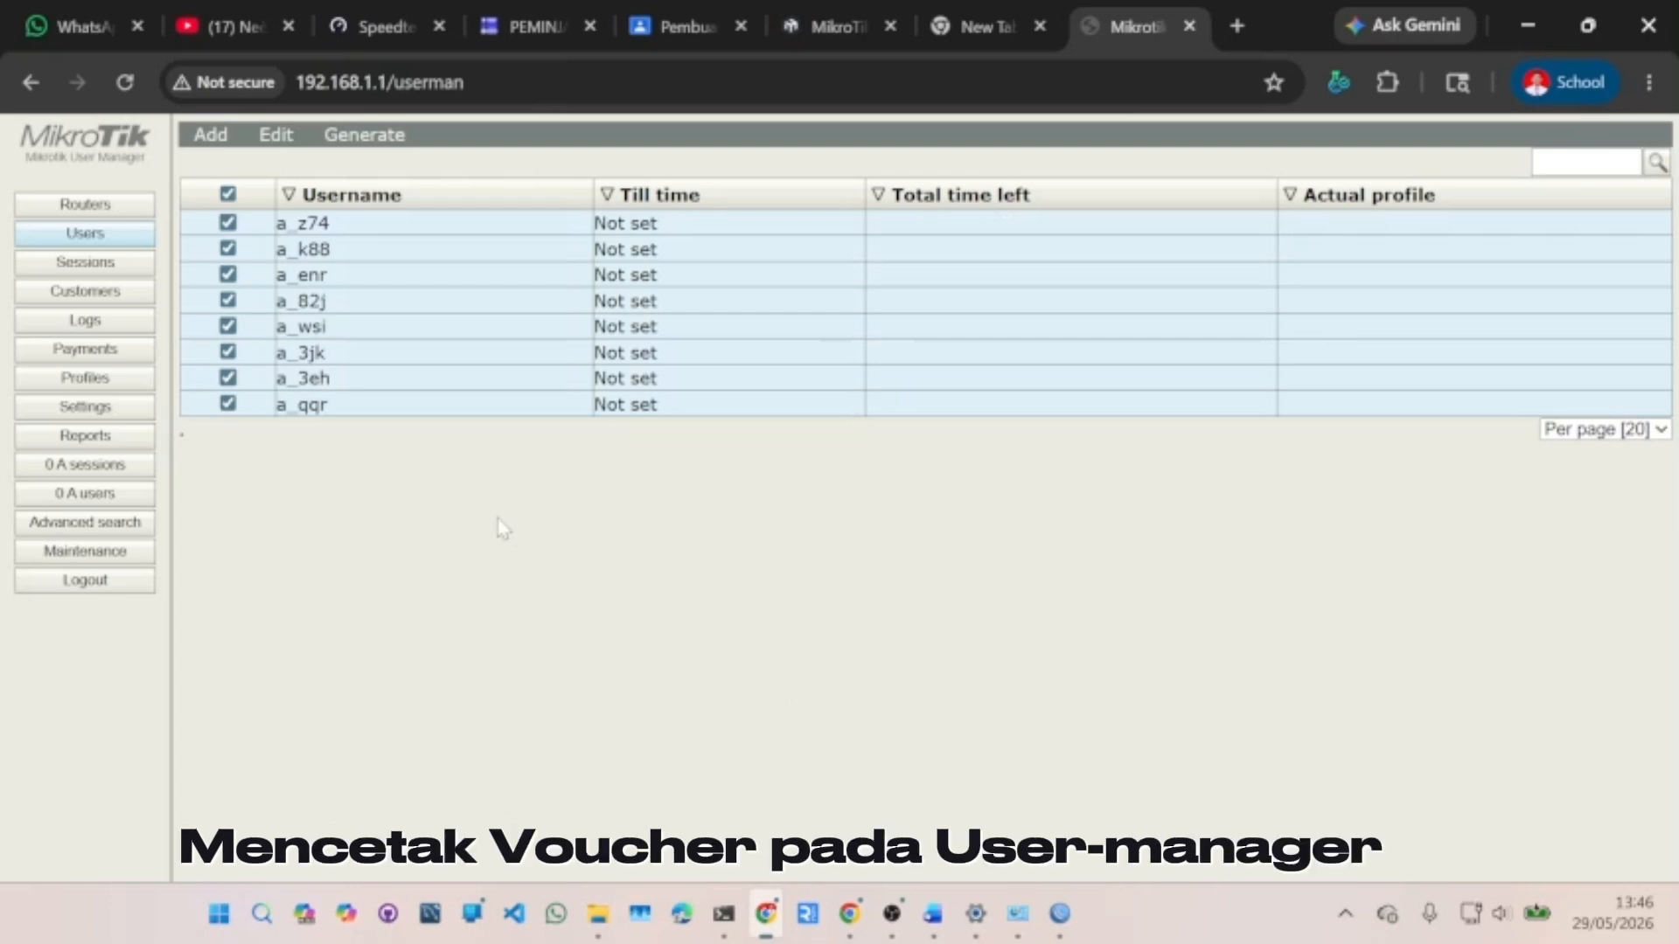
# - Generate Rp.5000.00 vouchers for the eight a_ users, then close the preview and Vouchers dialog
pyautogui.click(360, 140)
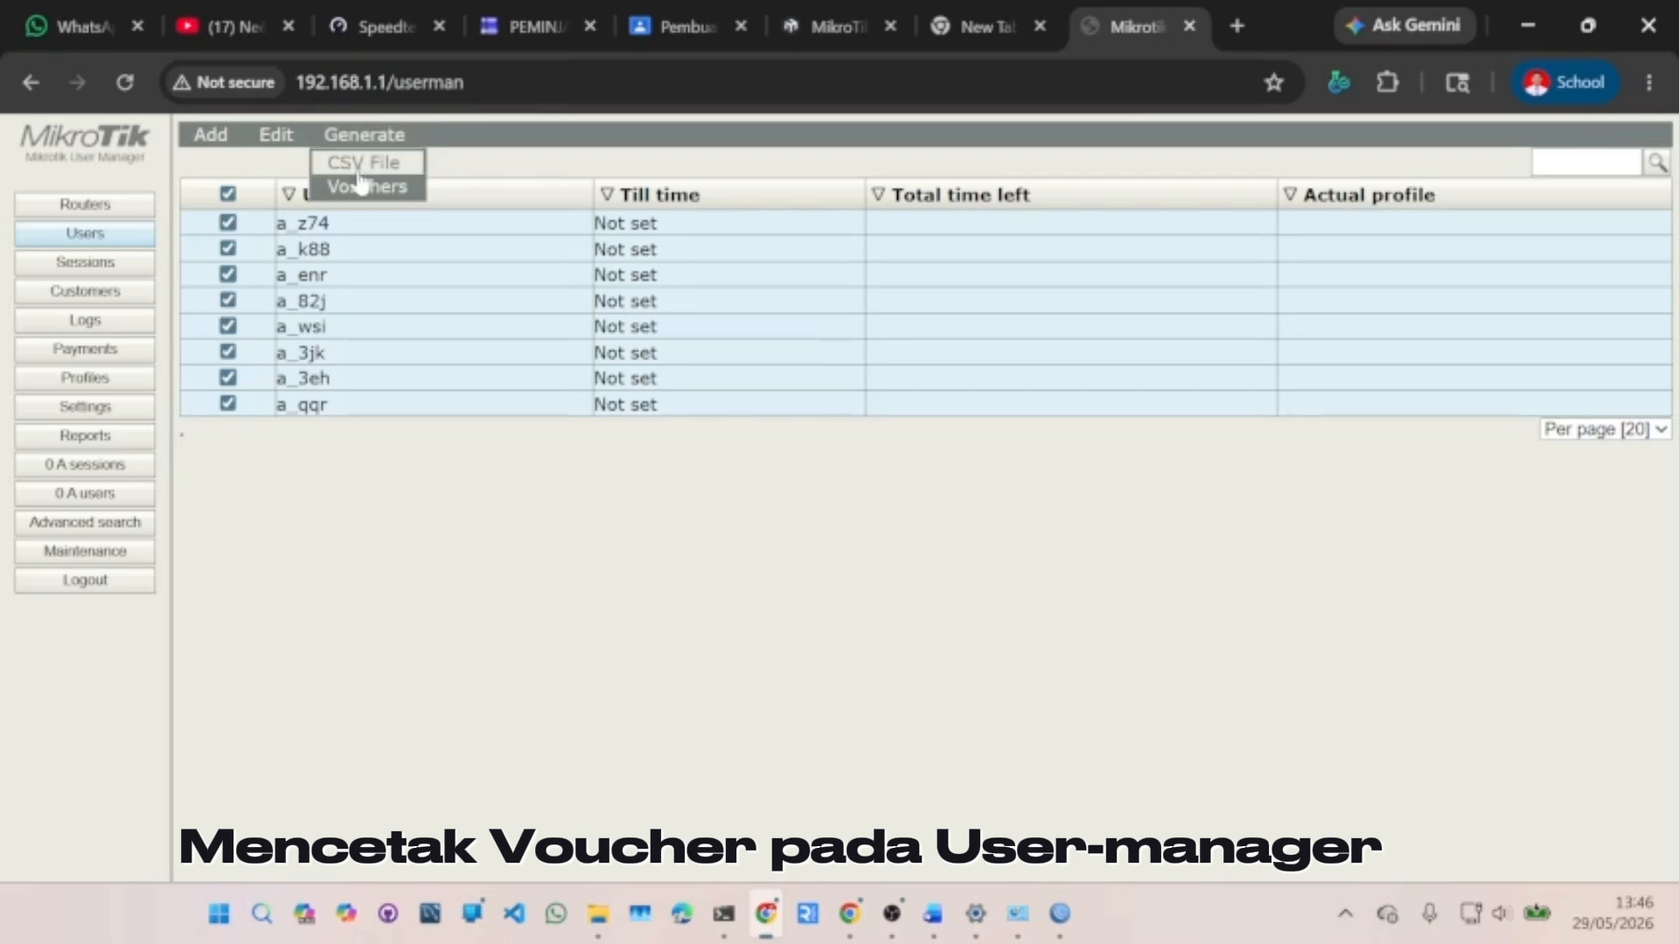
pyautogui.click(358, 184)
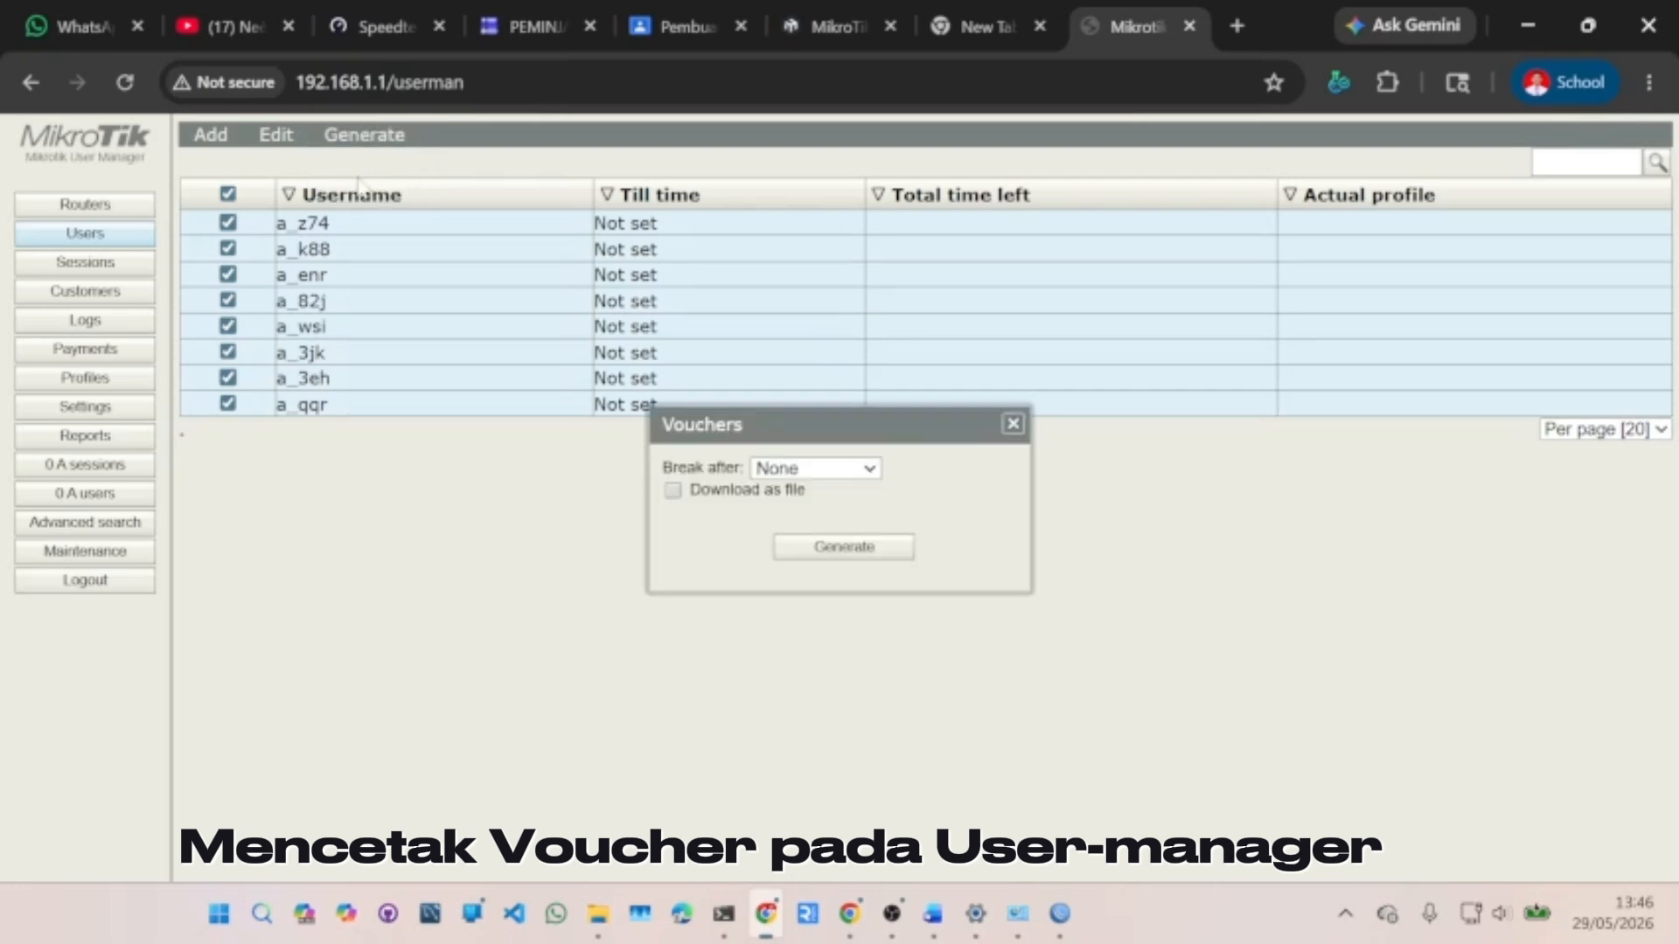
pyautogui.click(845, 549)
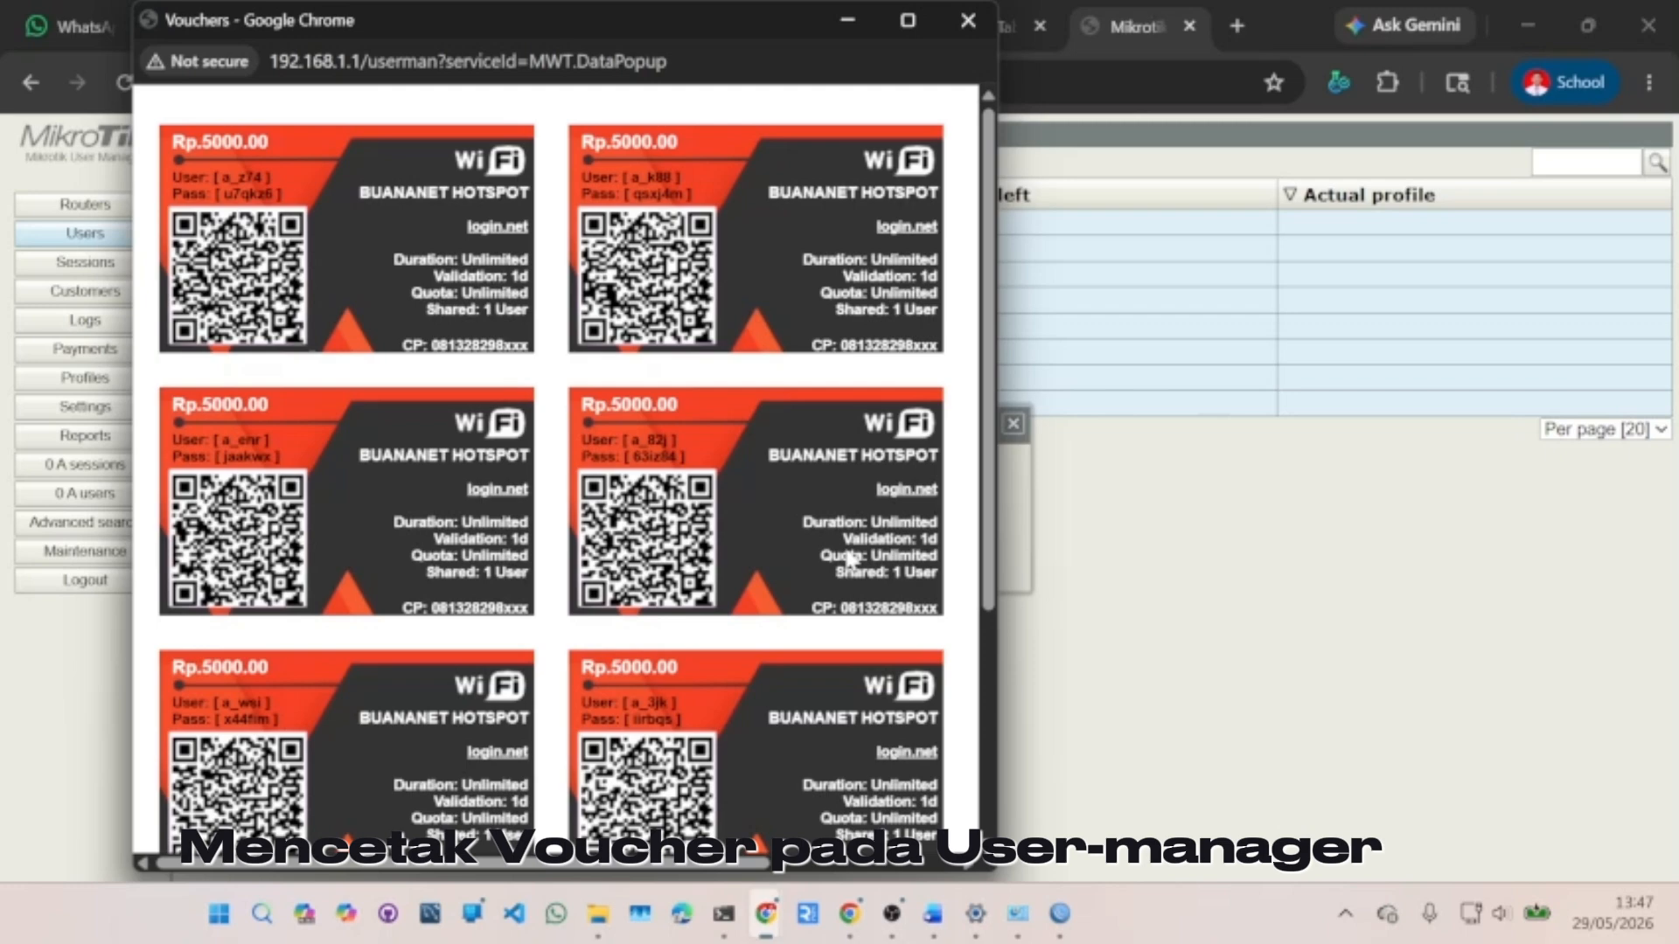
pyautogui.click(968, 21)
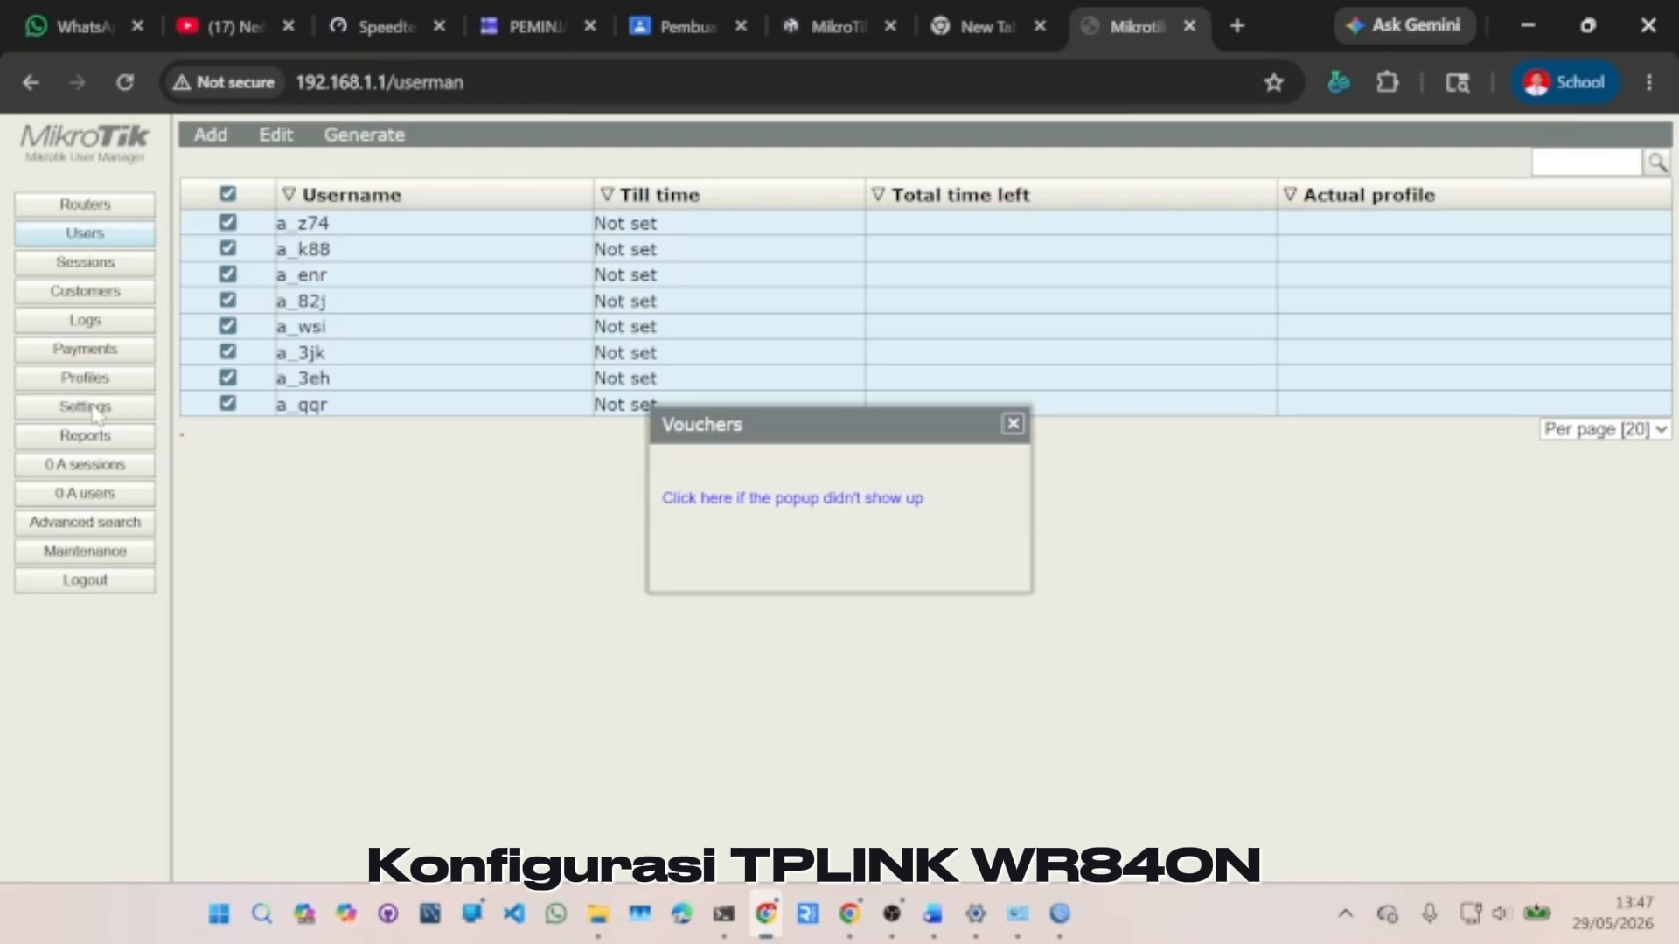
pyautogui.click(1013, 426)
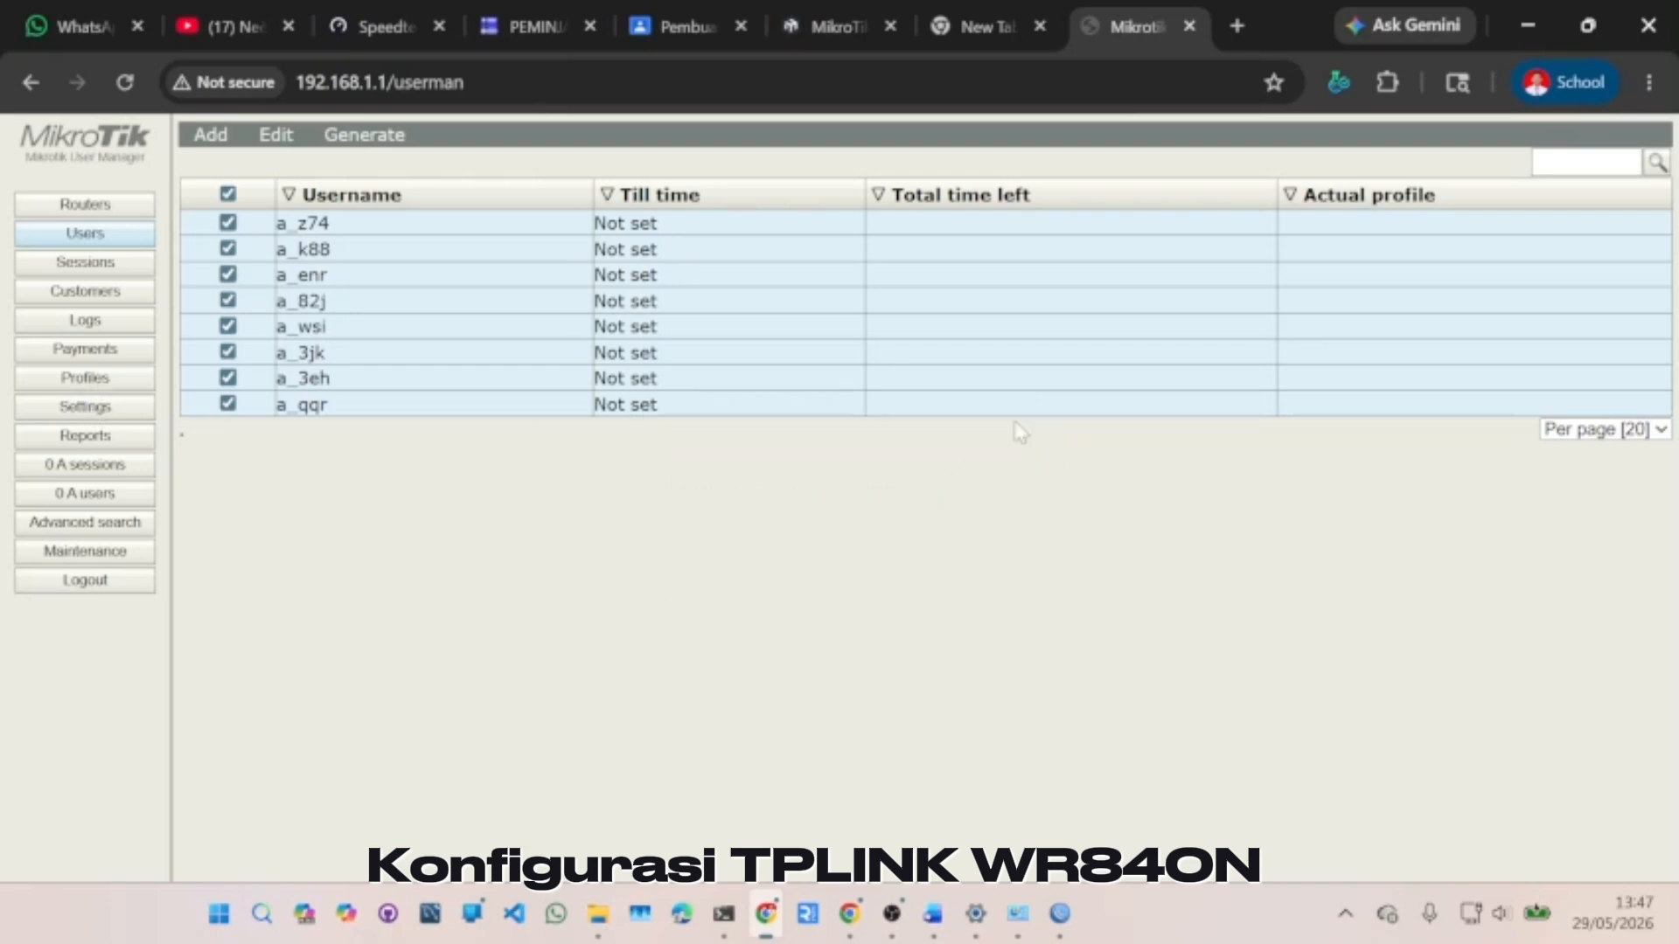
# - Open the Vouchers template in settings and replace the Header with new template code
pyautogui.click(88, 409)
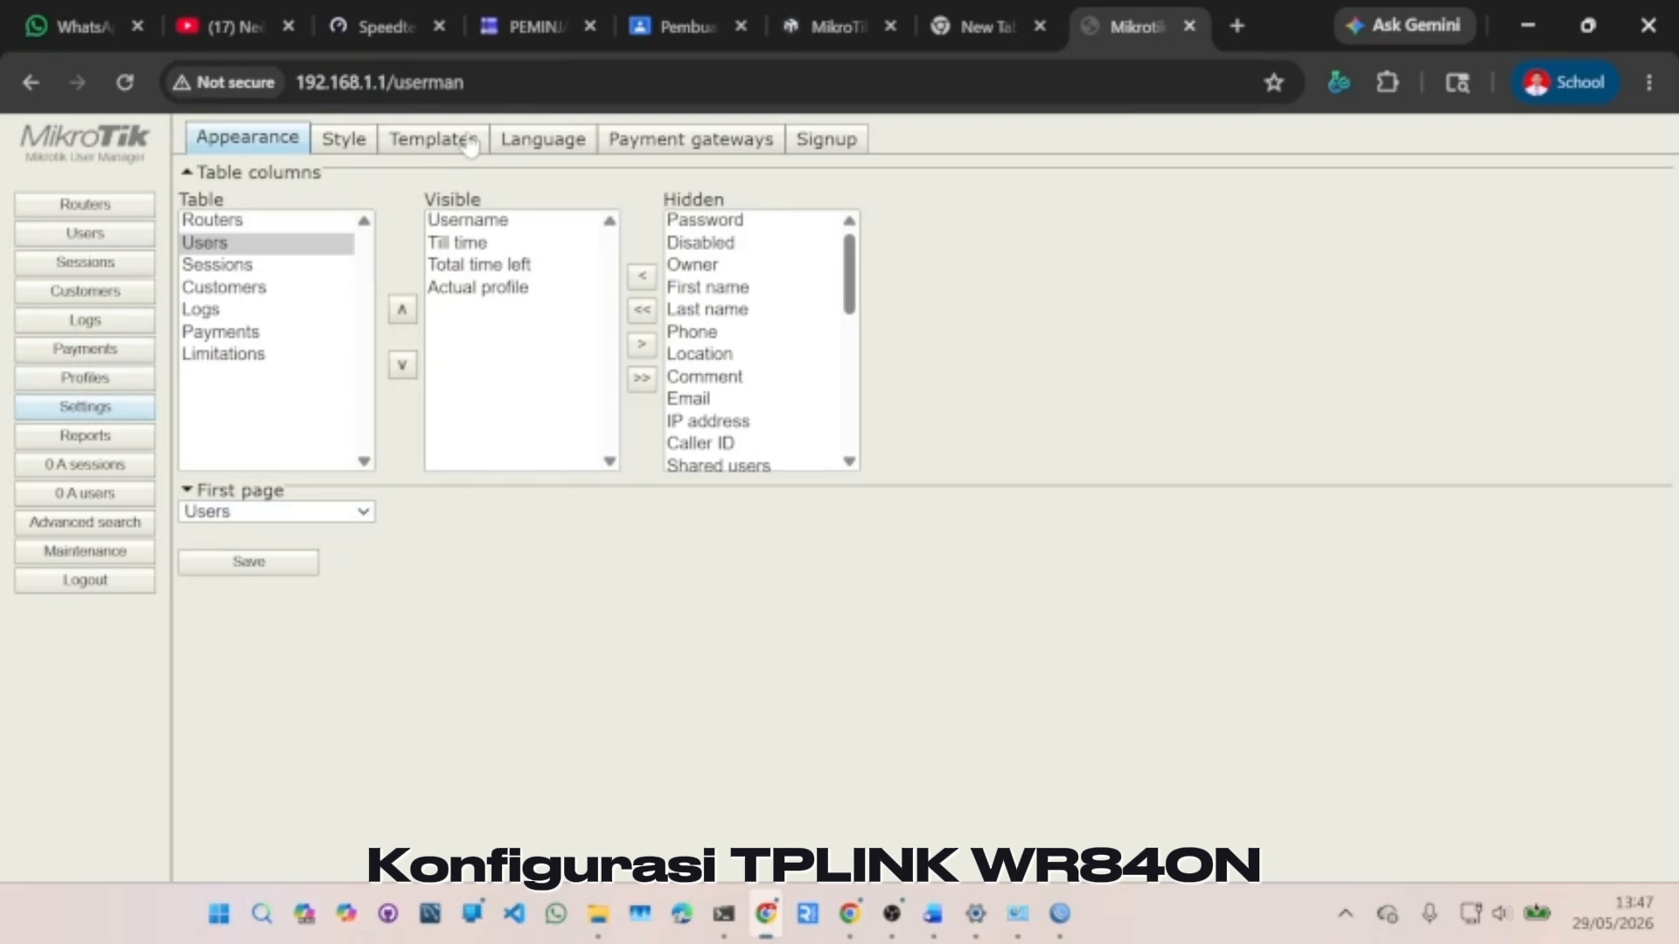
pyautogui.click(471, 142)
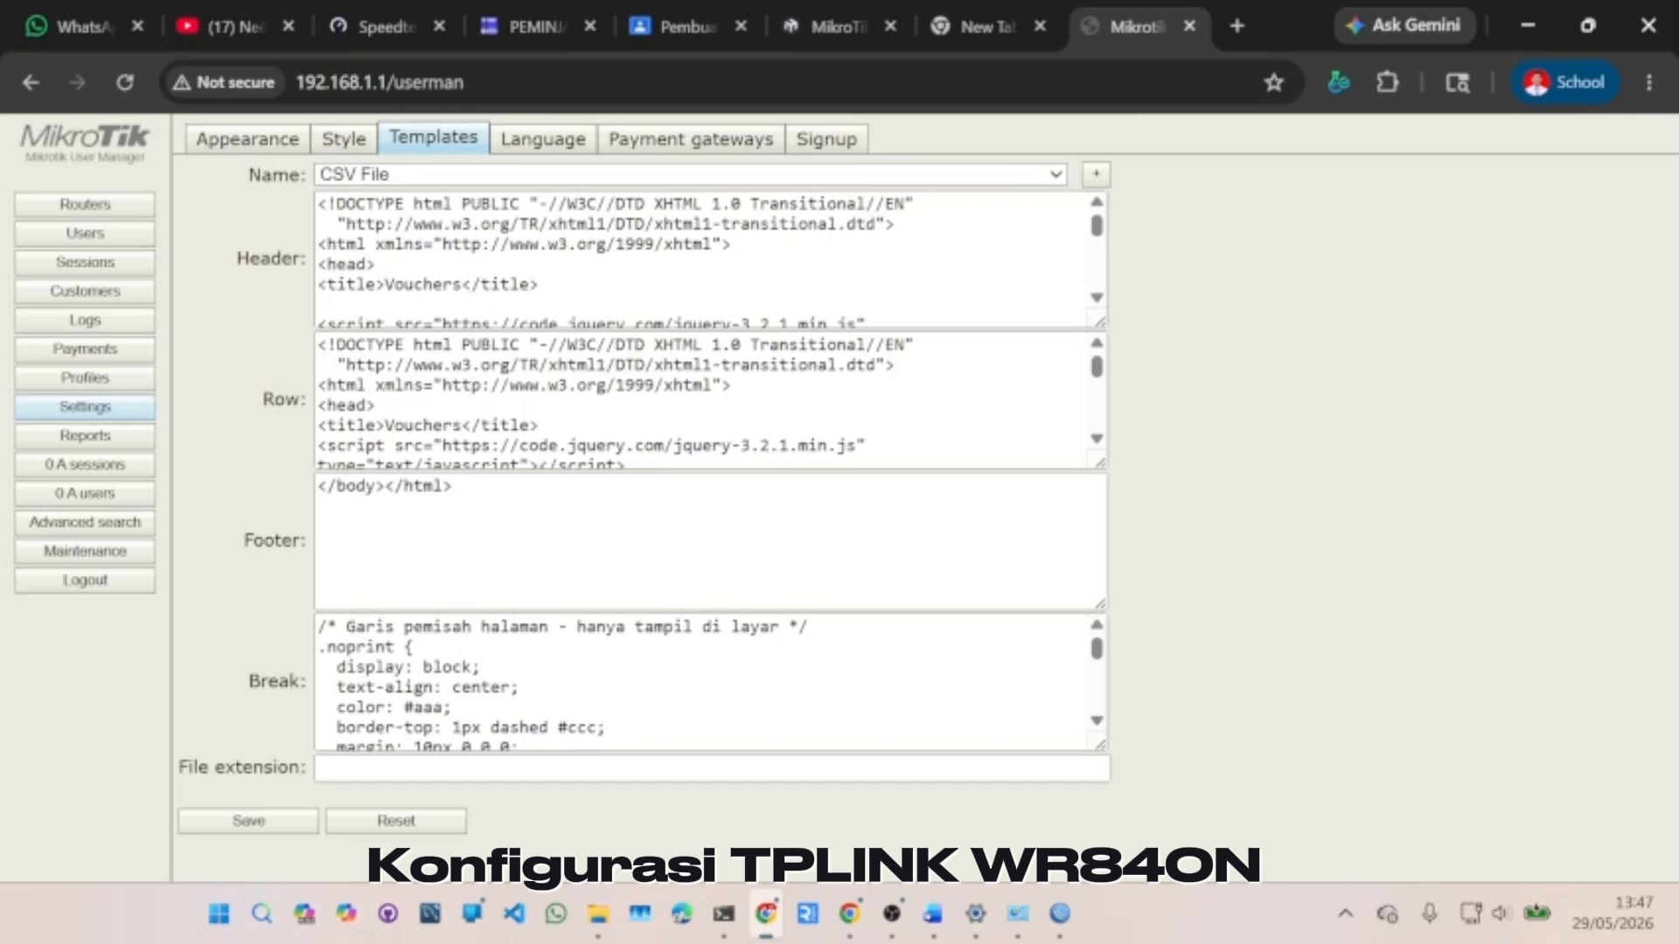
pyautogui.click(540, 286)
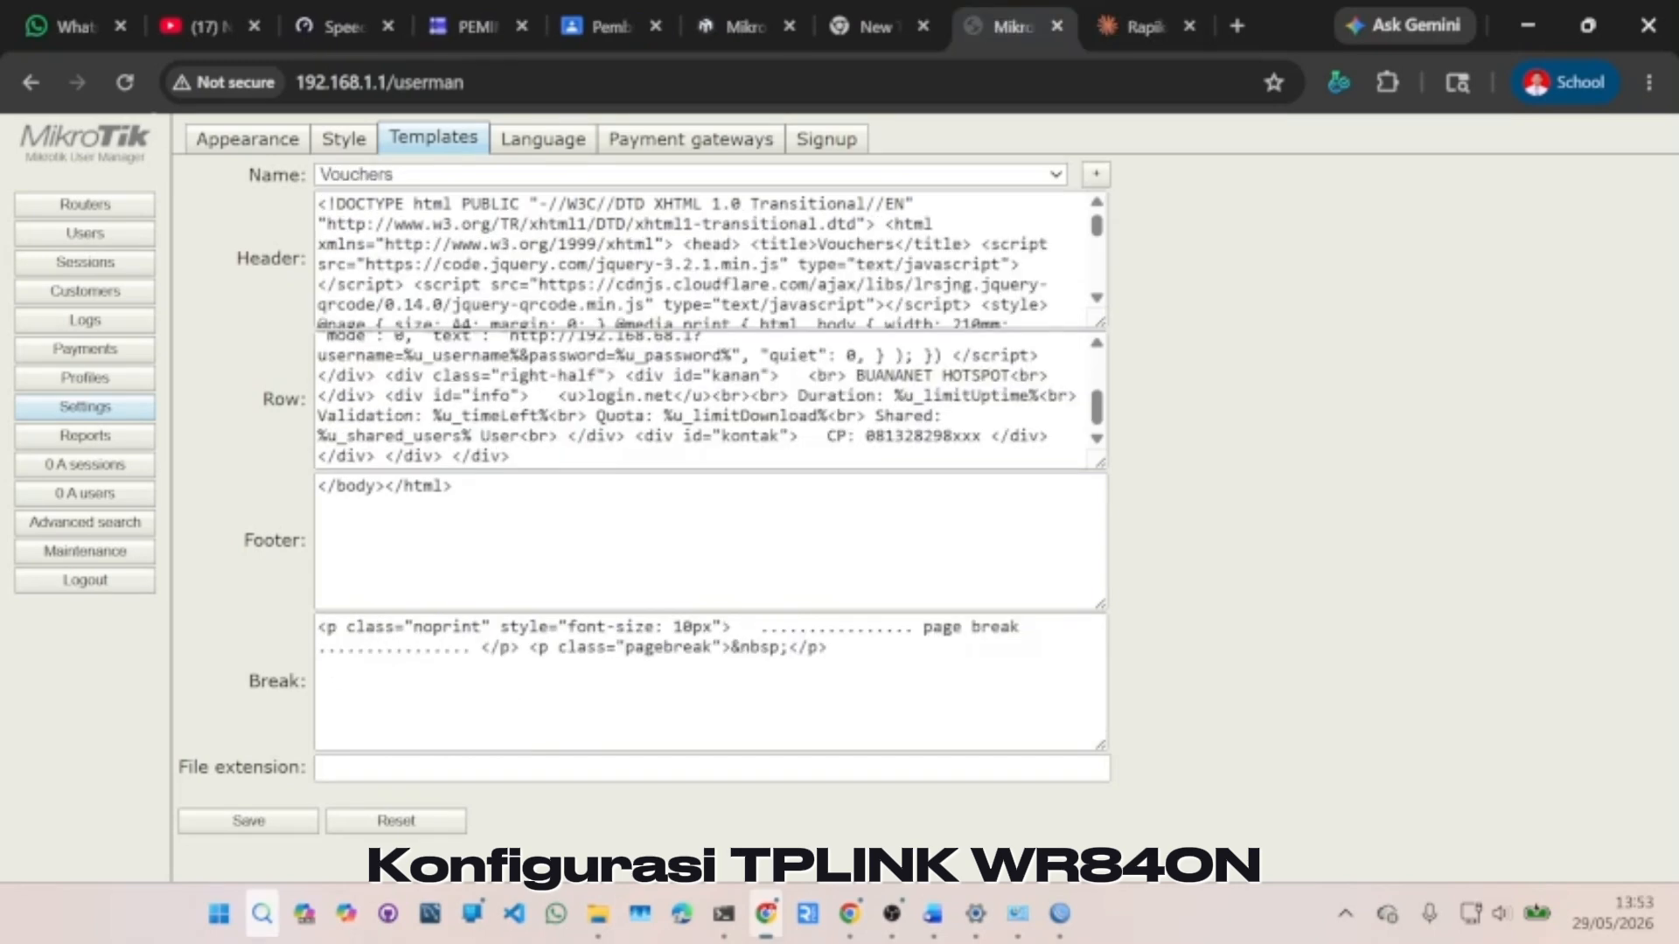
pyautogui.moveTo(319, 204); pyautogui.dragTo(664, 367)
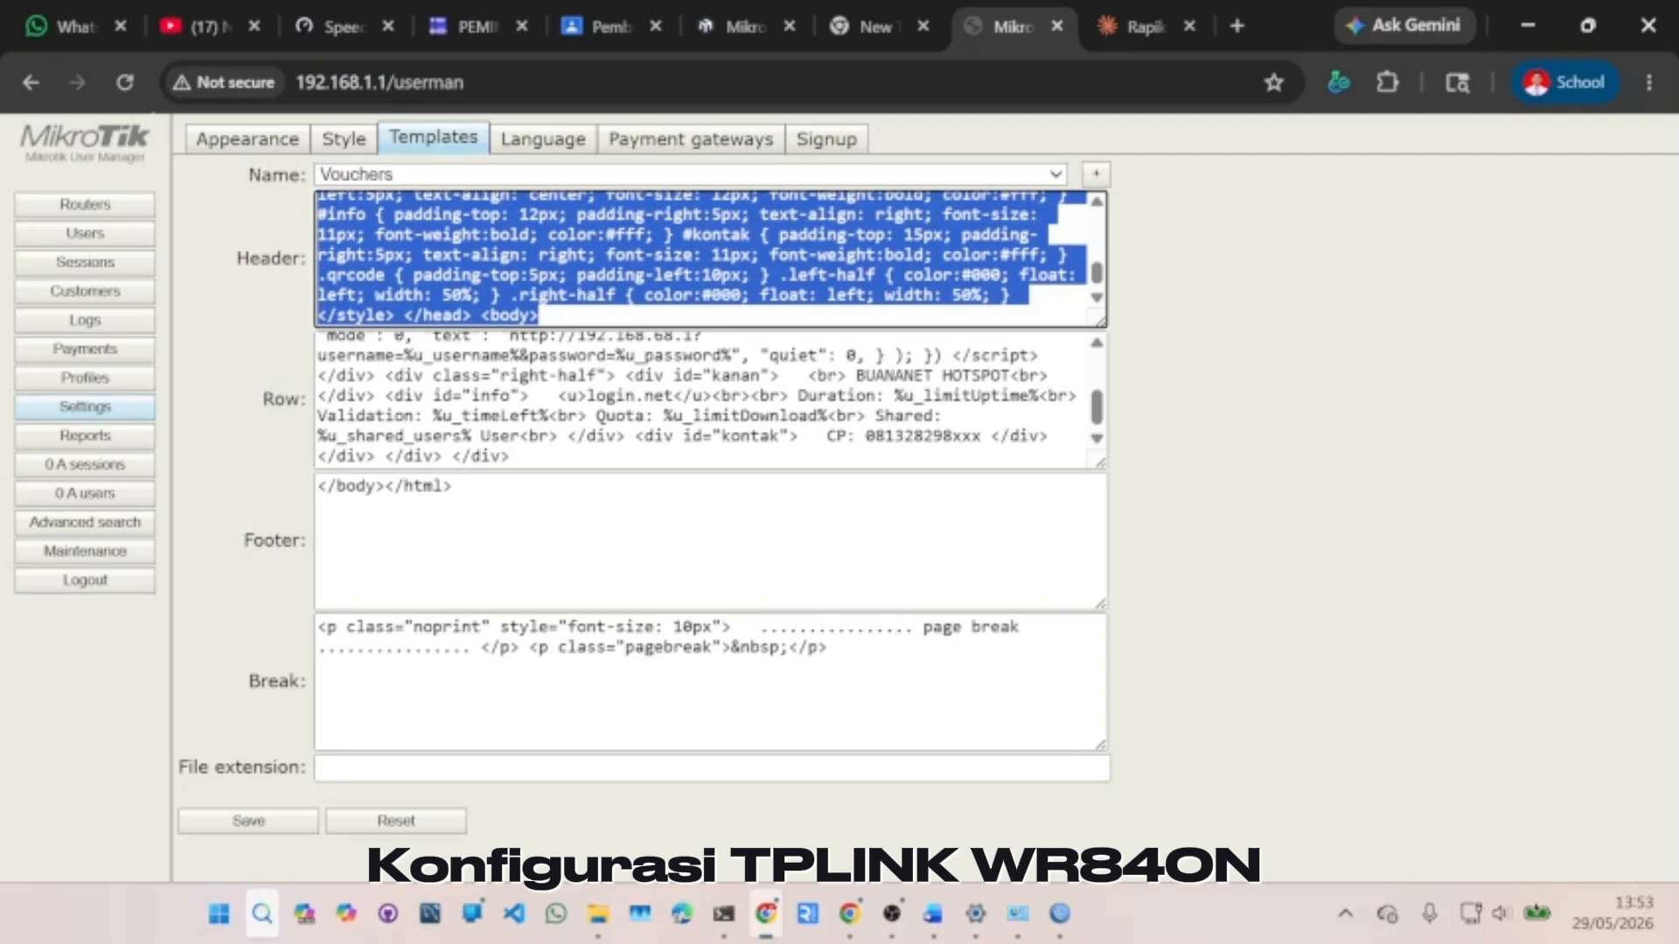
pyautogui.hotkey('ctrl', 'v')
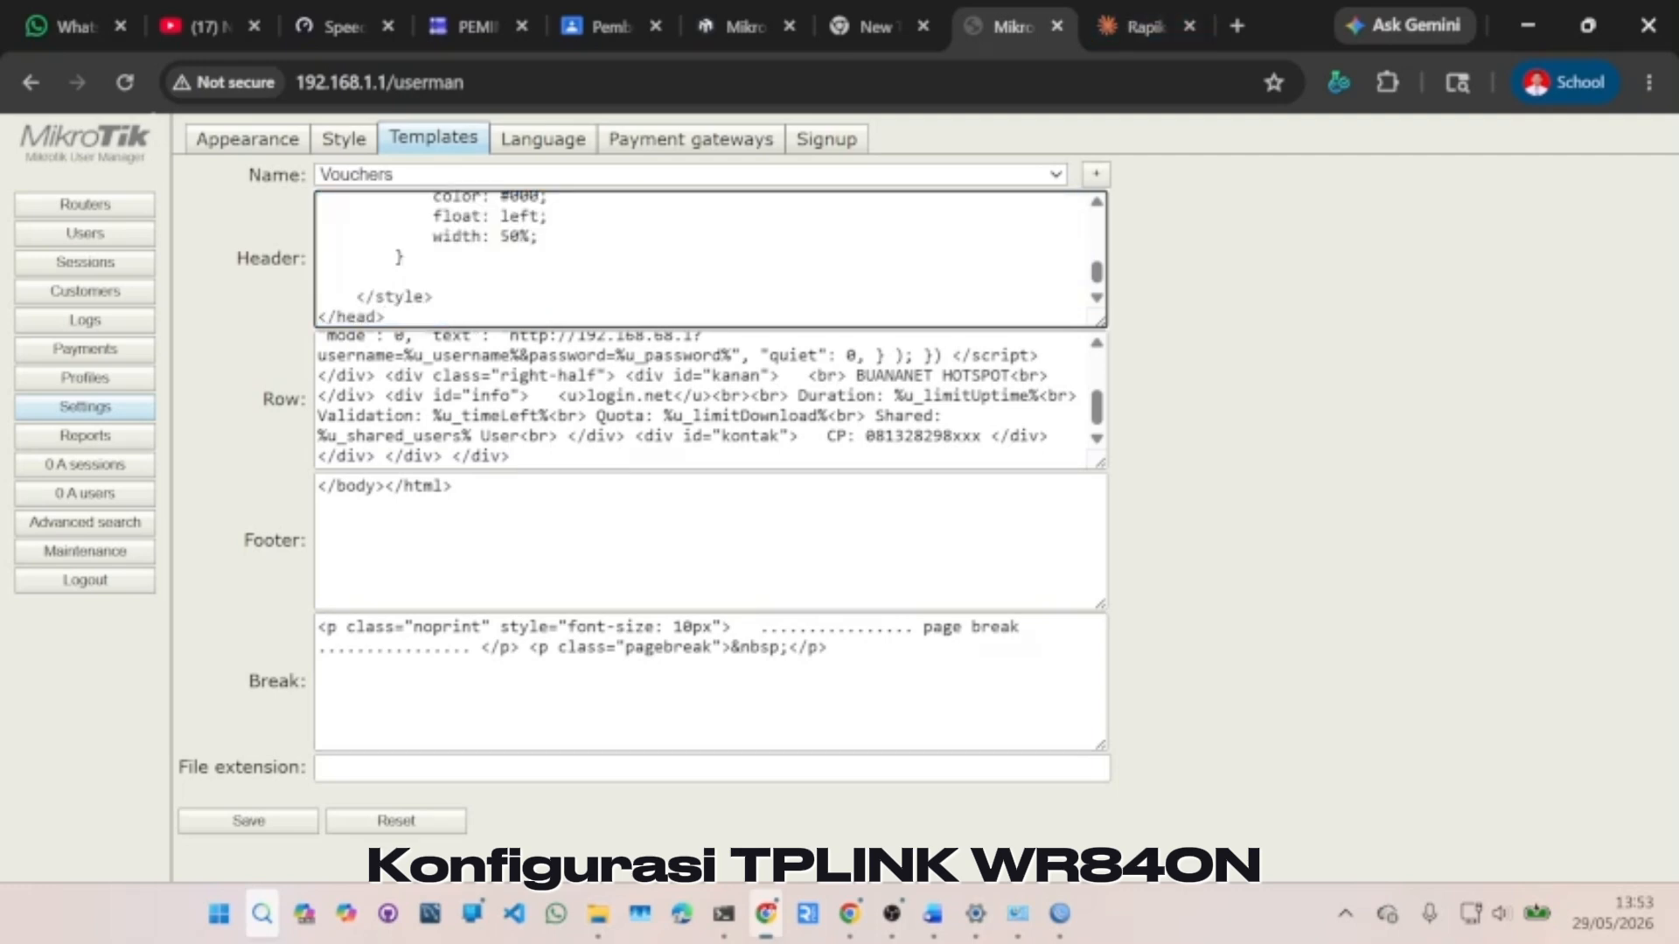
# - Replace the Row, Footer and Break templates with new markup, including page-break CSS, and save
pyautogui.moveTo(652, 457); pyautogui.dragTo(299, 312)
pyautogui.press('BackSpace')
pyautogui.hotkey('ctrl', 'v')
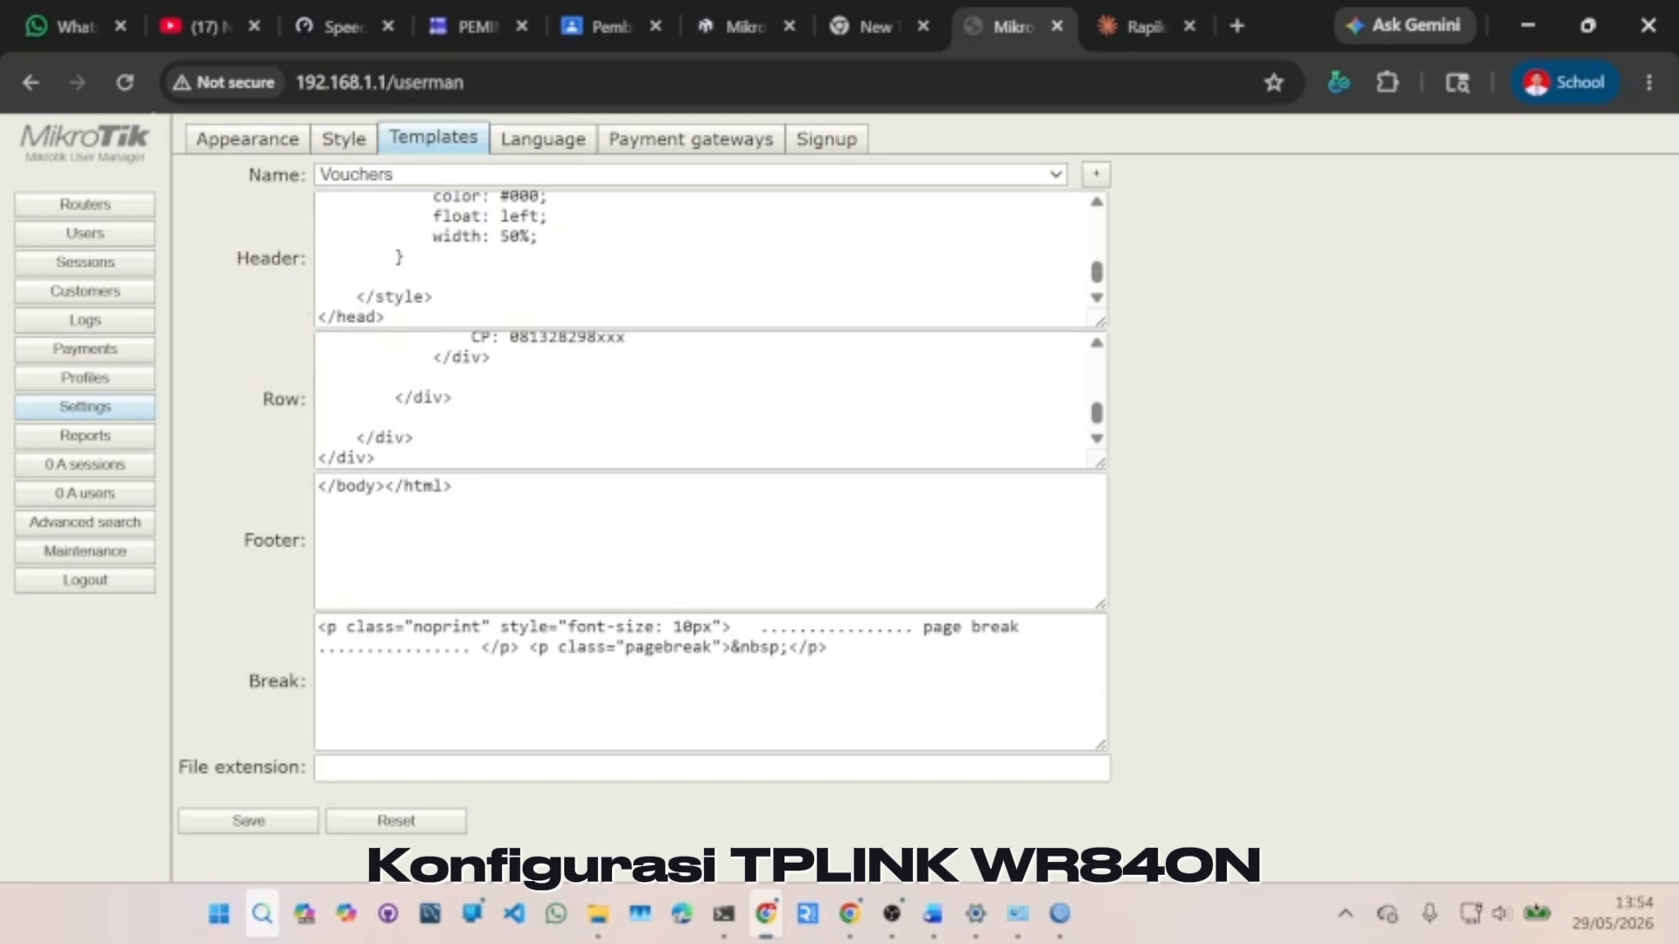
pyautogui.moveTo(476, 496); pyautogui.dragTo(305, 508)
pyautogui.write('<!-- Akhir konten halaman -->  </body> </html>')
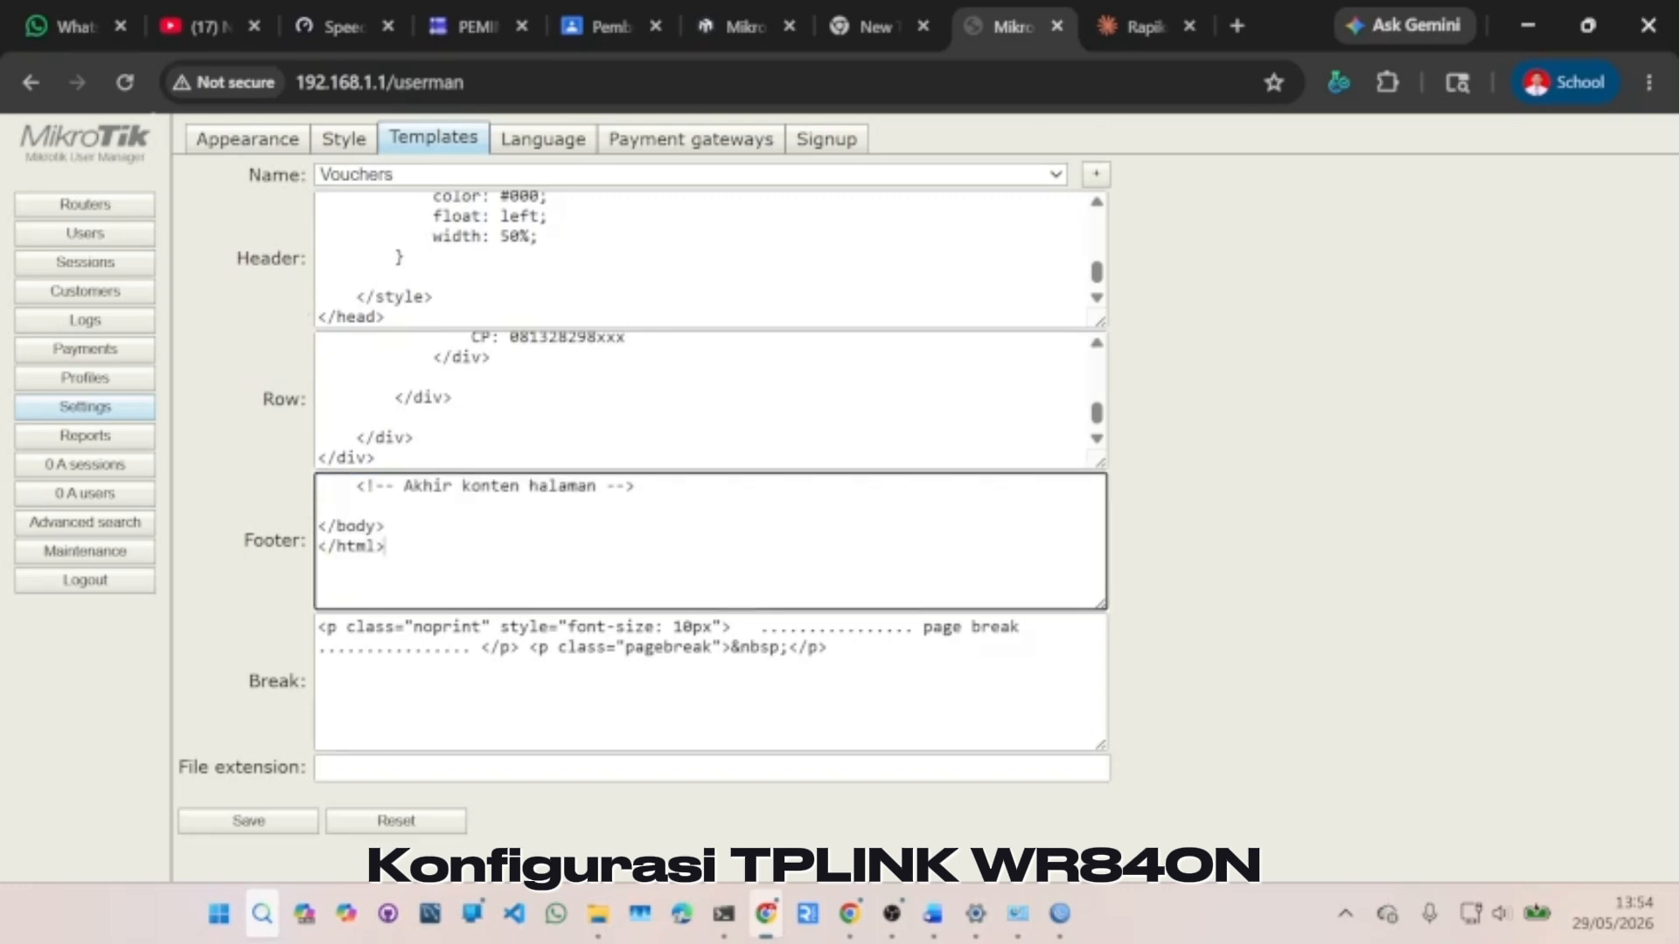
pyautogui.moveTo(826, 649); pyautogui.dragTo(278, 630)
pyautogui.hotkey('ctrl', 'v')
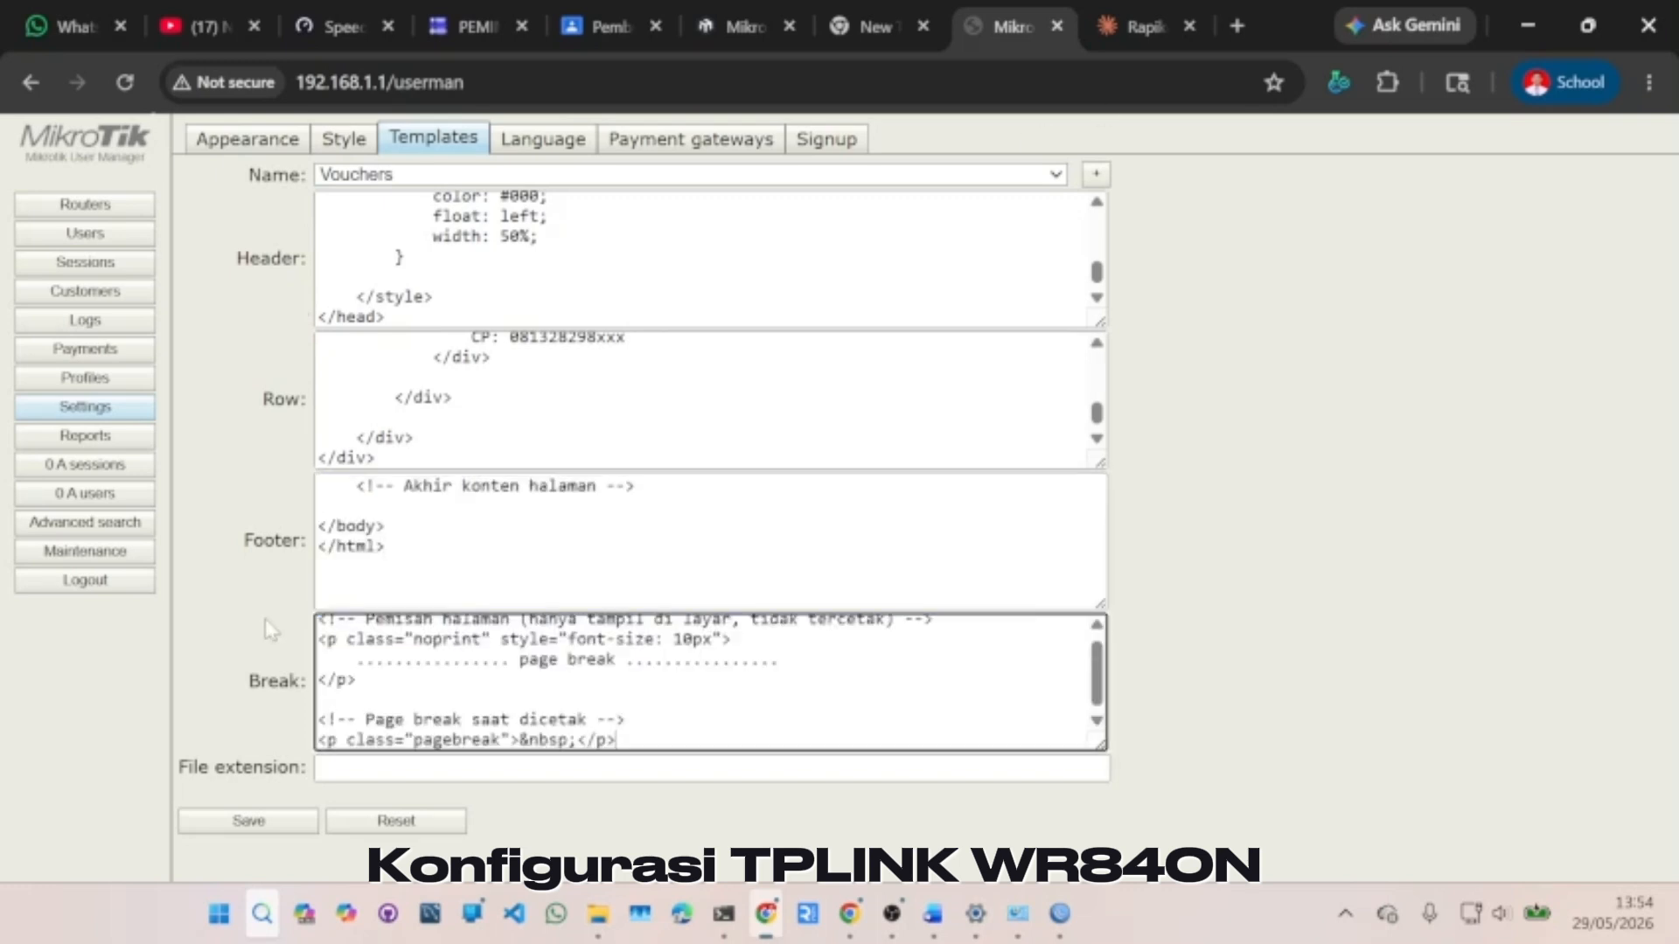
pyautogui.click(266, 822)
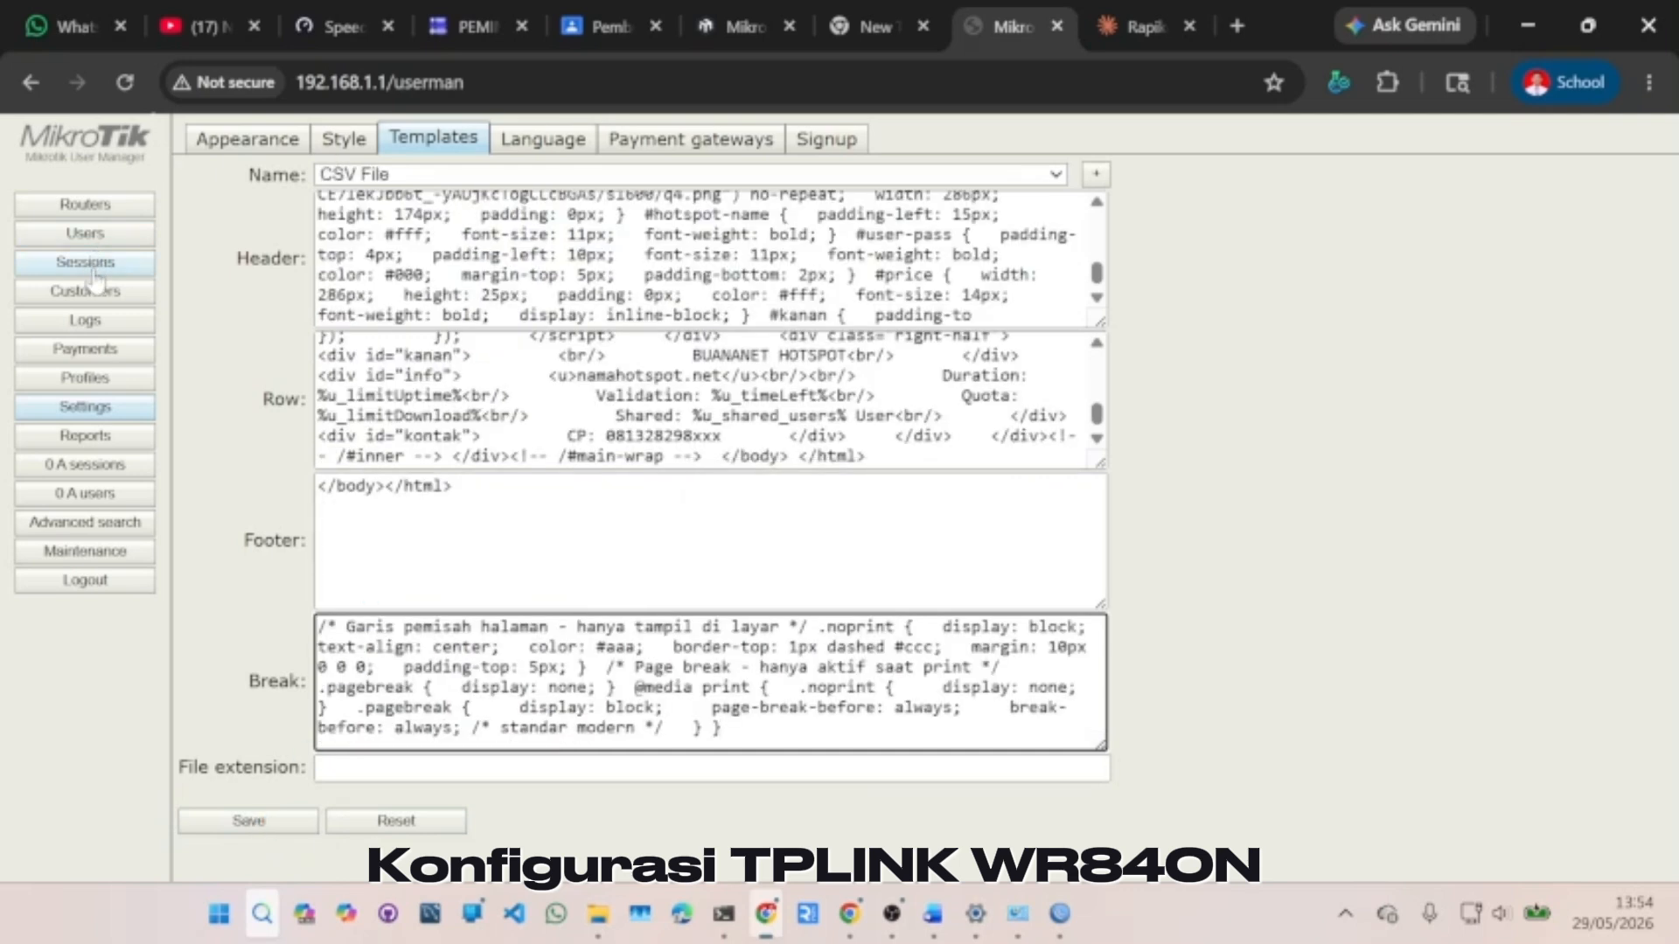
# - Regenerate vouchers for the users to preview the new Rp.5000.00 cards
pyautogui.click(91, 239)
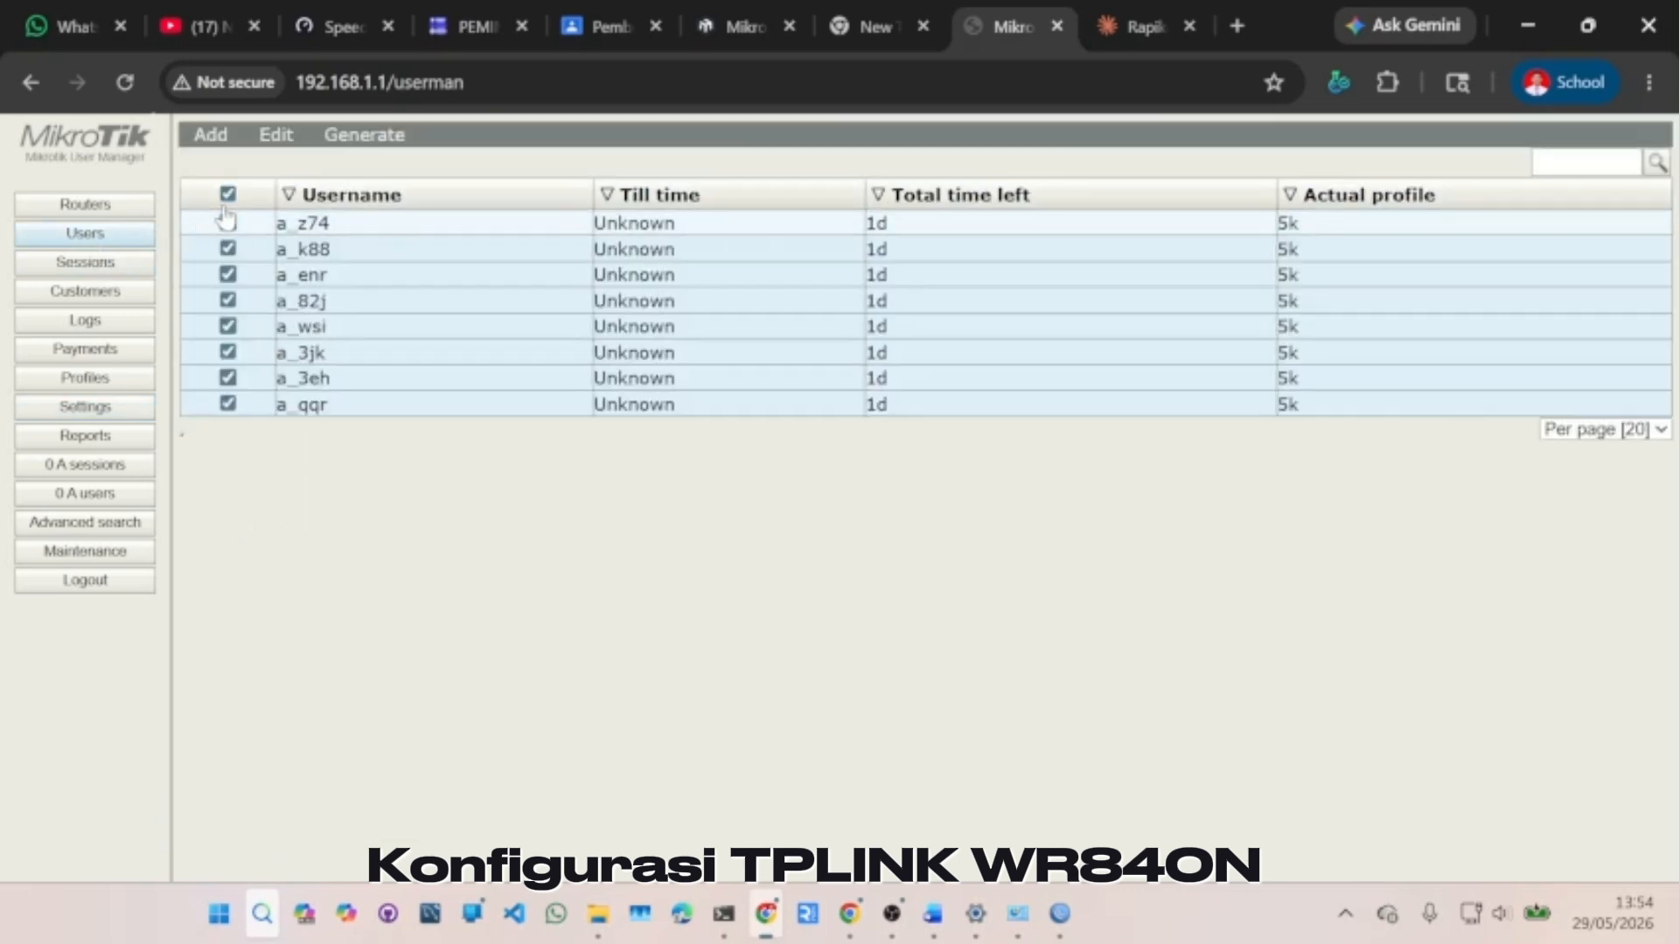
pyautogui.click(358, 135)
pyautogui.click(376, 187)
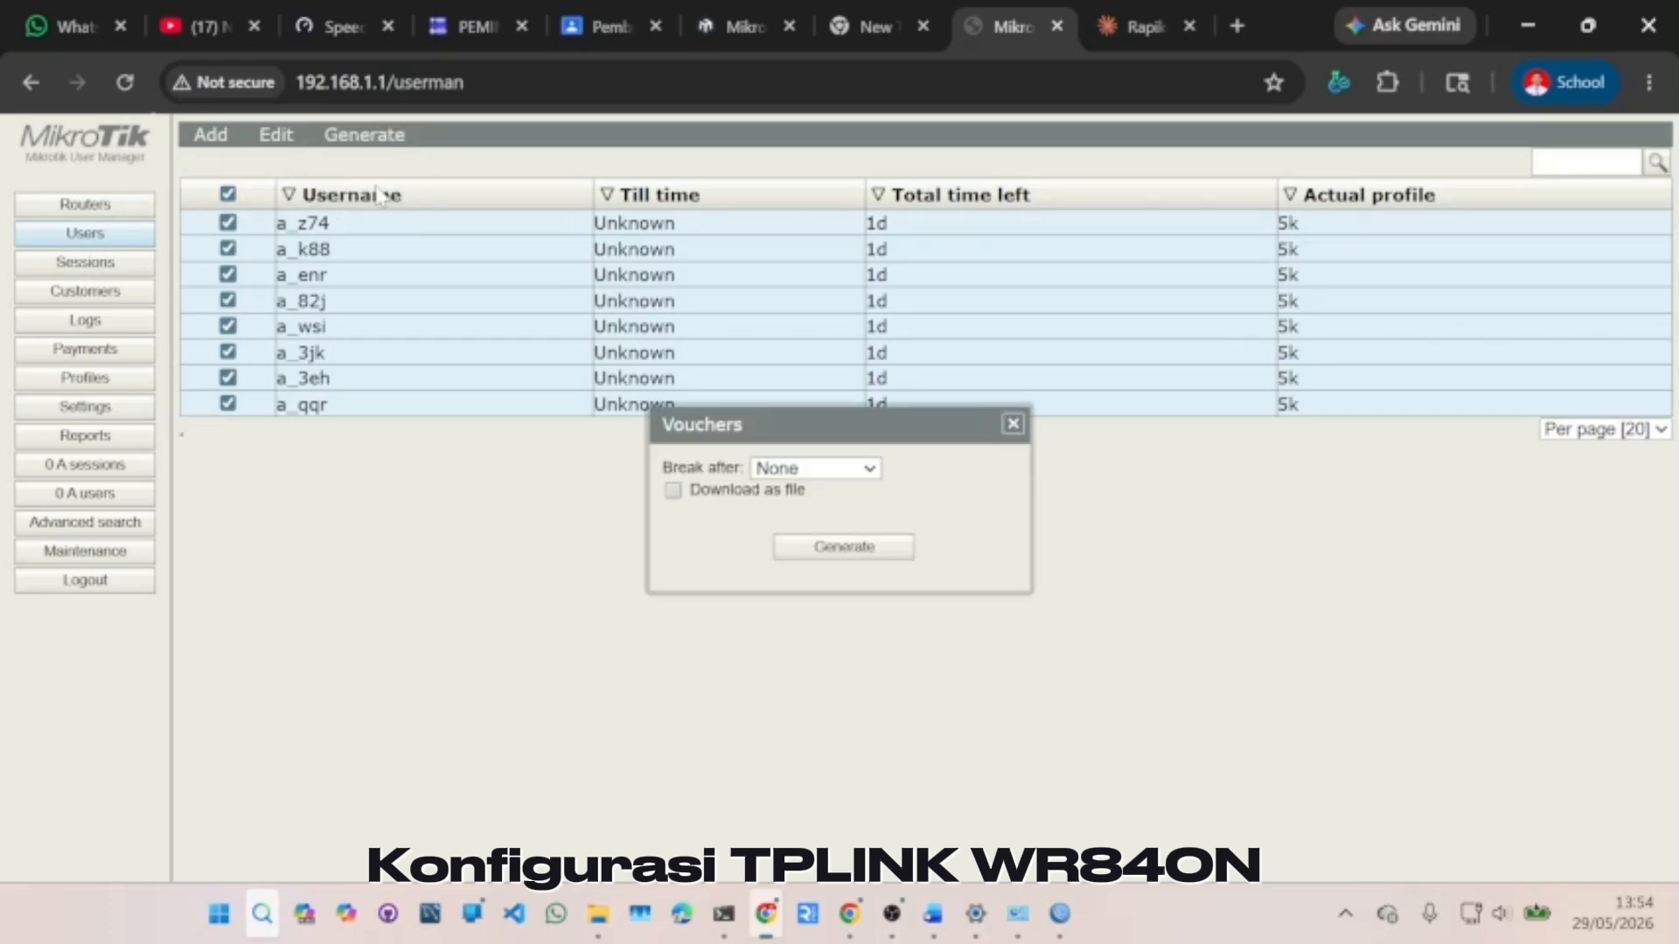
pyautogui.click(843, 547)
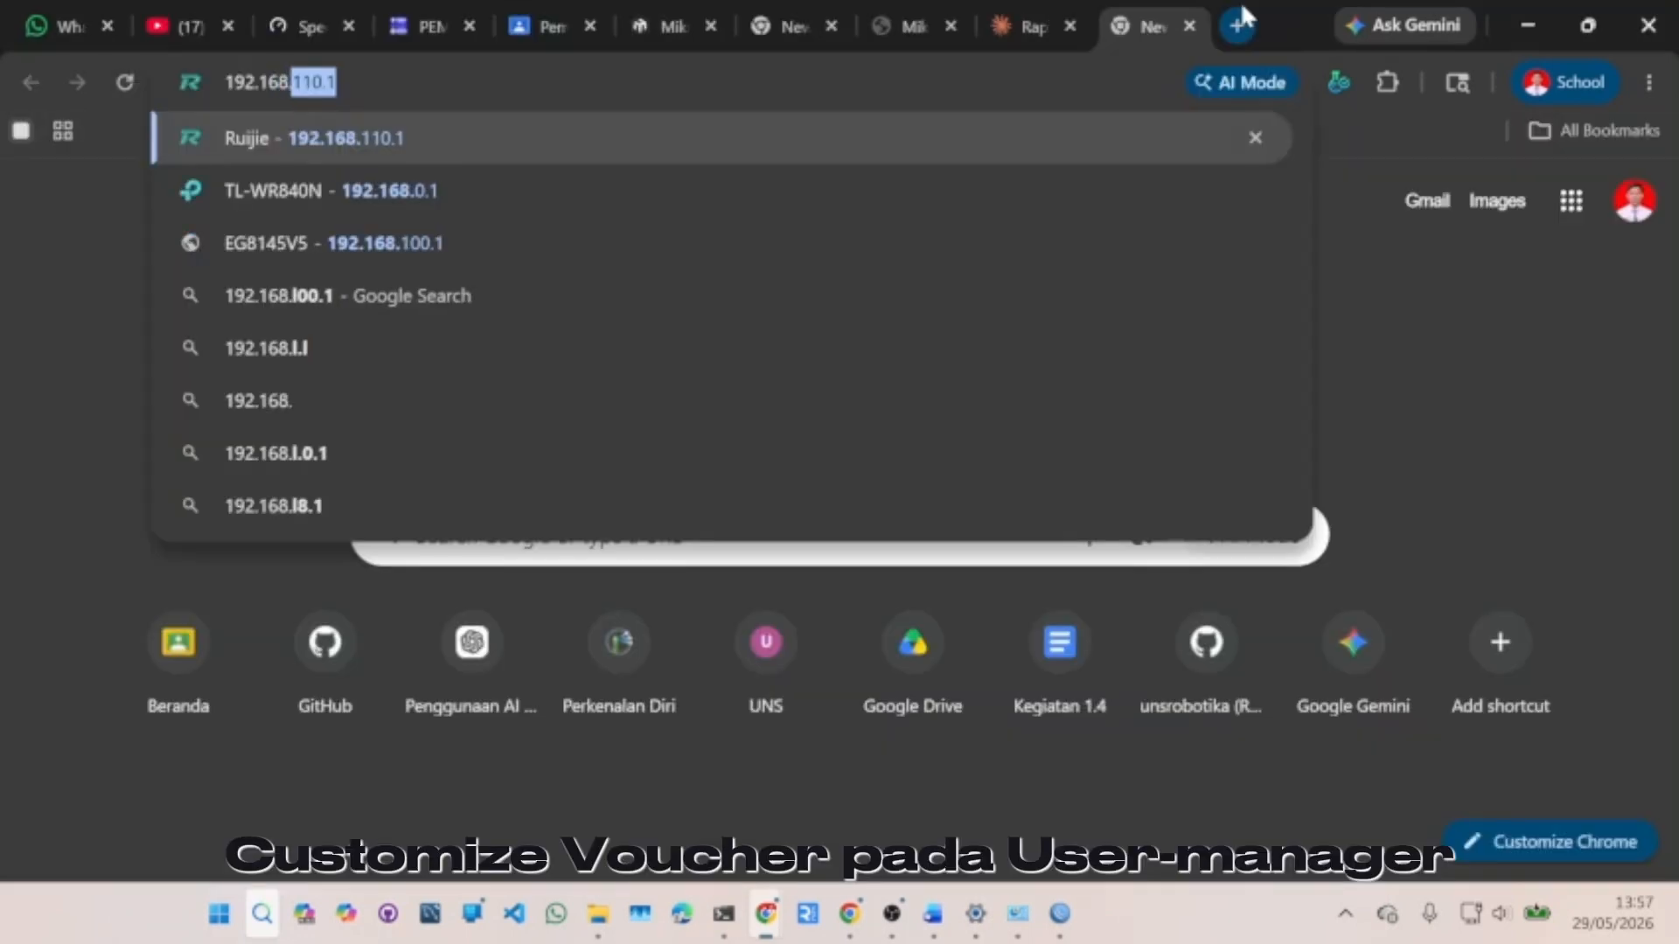
# - Load the router admin page at 192.168.0.1 and dismiss the Tether app banner
pyautogui.write('0.1')
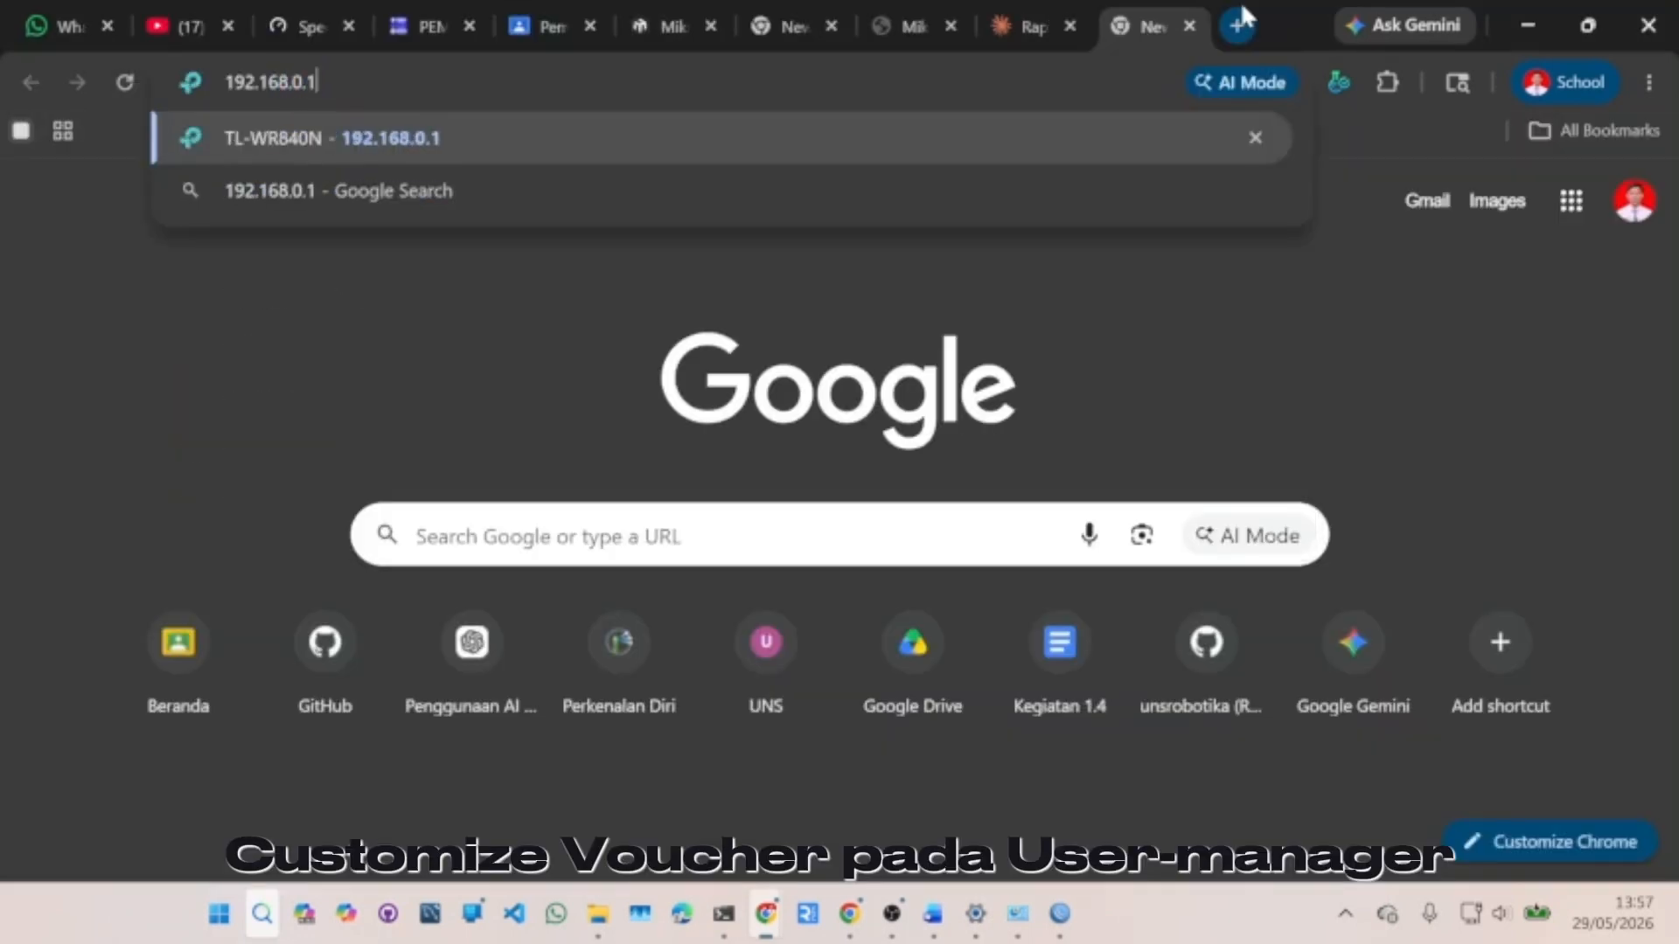
pyautogui.press('Return')
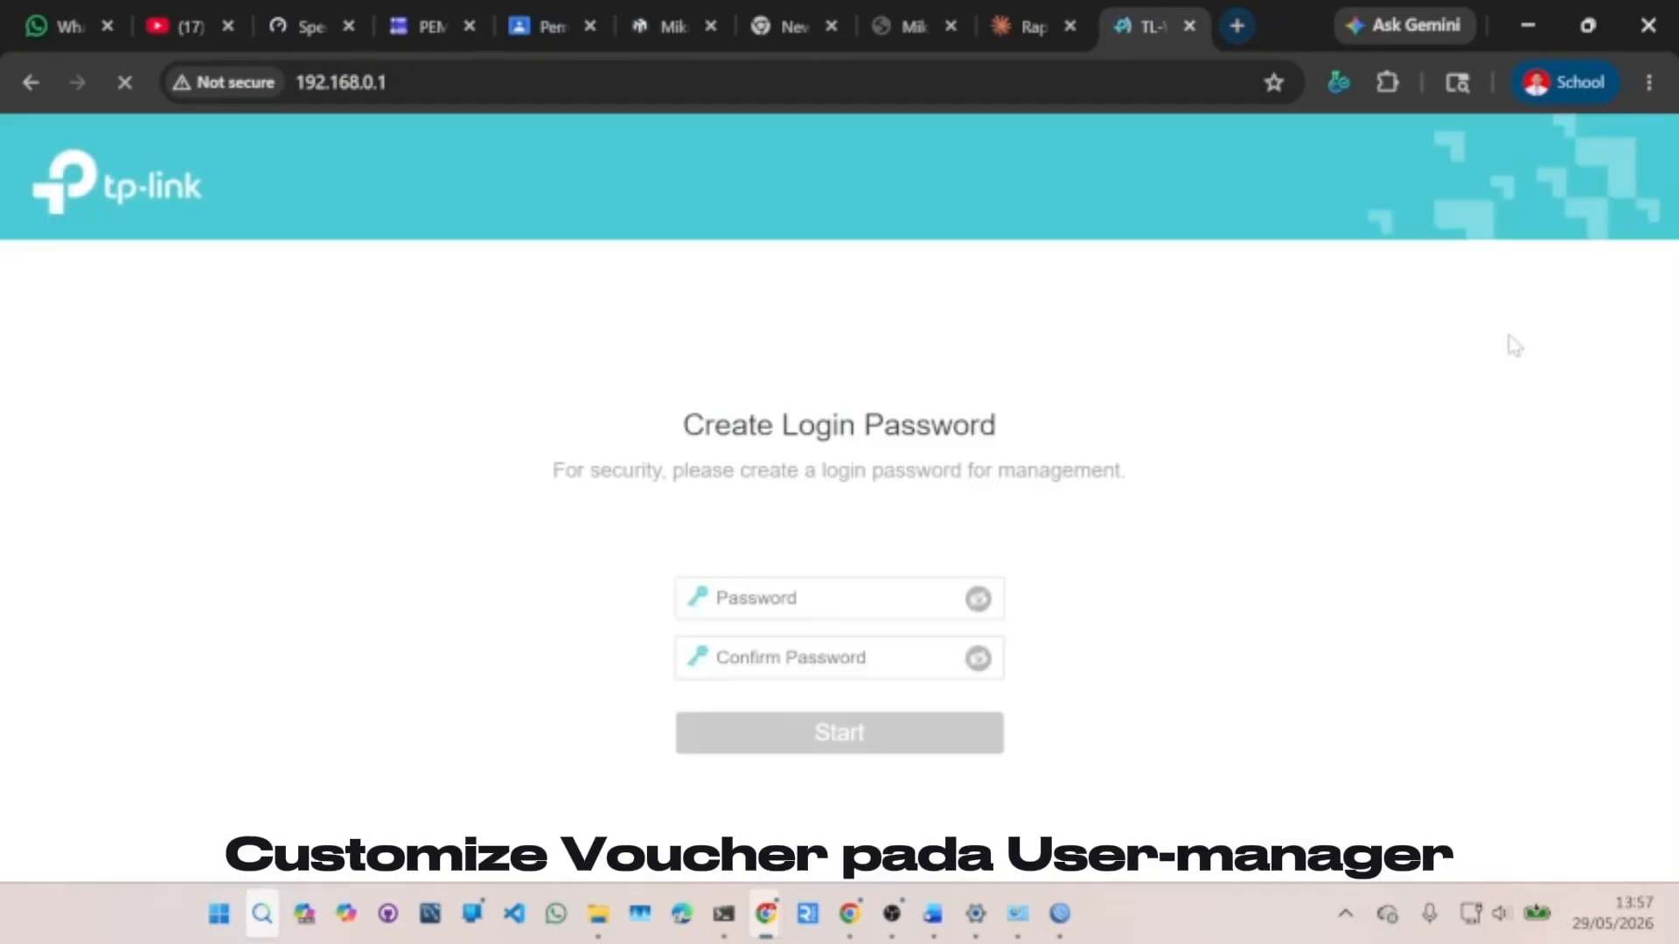
pyautogui.click(914, 598)
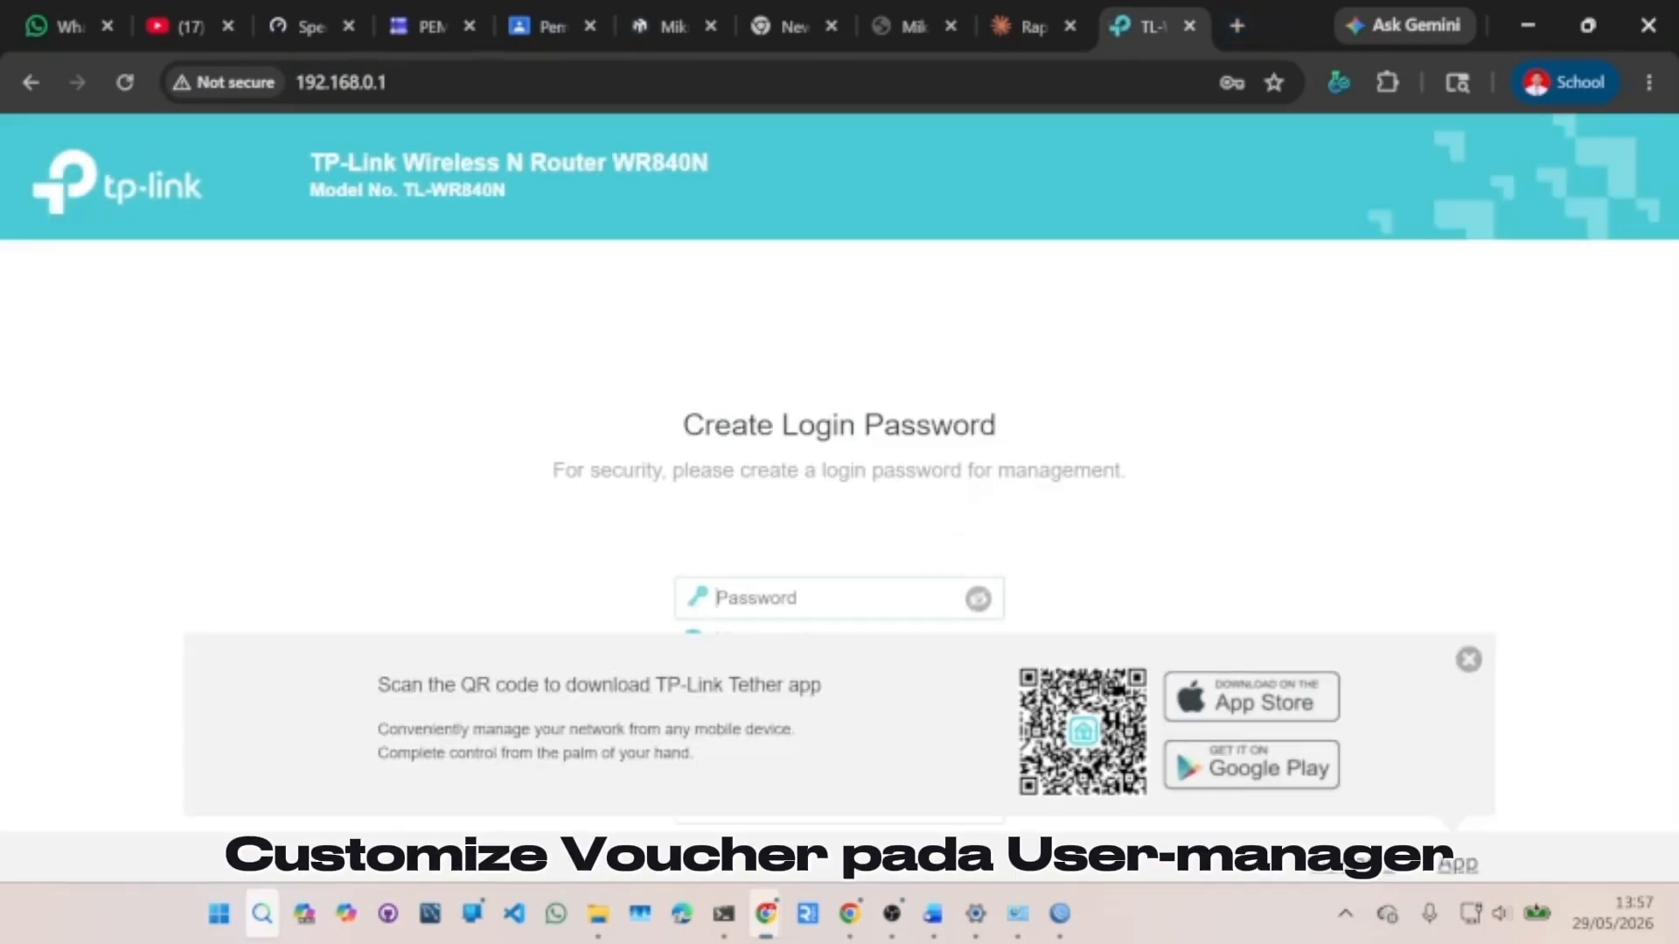
pyautogui.click(1468, 657)
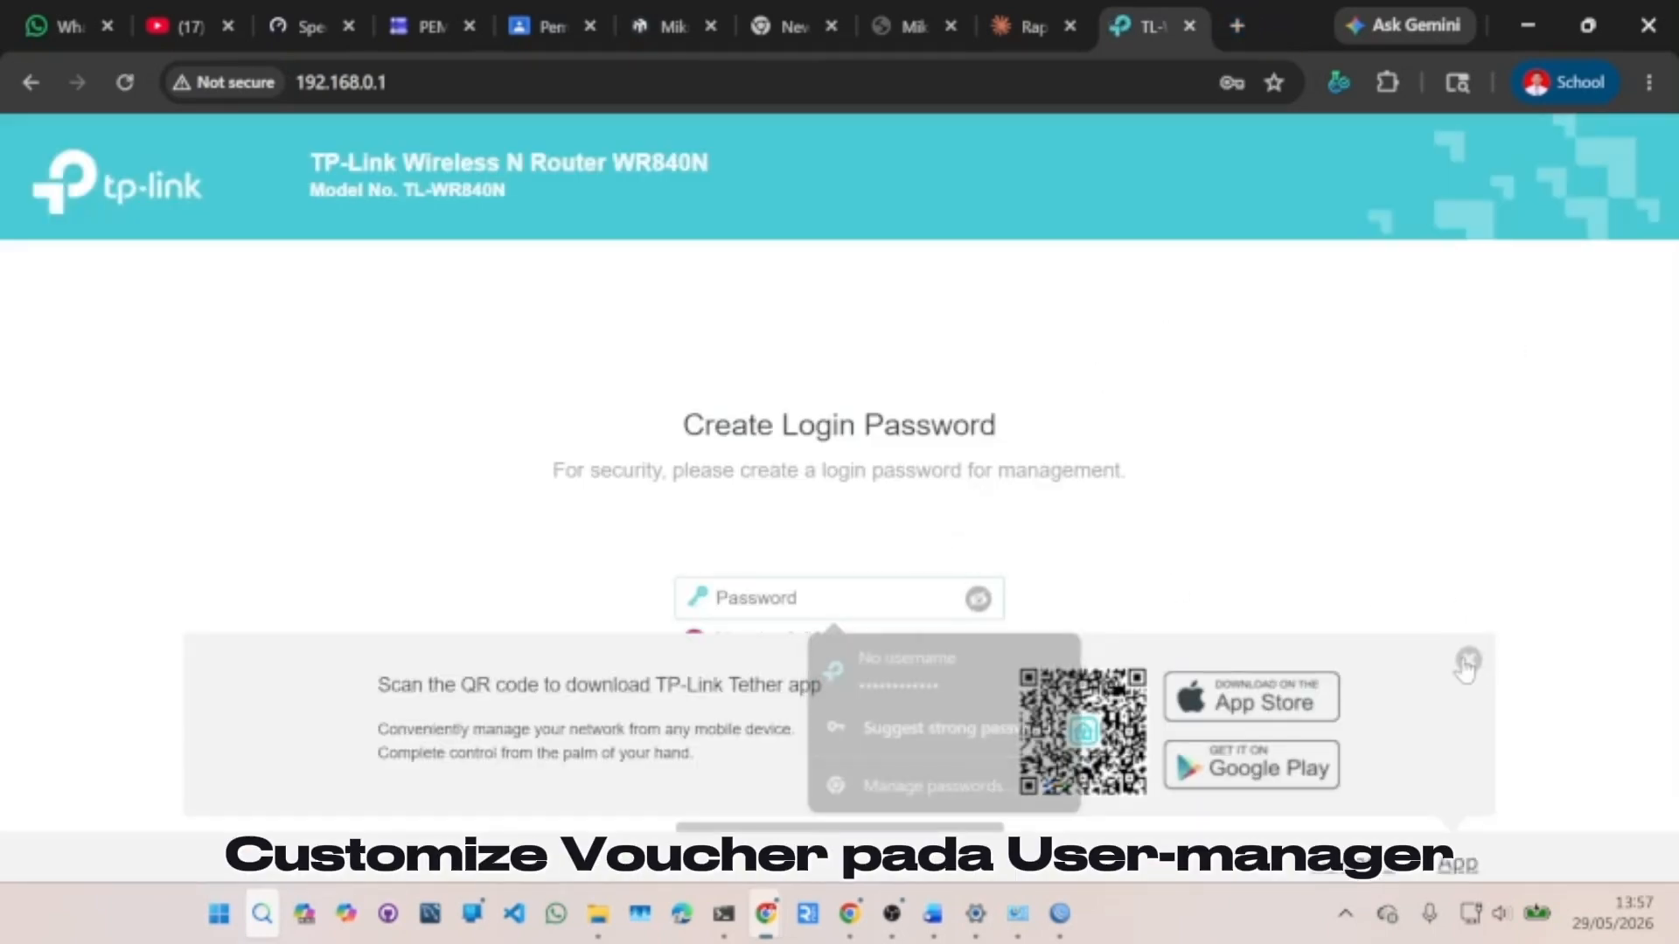
# - Enter and confirm a new admin login password, then start Quick Setup
pyautogui.click(840, 599)
pyautogui.write('•••••••')
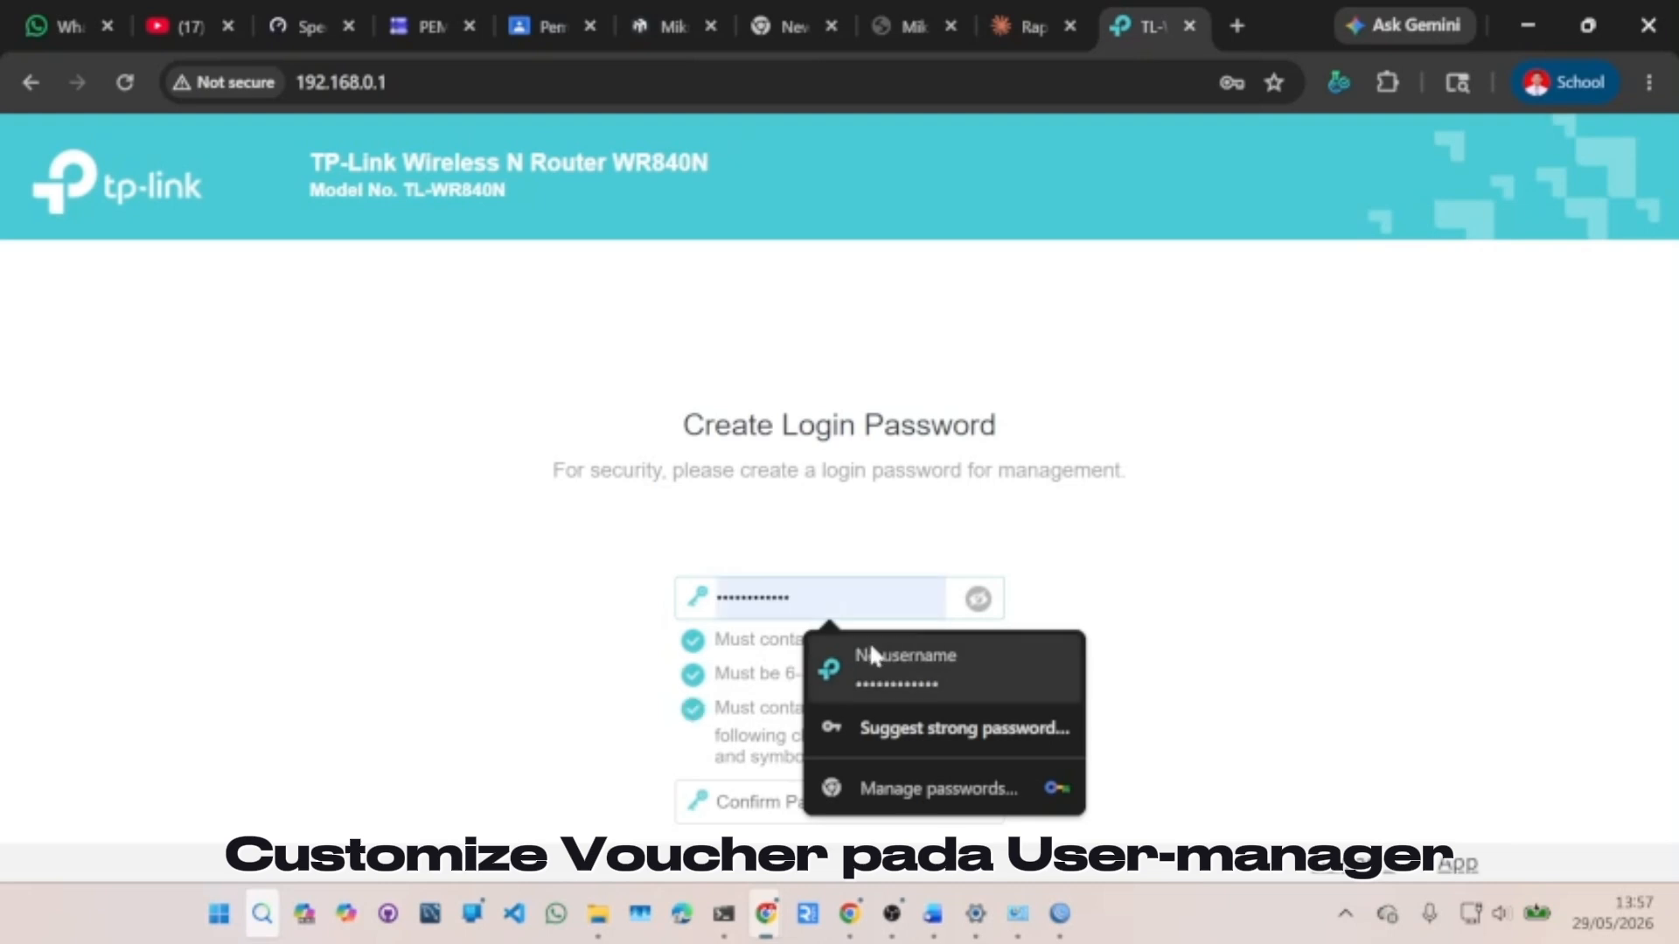
pyautogui.click(761, 802)
pyautogui.write('••')
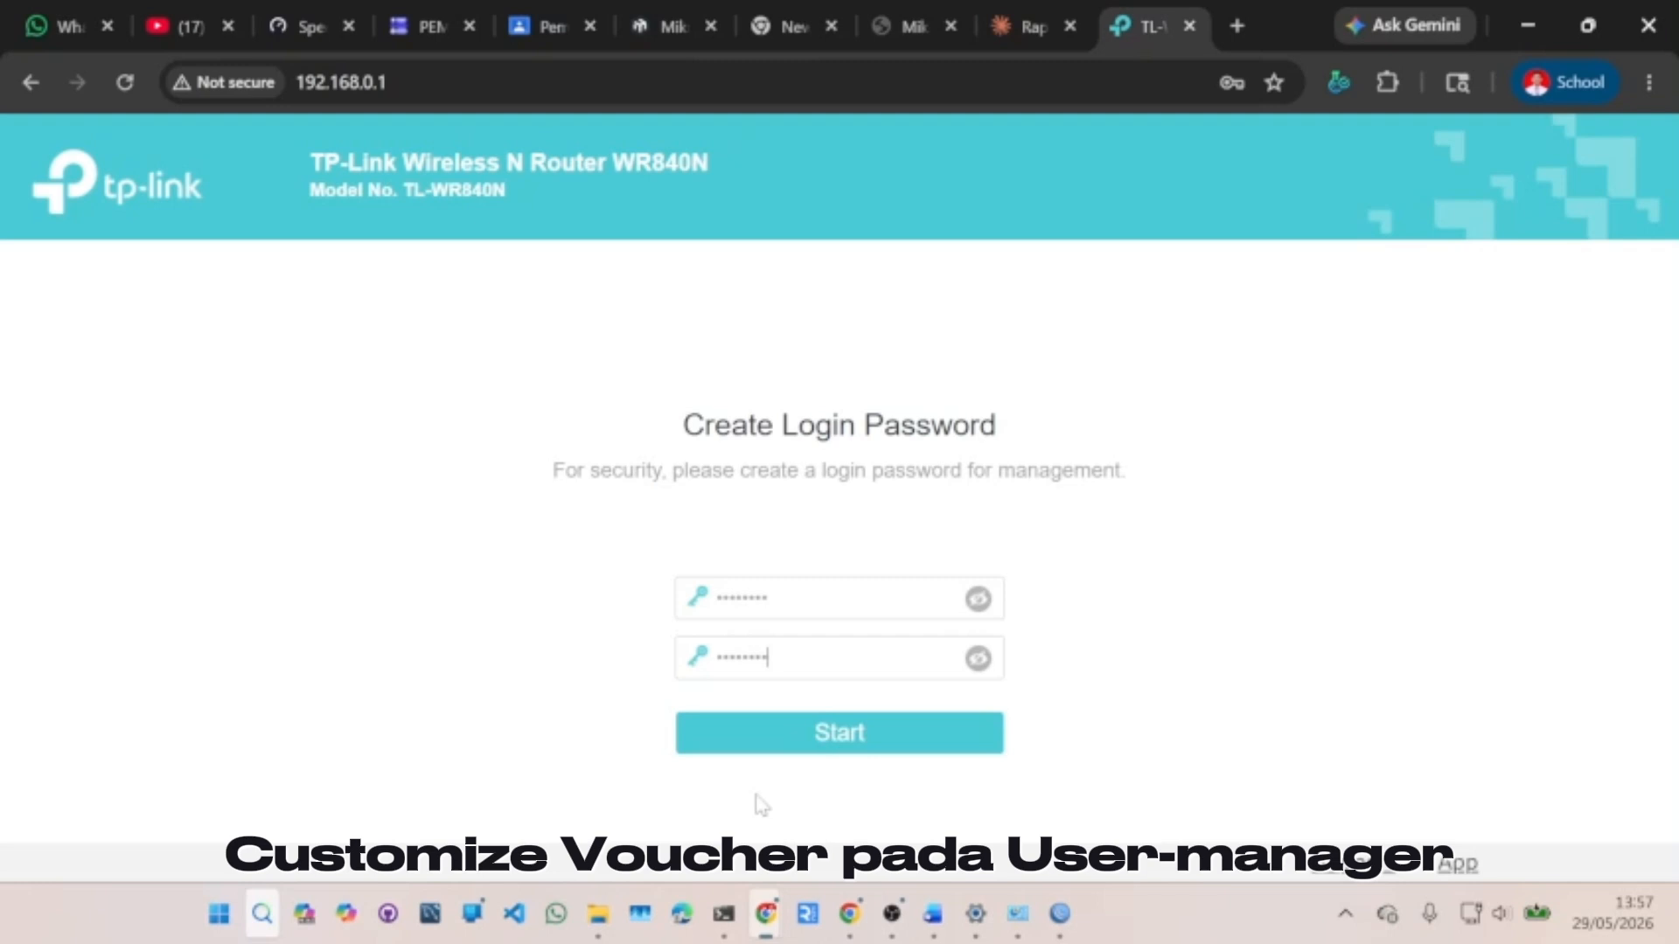
pyautogui.click(813, 737)
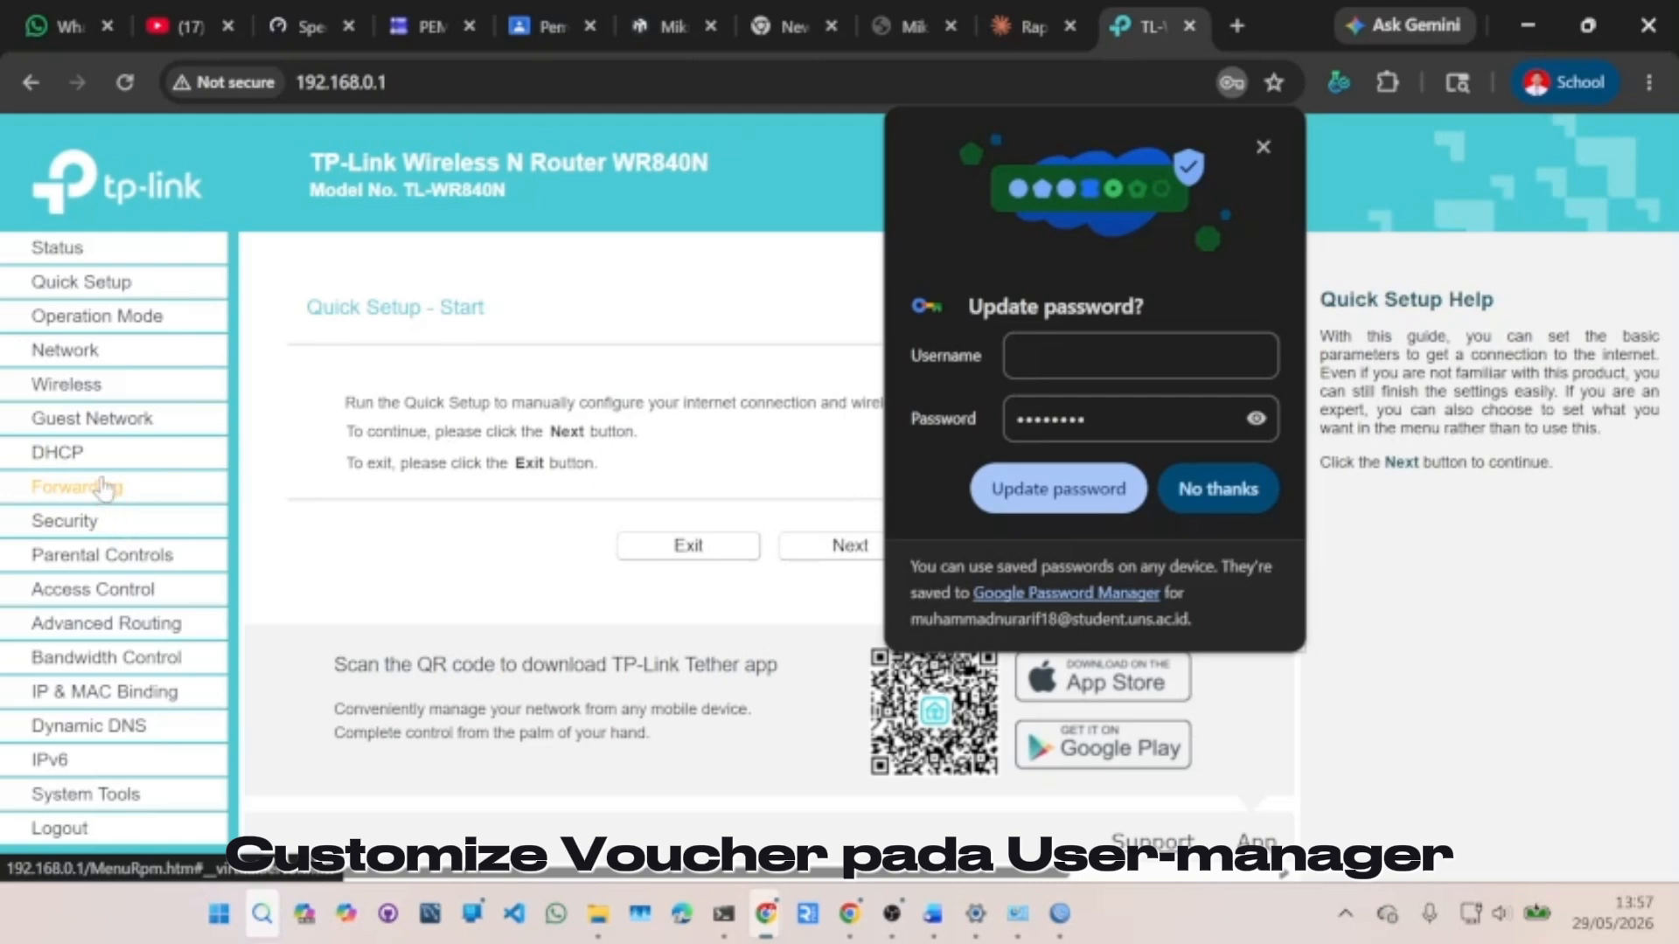
# - Rename the wireless network from TP-Link_6D5C to the new Praktikum name and save
pyautogui.click(103, 385)
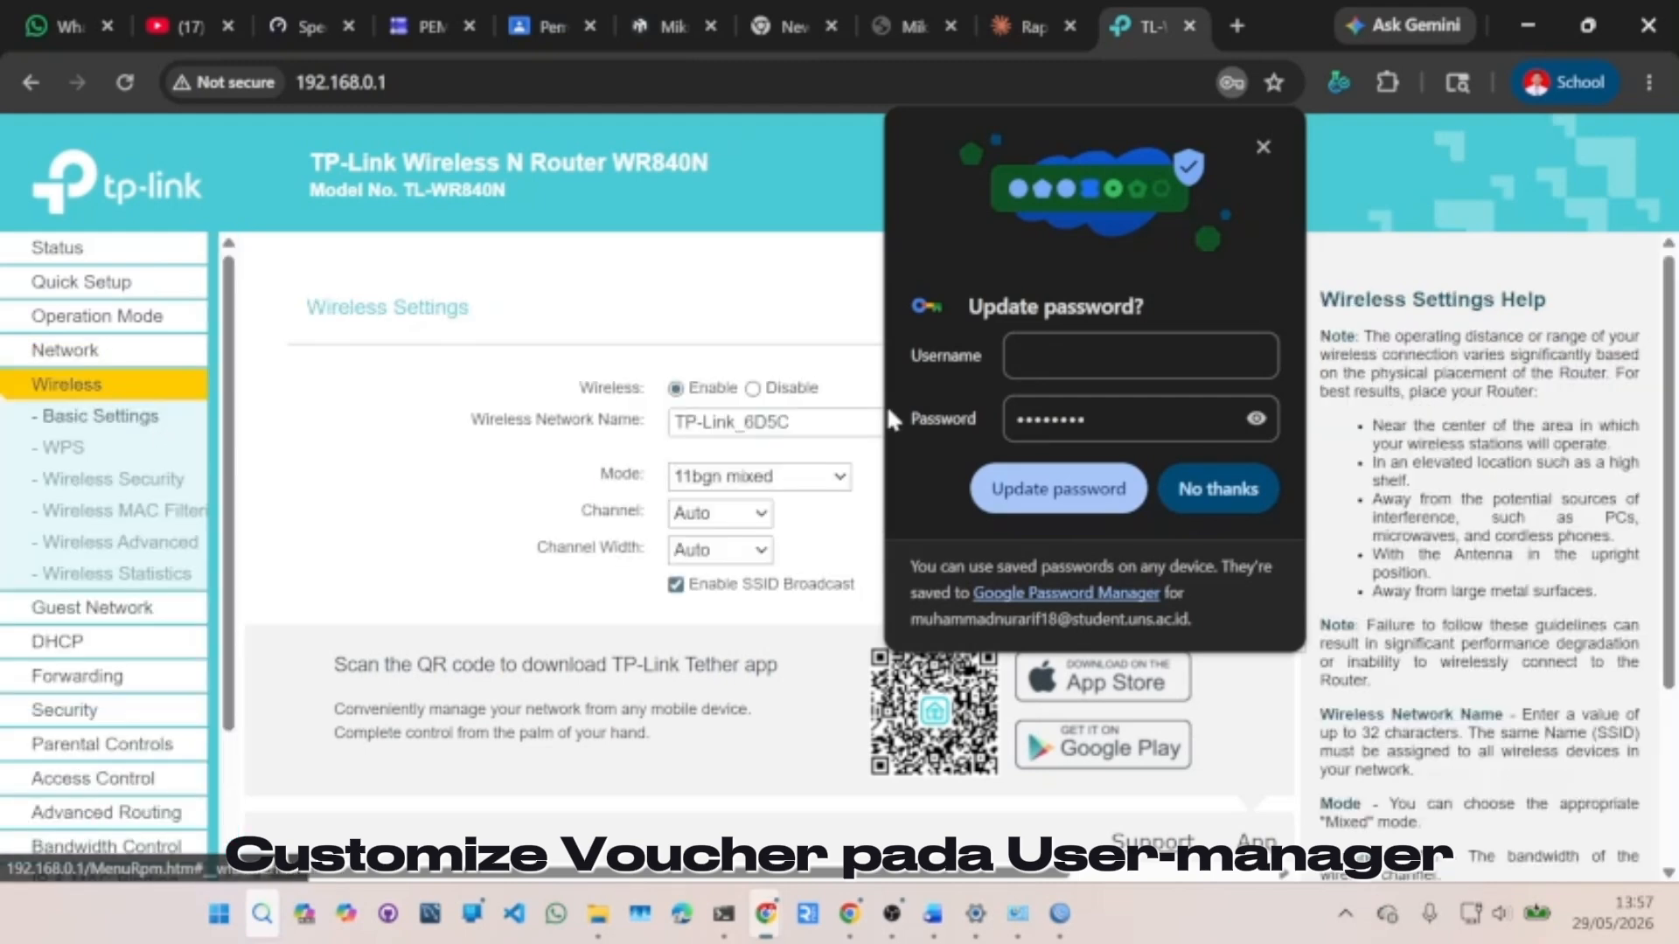
pyautogui.click(766, 422)
pyautogui.moveTo(790, 422); pyautogui.dragTo(671, 428)
pyautogui.write('Pra')
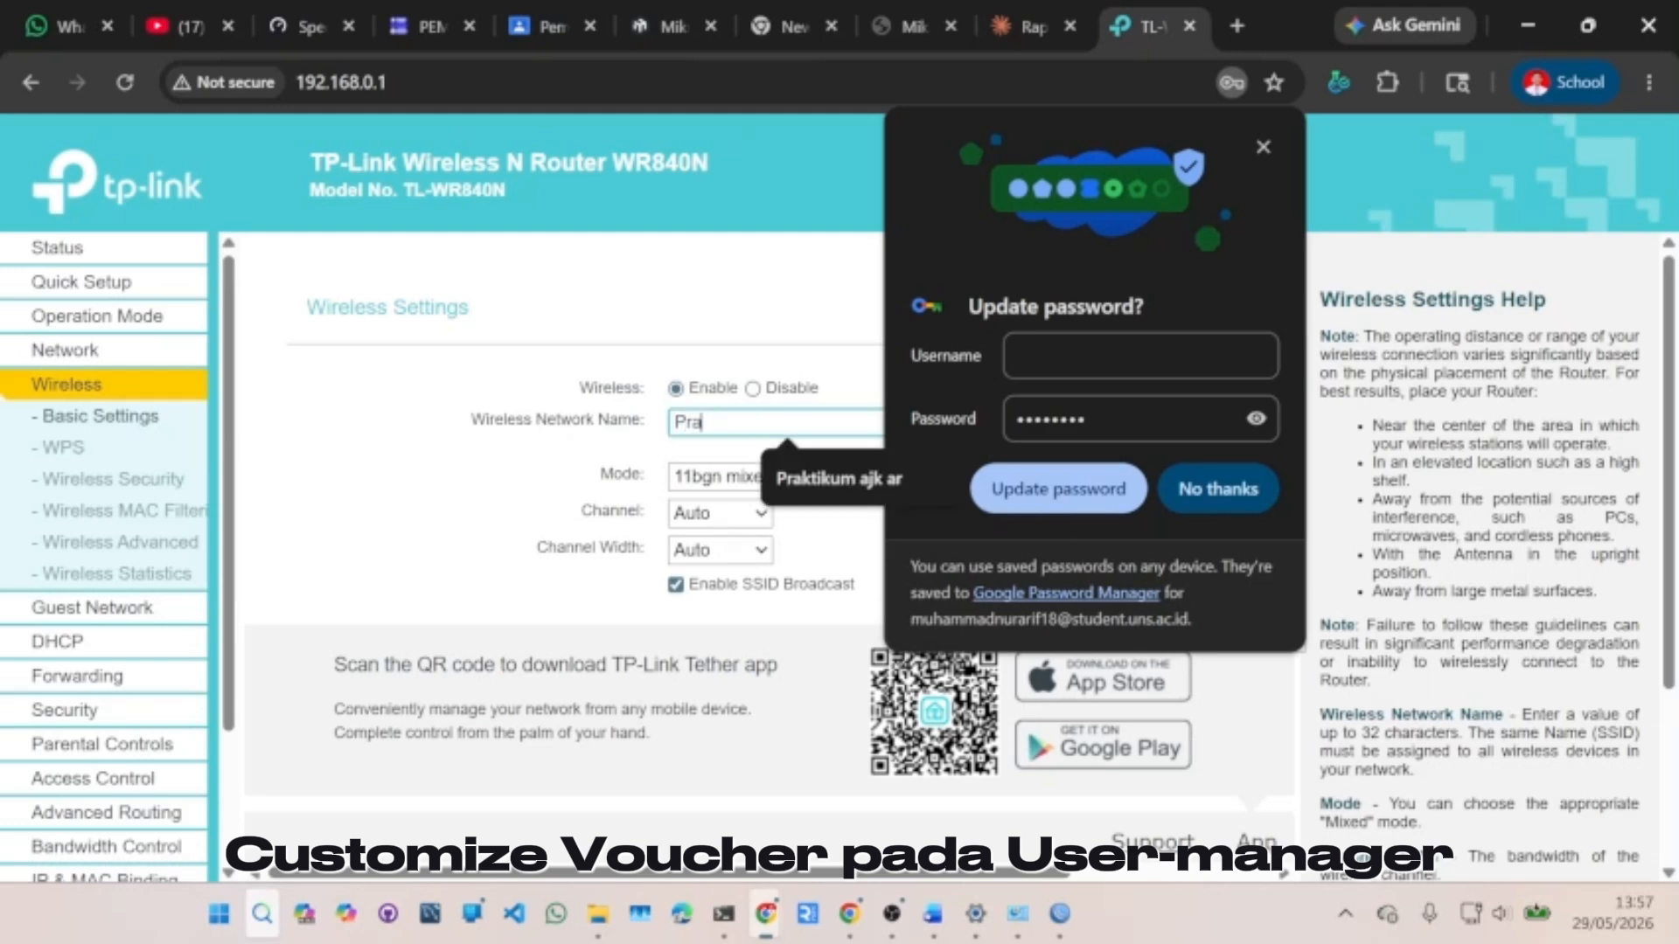
pyautogui.write('kti')
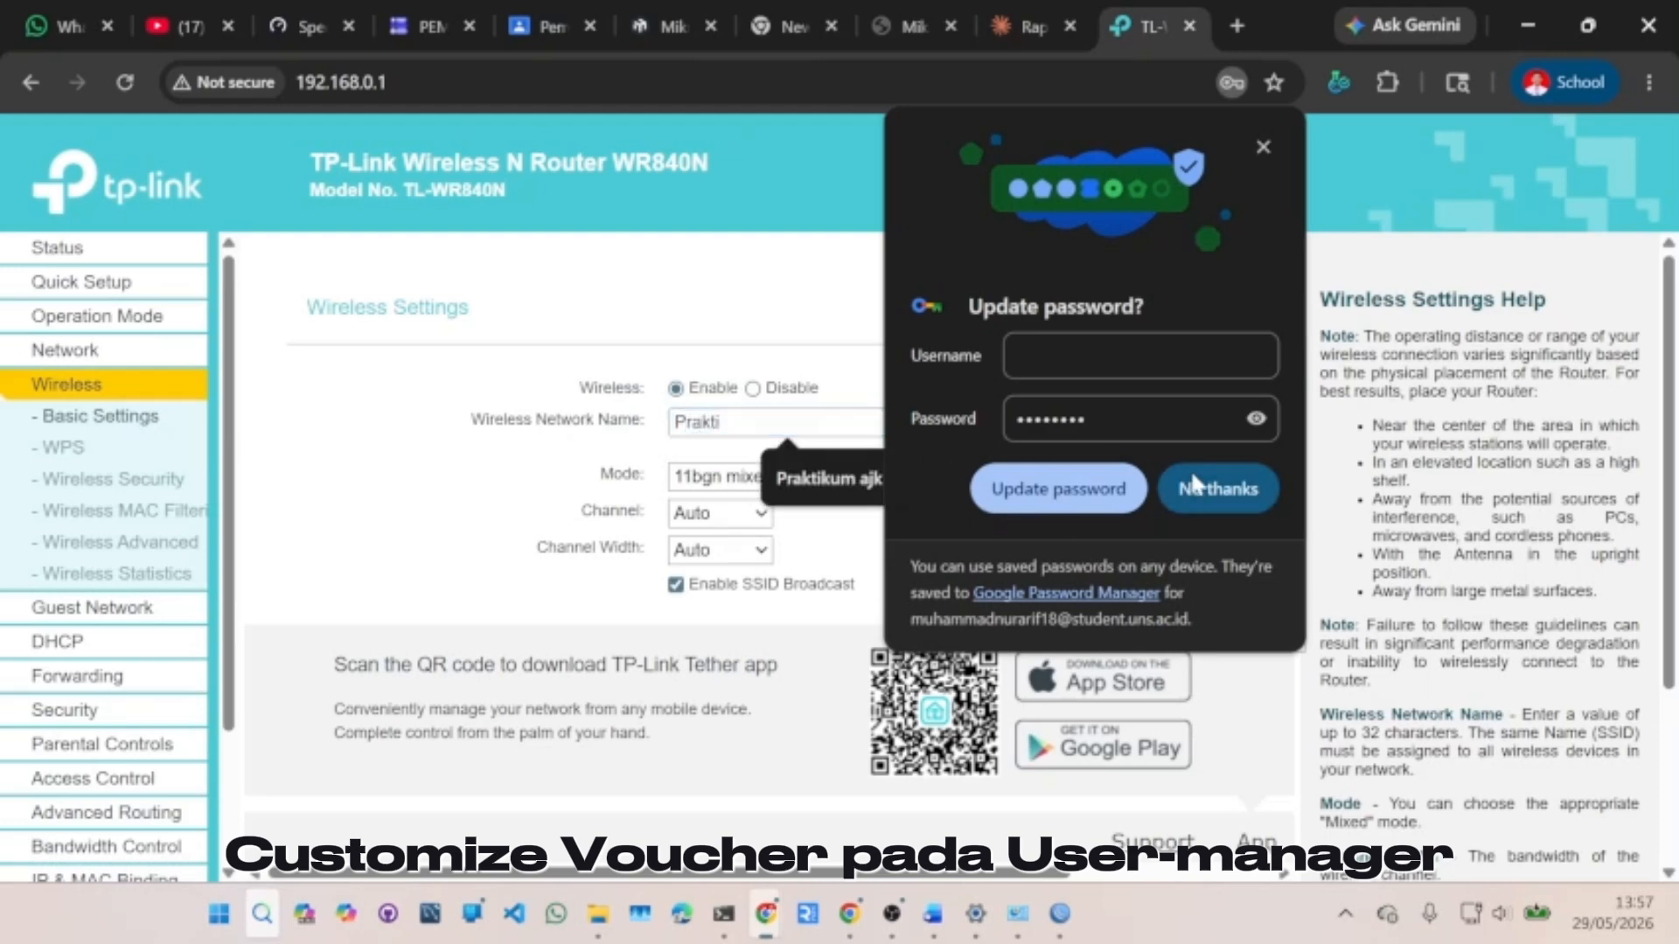
pyautogui.click(1188, 486)
pyautogui.write('kum ')
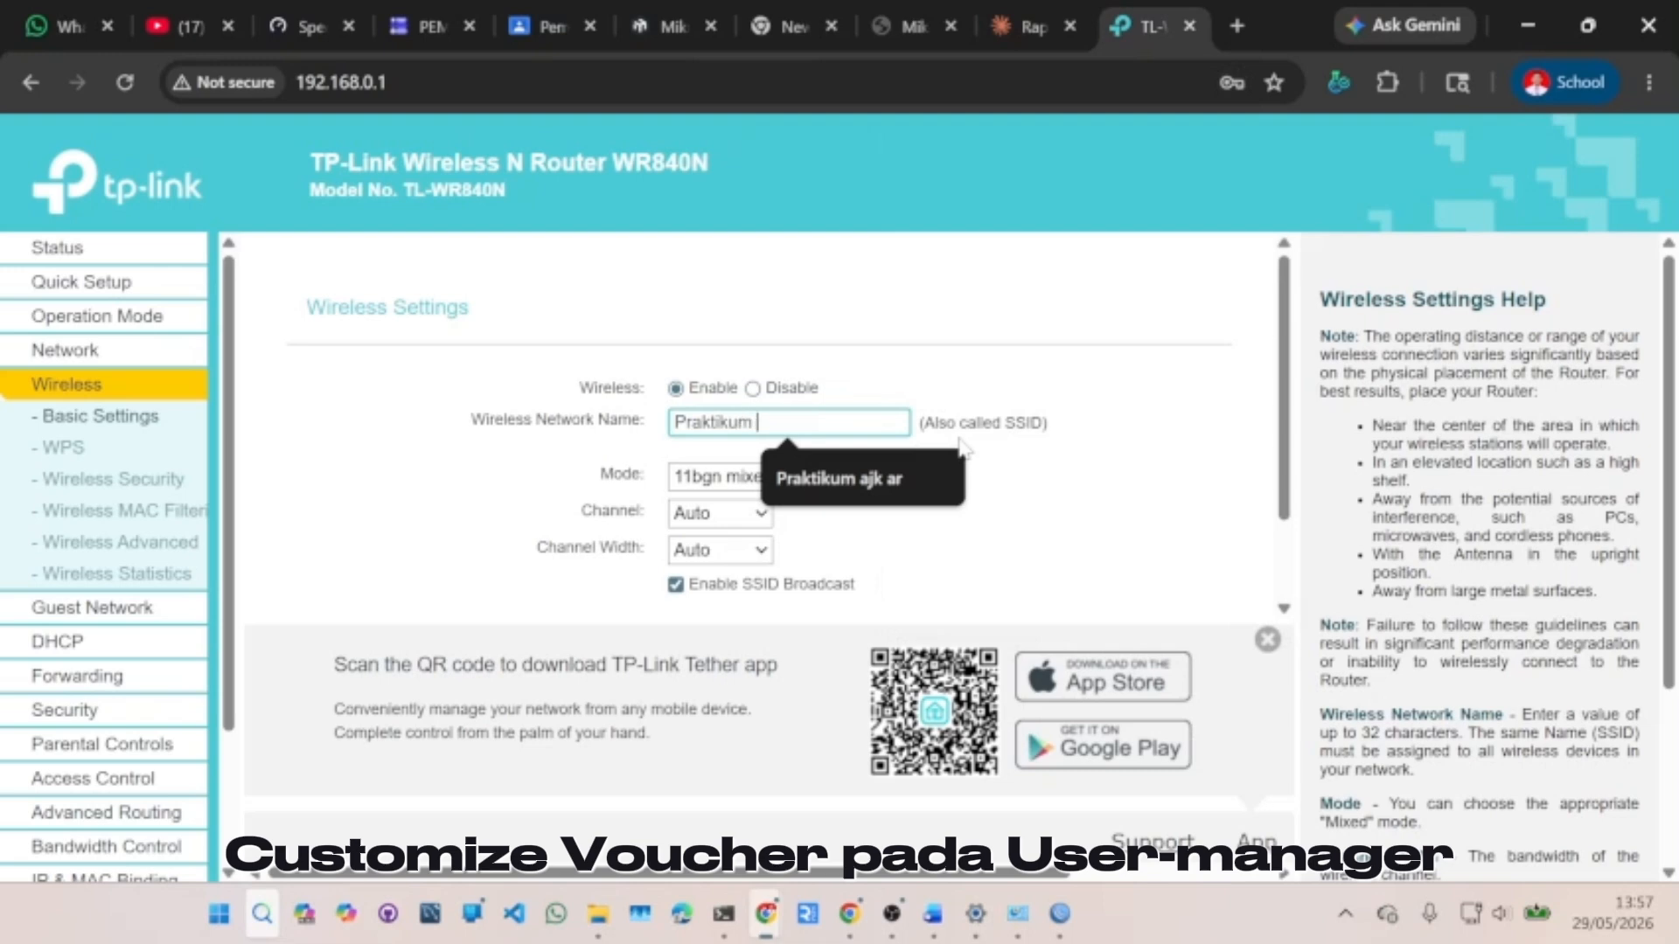
pyautogui.write('Arif Rara')
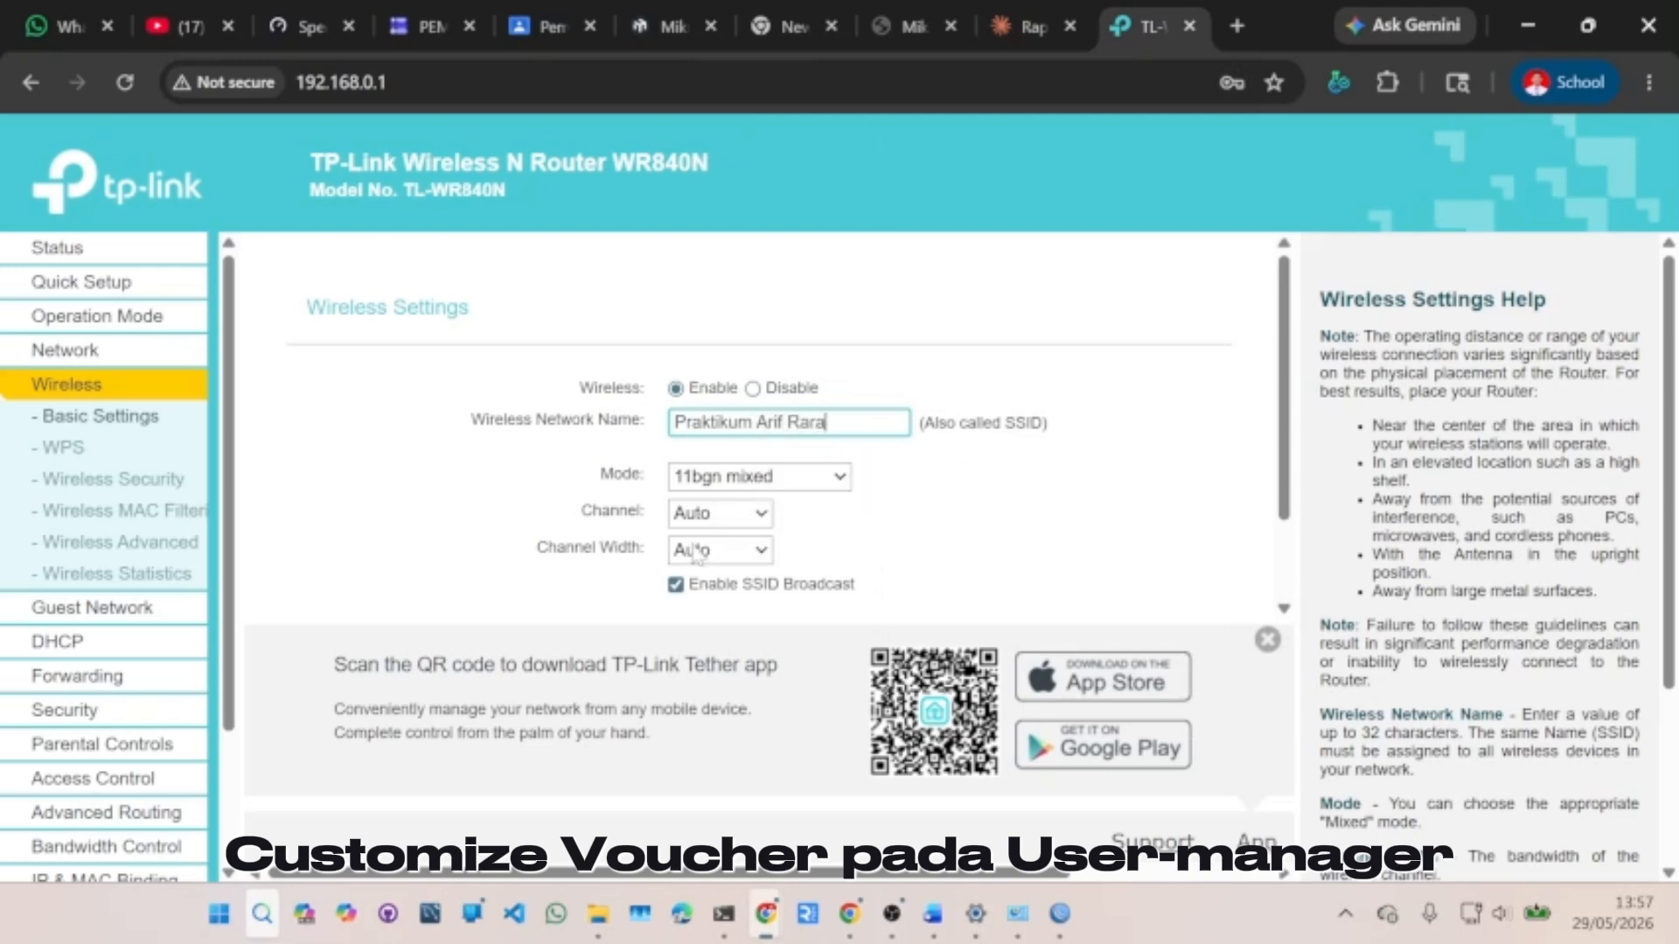
pyautogui.scroll(-1, 713, 564)
pyautogui.click(759, 564)
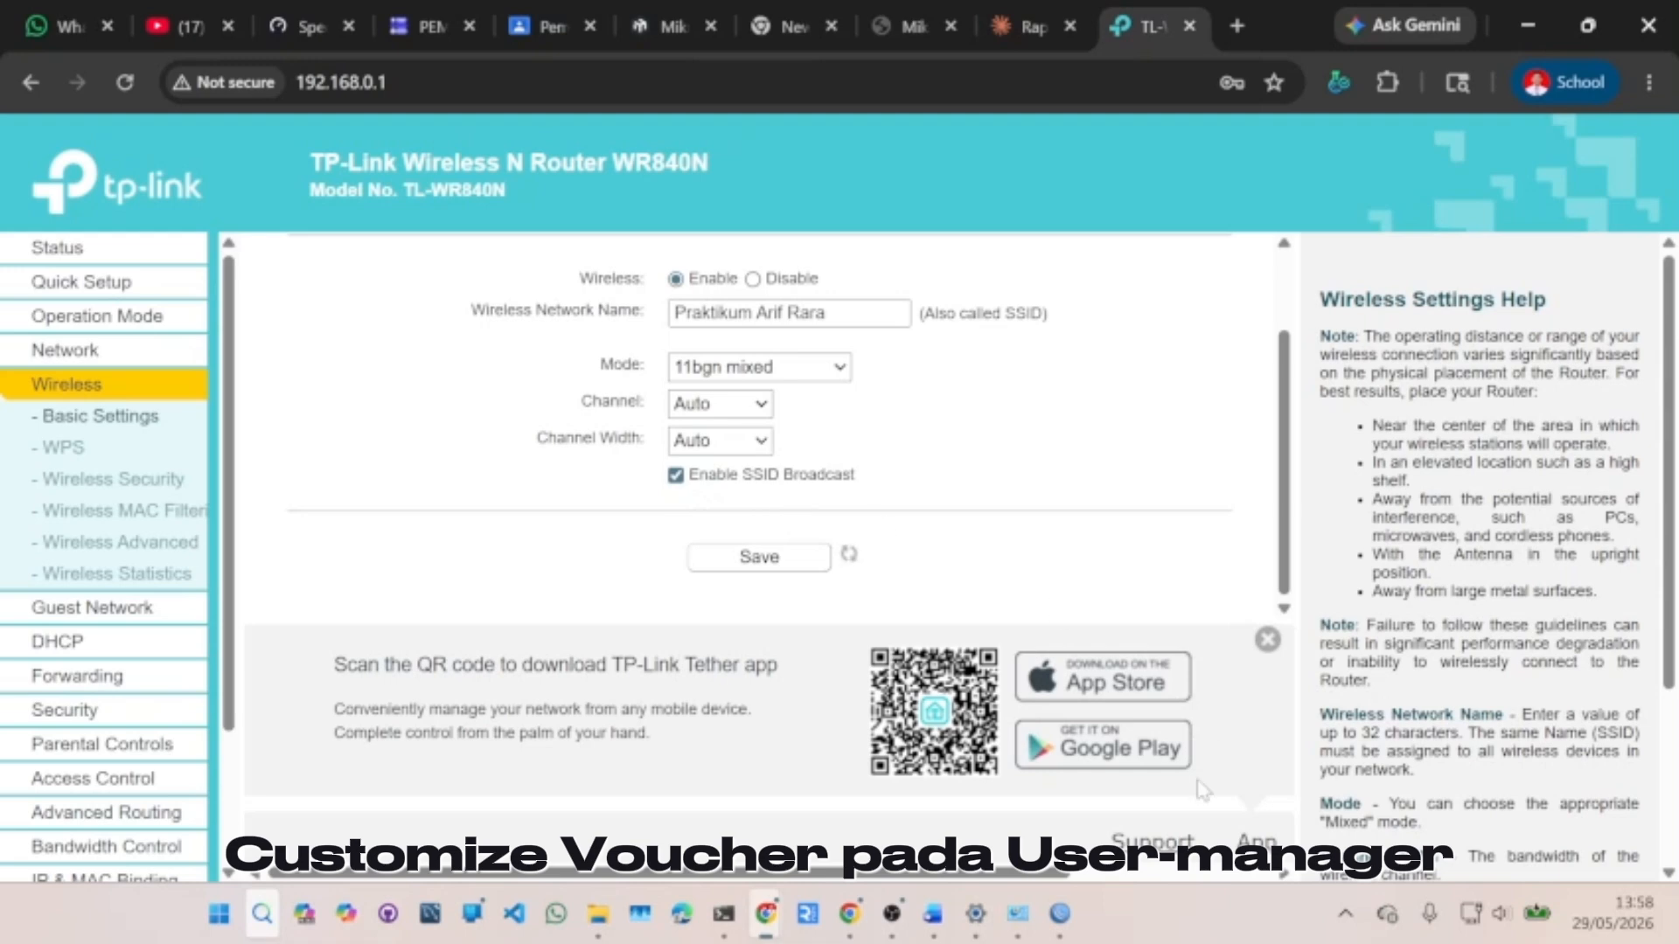
pyautogui.click(778, 564)
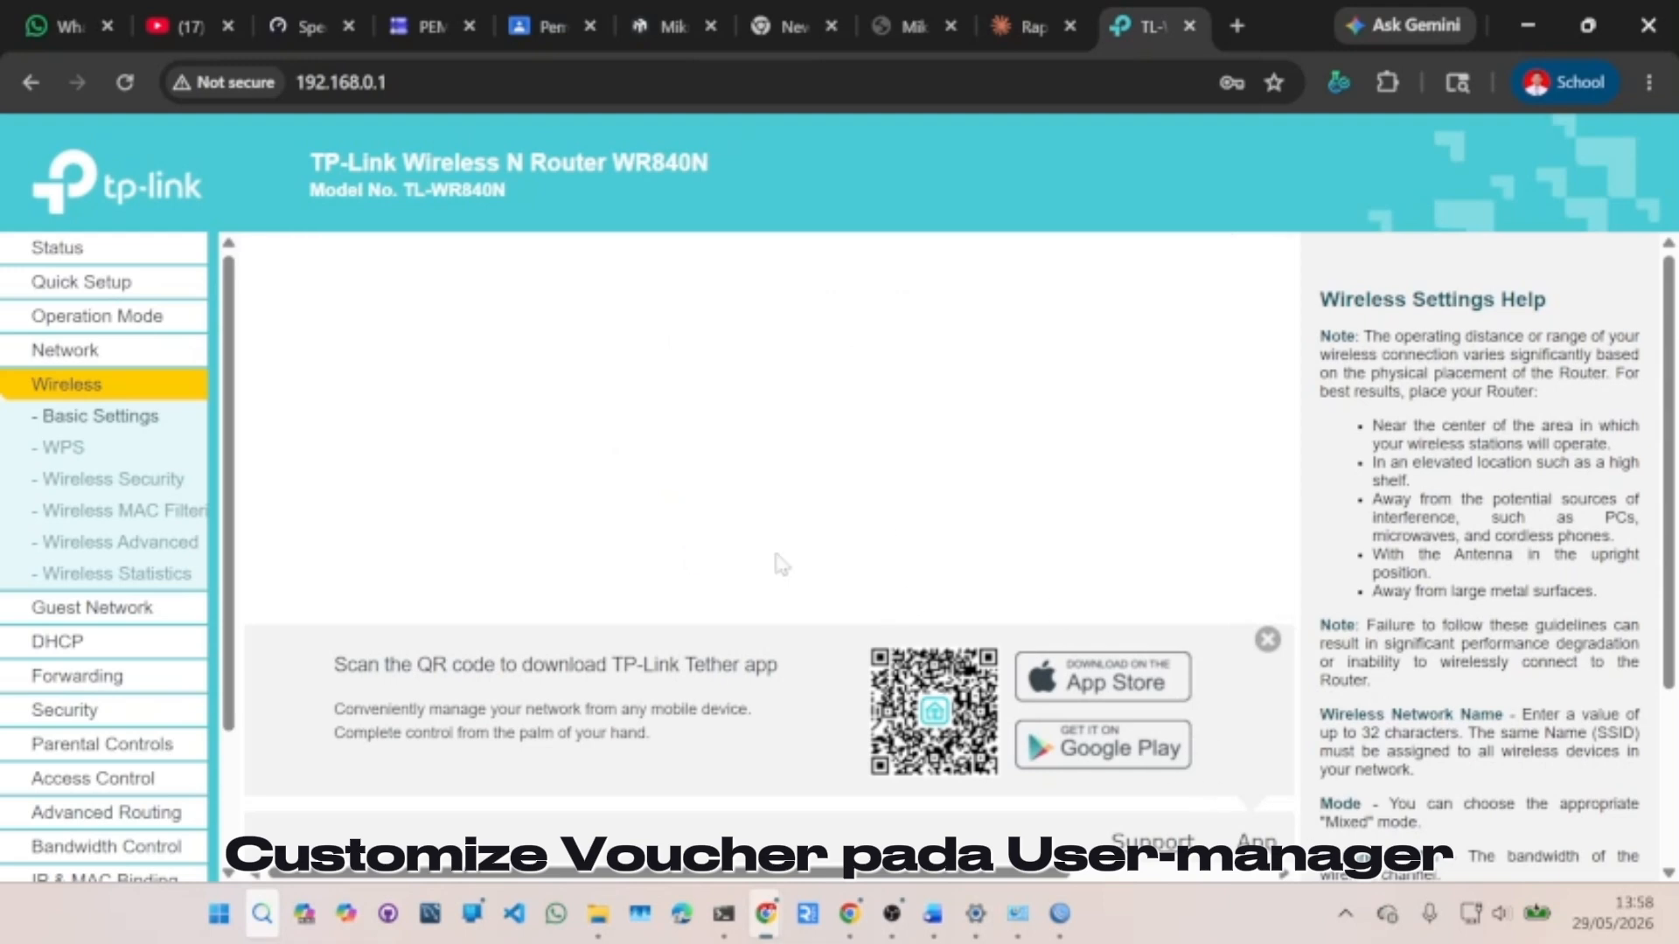
# - Open Wireless Security, reload the admin page, and view the Windows Wi-Fi network list
pyautogui.click(127, 486)
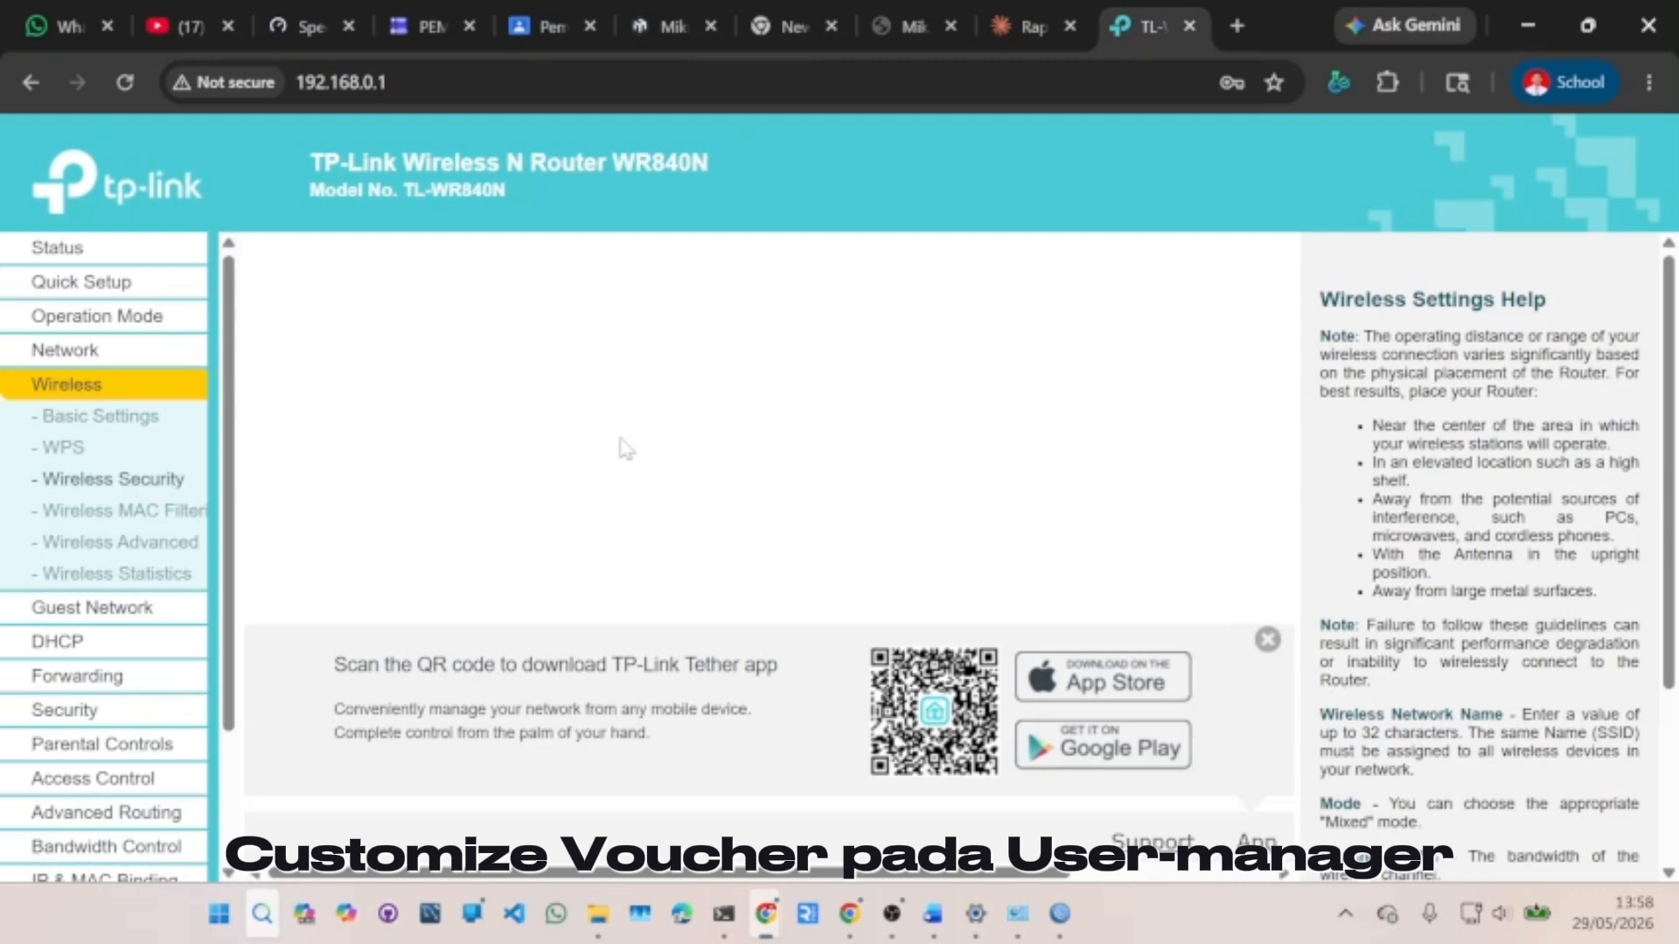
pyautogui.click(126, 81)
pyautogui.click(1472, 914)
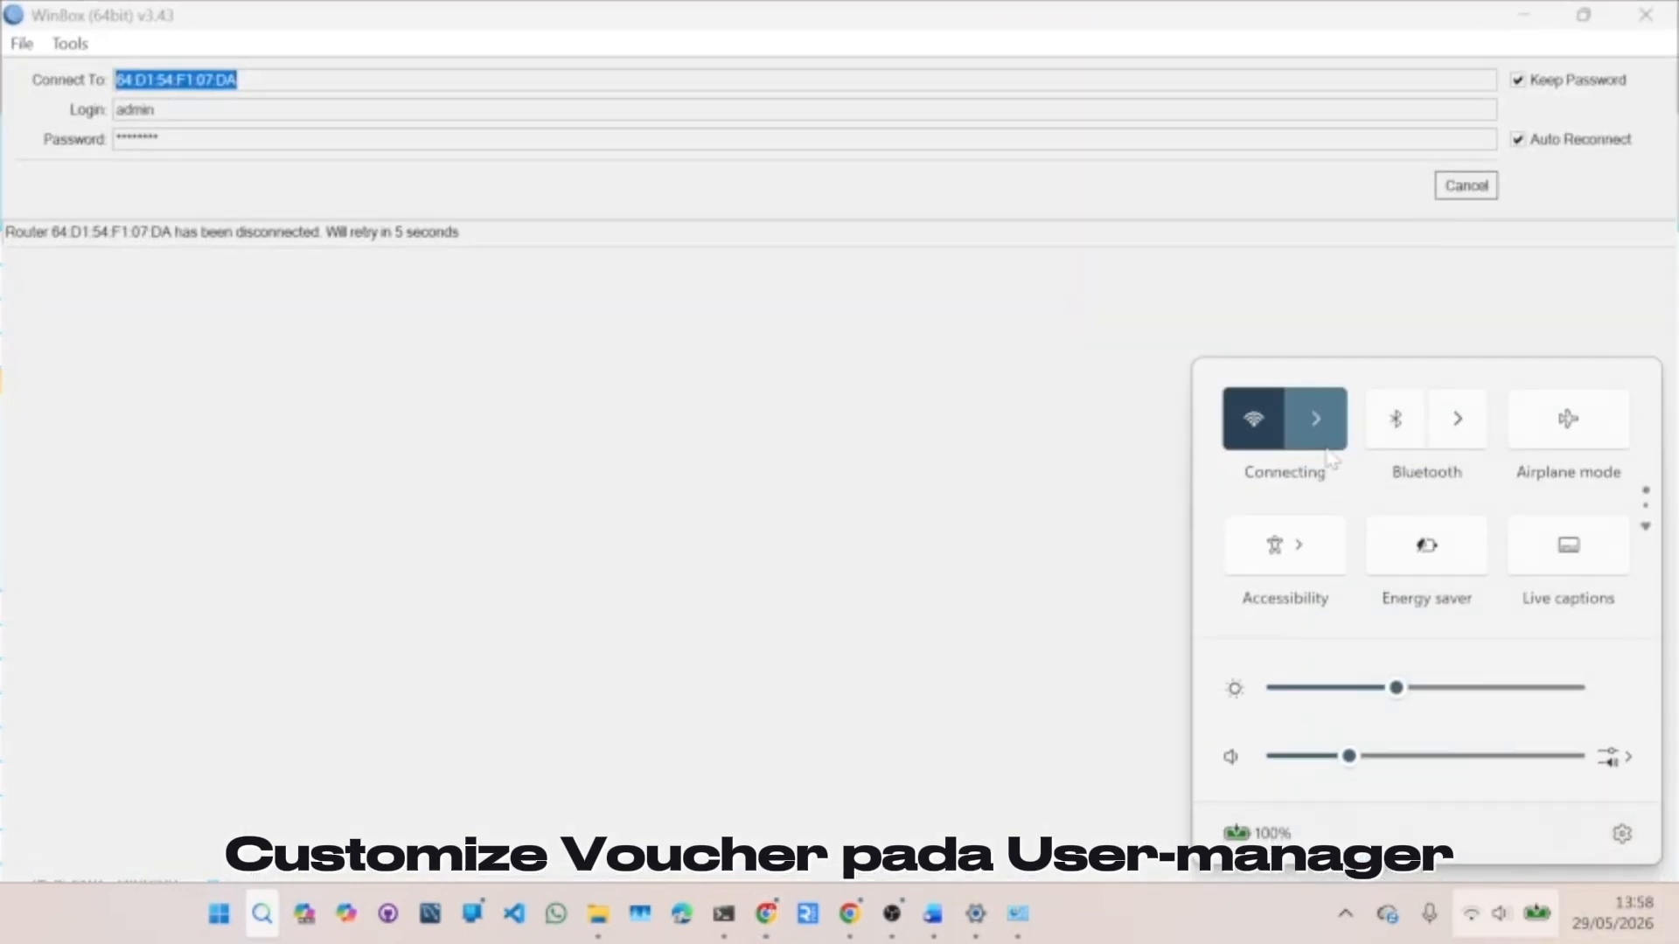
pyautogui.click(1331, 441)
pyautogui.scroll(-2, 1368, 490)
pyautogui.scroll(-5, 1369, 490)
# - Join the renamed Praktikum Wi-Fi network with its password, then close the Wi-Fi panel
pyautogui.scroll(-6, 1351, 540)
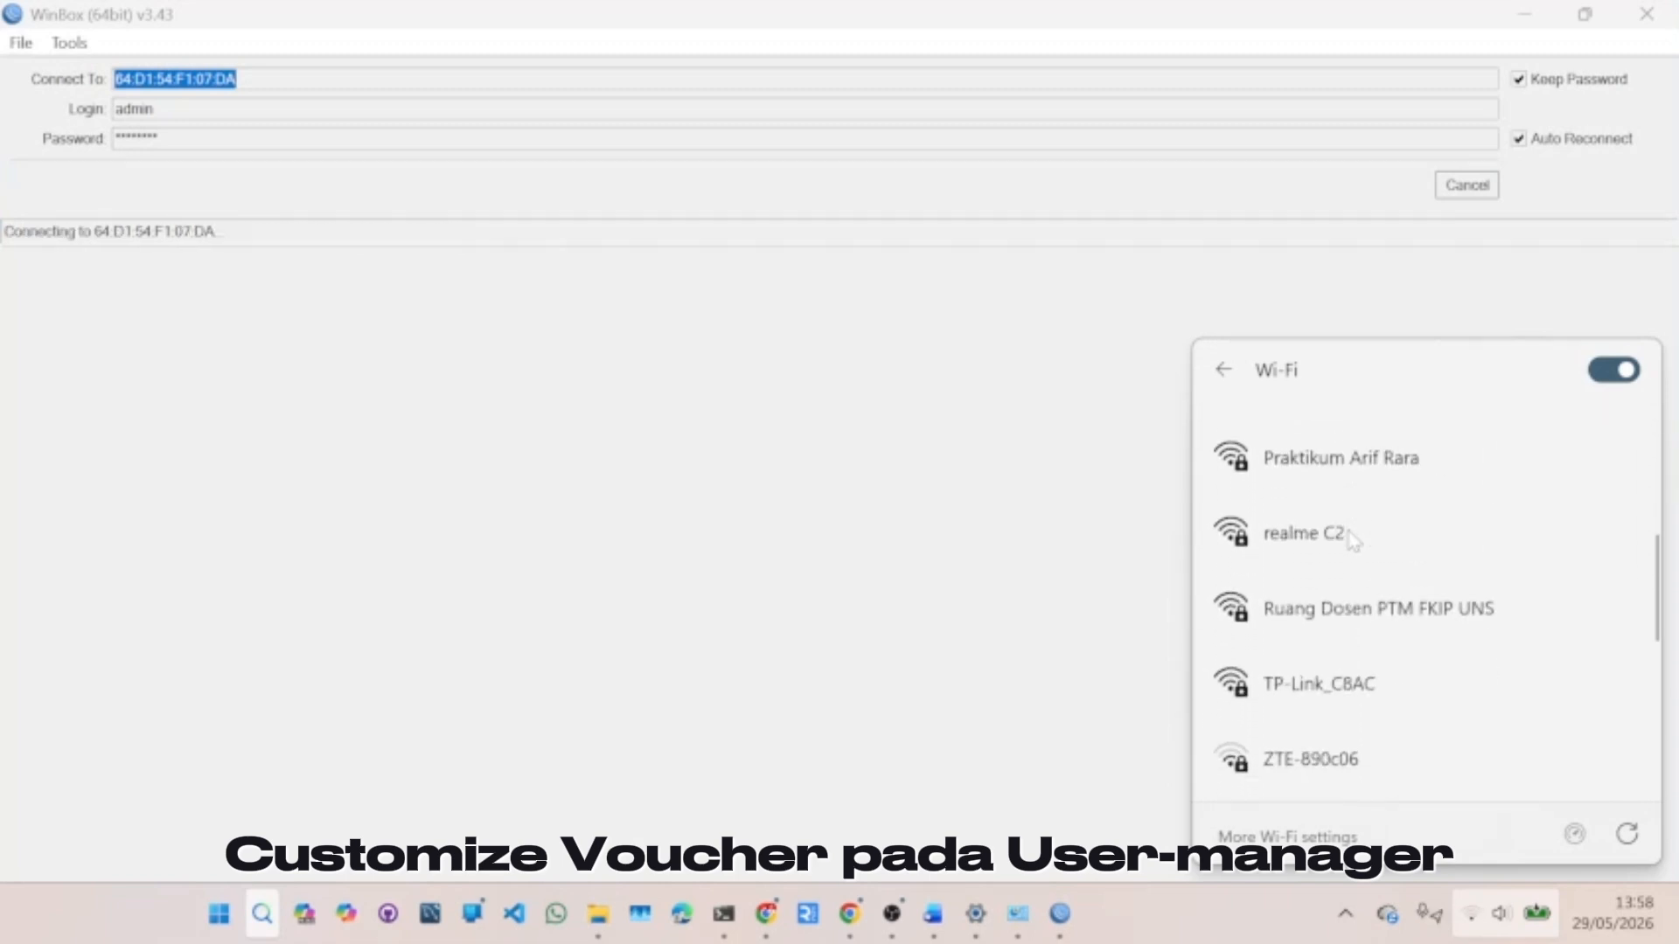
pyautogui.click(1341, 458)
pyautogui.click(1490, 573)
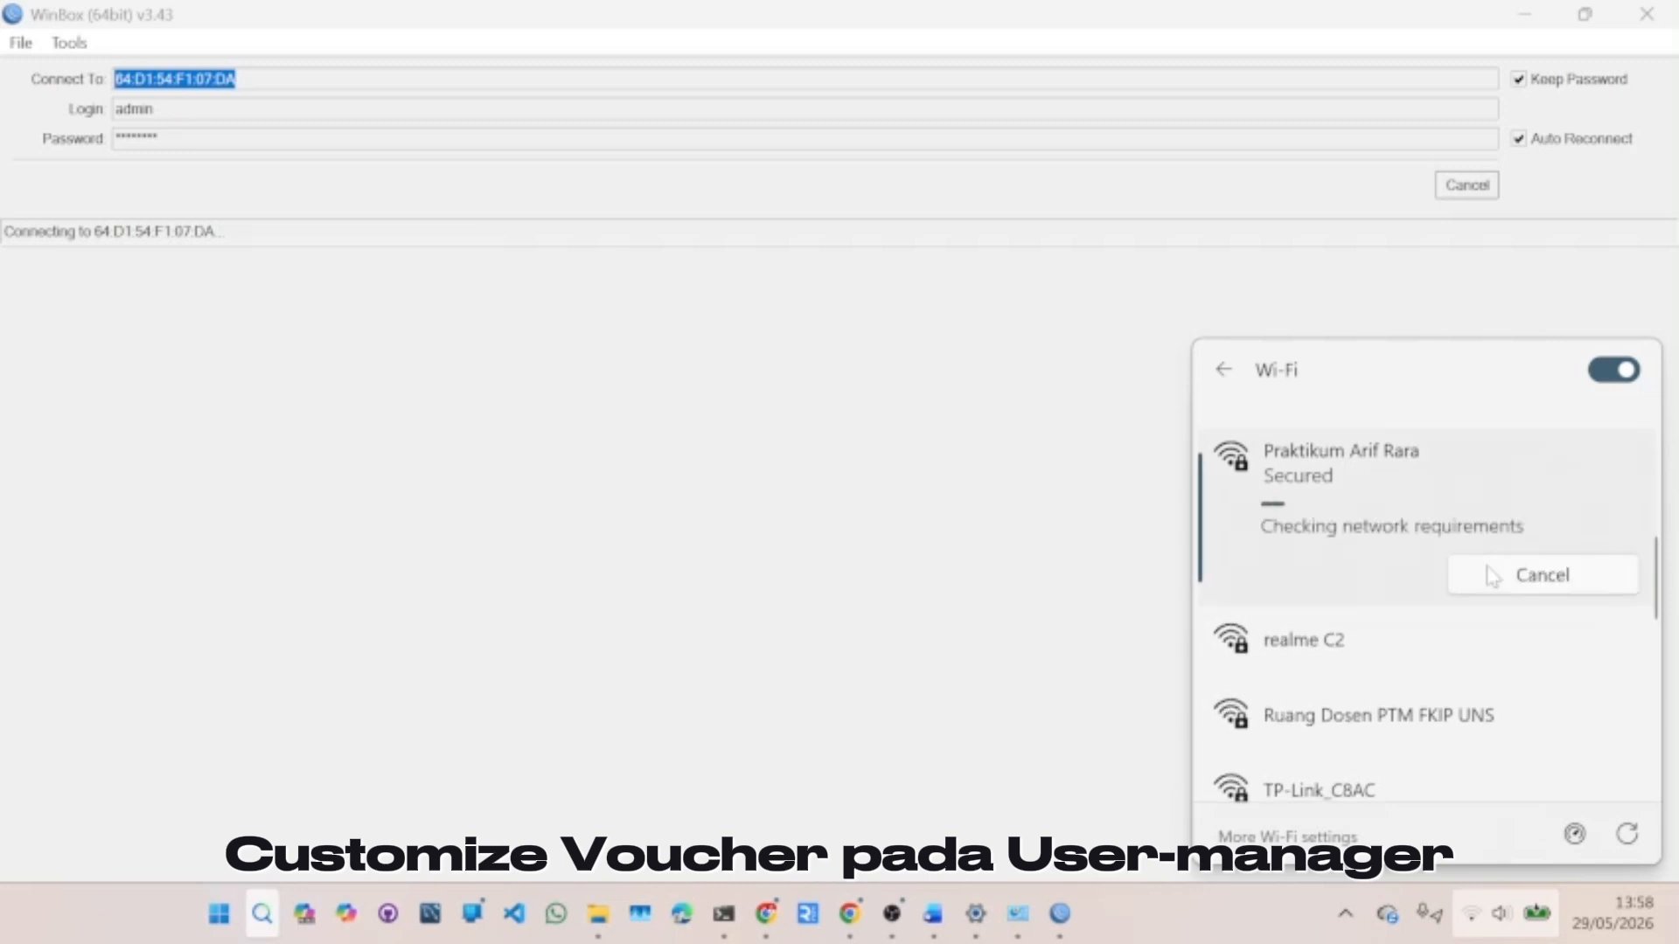
pyautogui.write('••••')
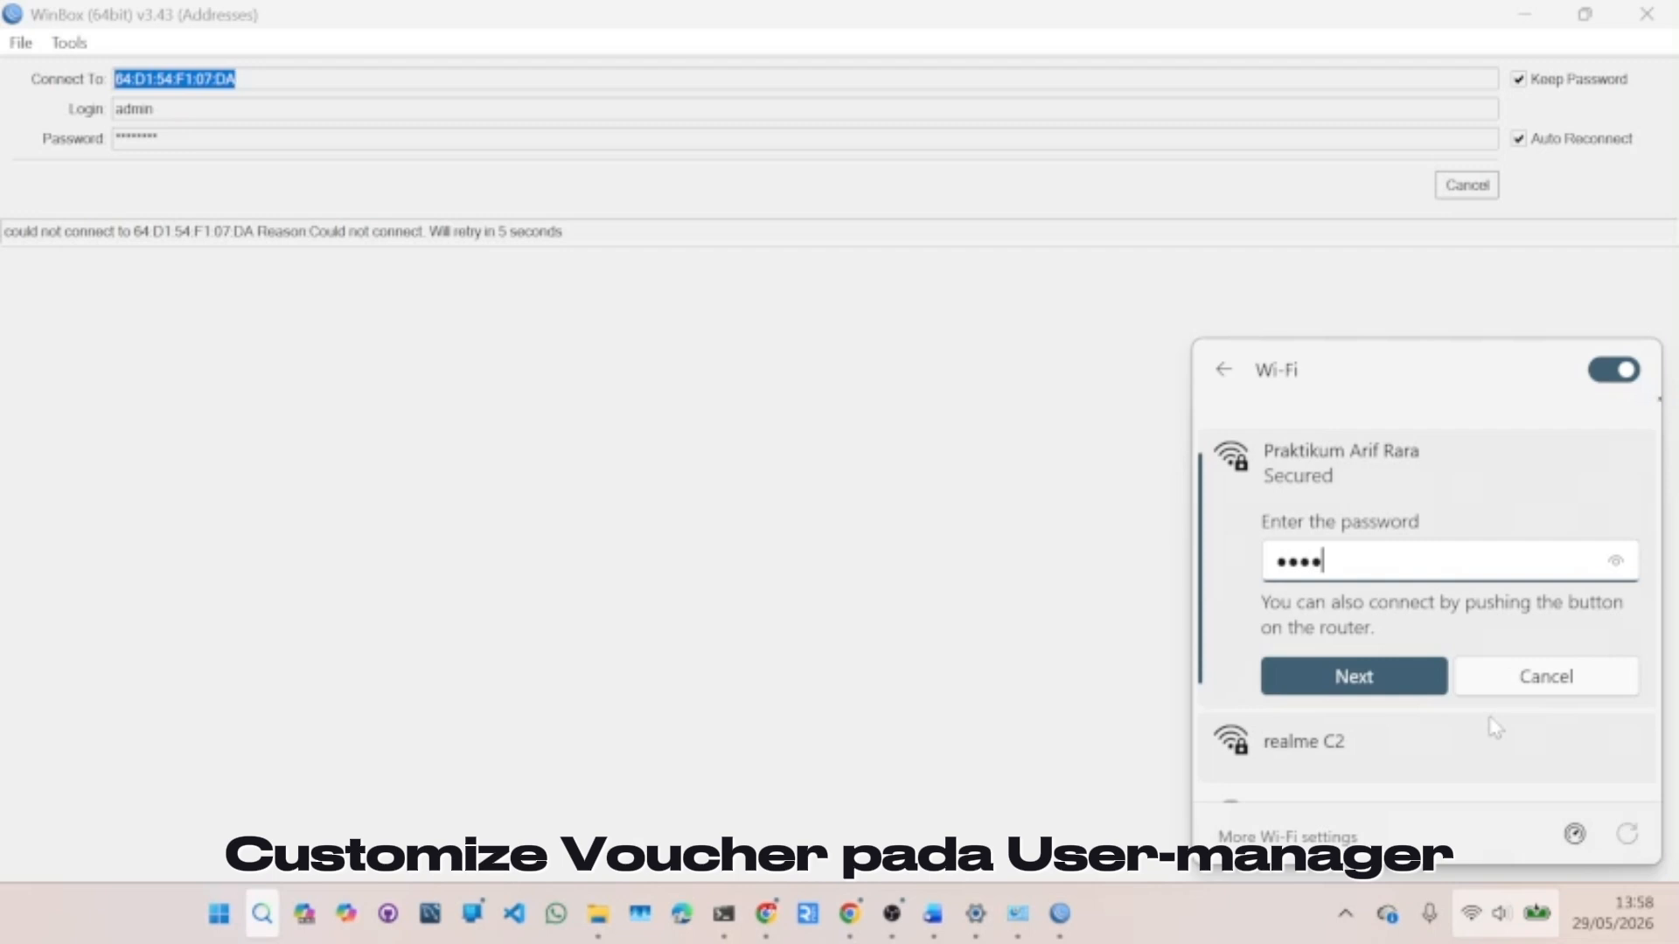
pyautogui.write('••••')
pyautogui.press('Return')
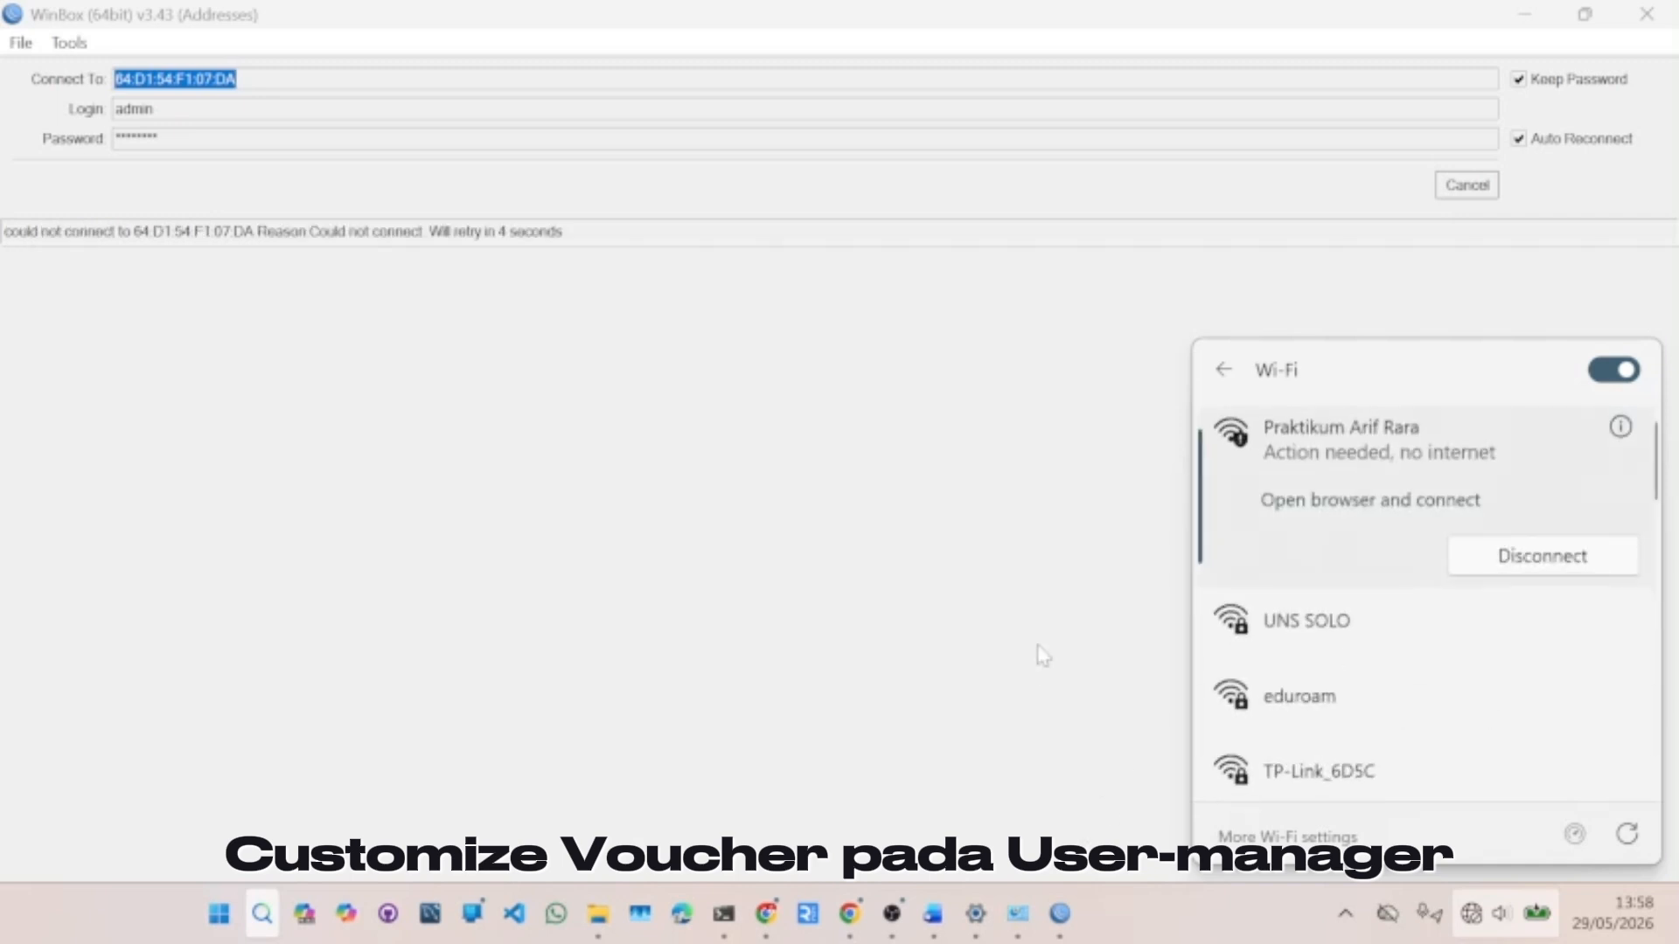
pyautogui.click(837, 918)
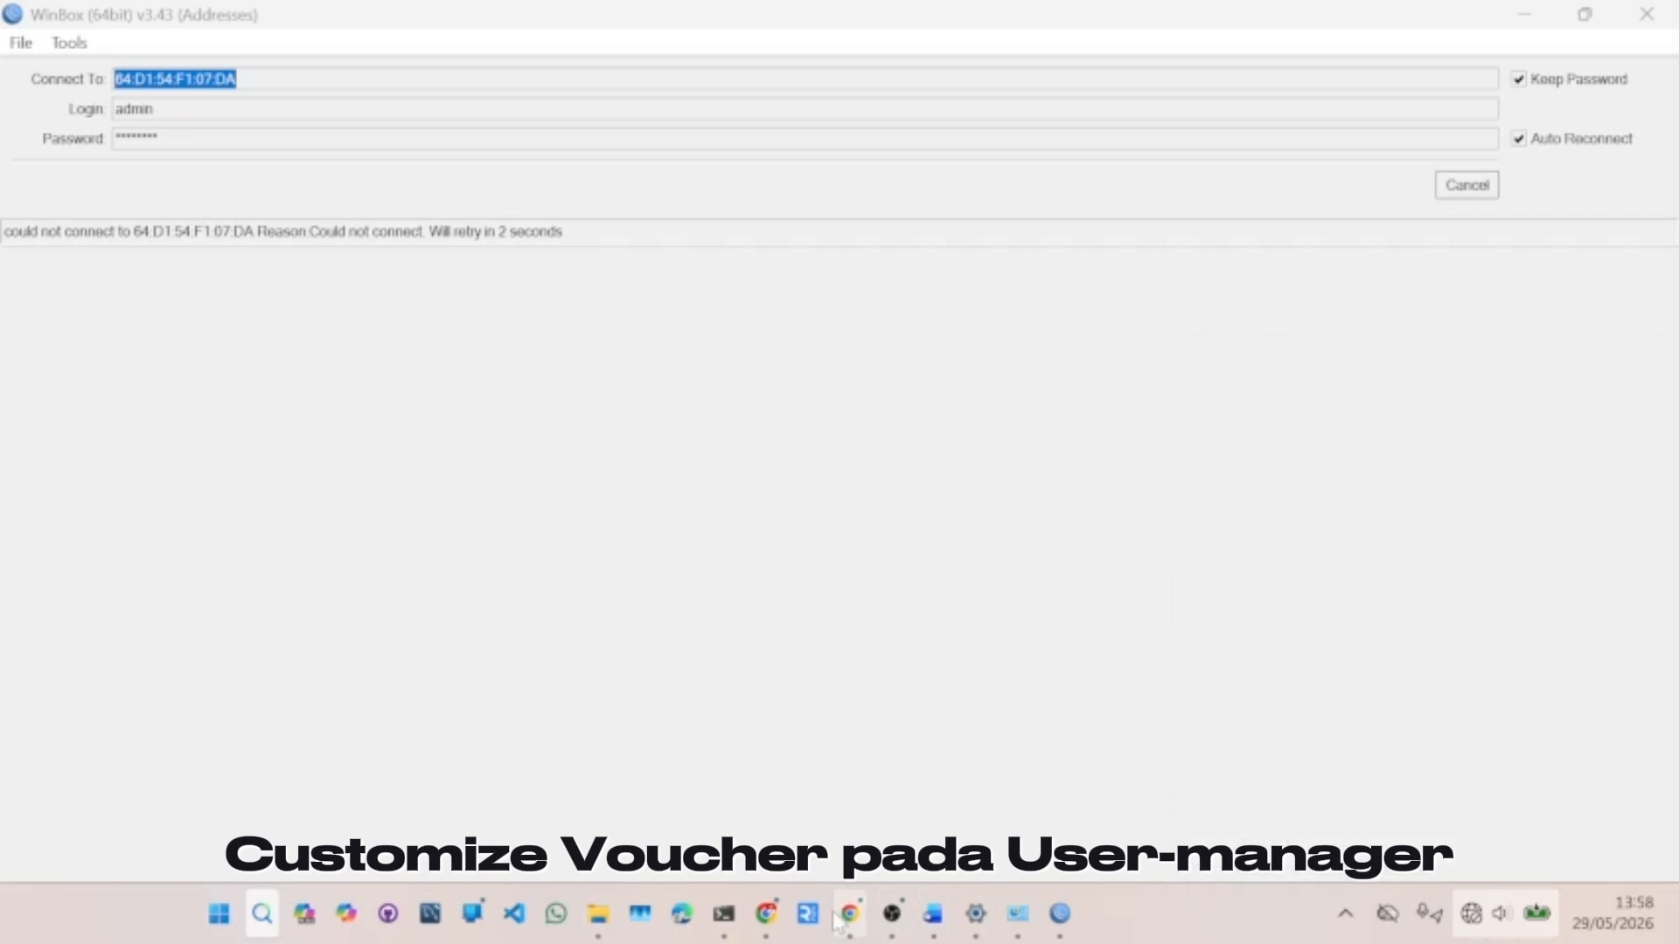
pyautogui.click(840, 918)
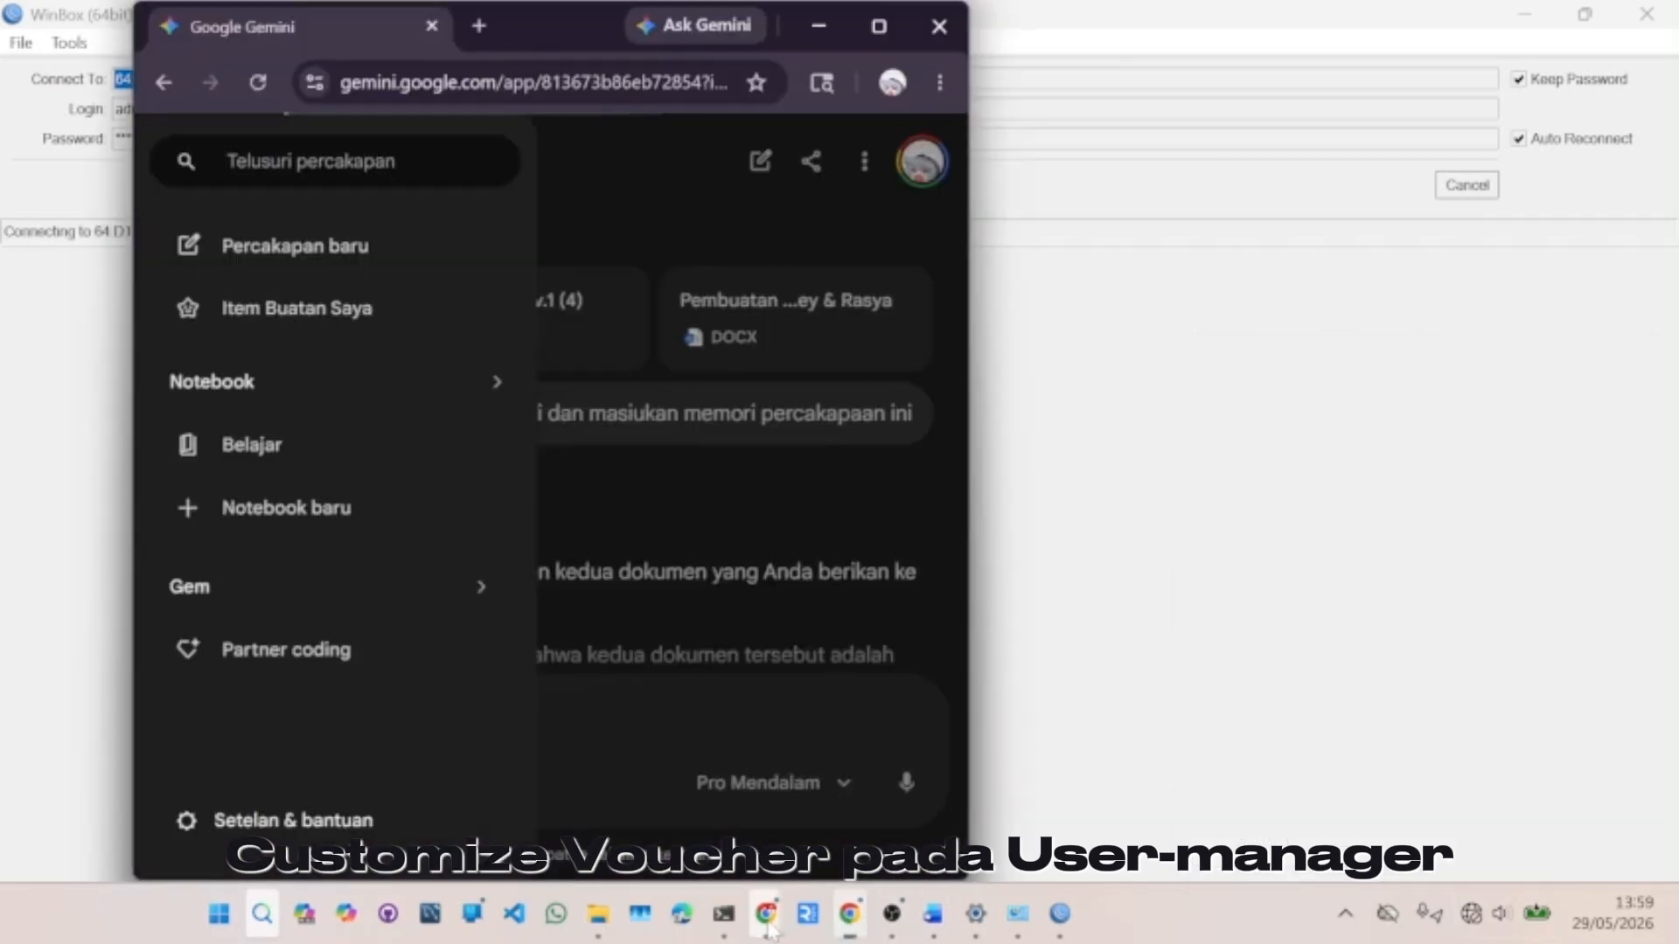
# - In the reloaded router admin, choose Disable Wireless Security under Wireless Security and save
pyautogui.moveTo(850, 913)
pyautogui.click(742, 771)
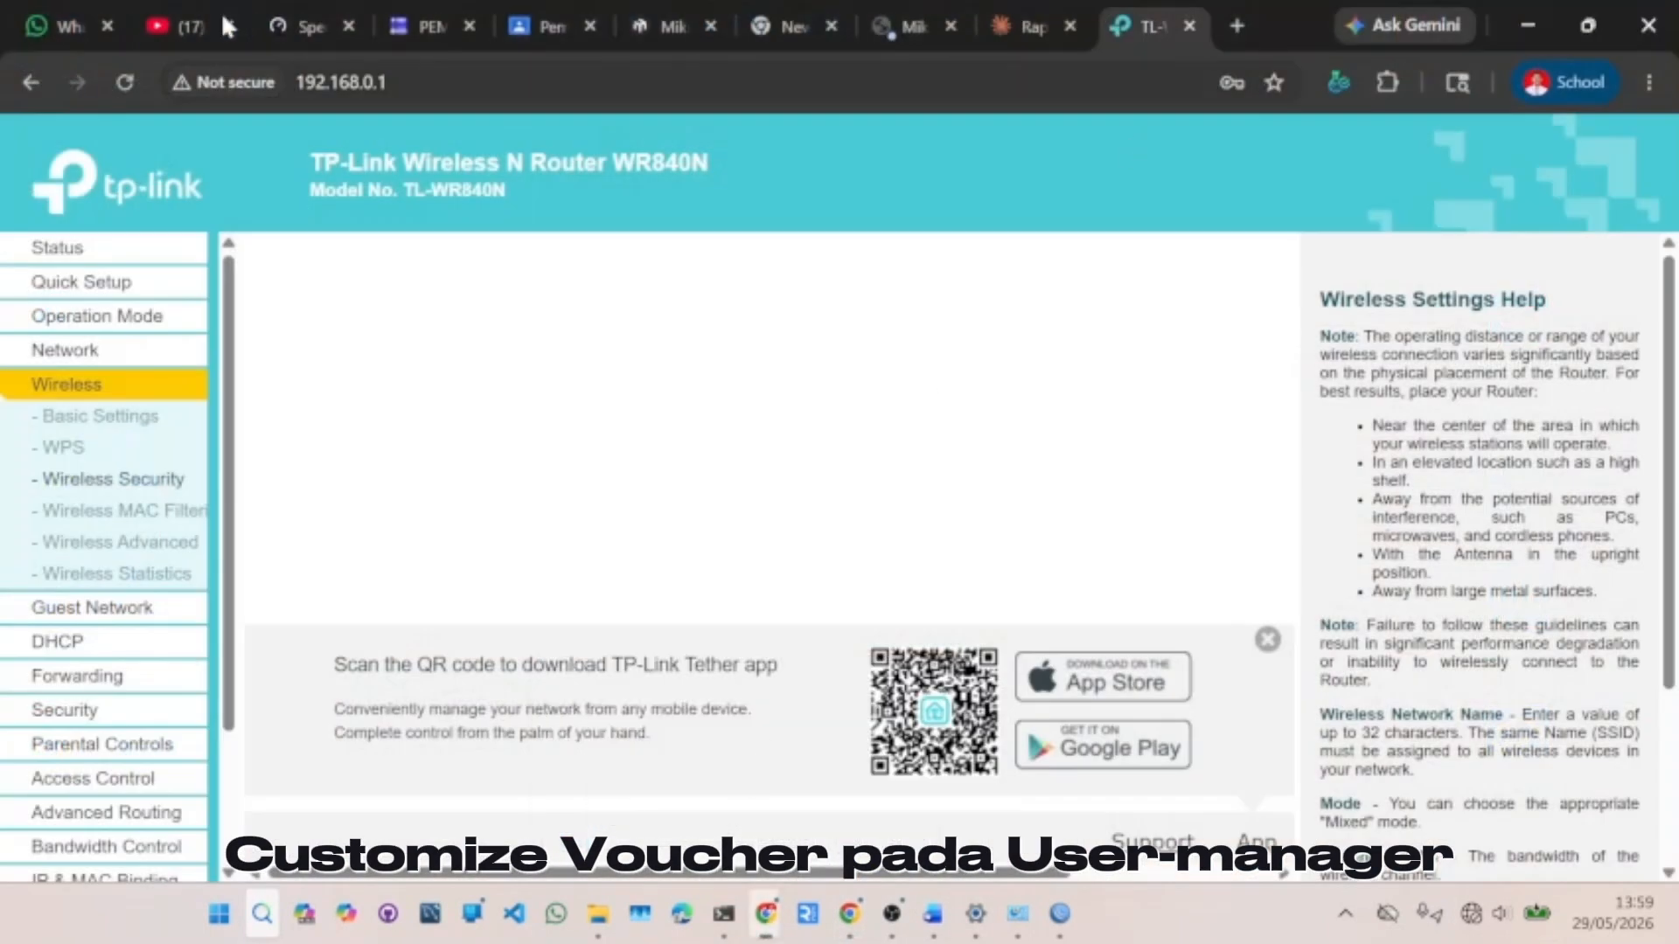
pyautogui.click(125, 82)
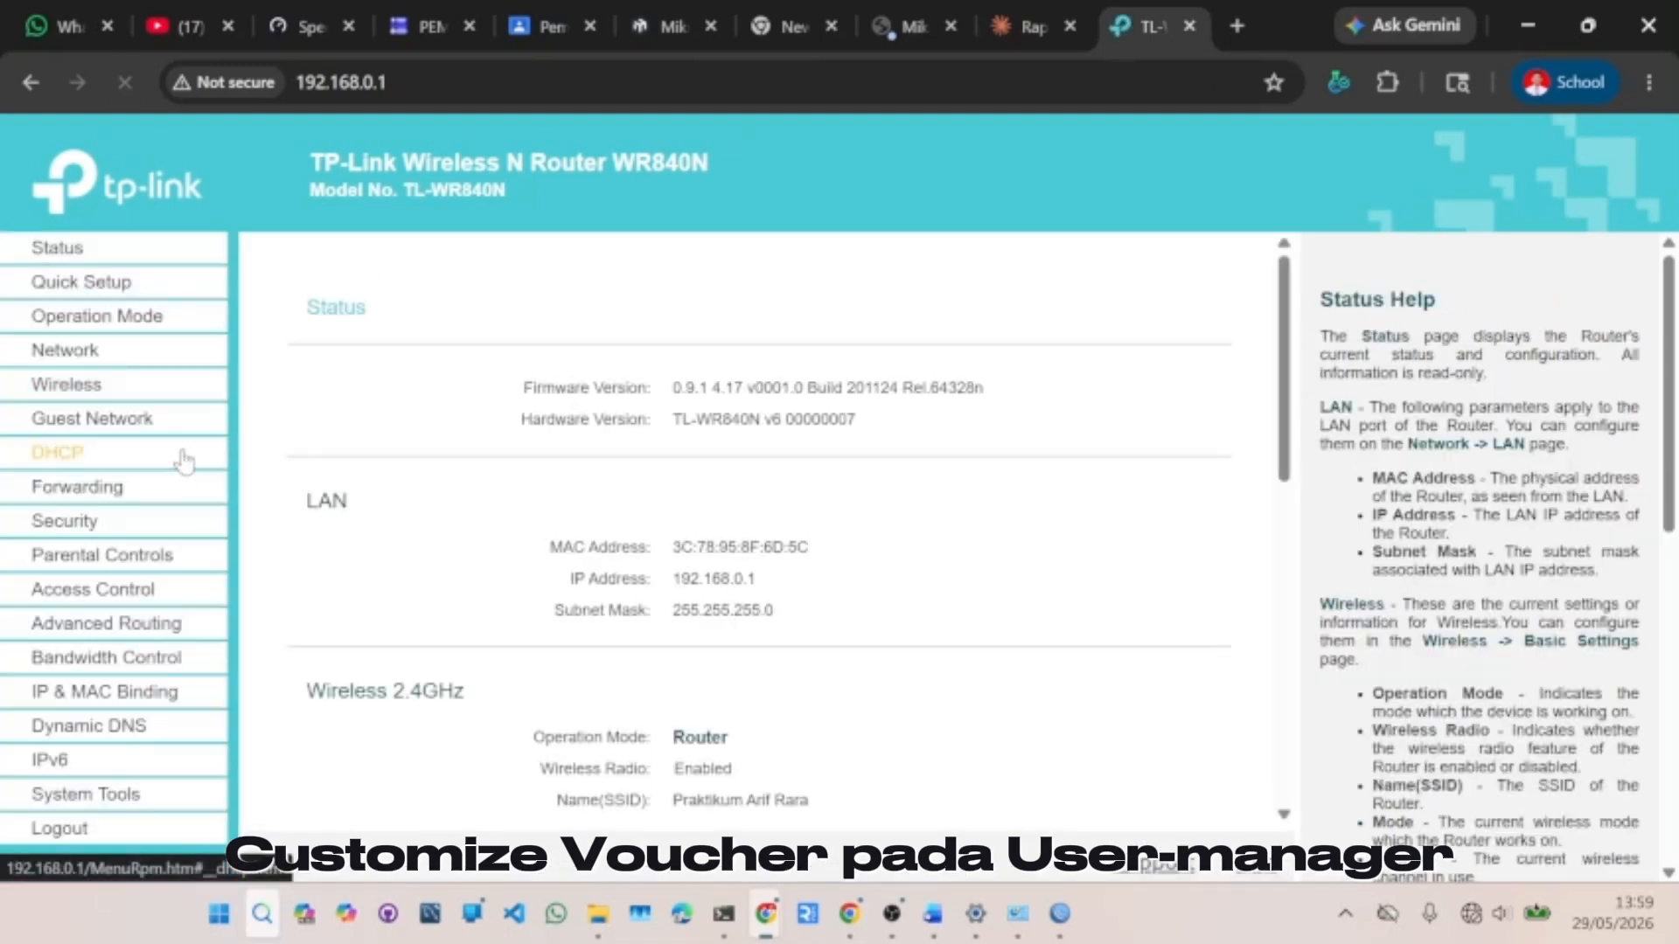
pyautogui.click(97, 350)
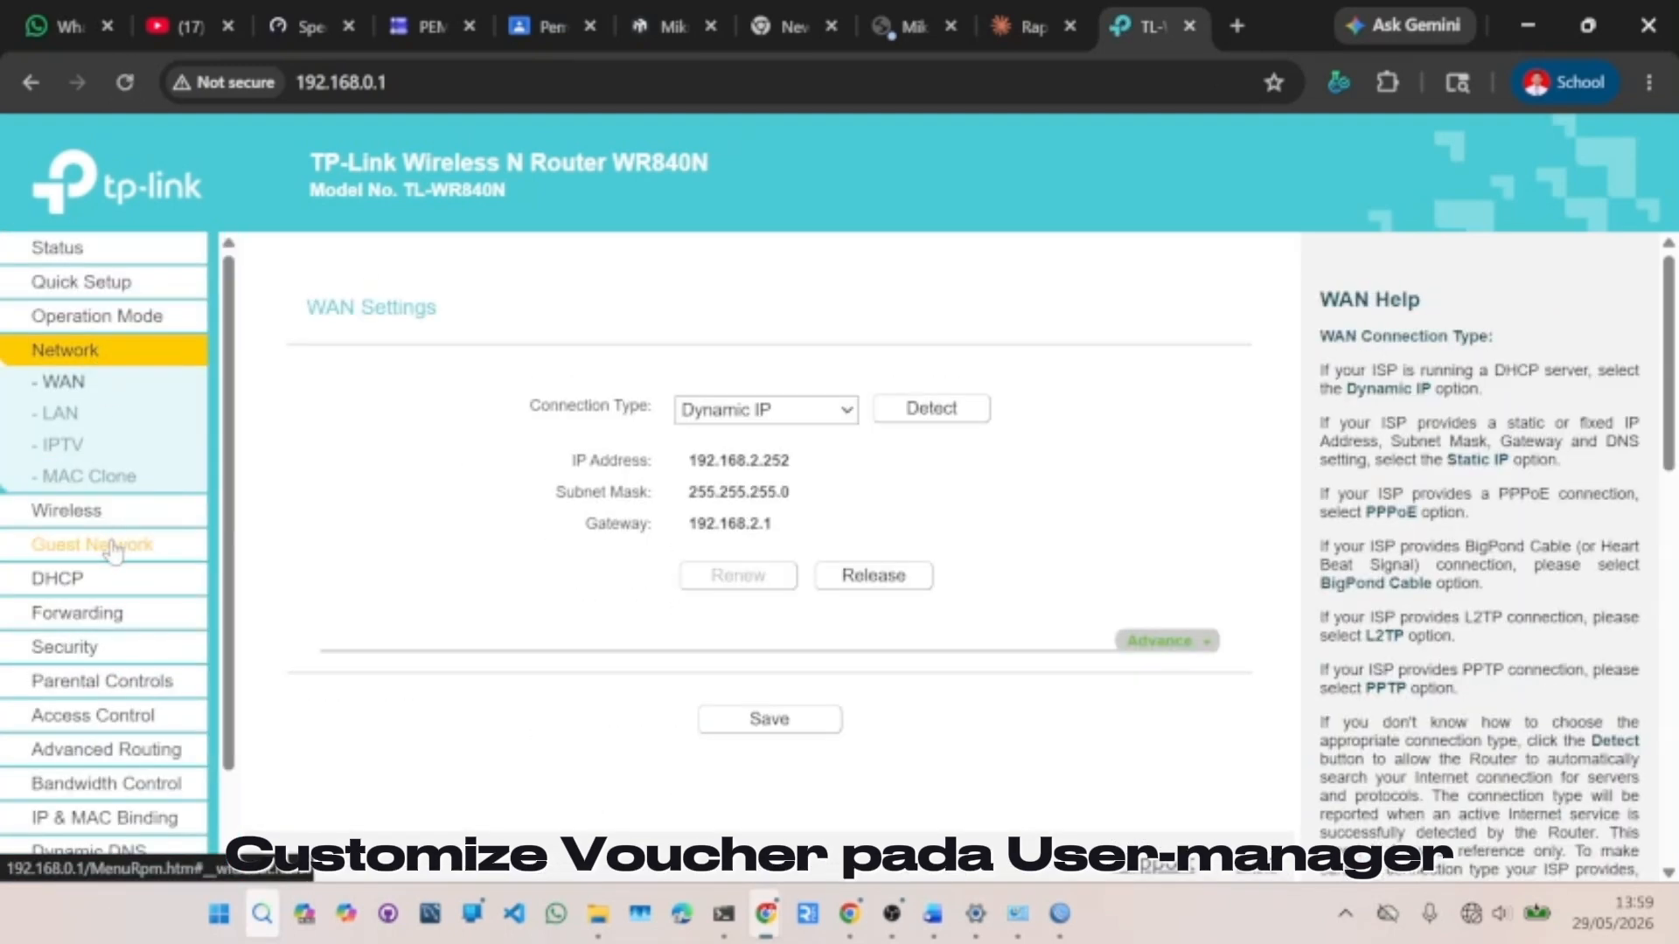
pyautogui.click(105, 511)
pyautogui.click(109, 513)
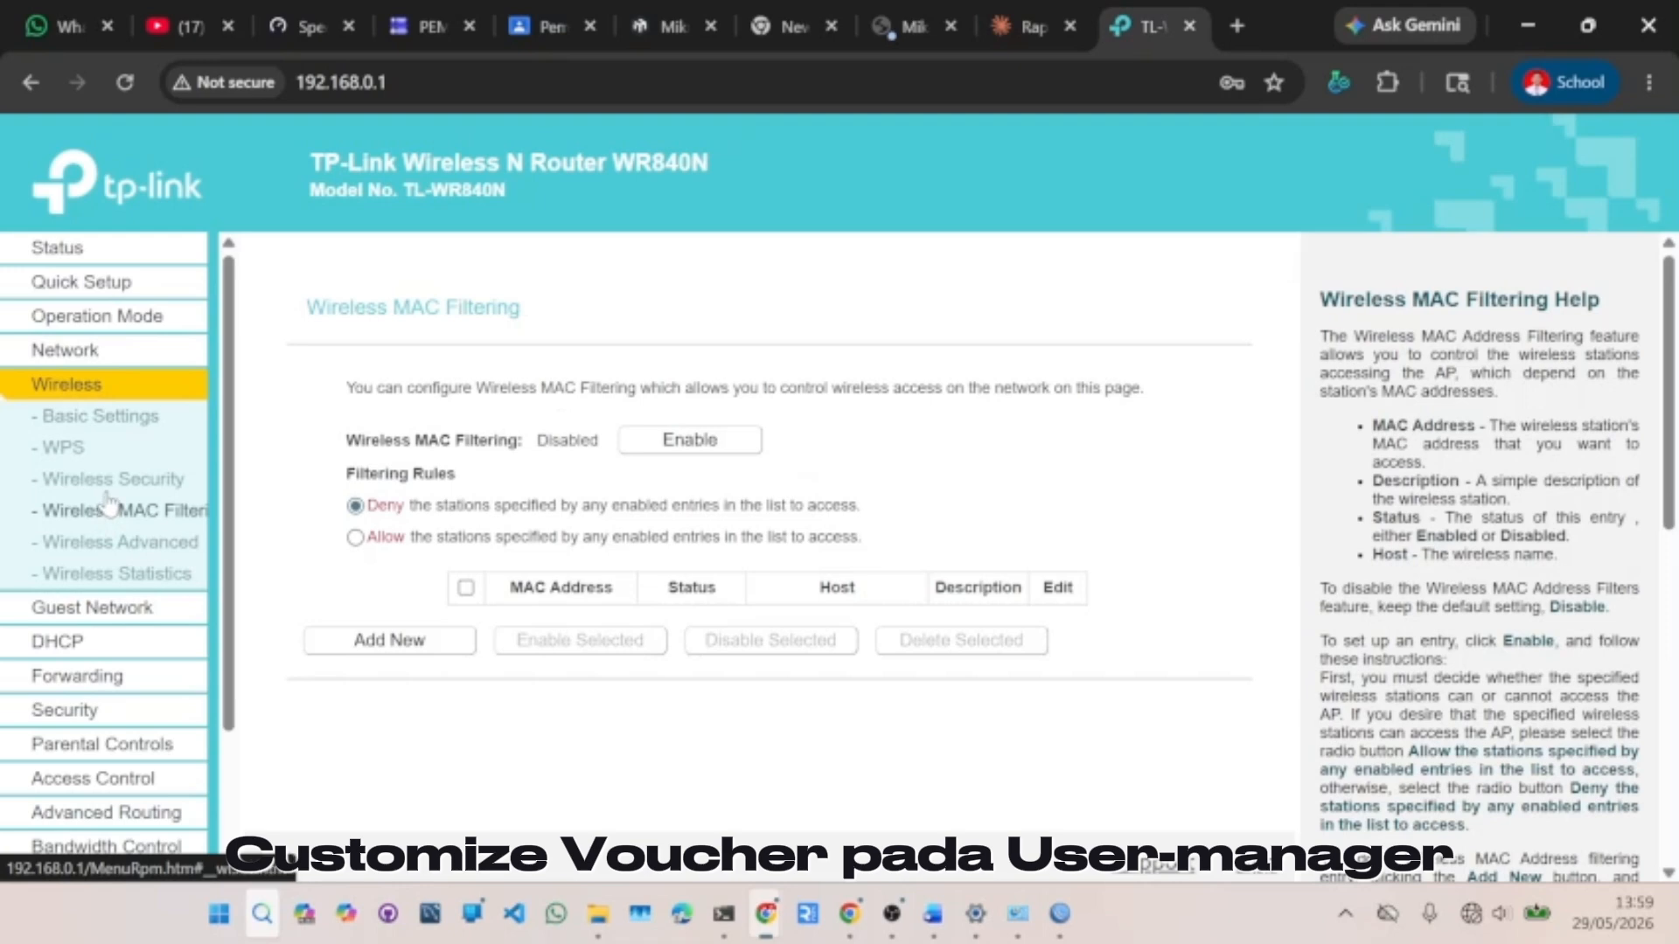
pyautogui.click(109, 480)
pyautogui.click(354, 459)
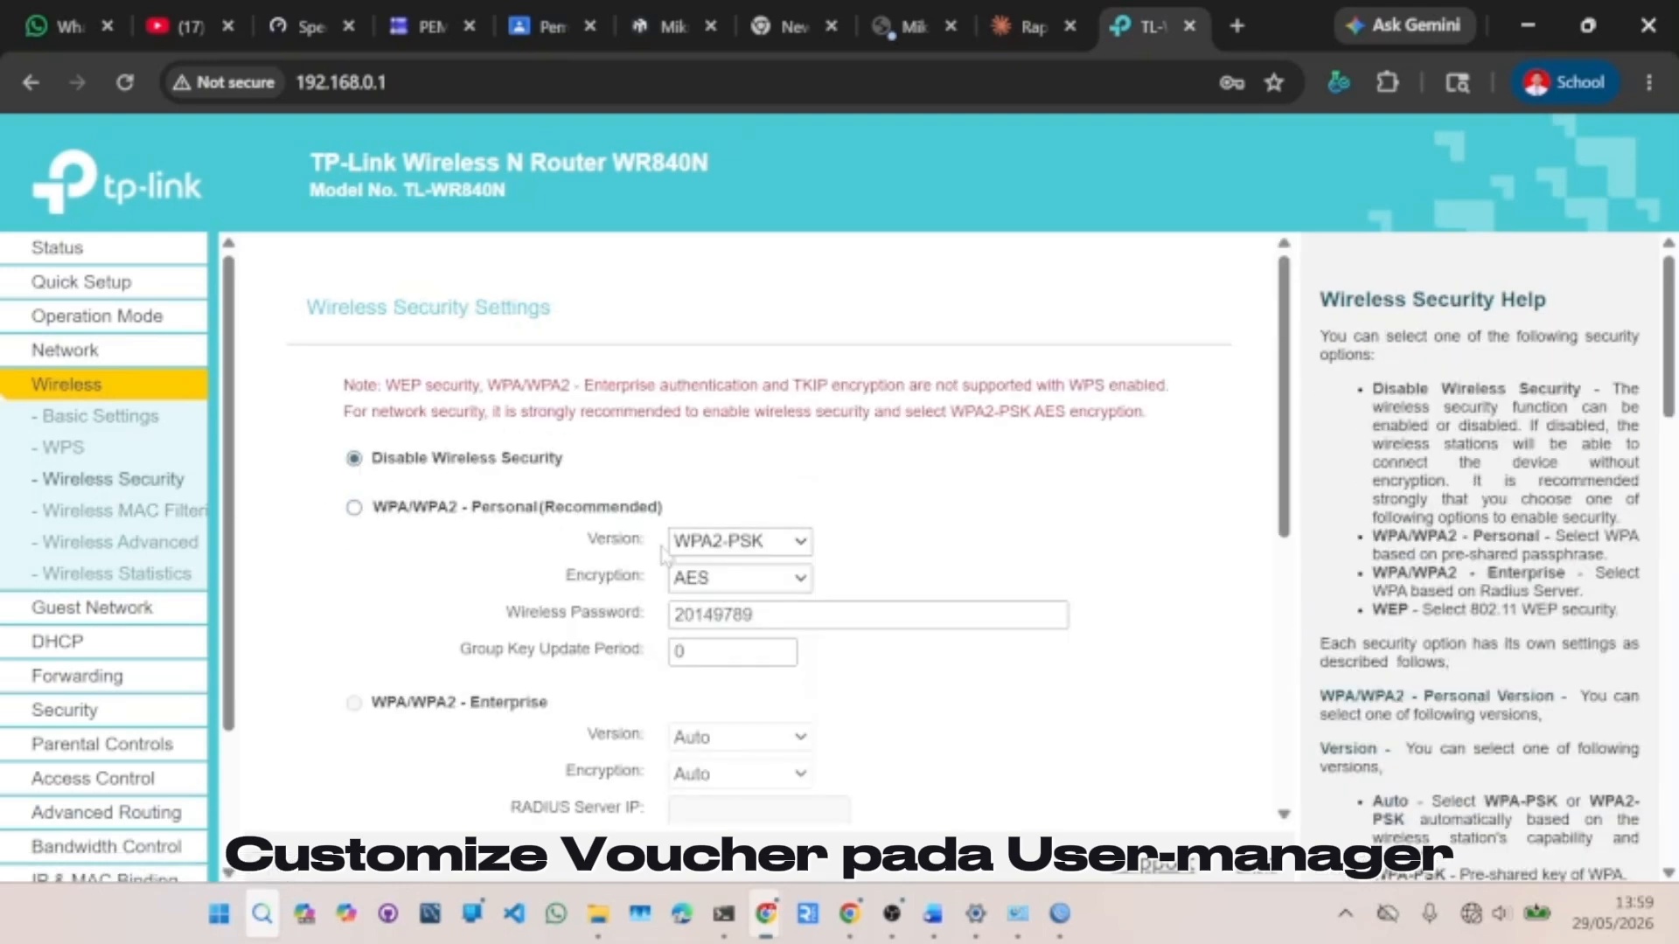
pyautogui.scroll(-5, 662, 557)
pyautogui.click(748, 773)
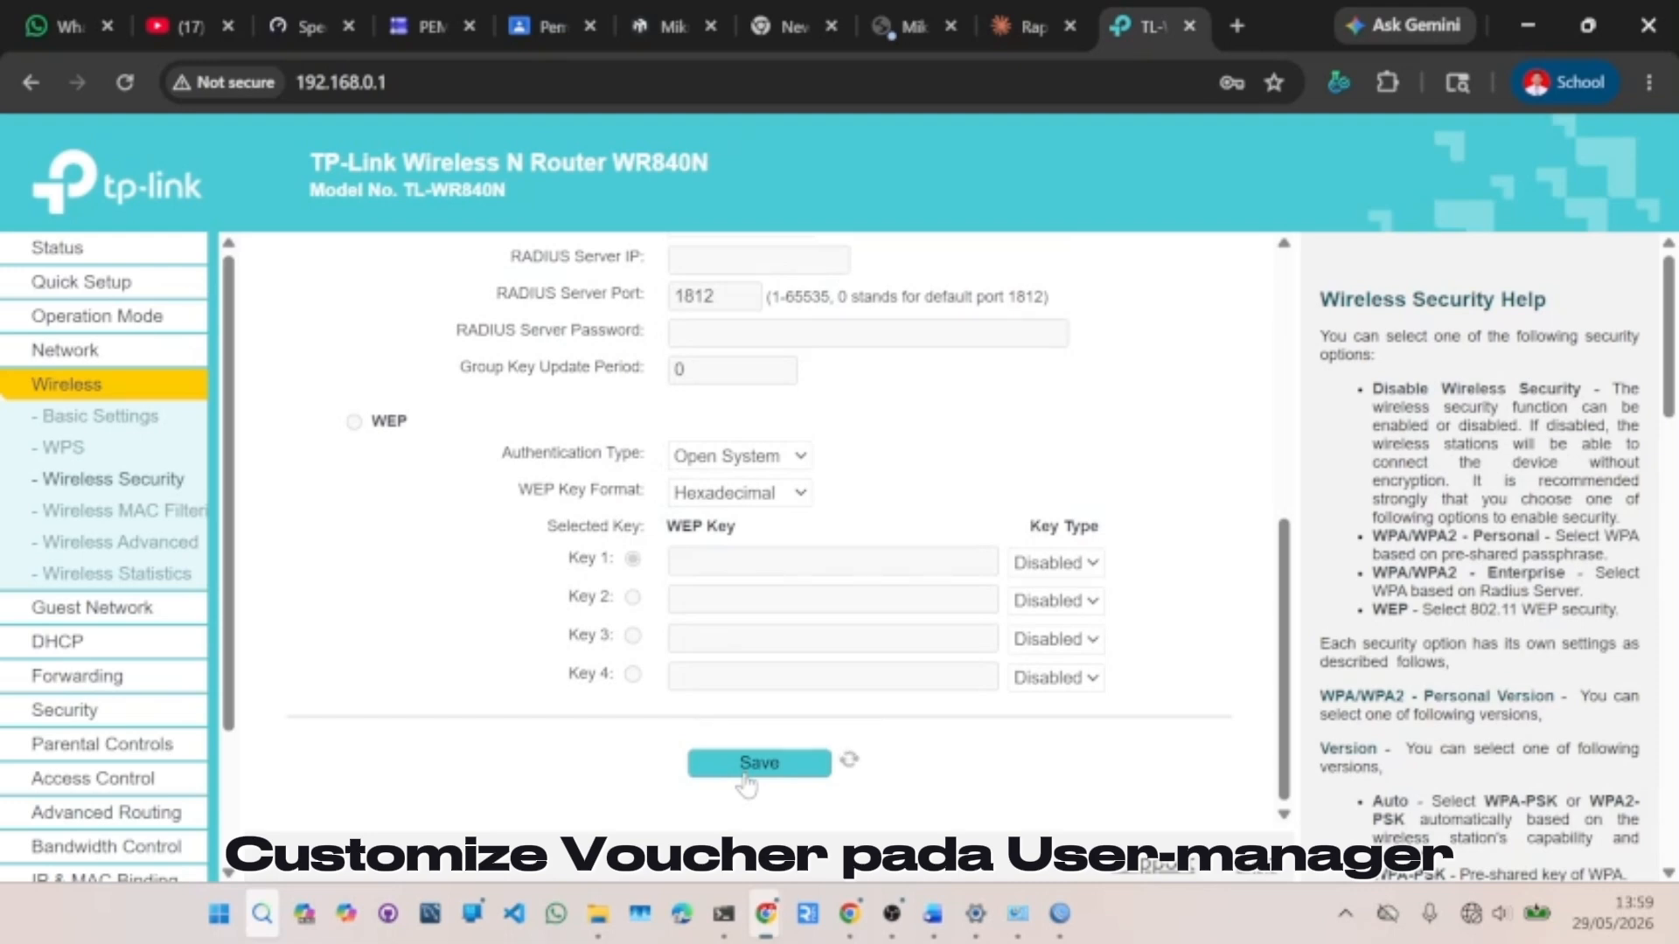
pyautogui.click(1497, 916)
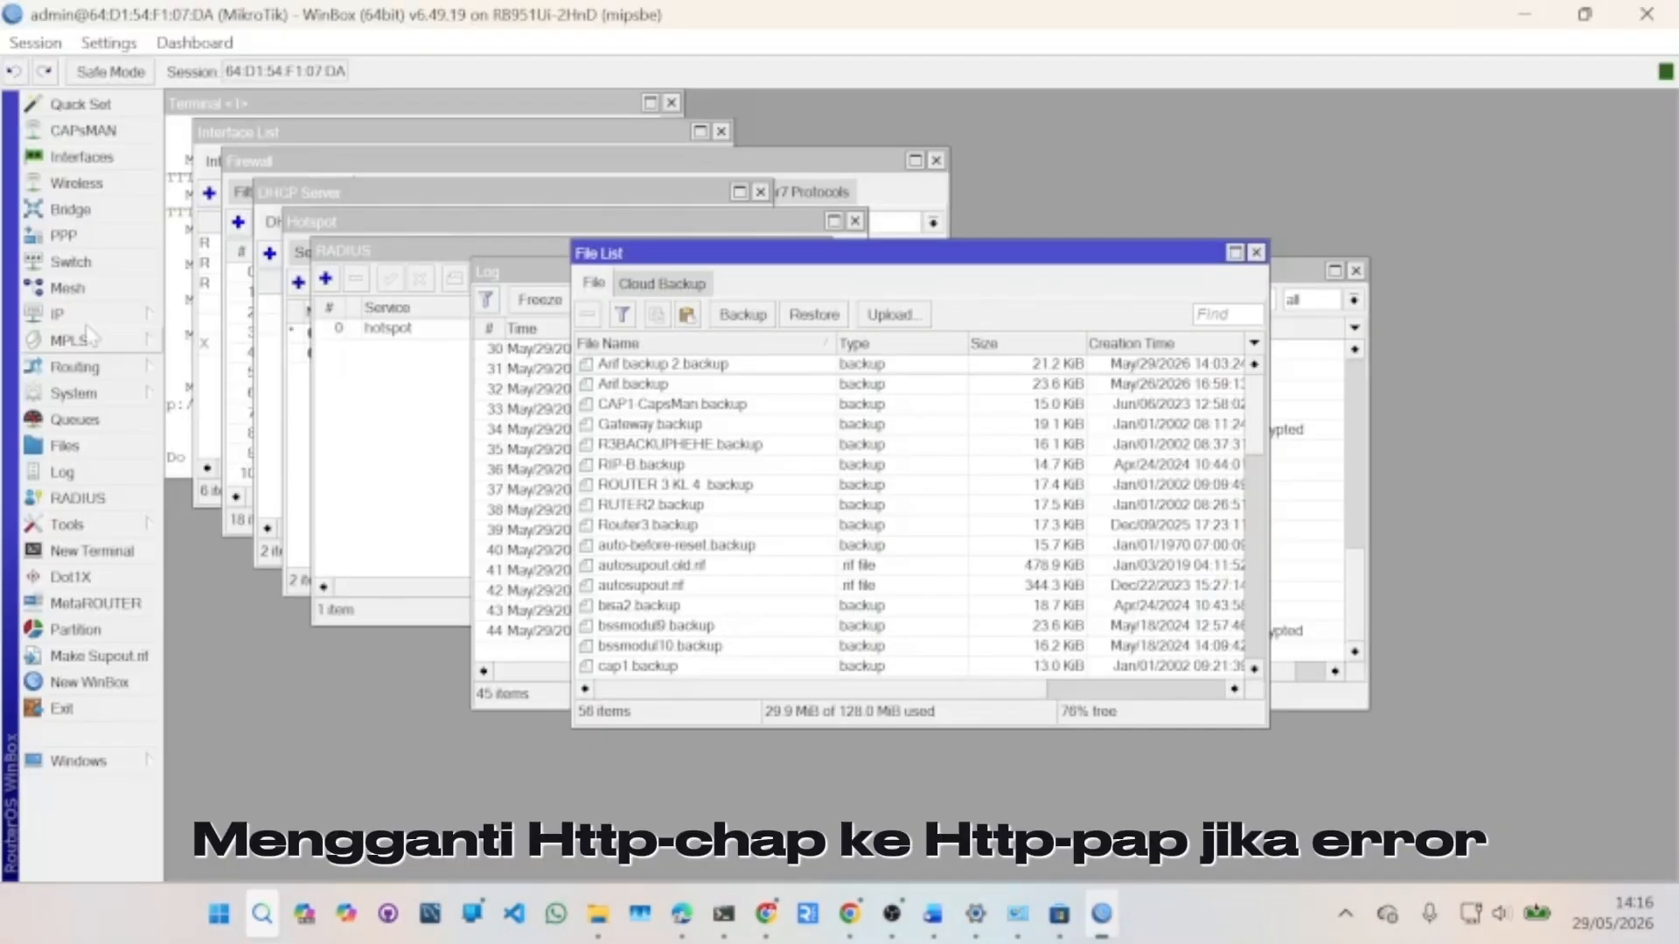
# - Set hotspot profile hsprof1 to log in with HTTP PAP instead of HTTP CHAP and apply
pyautogui.click(148, 314)
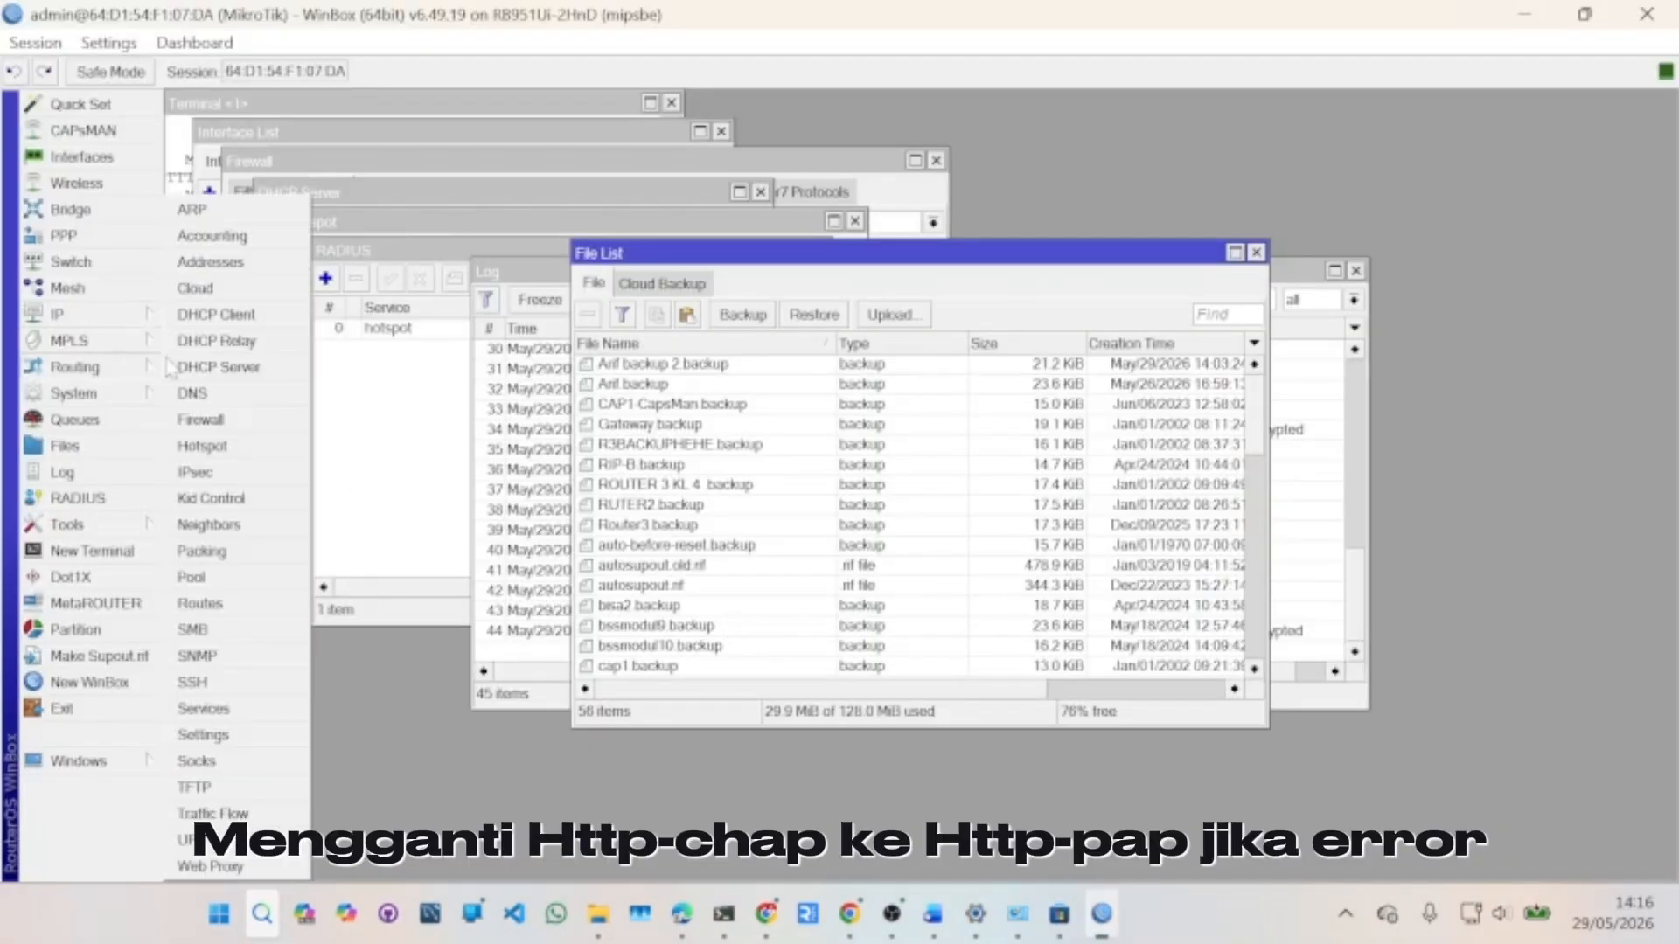
pyautogui.click(245, 454)
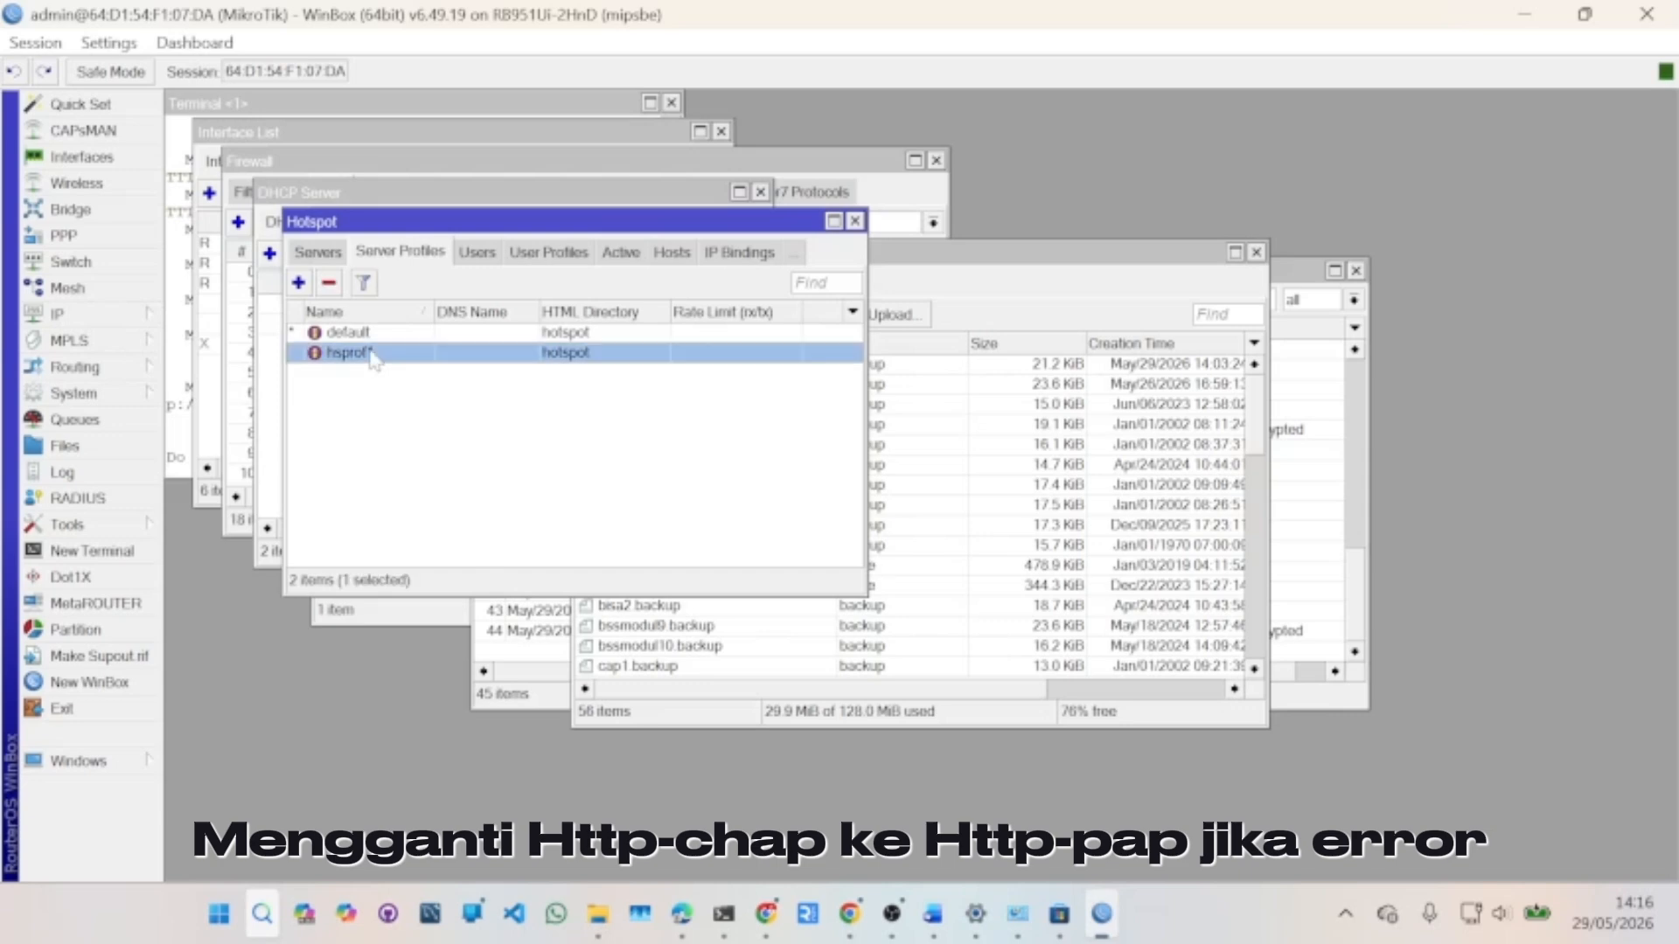
pyautogui.doubleClick(372, 352)
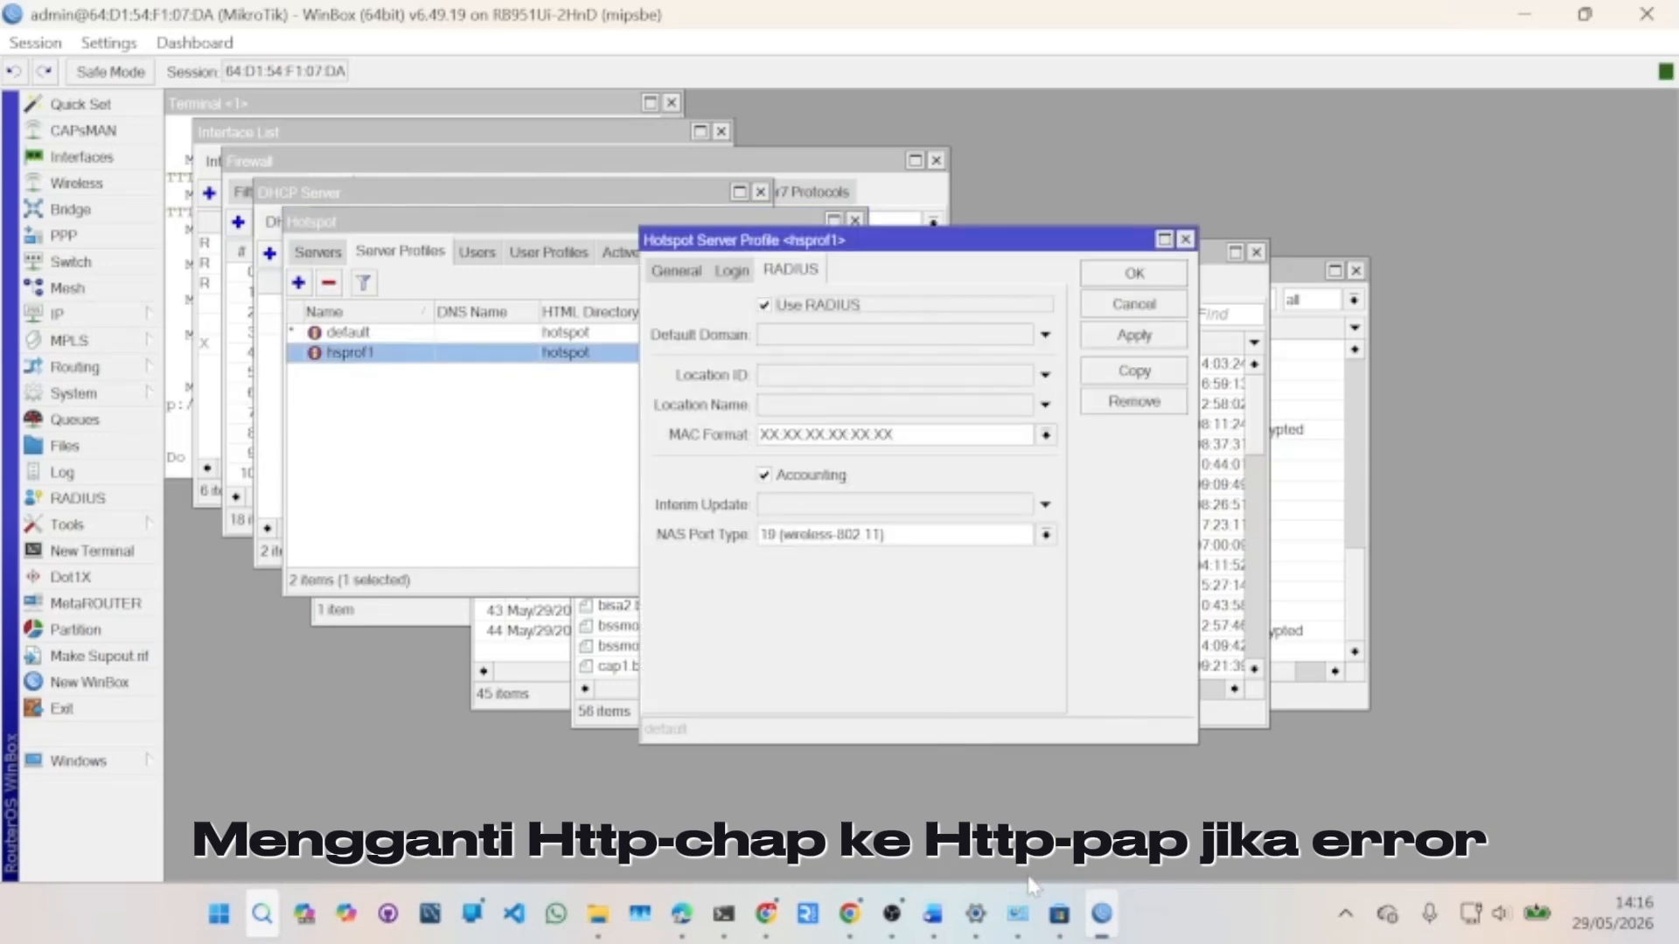
pyautogui.click(730, 276)
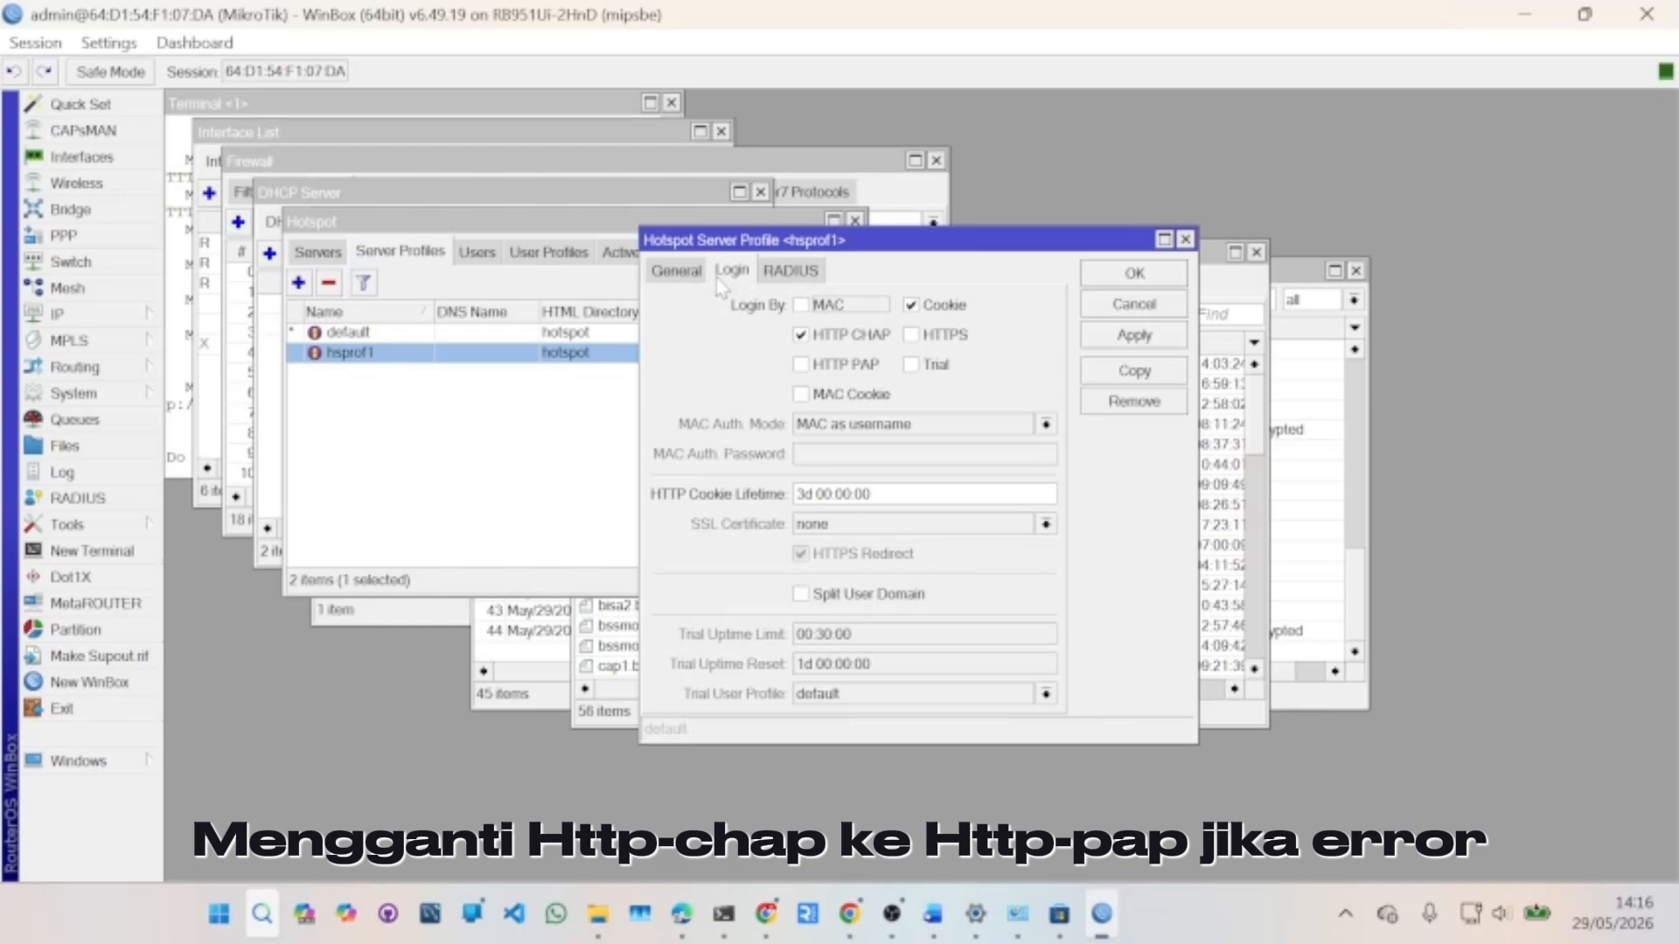
pyautogui.click(806, 366)
pyautogui.click(1148, 337)
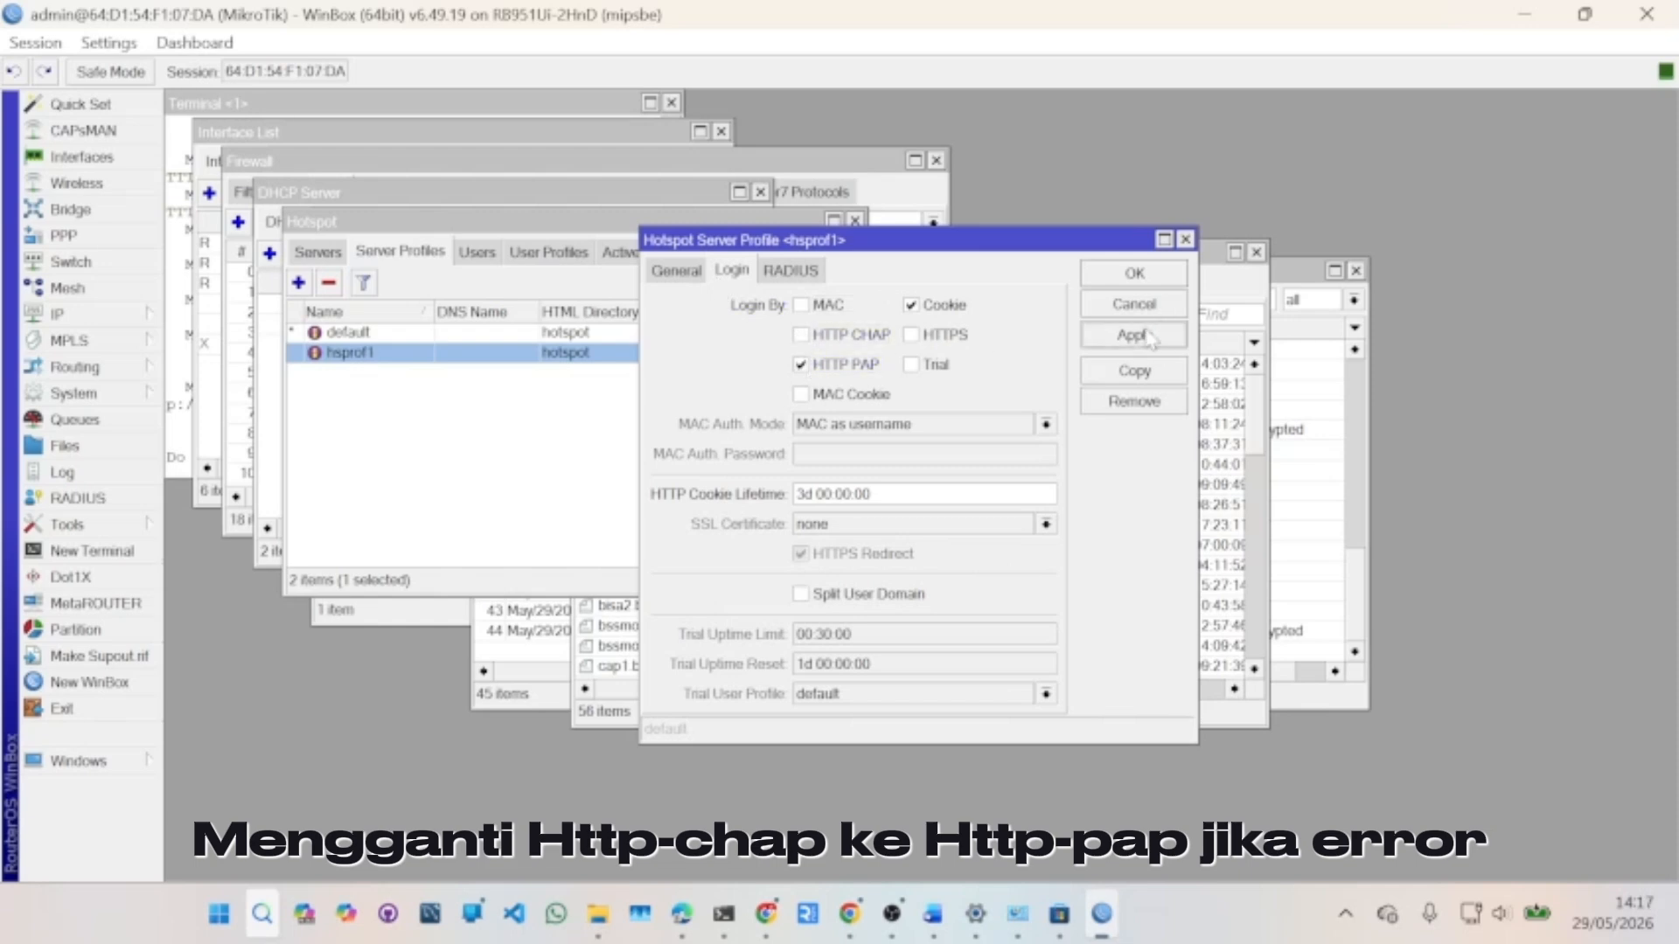
pyautogui.click(1138, 276)
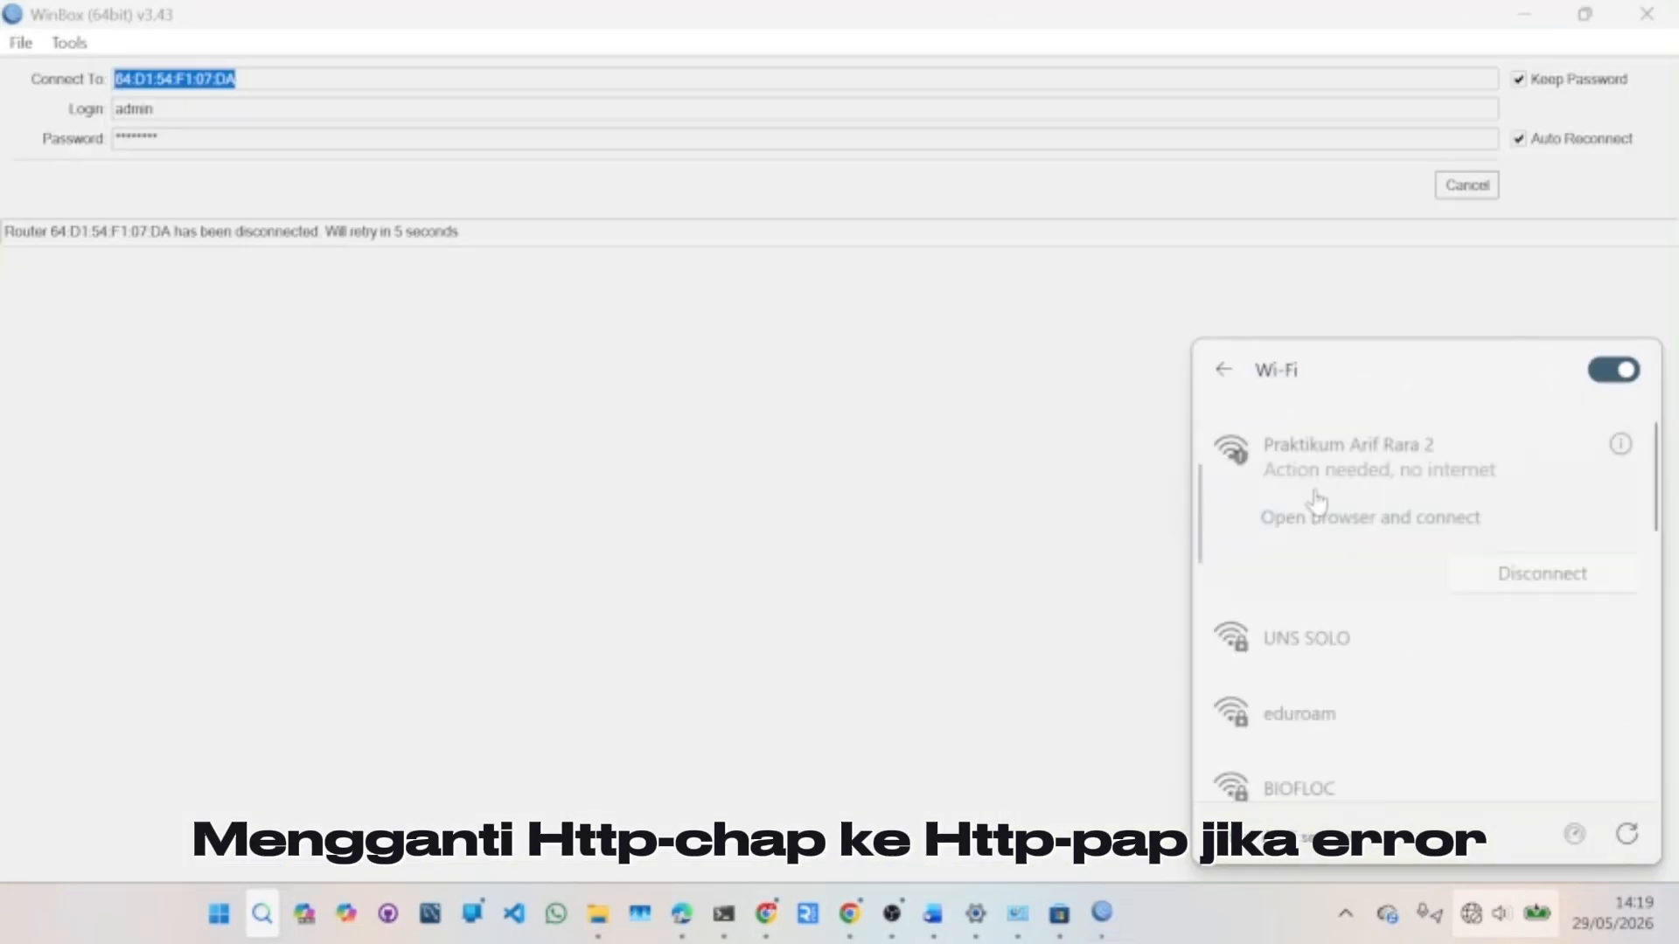
pyautogui.click(1303, 503)
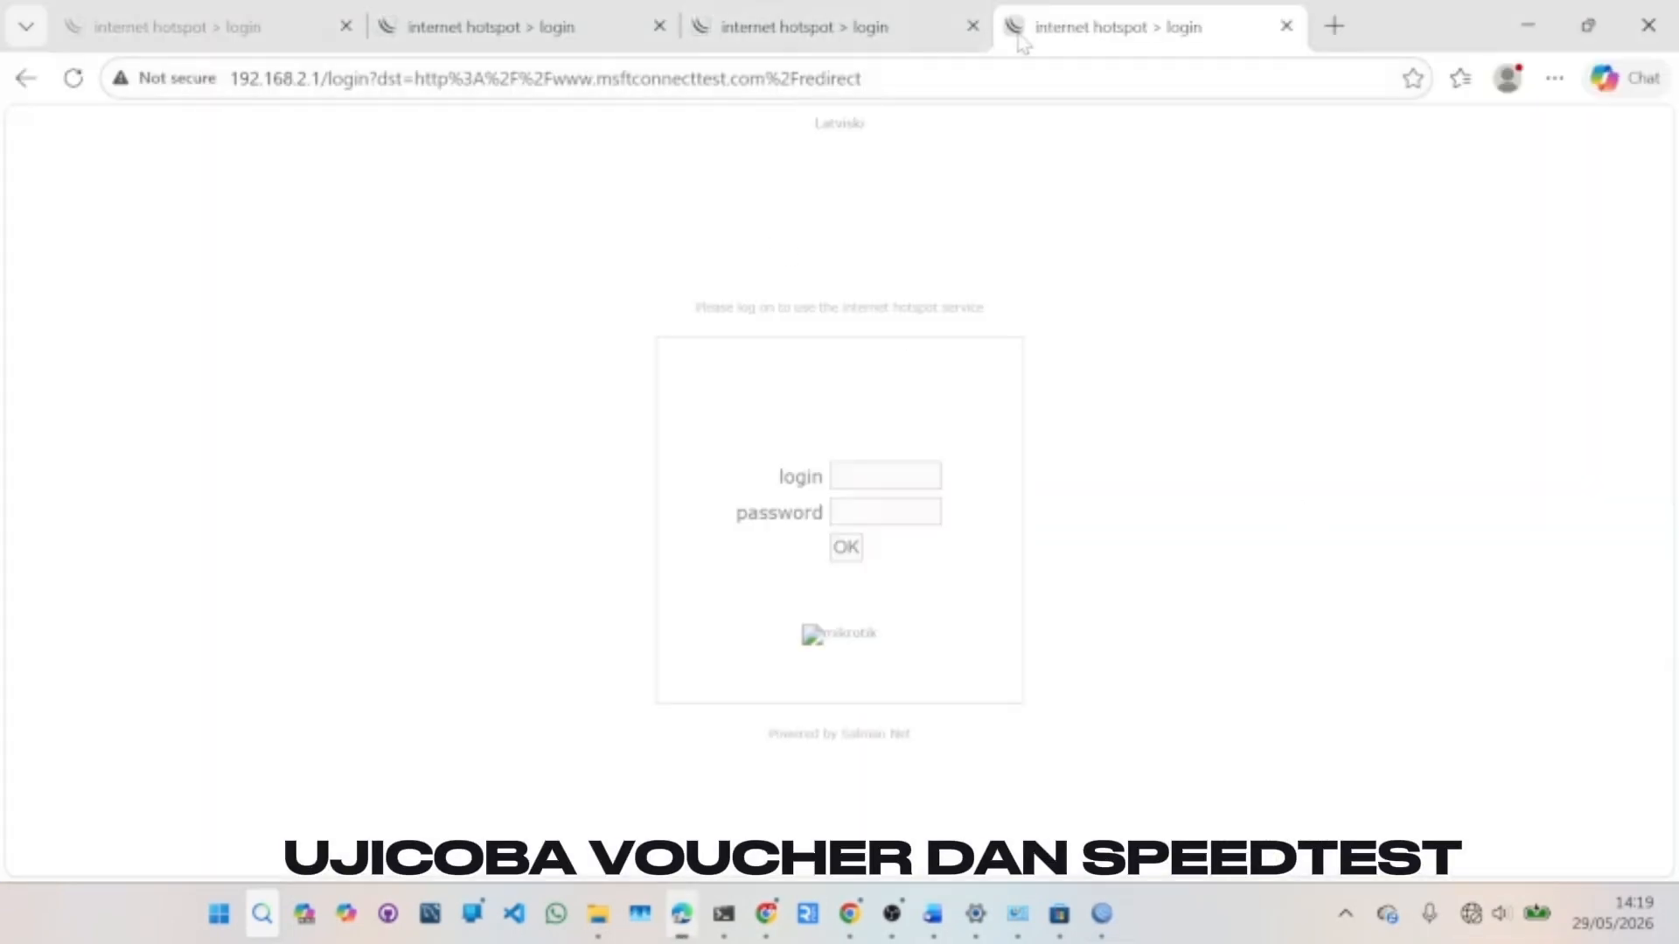
# - Copy the hotspot login address and load it in a new Chrome tab
pyautogui.click(972, 26)
pyautogui.click(865, 78)
pyautogui.hotkey('ctrl', 'c')
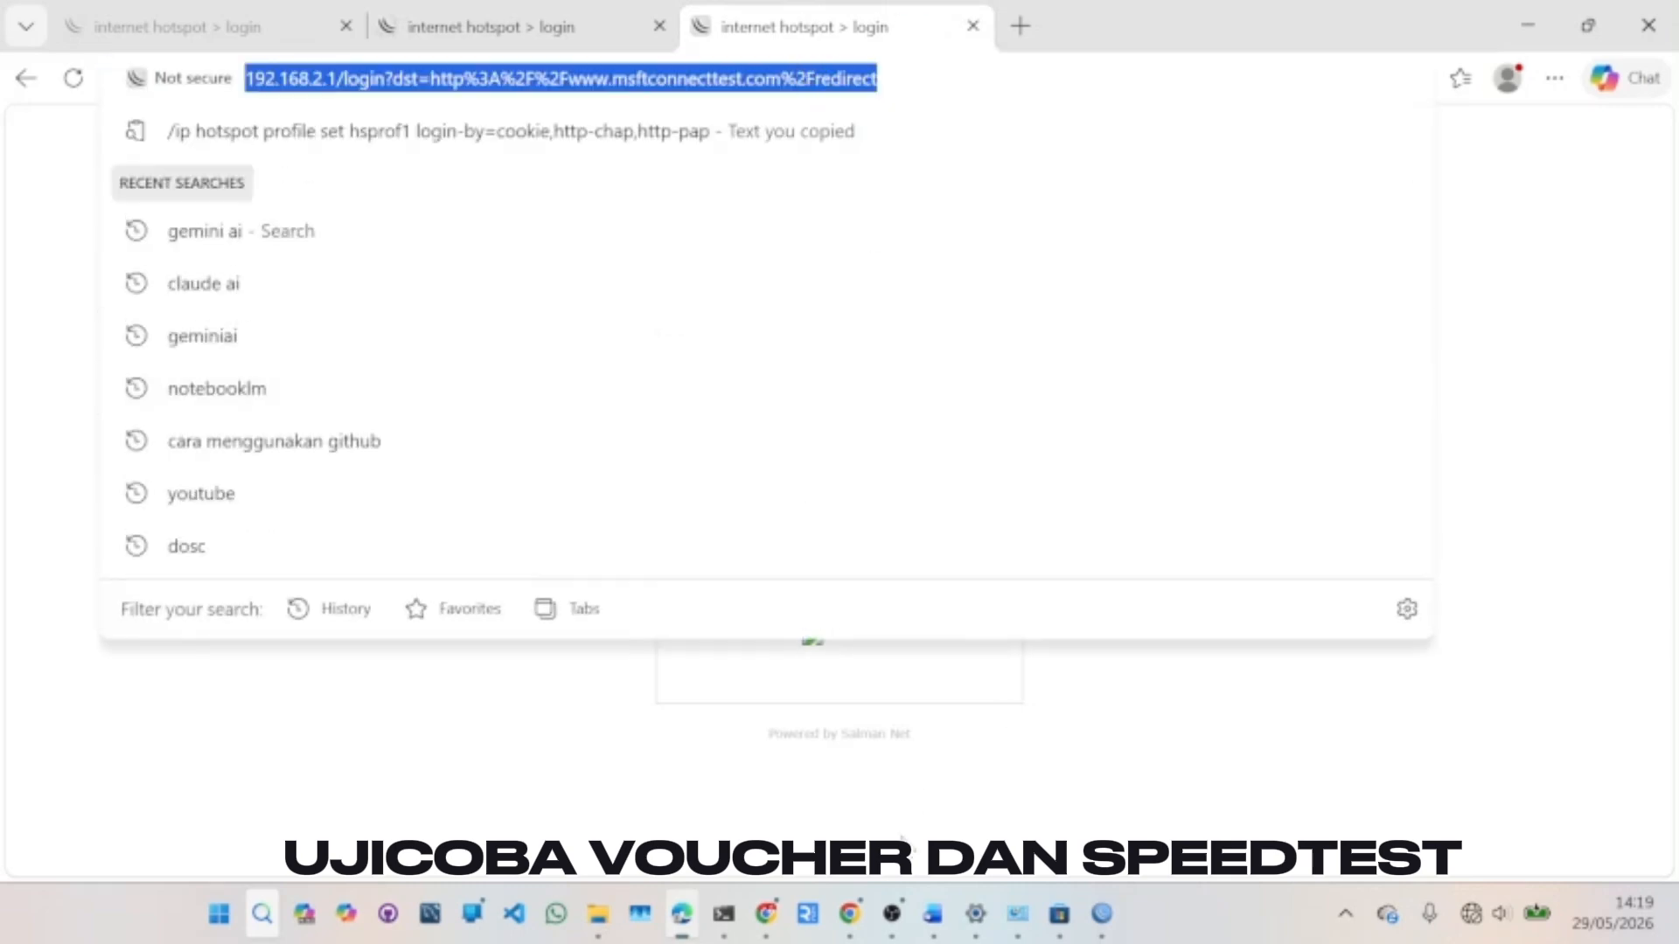
pyautogui.moveTo(766, 914)
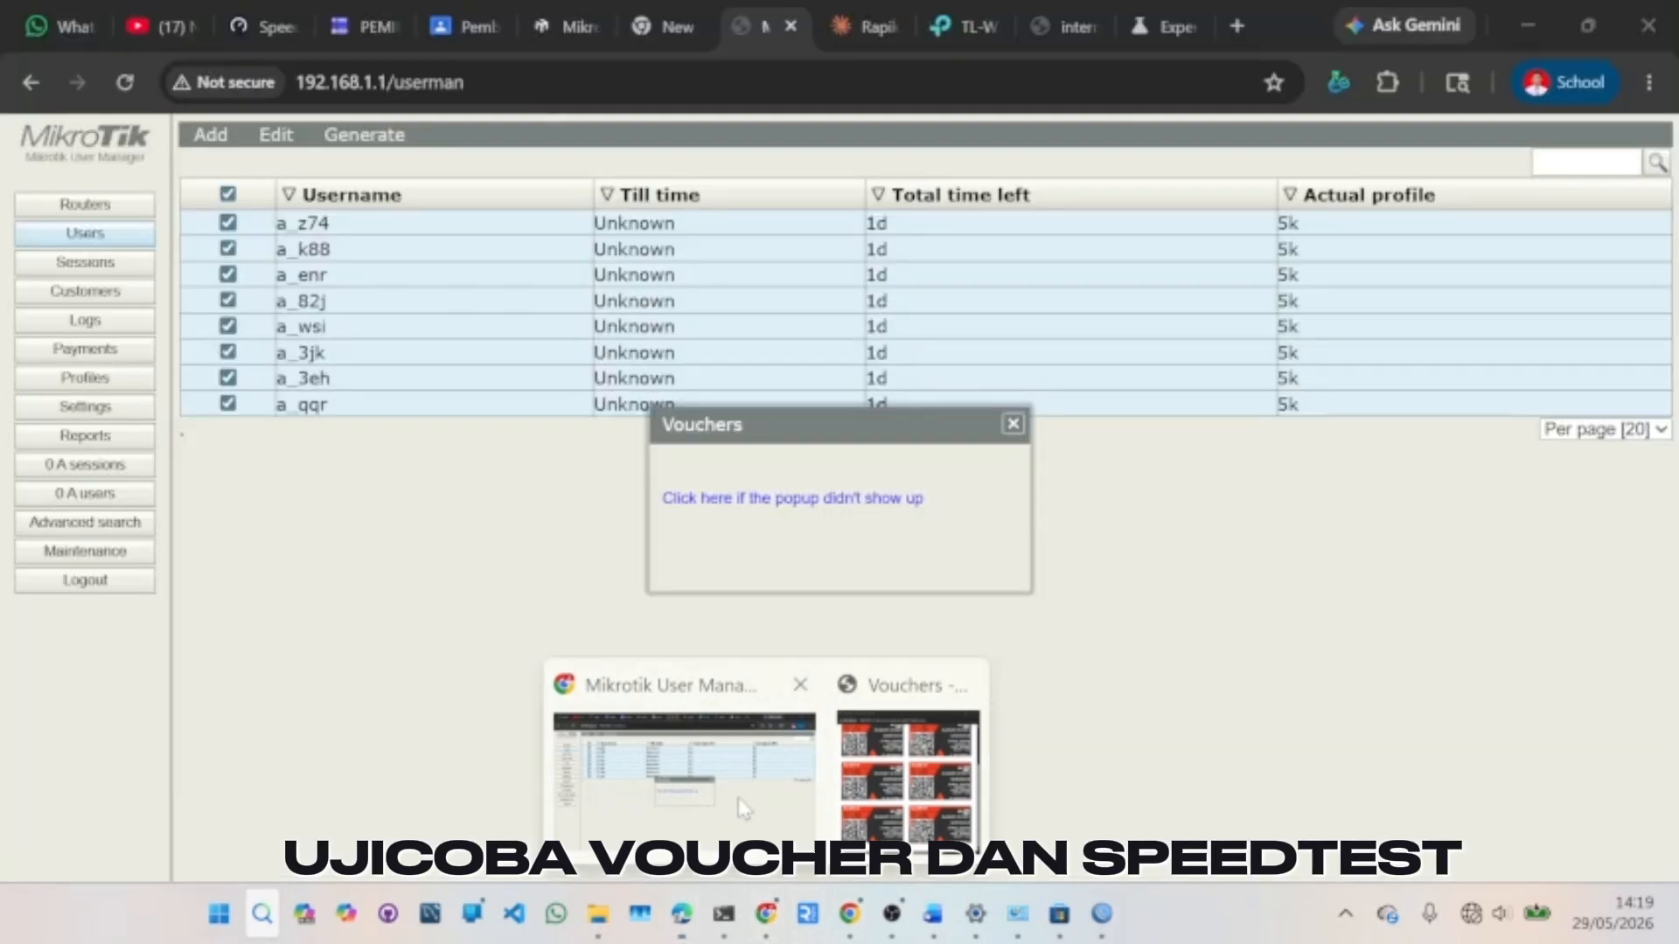
pyautogui.click(743, 809)
pyautogui.click(1236, 25)
pyautogui.hotkey('ctrl', 'v')
pyautogui.press('Return')
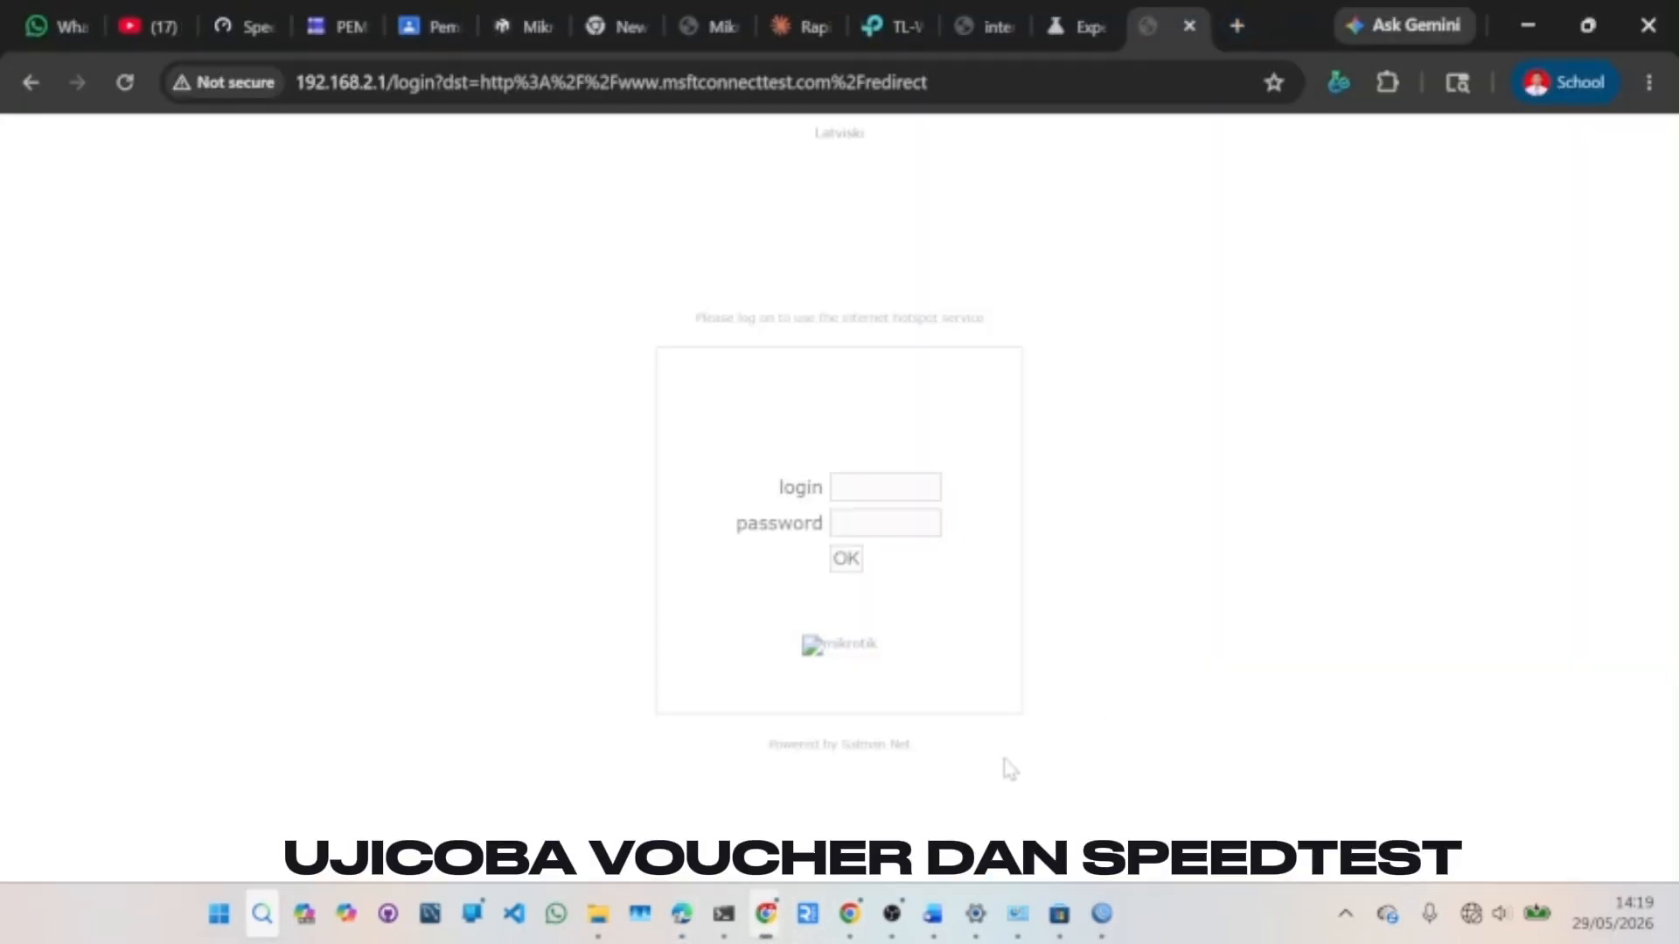
# - Sign in on the hotspot login page with an a_ voucher's username and password
pyautogui.moveTo(766, 916)
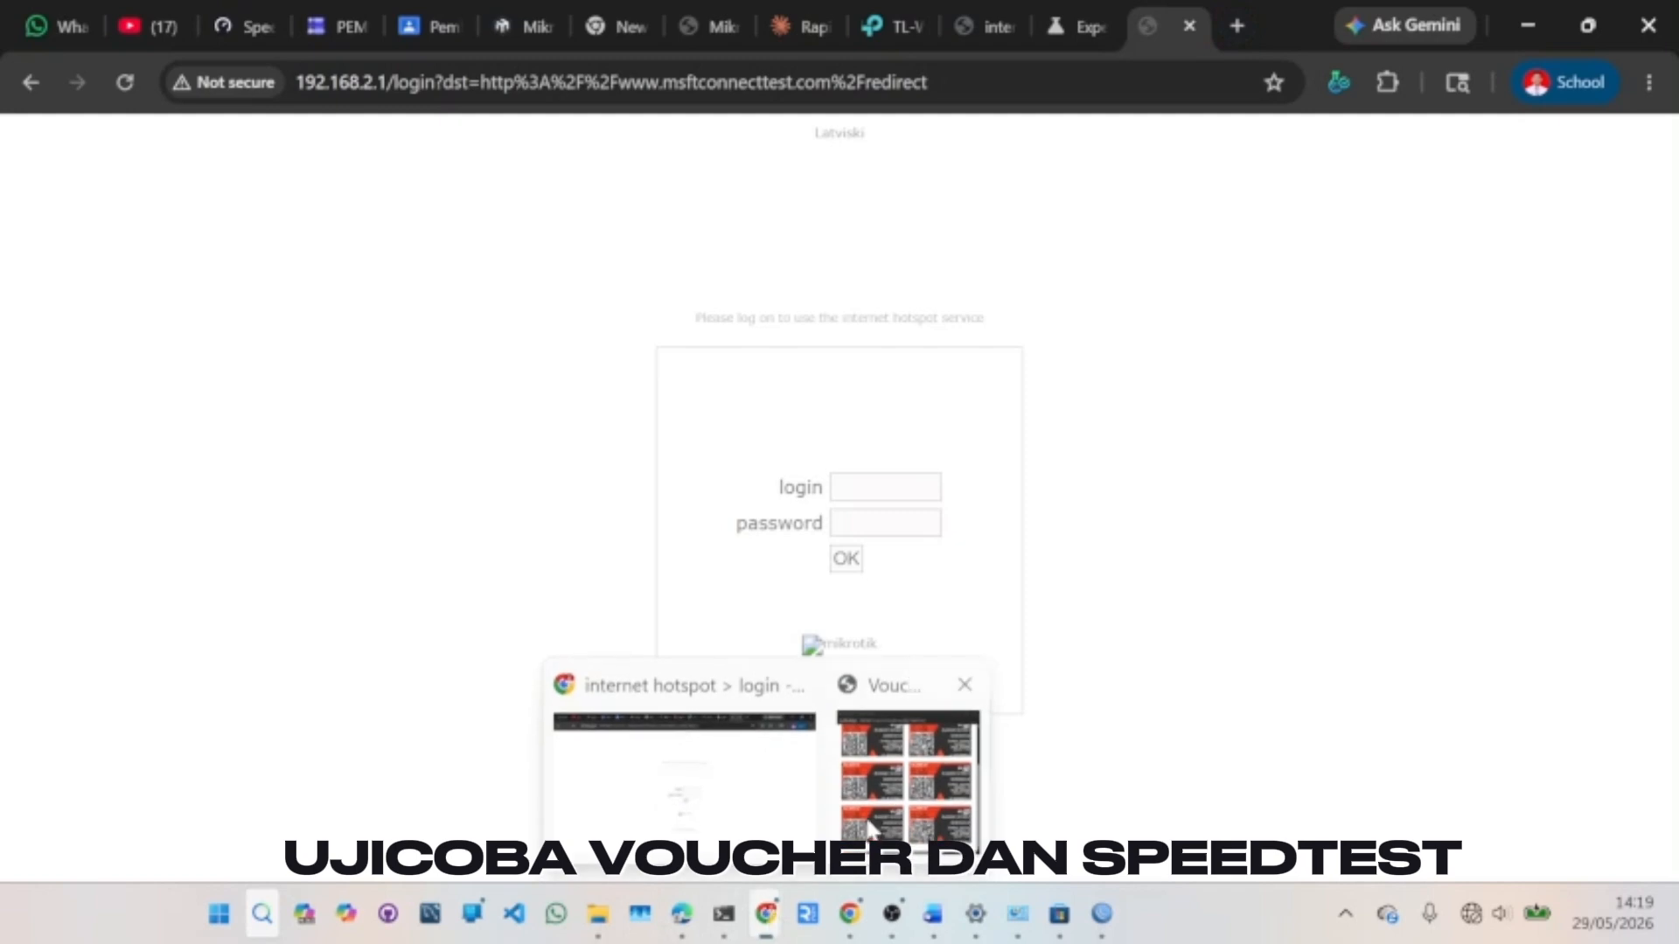
pyautogui.click(910, 778)
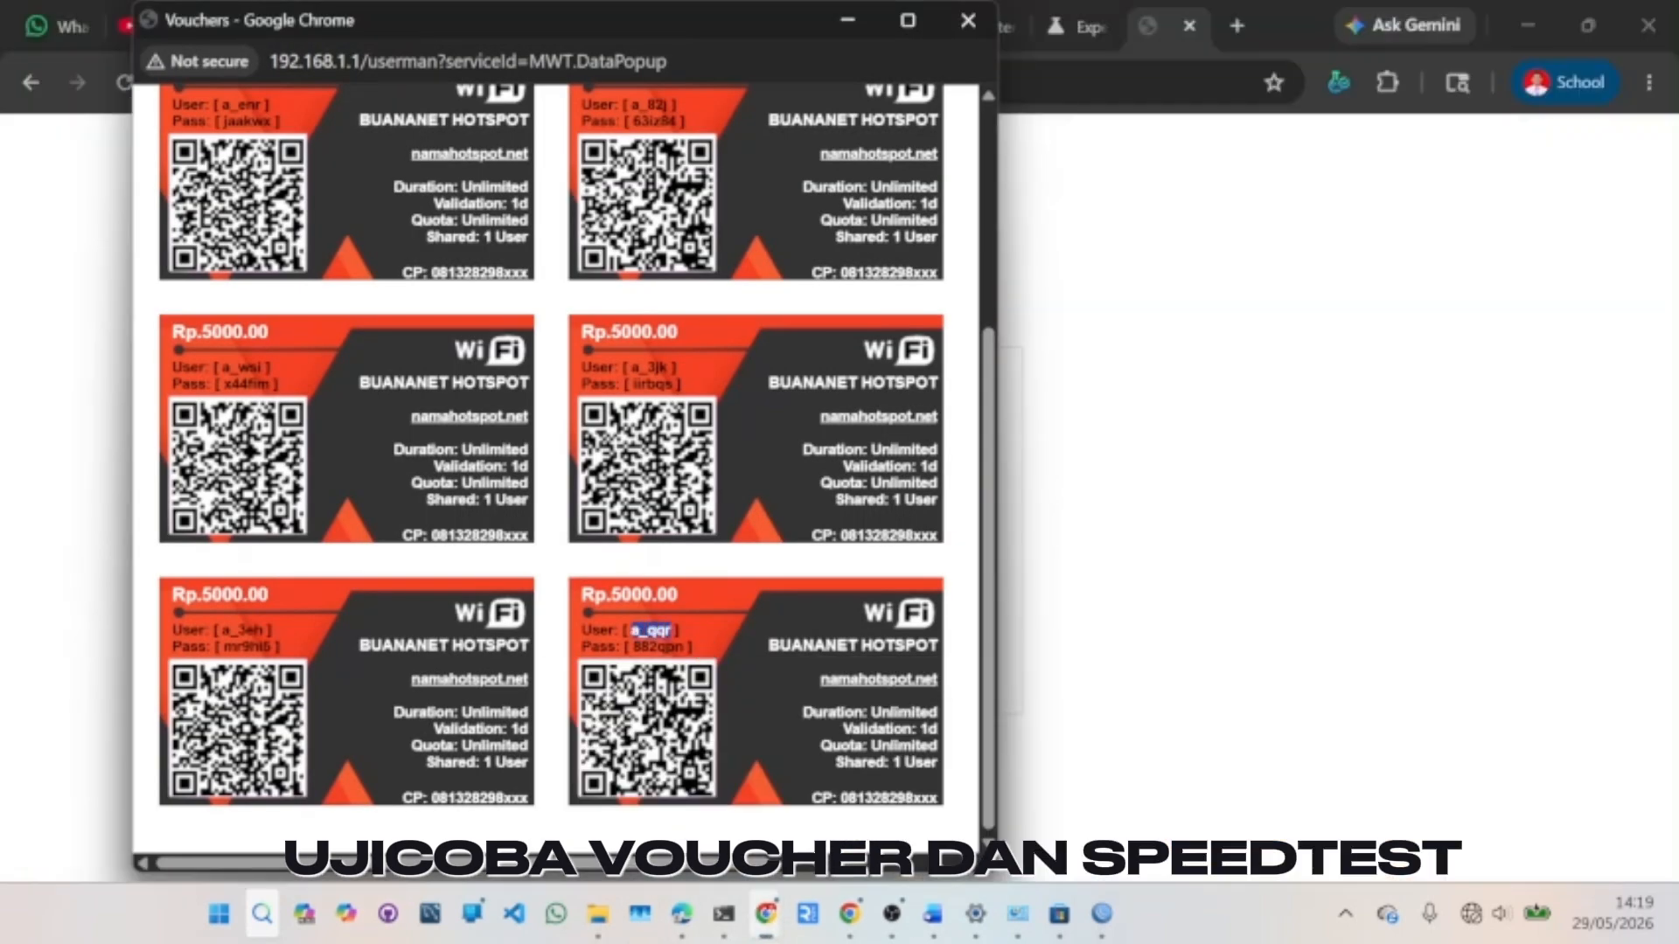
pyautogui.hotkey('alt', 'Tab')
pyautogui.click(884, 486)
pyautogui.write('a_qqr')
pyautogui.click(970, 684)
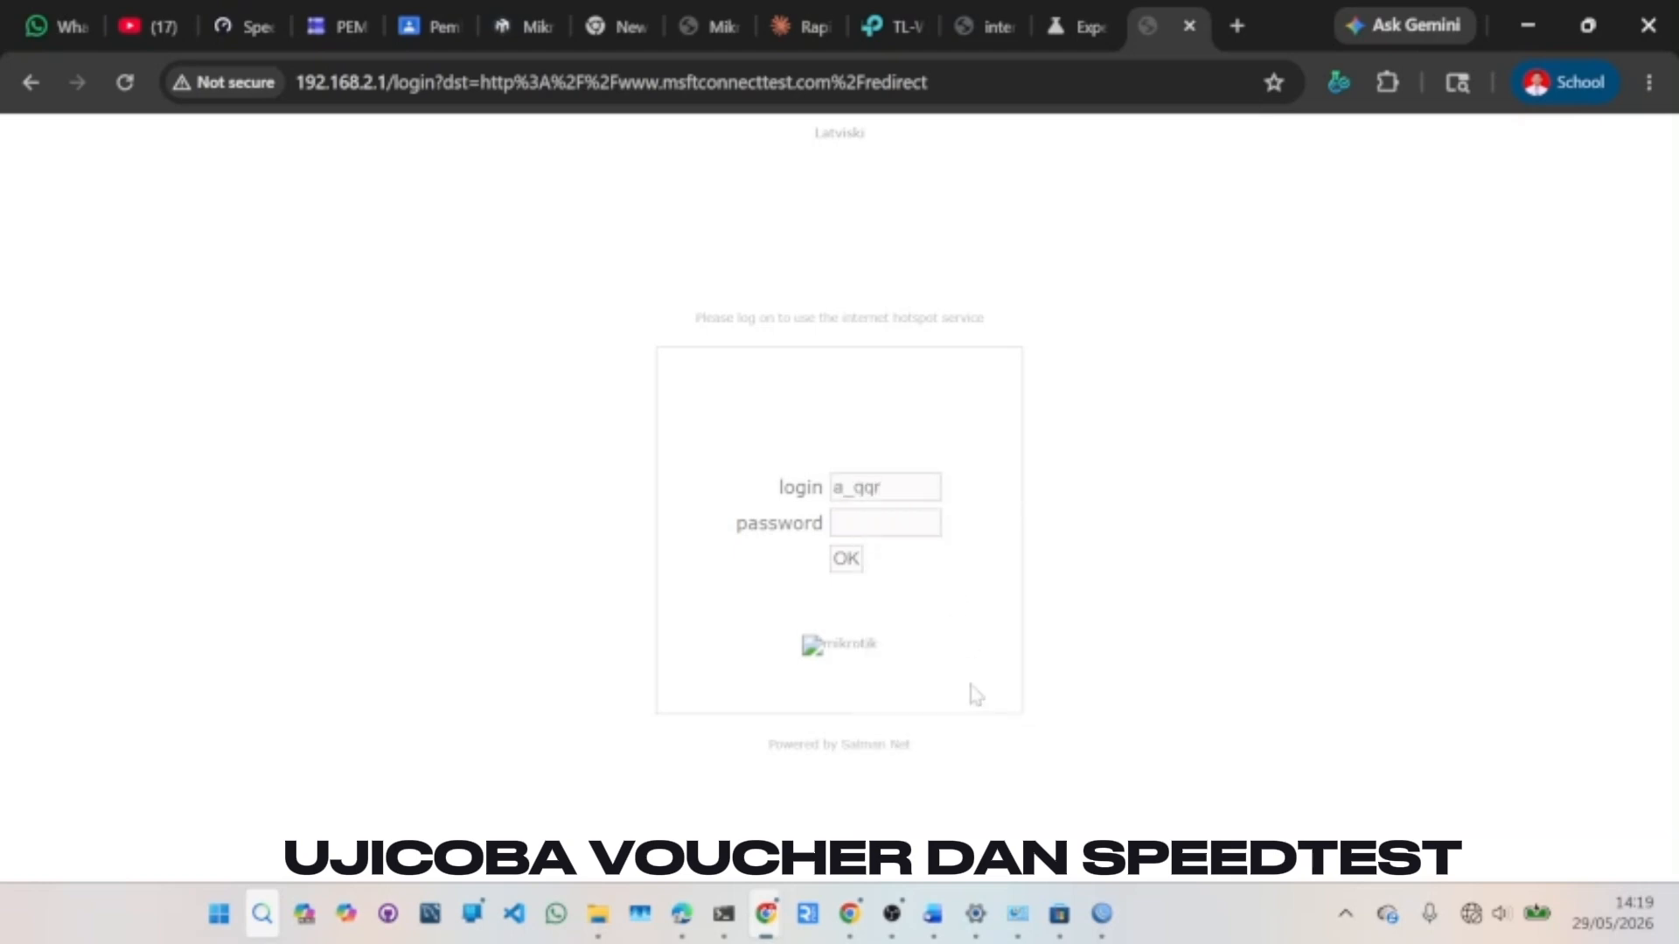
pyautogui.moveTo(778, 913)
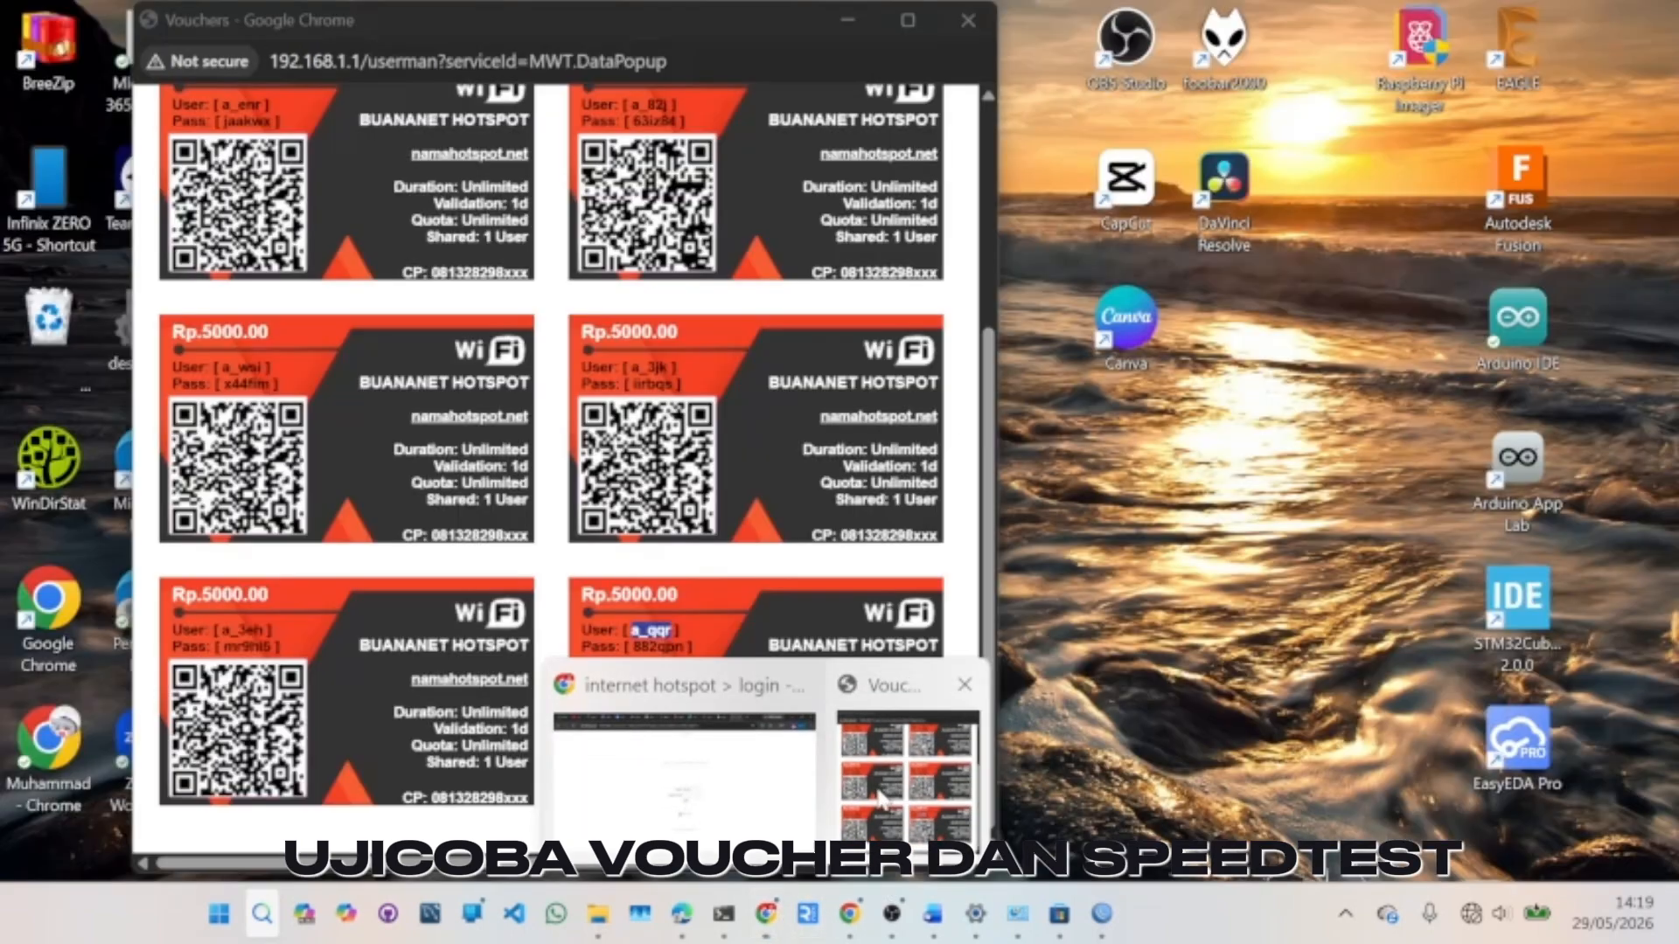
pyautogui.click(883, 748)
pyautogui.click(685, 648)
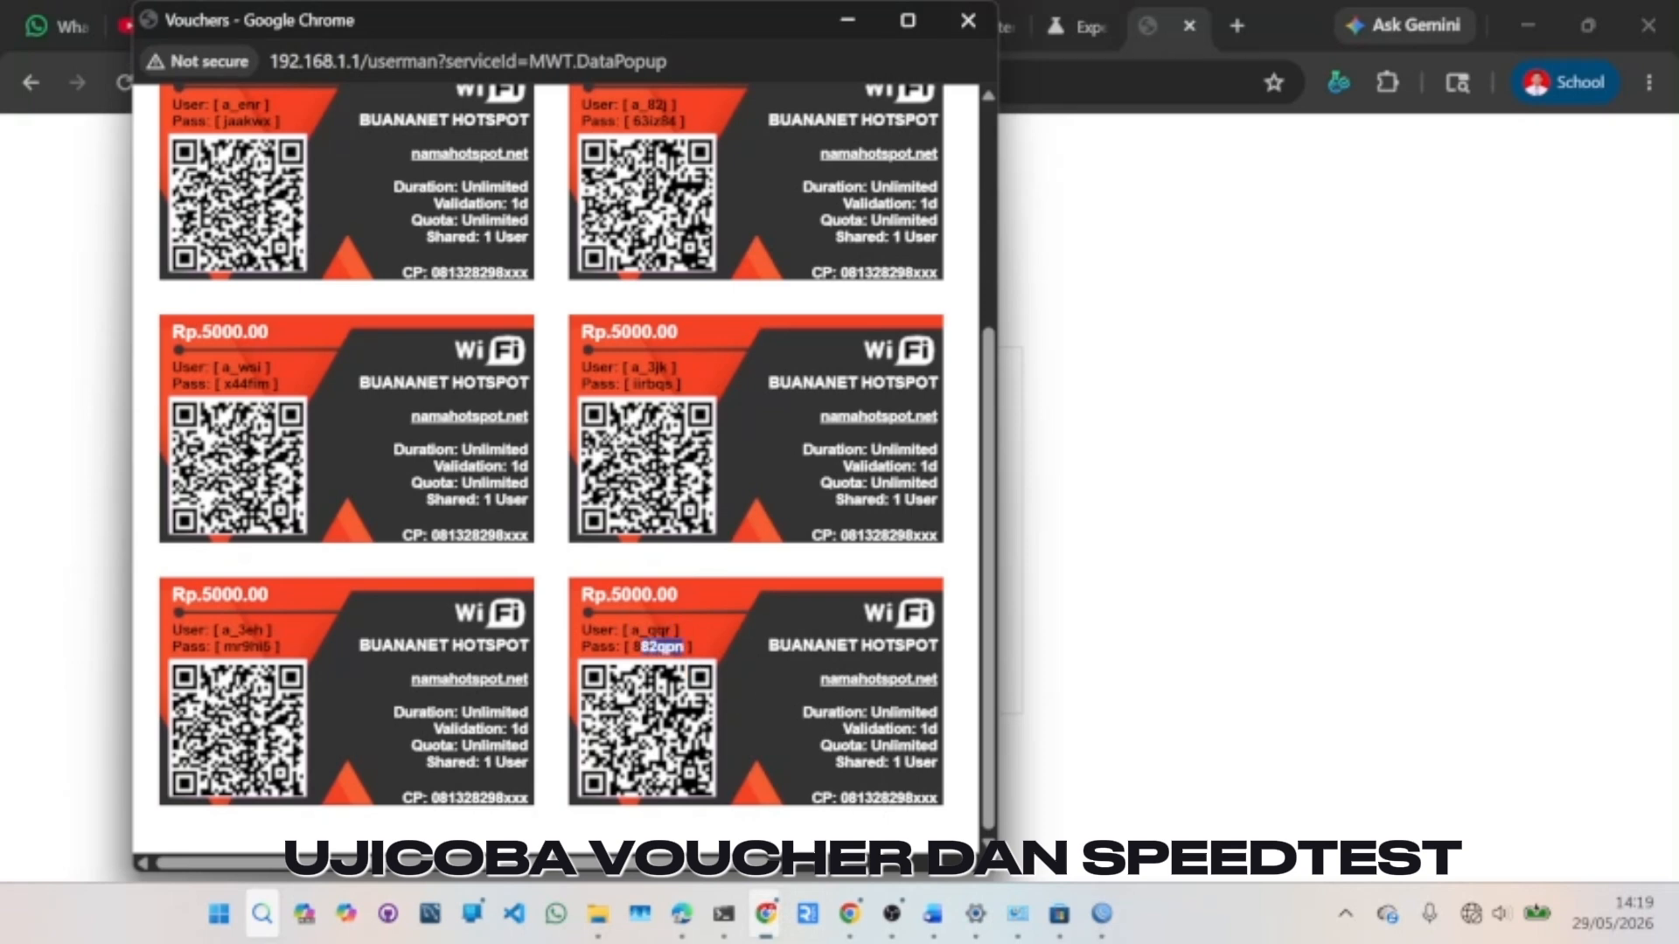
pyautogui.click(1233, 638)
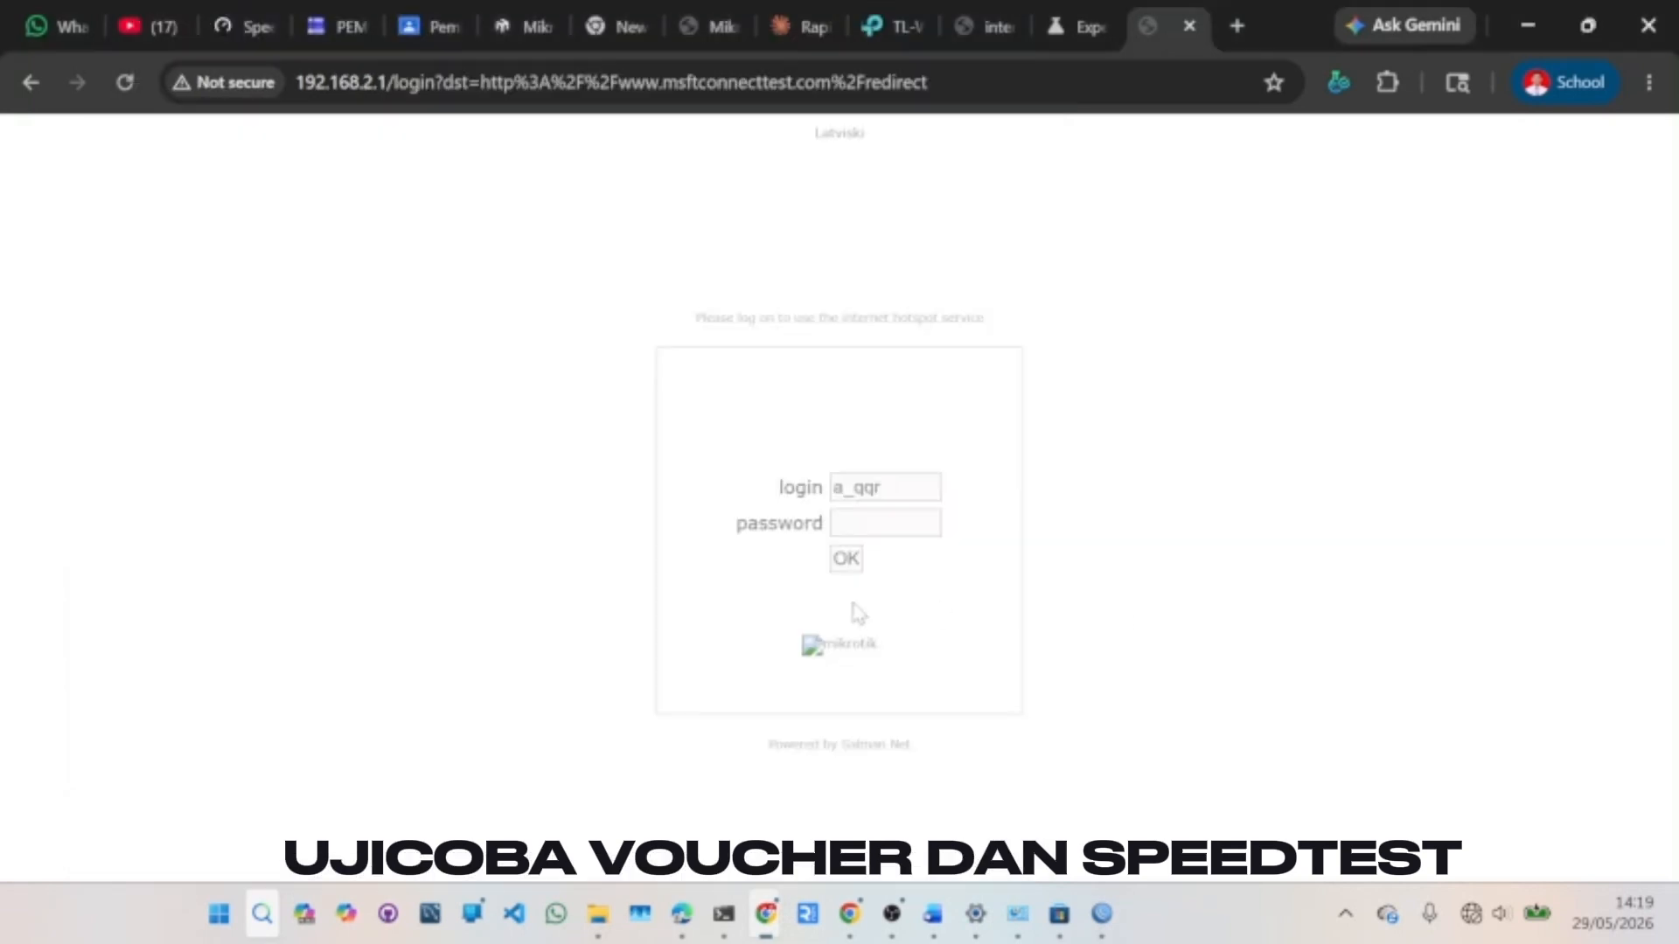
pyautogui.click(885, 523)
pyautogui.click(860, 556)
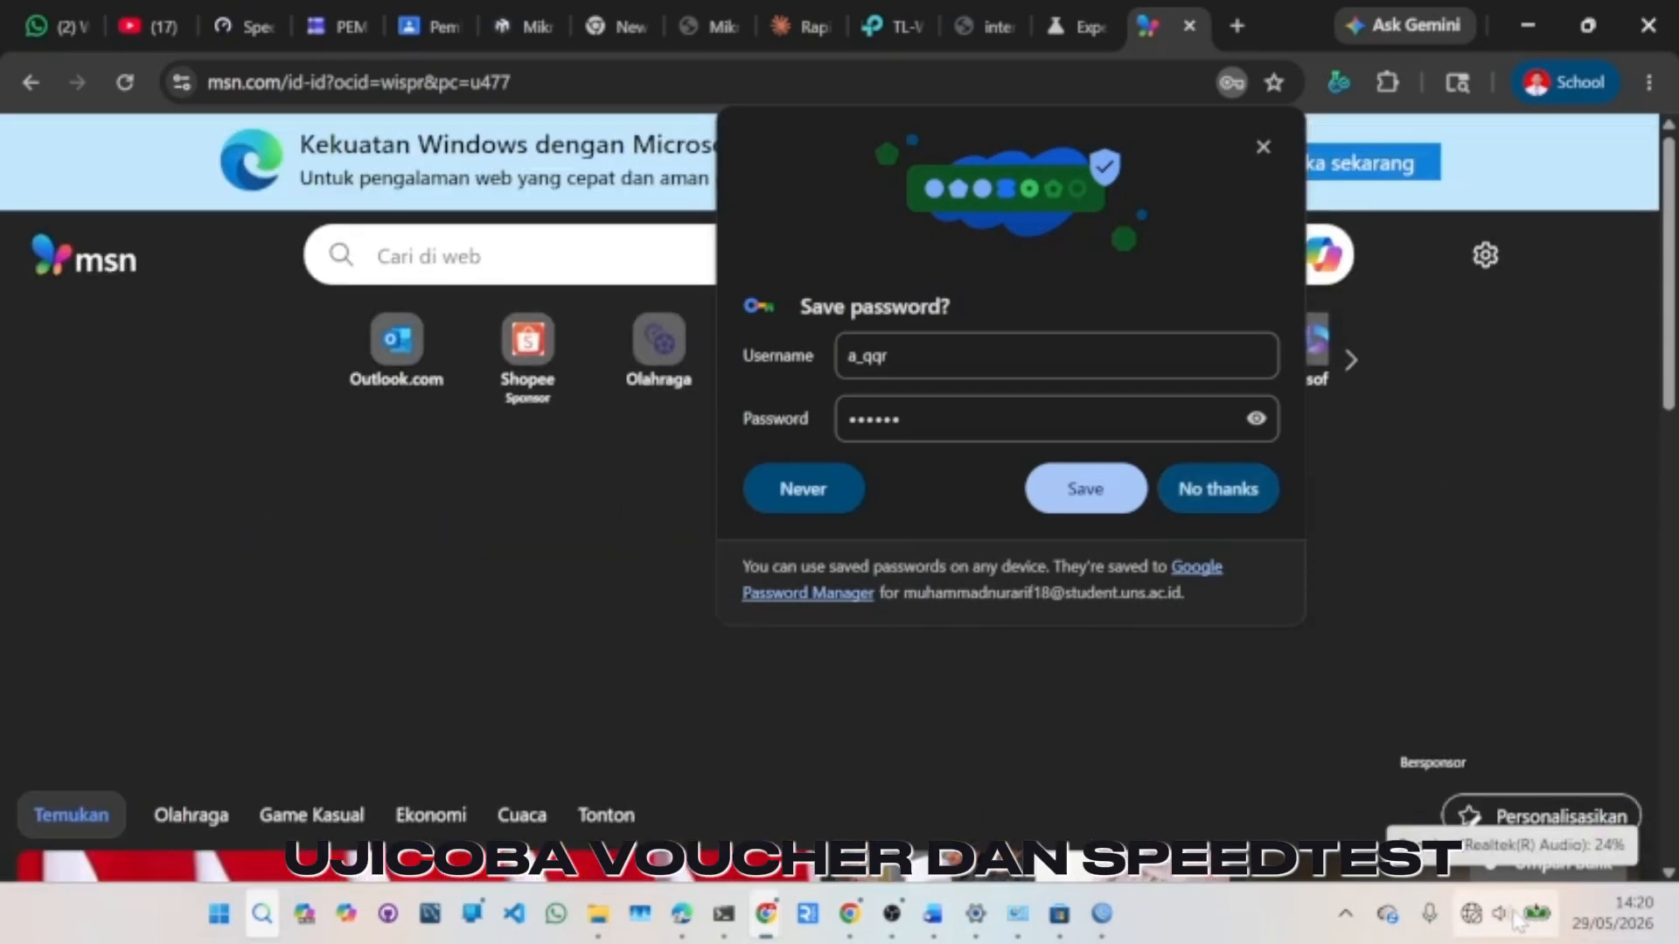
# - Dismiss the save-password offer and confirm which Wi-Fi network is connected
pyautogui.click(1517, 918)
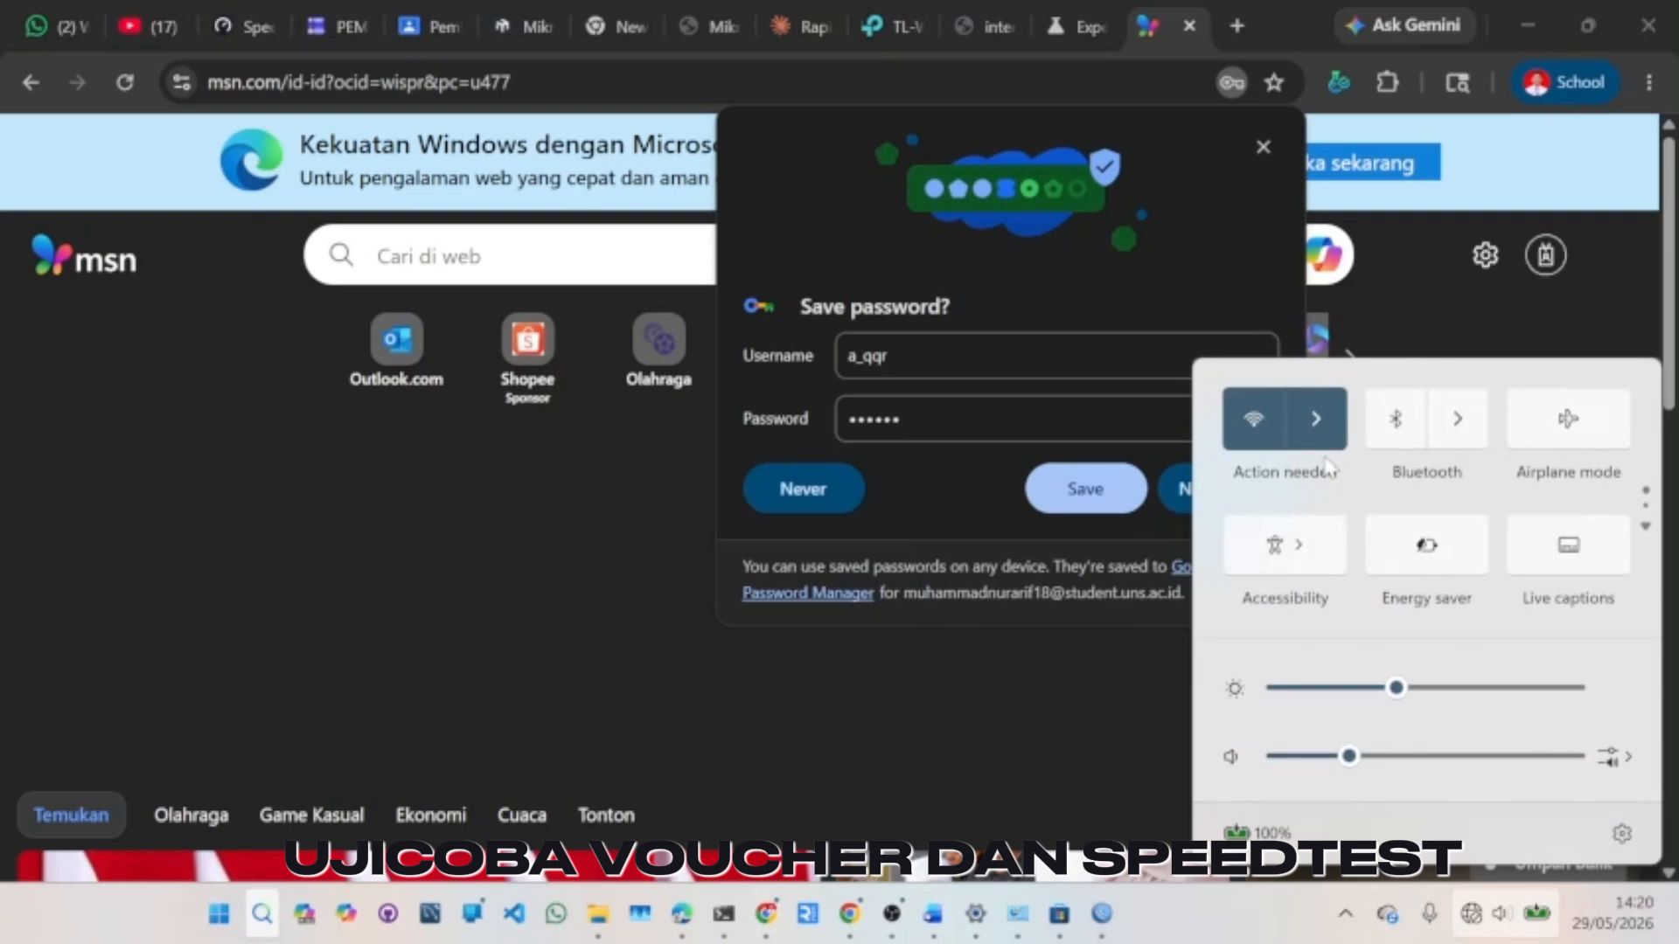
pyautogui.click(1260, 149)
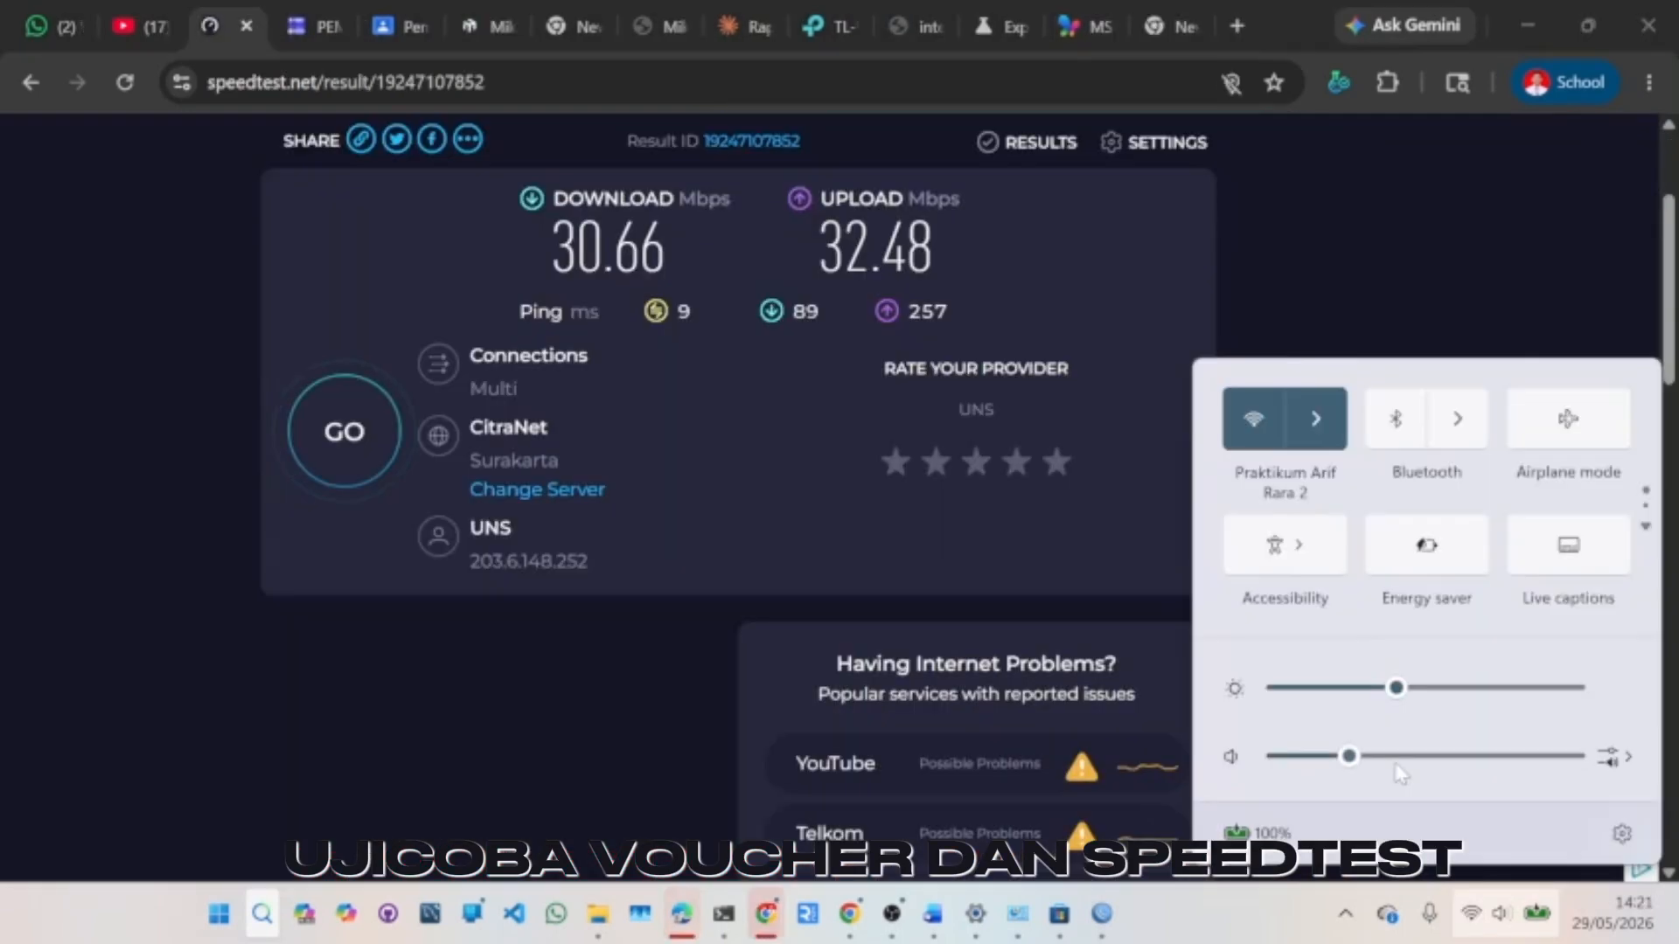
pyautogui.click(1322, 437)
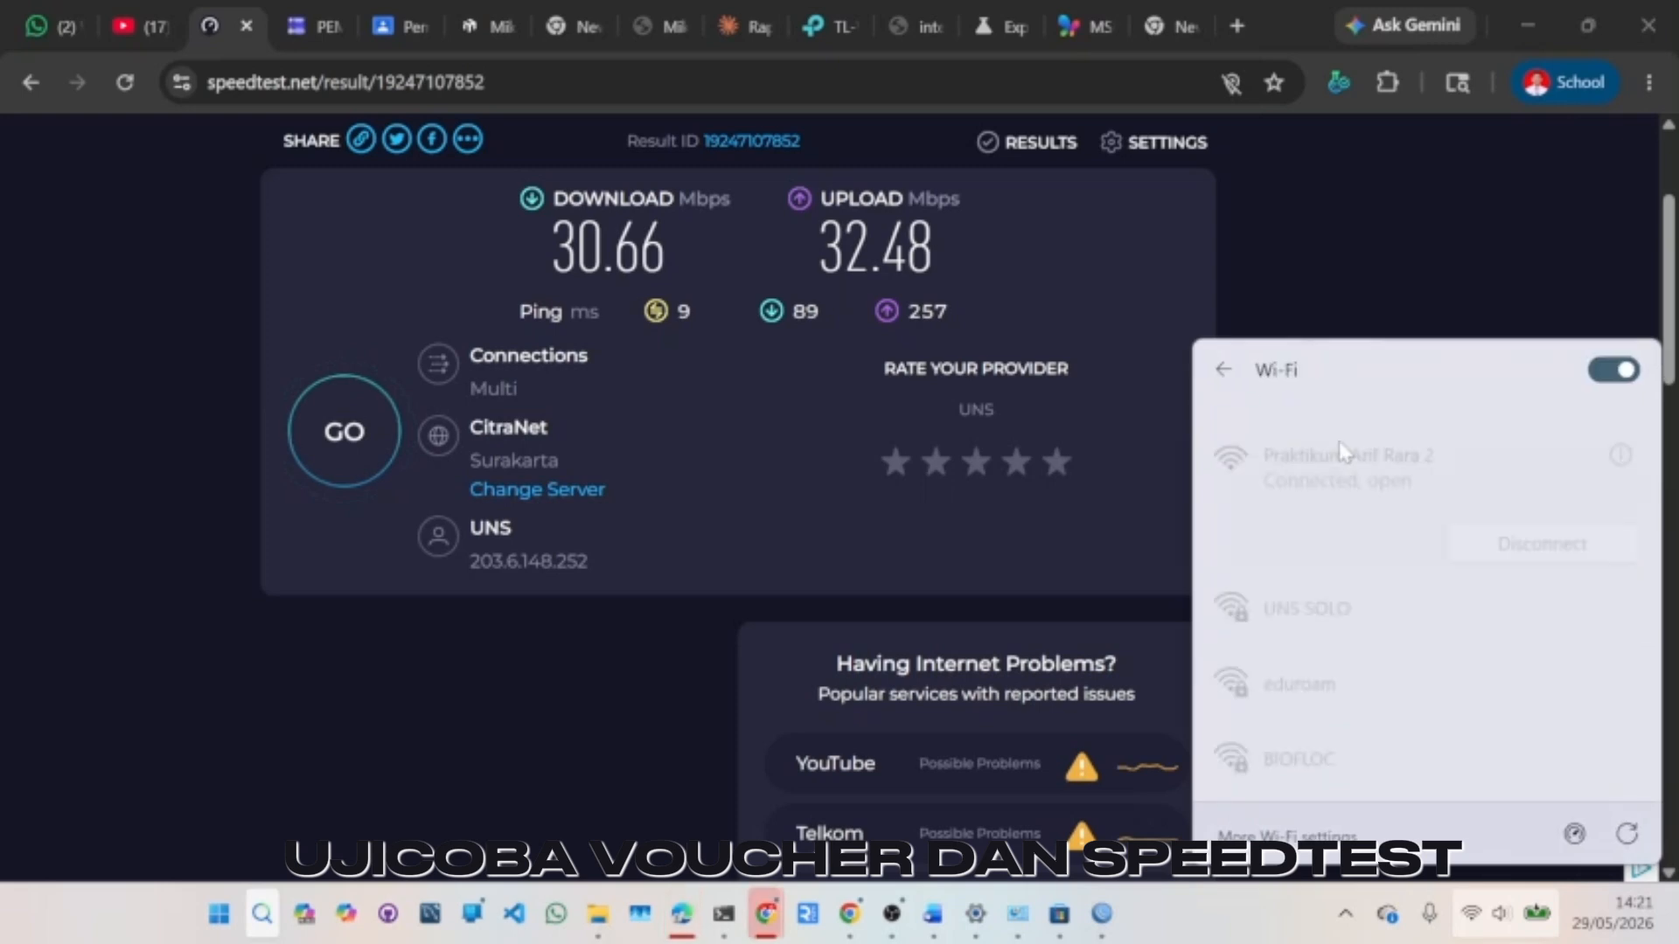
pyautogui.click(1079, 7)
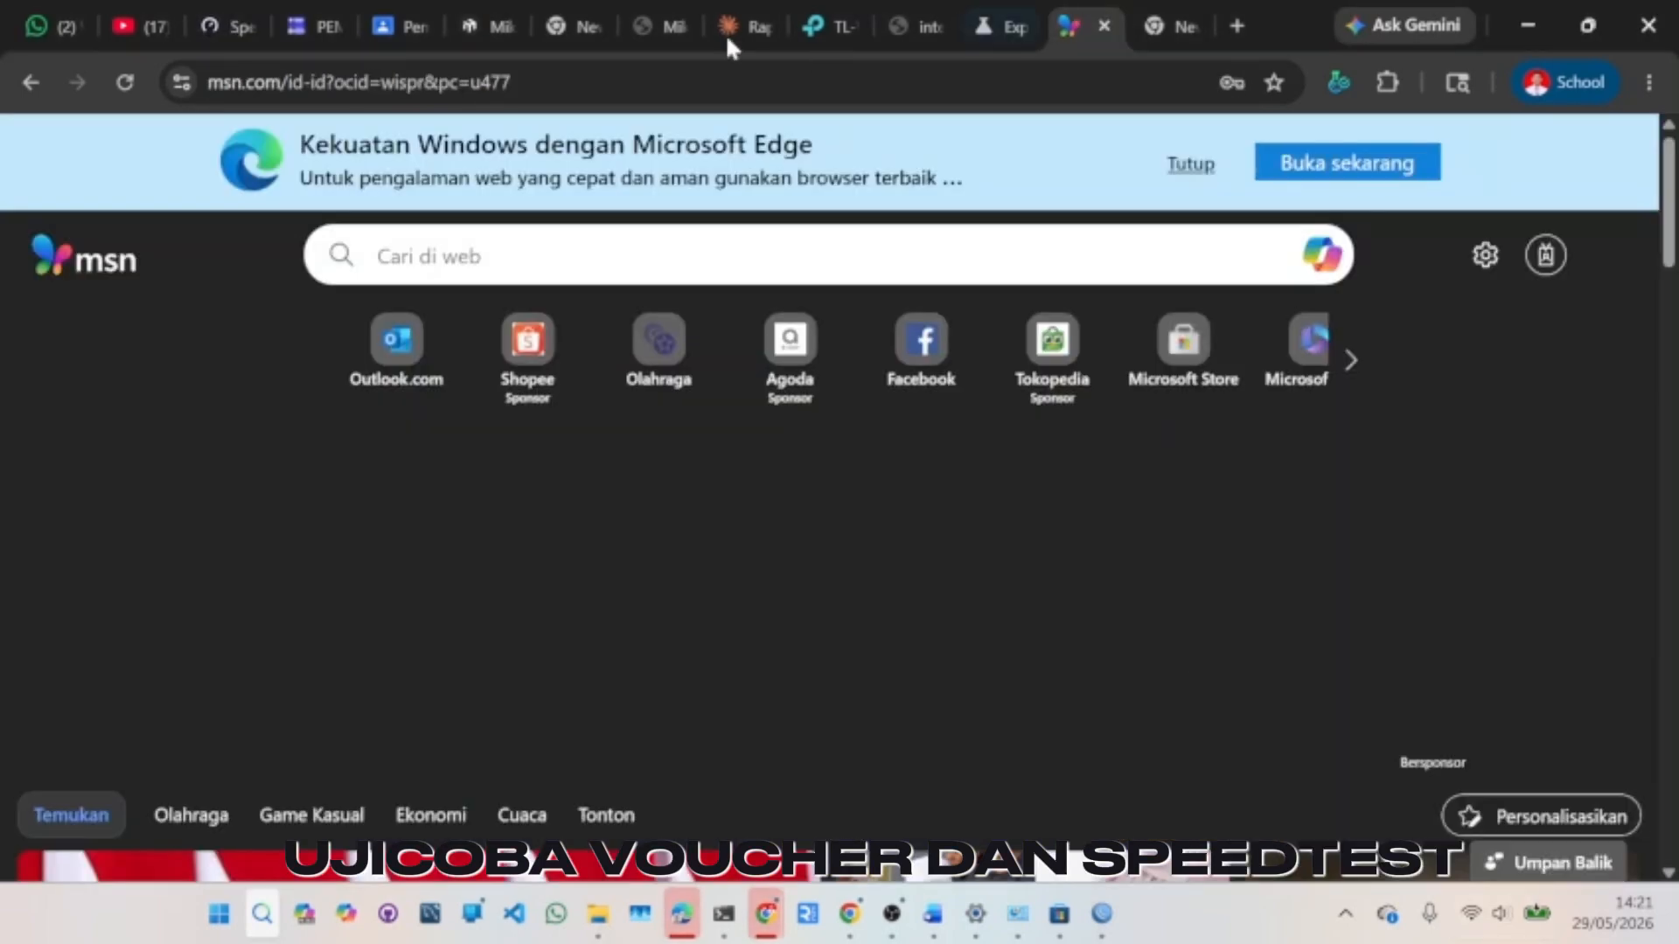
pyautogui.click(242, 7)
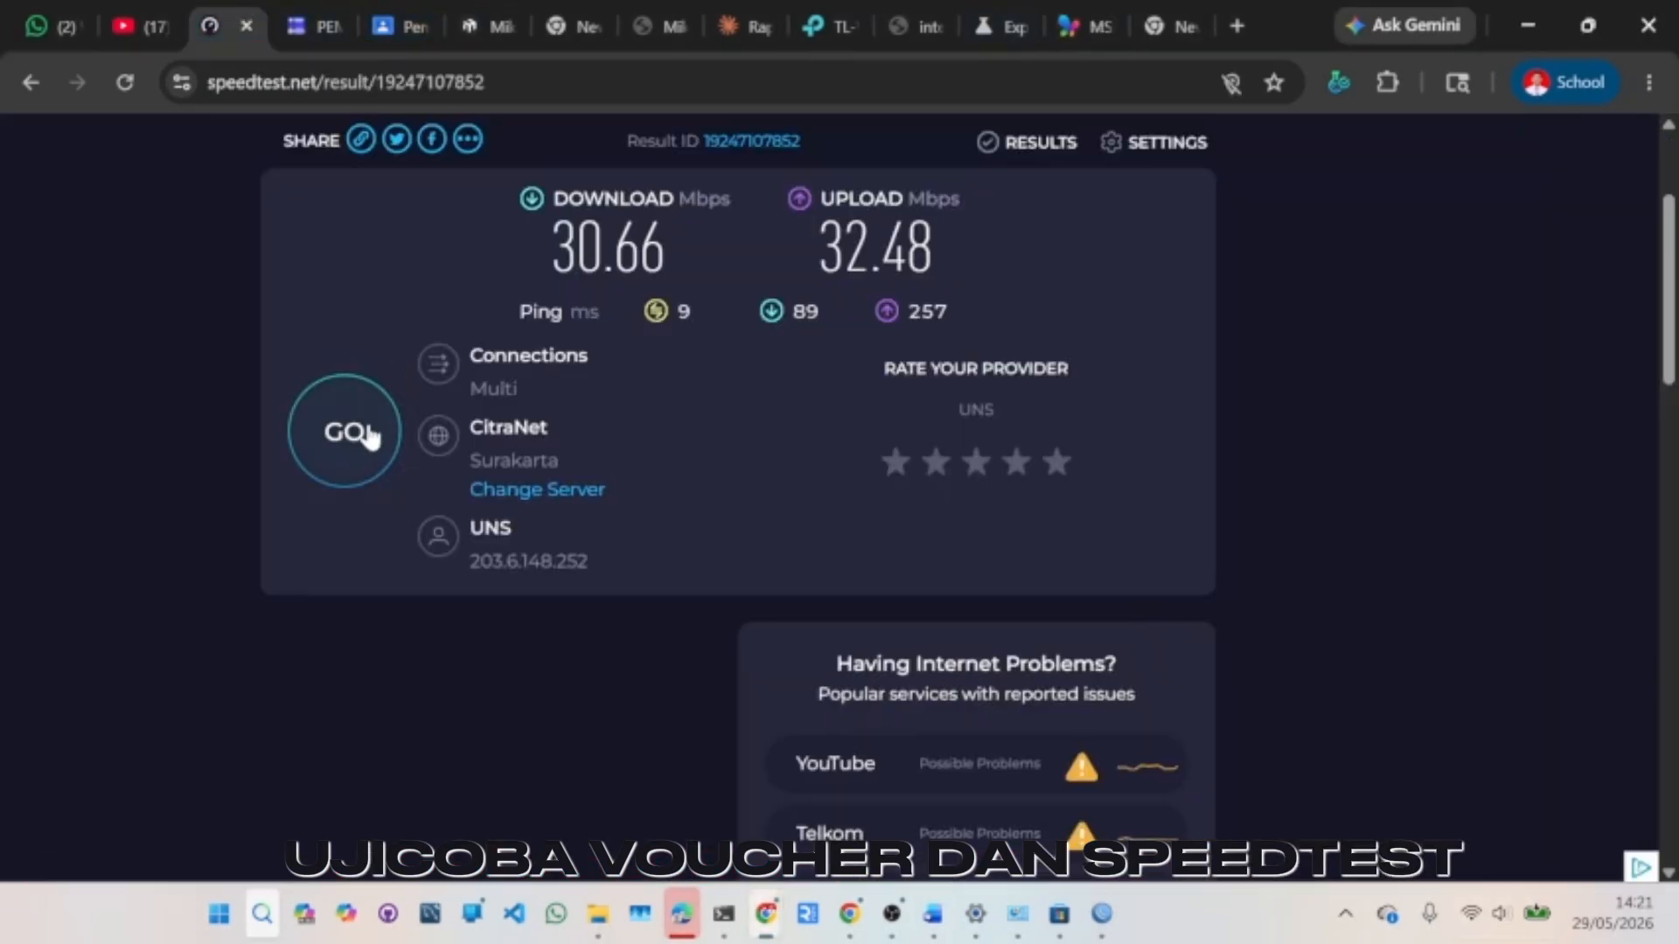
# - Run a new speed test: 7 ms ping, 29.18 Mbps download, 30.67 Mbps upload
pyautogui.click(368, 435)
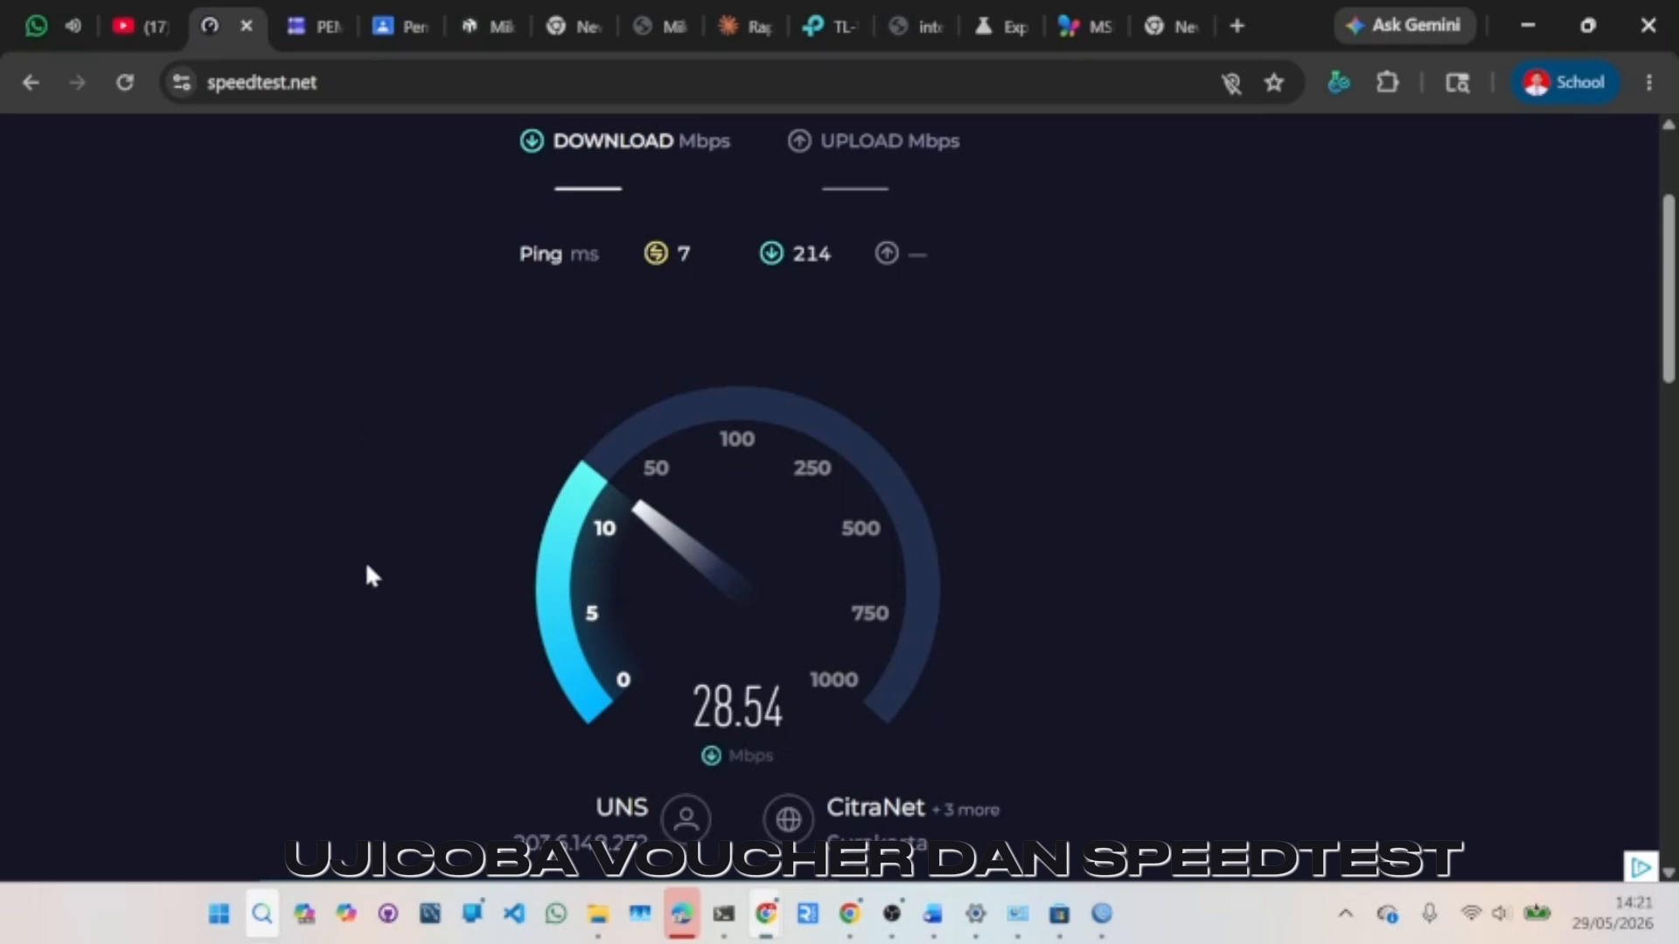
pyautogui.scroll(-2, 670, 489)
pyautogui.scroll(3, 670, 491)
pyautogui.scroll(-3, 670, 492)
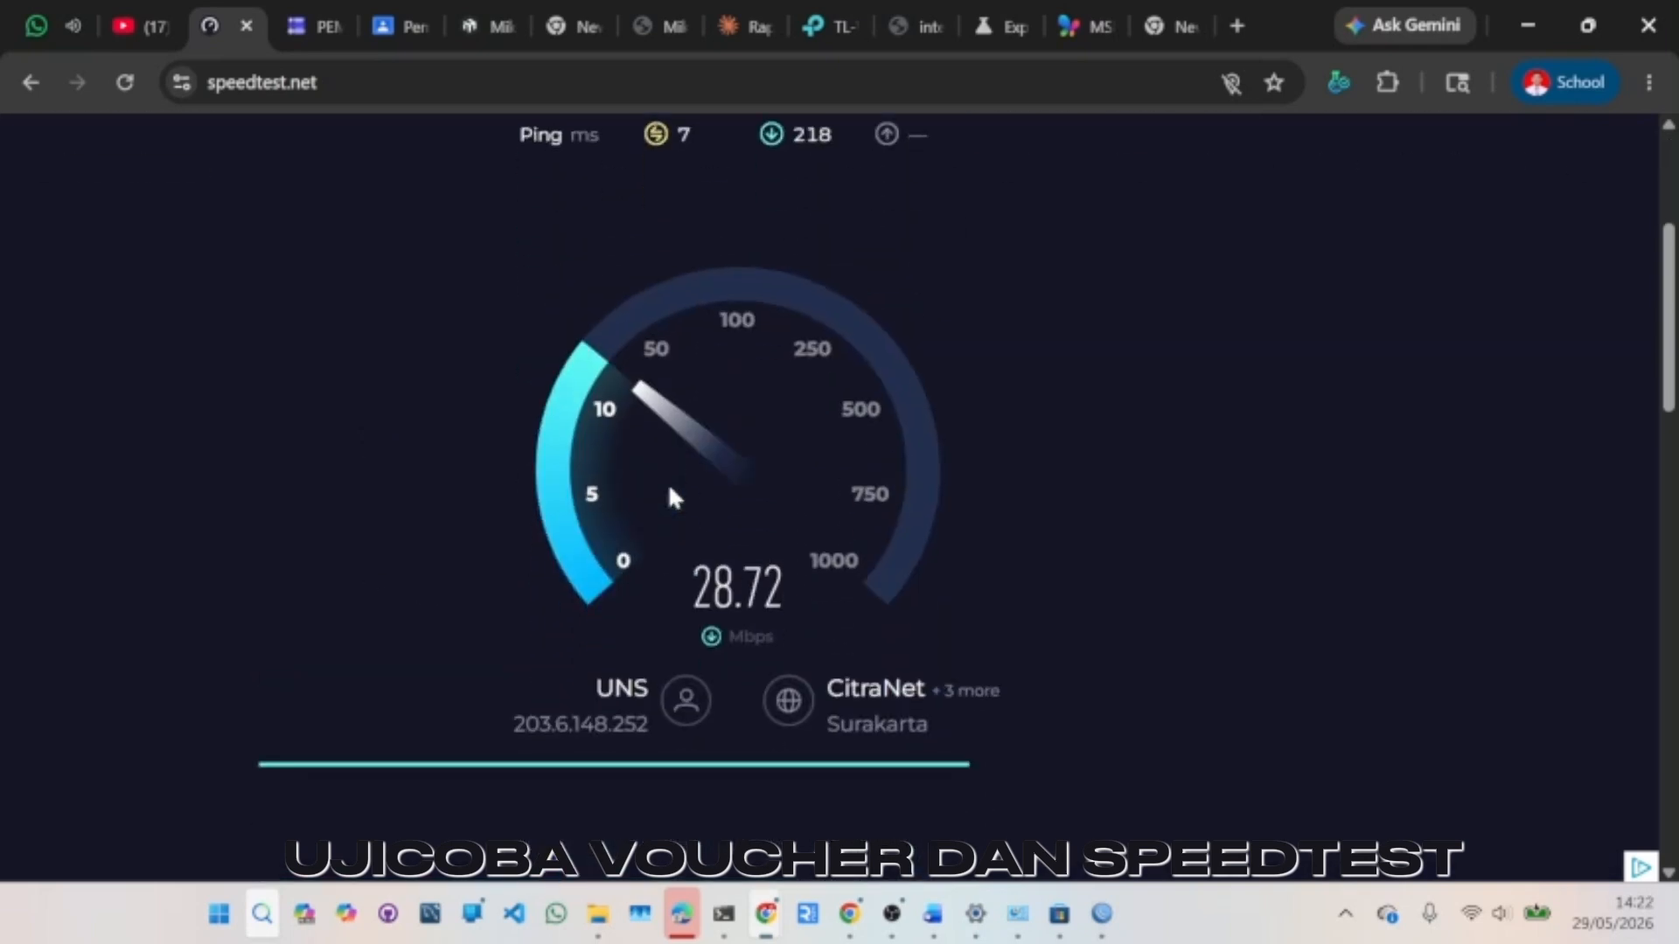
pyautogui.scroll(4, 669, 492)
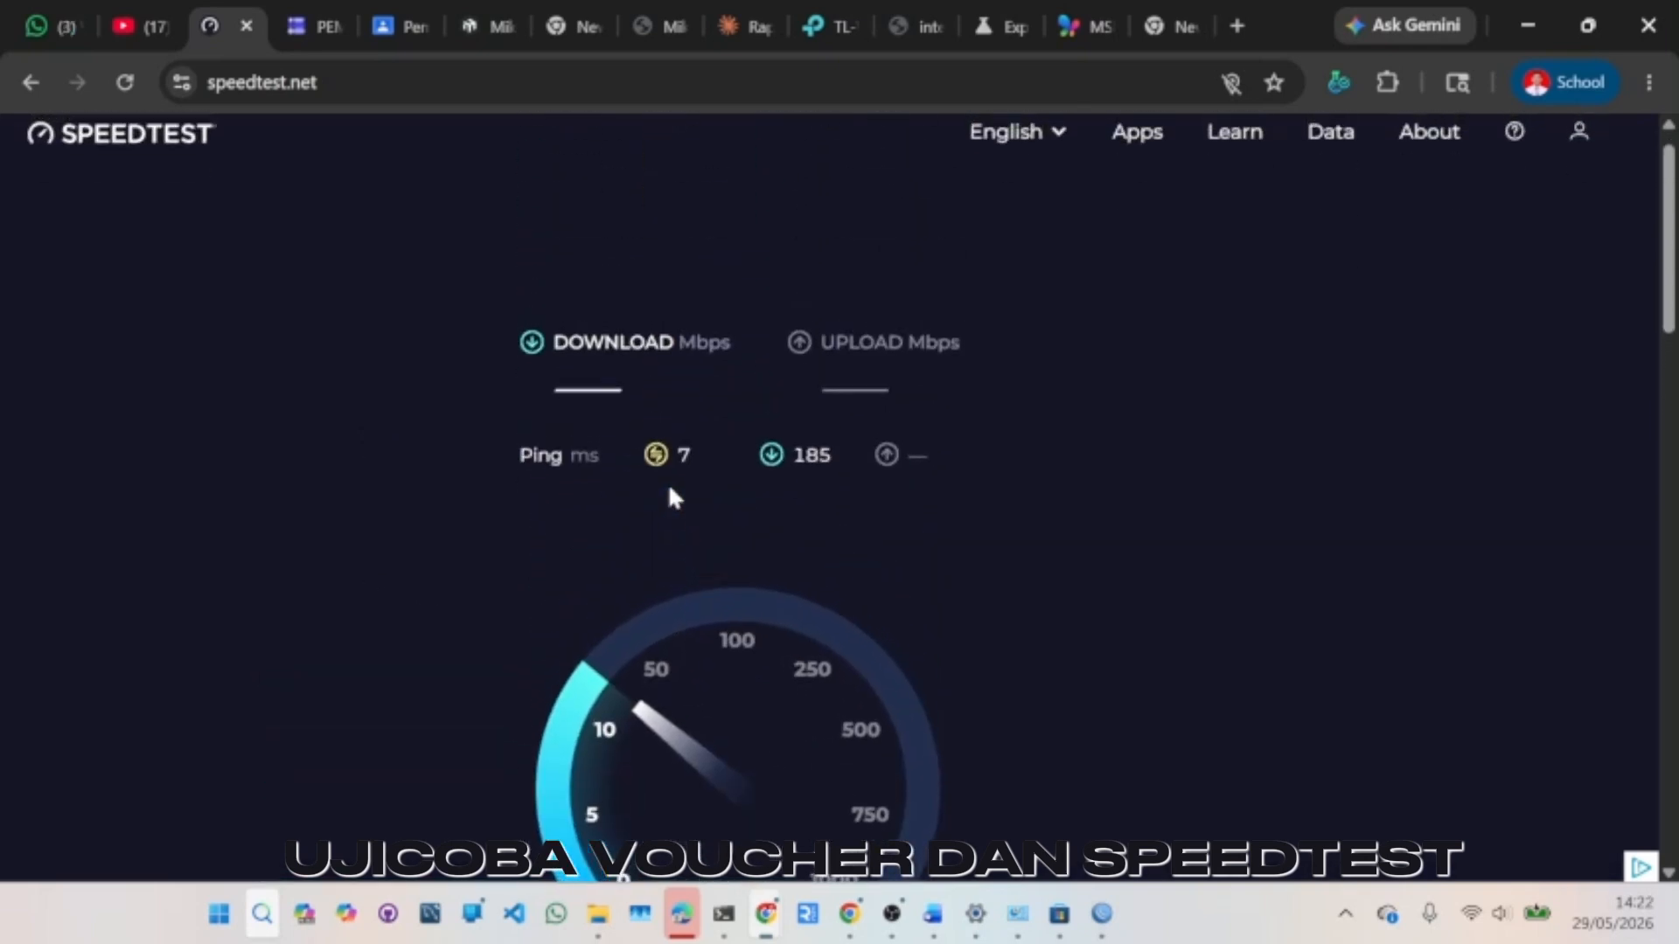
pyautogui.scroll(-1, 669, 491)
pyautogui.scroll(-2, 670, 495)
pyautogui.scroll(1, 670, 495)
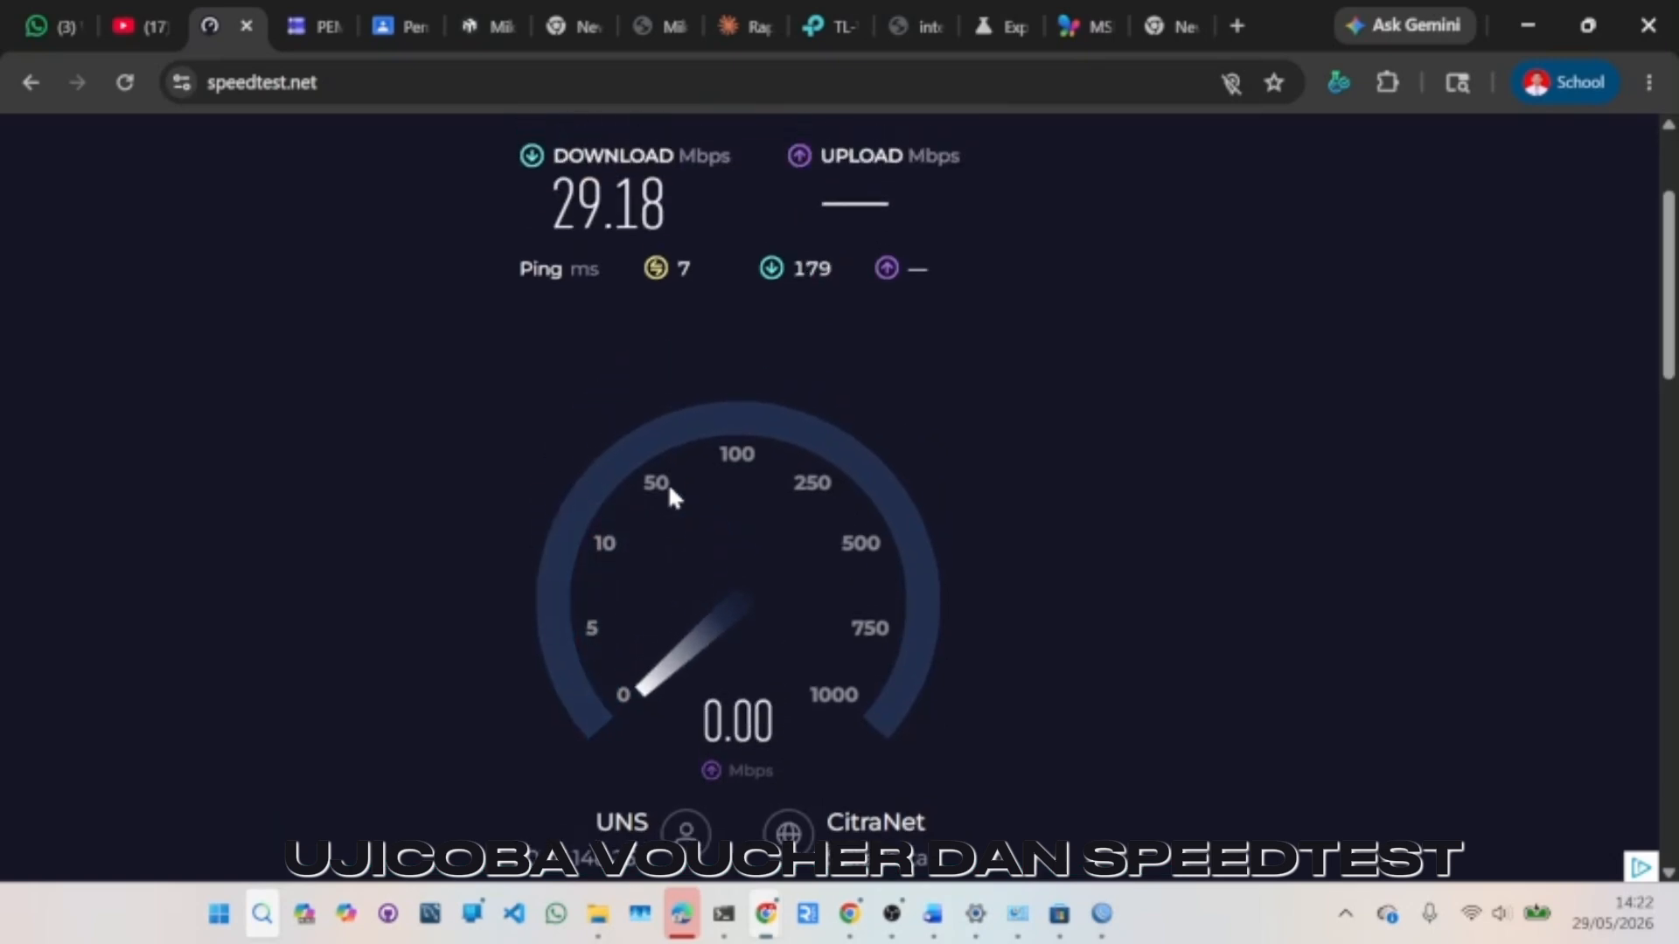